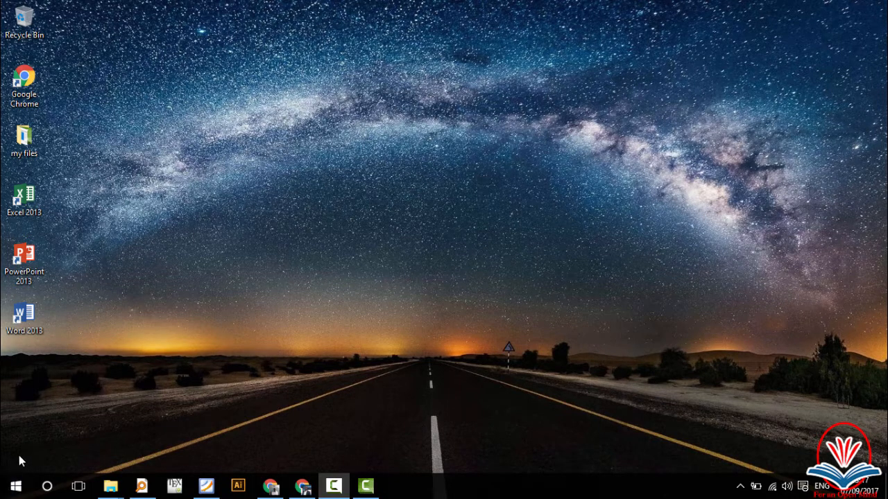
Step: Open the Start menu, search 'word', then clear the search to show the tile menu
click(14, 491)
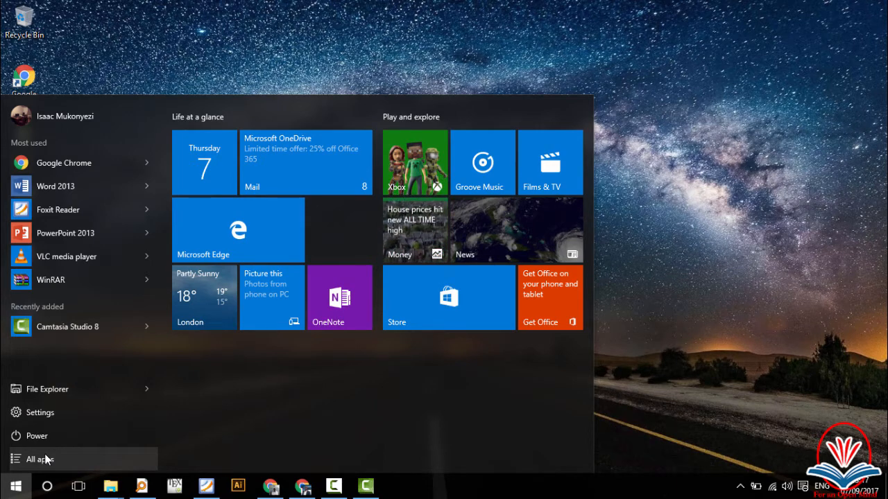
text(w)
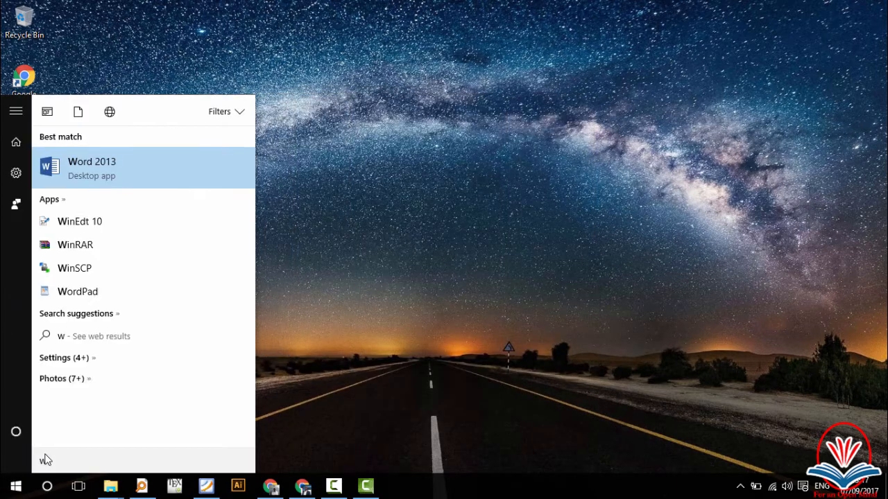
text(ord)
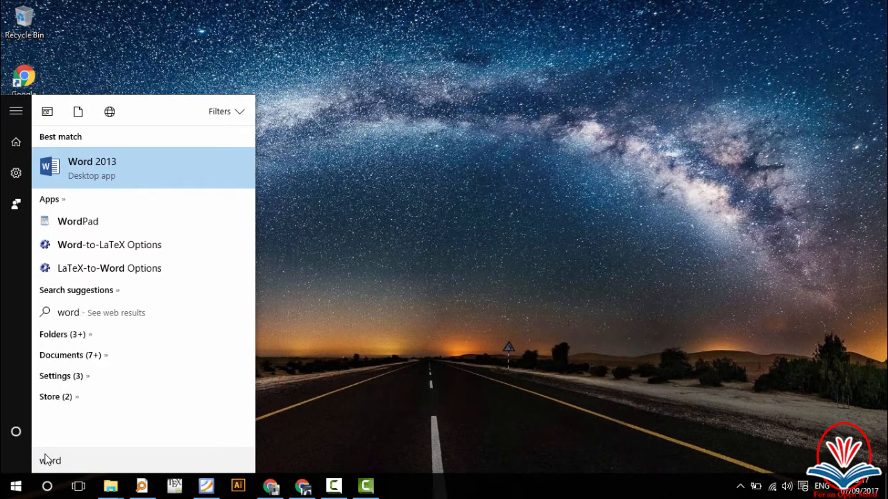
key(BackSpace)
key(BackSpace)
key(BackSpace)
key(BackSpace)
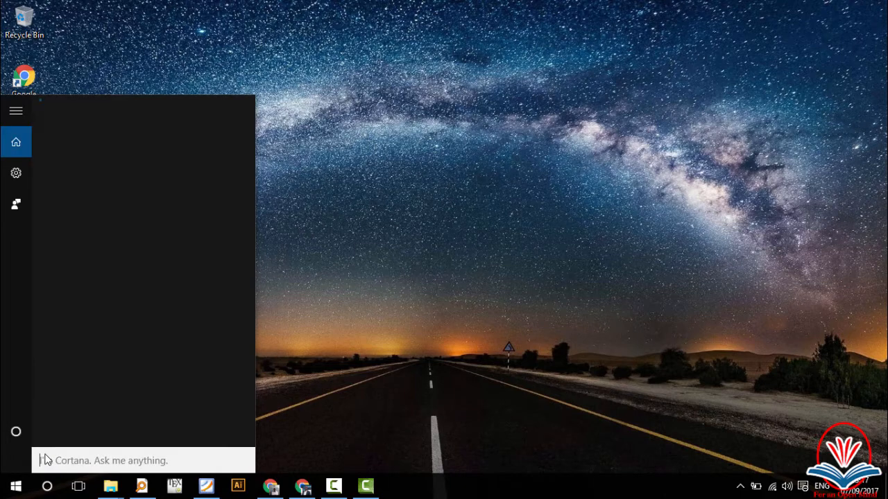
click(5, 490)
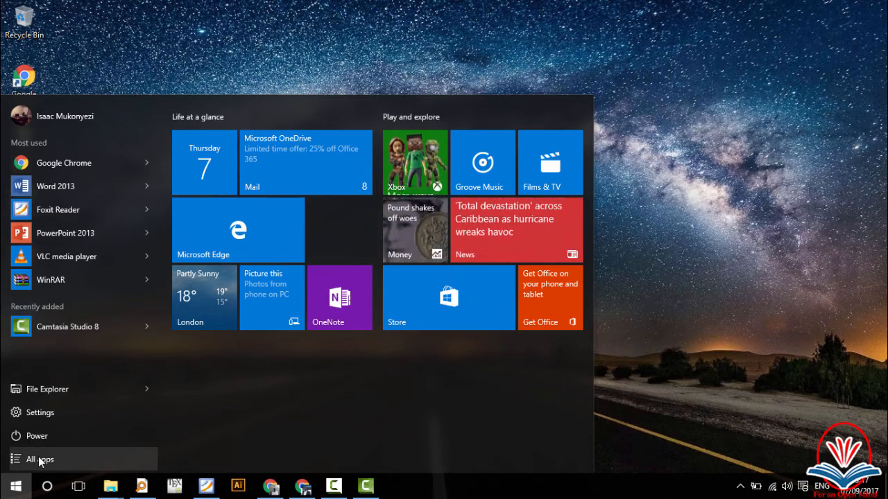
Step: Browse All apps to the expanded Microsoft Office 2013 folder, then close Start to the desktop
click(40, 460)
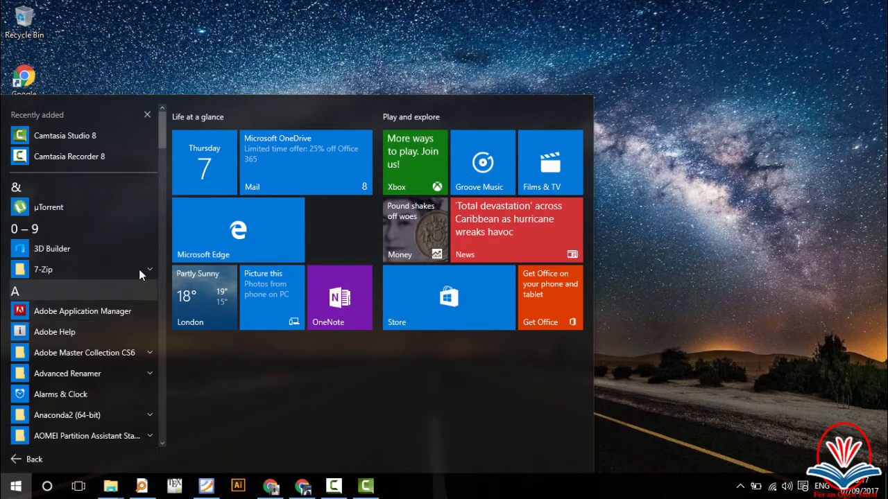
drag(163, 130, 157, 279)
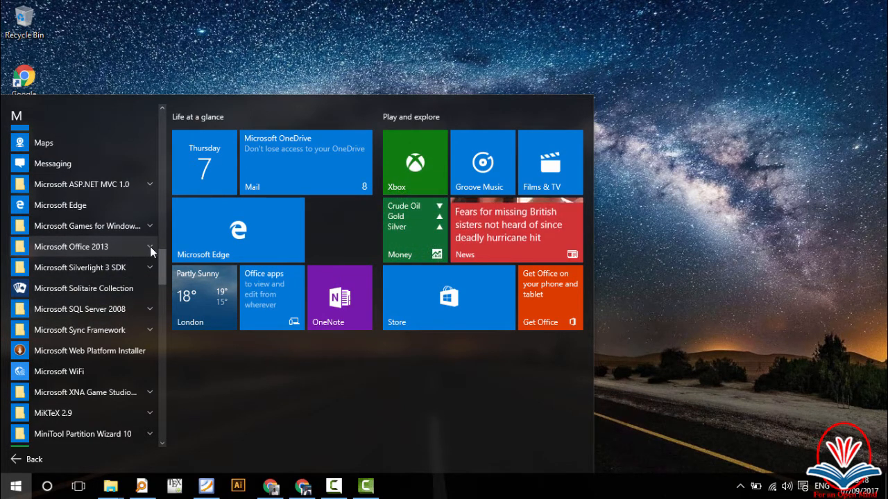
click(150, 246)
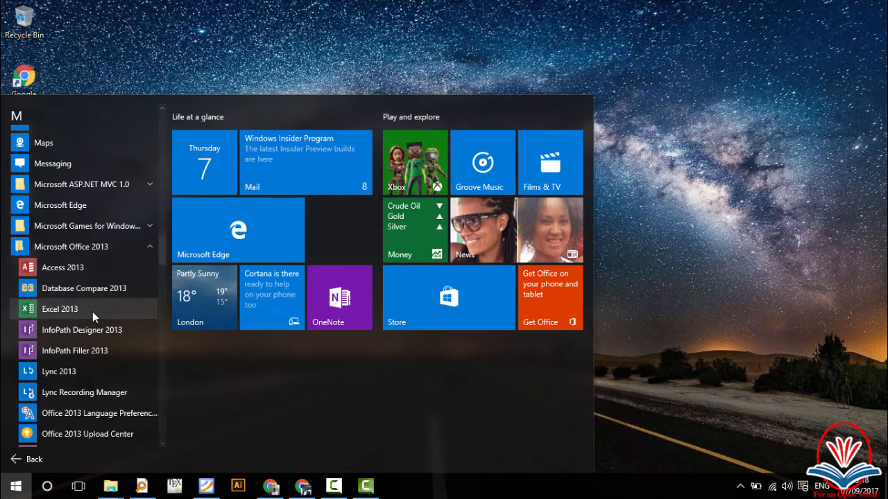
scroll(119, 319, down, 2)
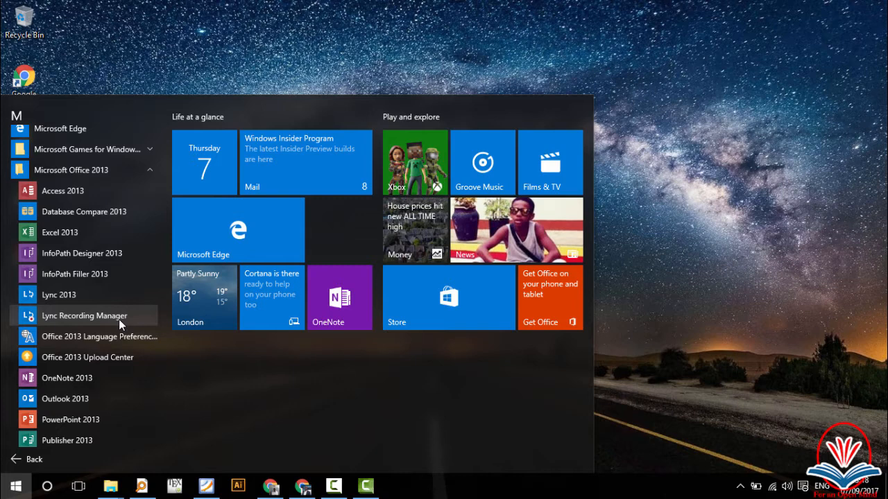
scroll(98, 292, down, 2)
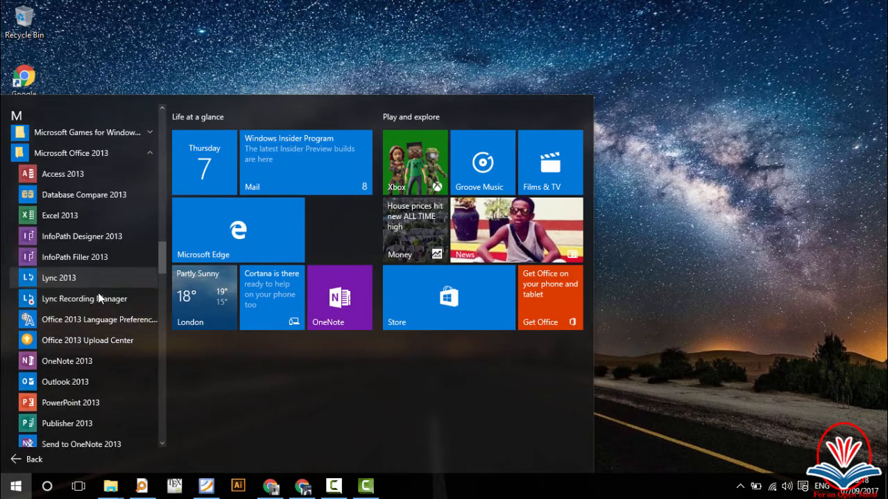
scroll(99, 296, down, 3)
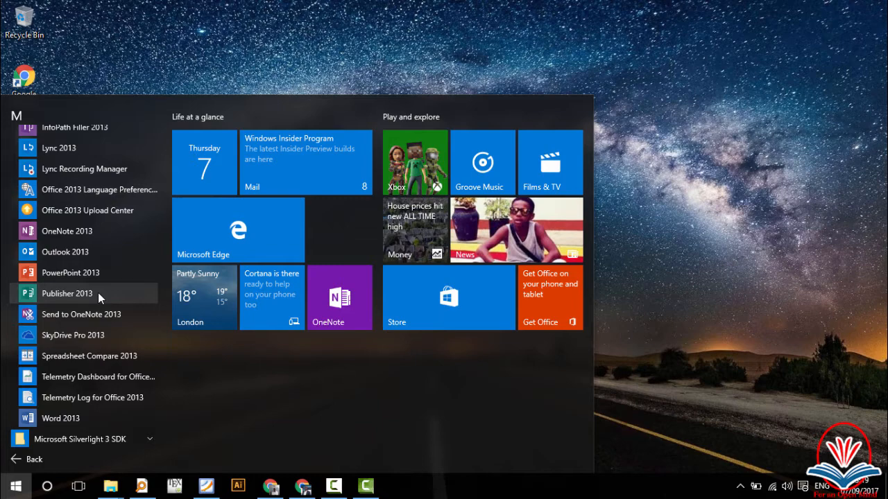
click(196, 5)
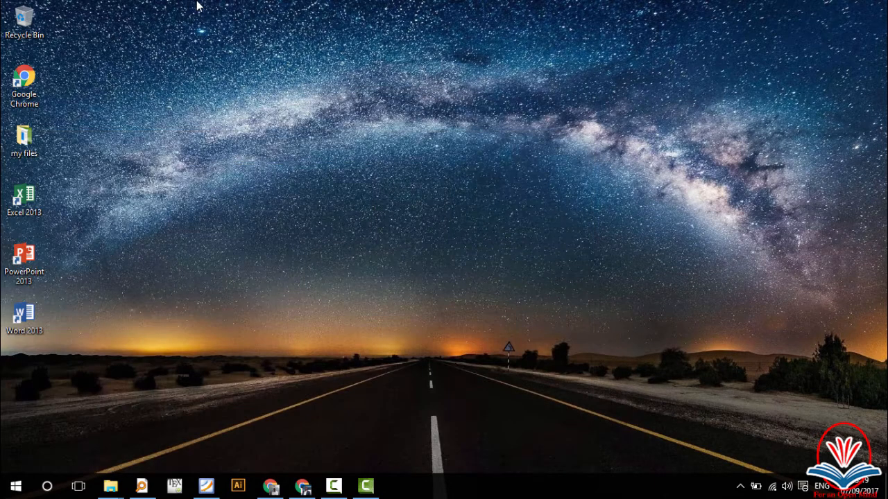
Step: Launch Word 2013 from its desktop shortcut and close the Navigation pane
double_click(28, 314)
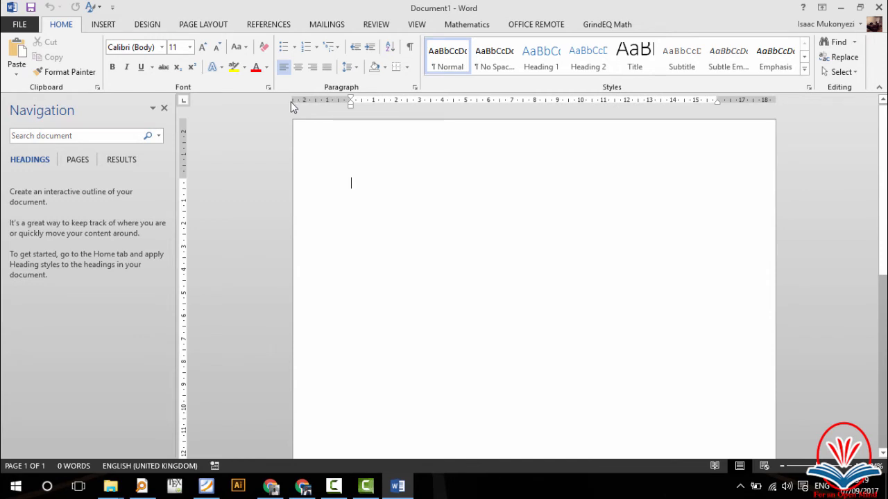
click(166, 108)
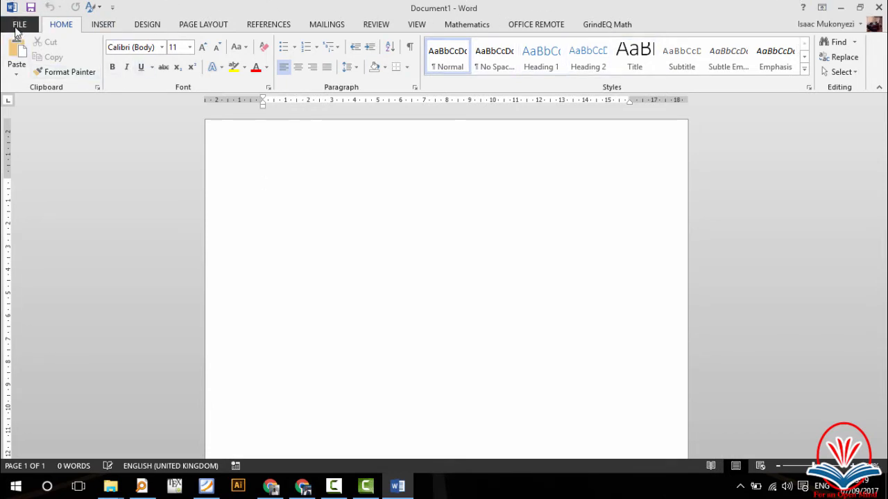
Step: Browse the INSERT, DESIGN, PAGE LAYOUT and REFERENCES ribbons, then open the FILE Info page
click(103, 26)
click(145, 26)
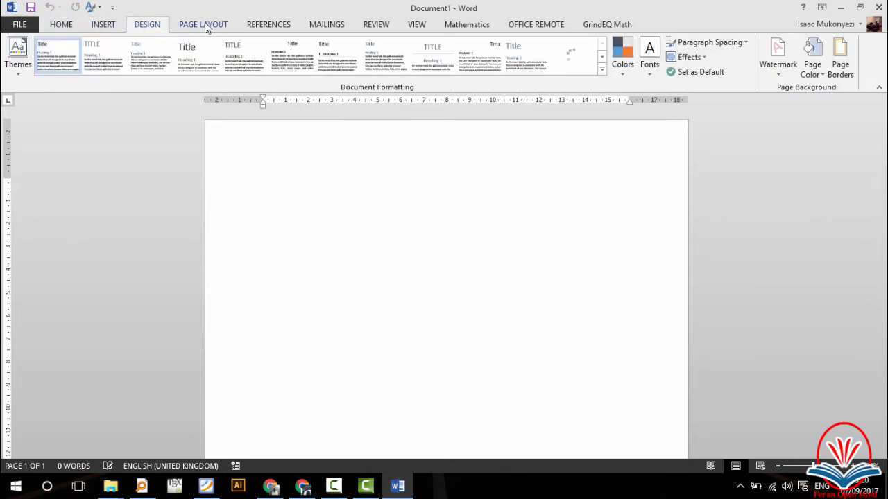
click(215, 25)
click(278, 28)
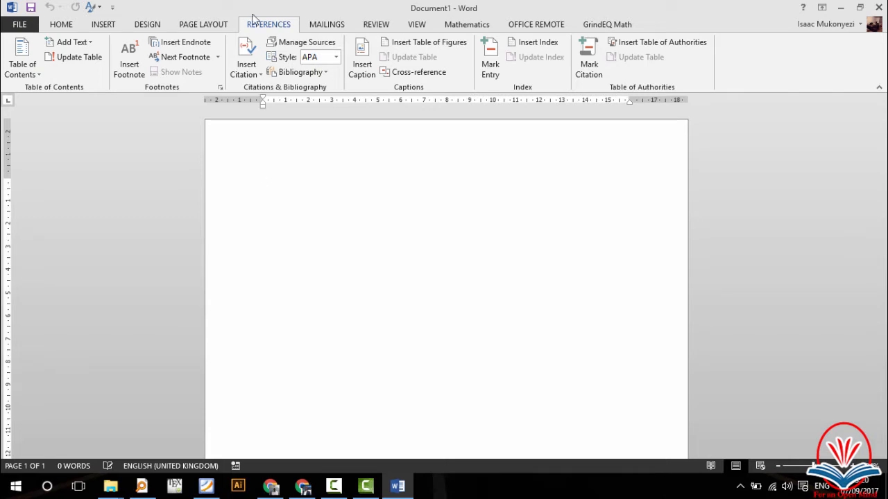
click(203, 25)
click(148, 27)
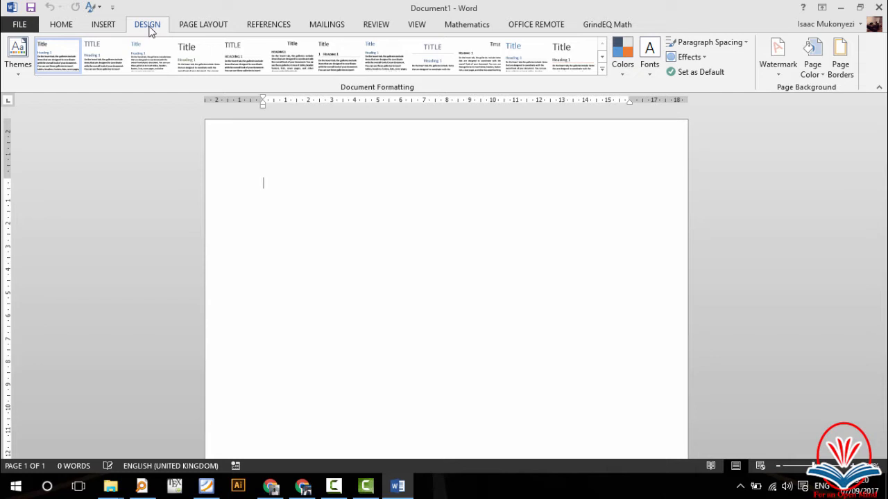
click(57, 26)
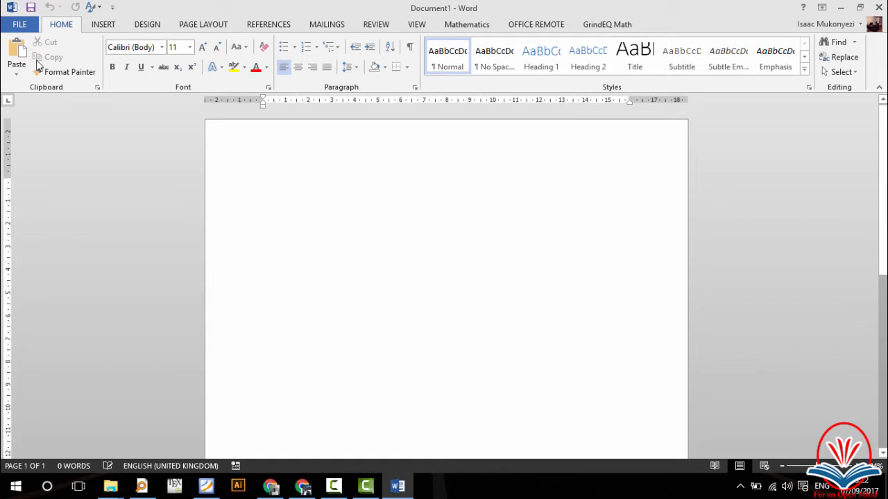
click(23, 24)
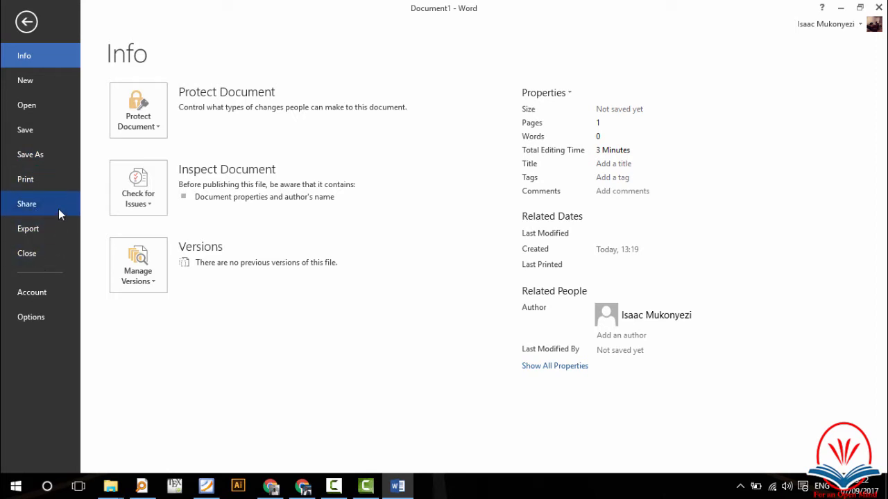
Step: Return from Backstage to Document1 and view the Customize Quick Access Toolbar list
click(25, 23)
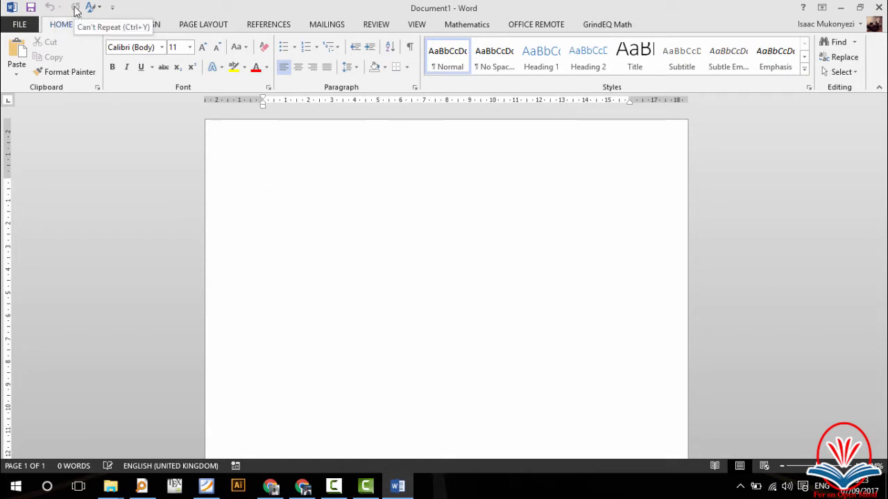
click(113, 8)
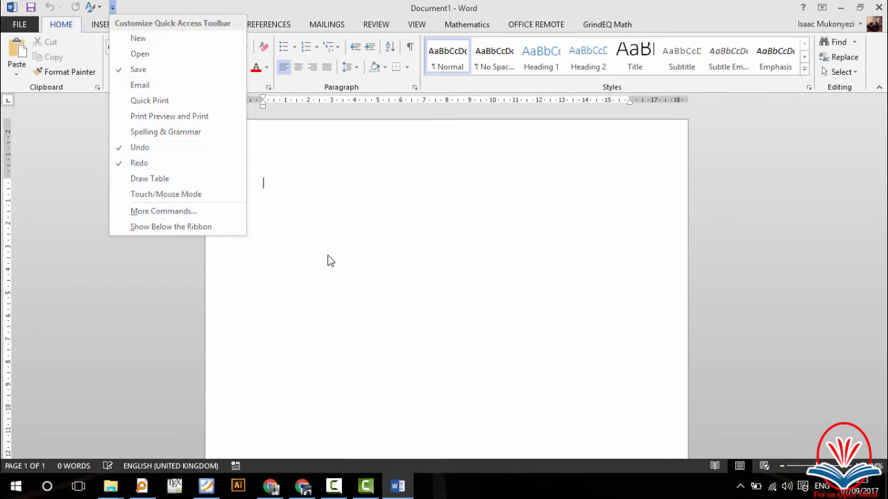
click(335, 4)
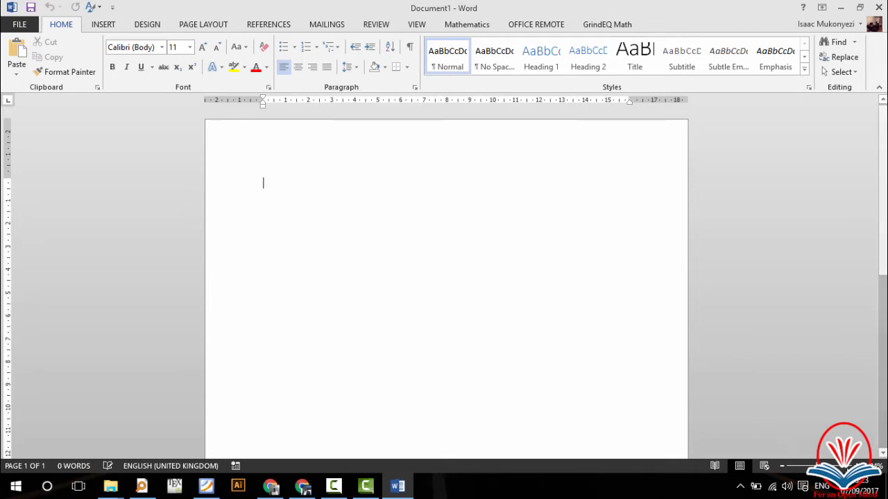
scroll(447, 283, up, 8)
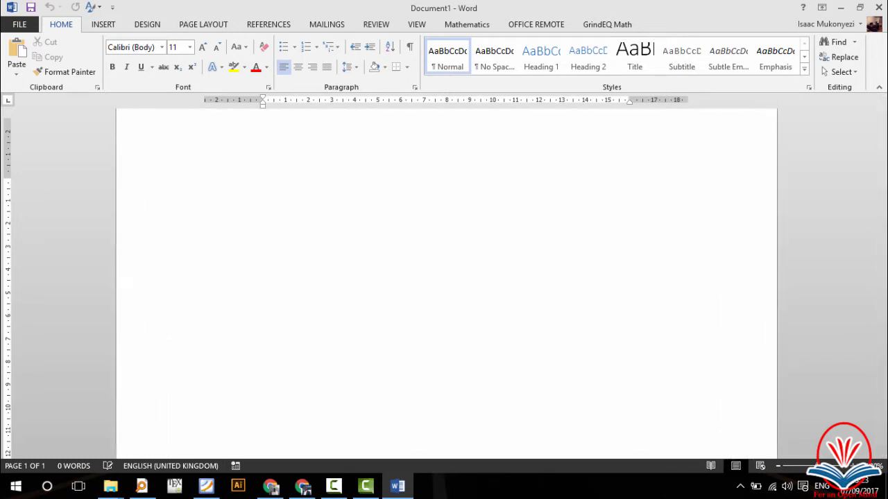
click(777, 468)
click(778, 467)
click(777, 467)
click(777, 468)
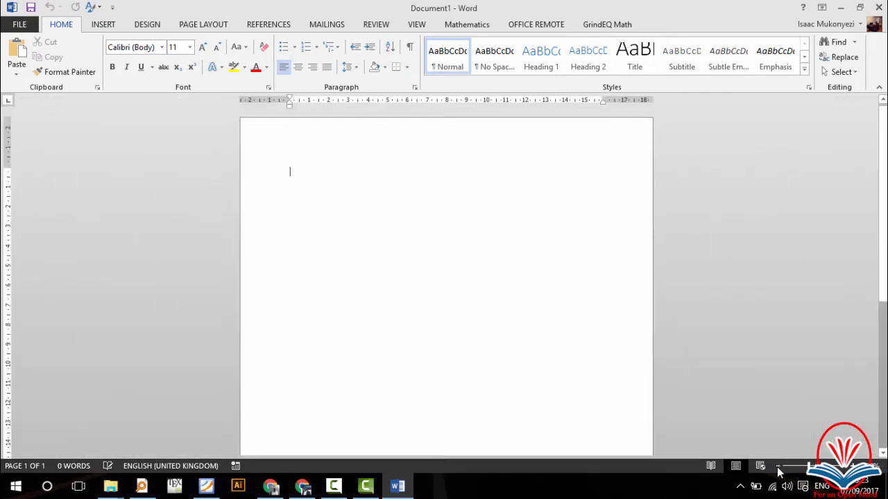
click(719, 468)
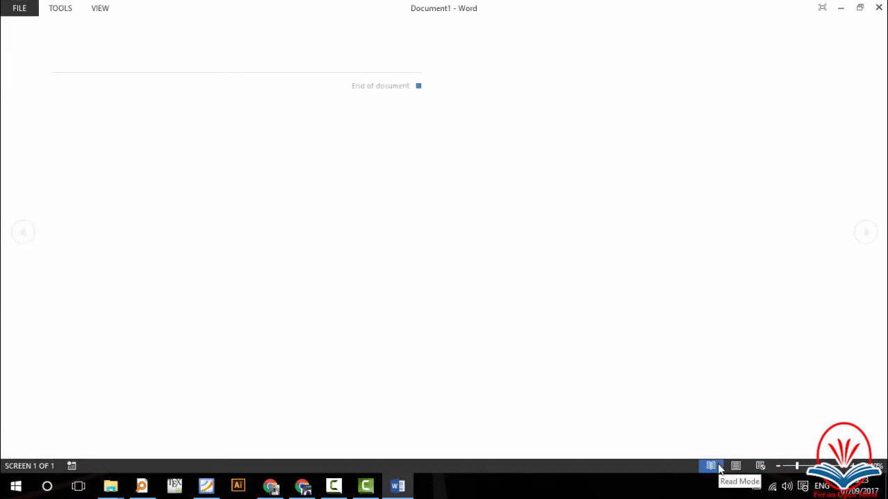
click(736, 466)
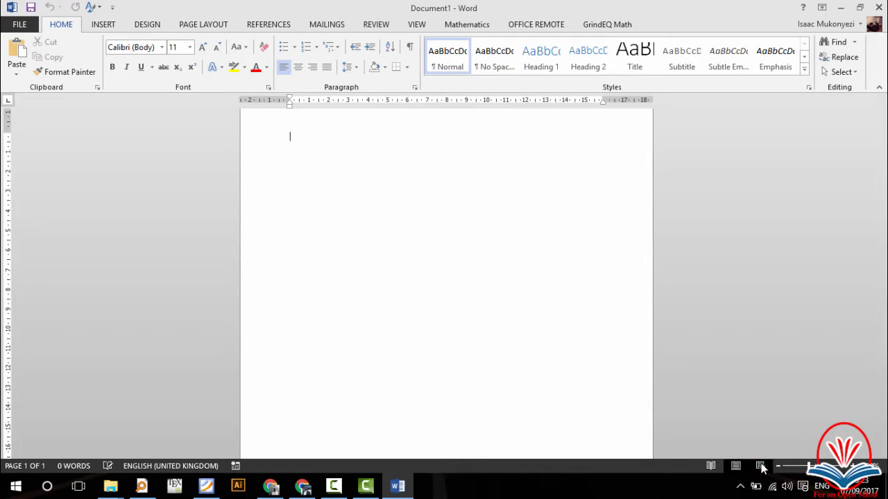
click(761, 466)
click(735, 466)
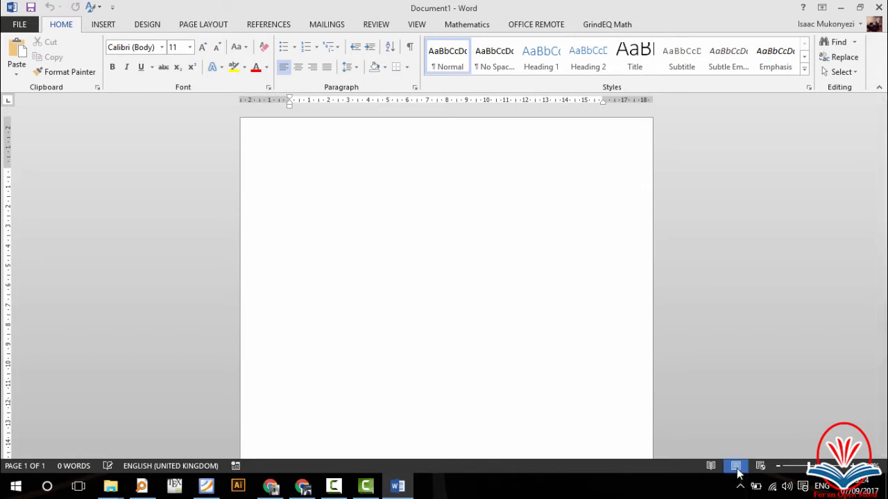
scroll(604, 277, down, 5)
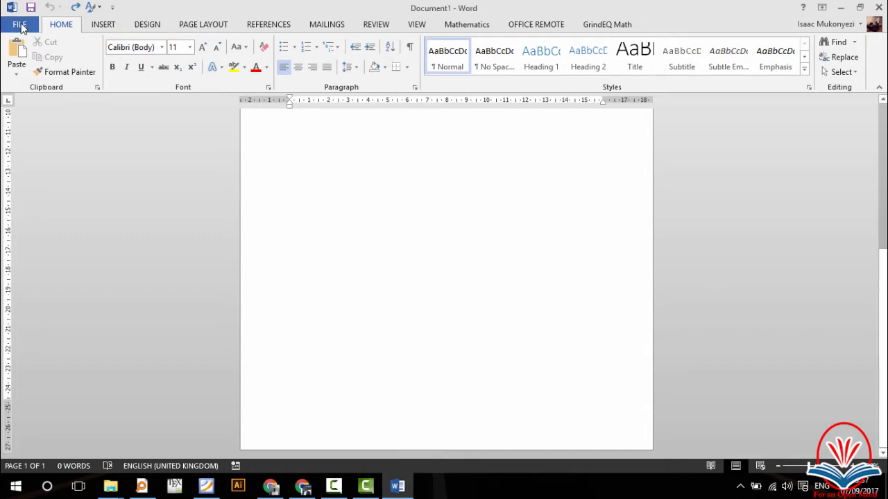
Step: Create Document2 from the Blank document template on the FILE > New screen
click(19, 25)
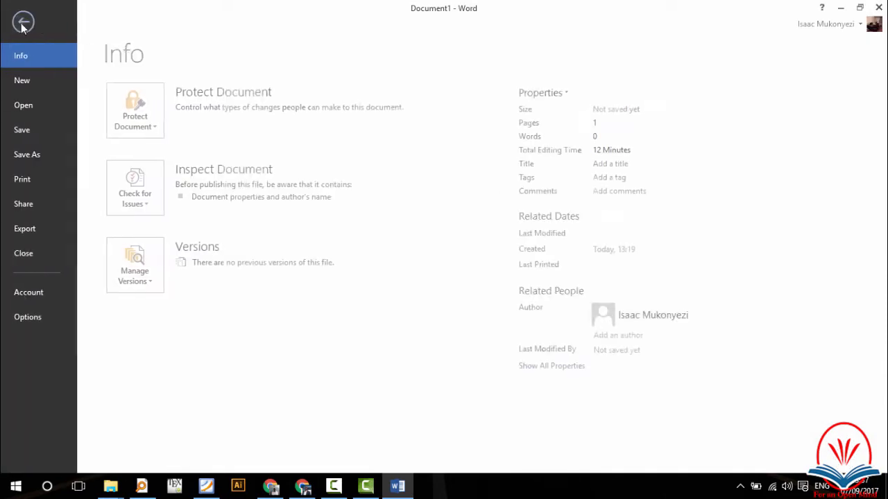
click(30, 84)
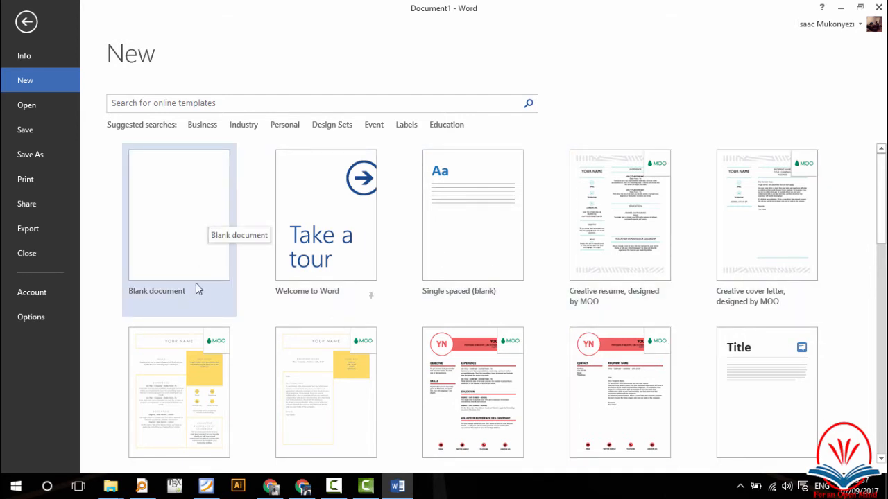
click(164, 247)
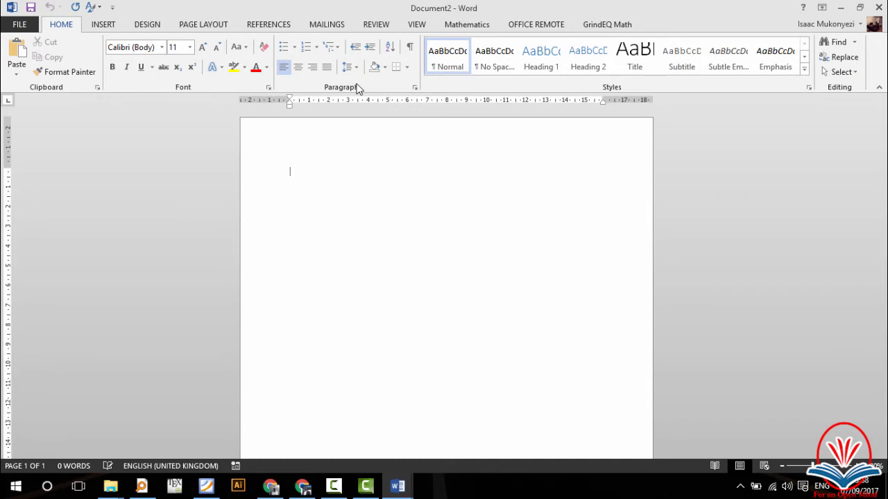
Step: Open the Save As dialog for Document2 through Save > Computer > Browse
click(24, 27)
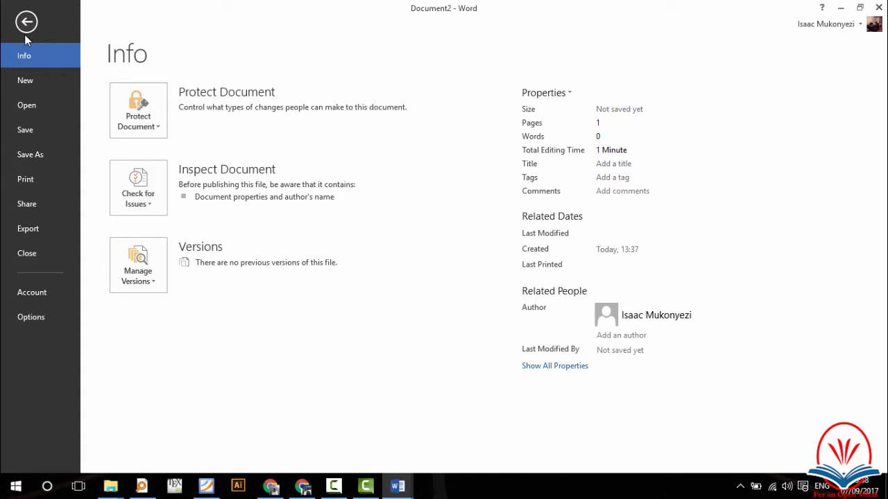
click(29, 135)
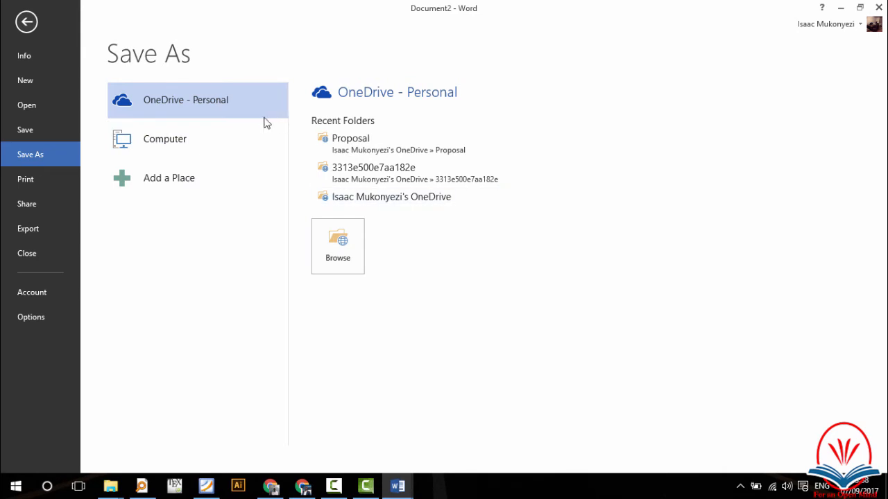
click(179, 140)
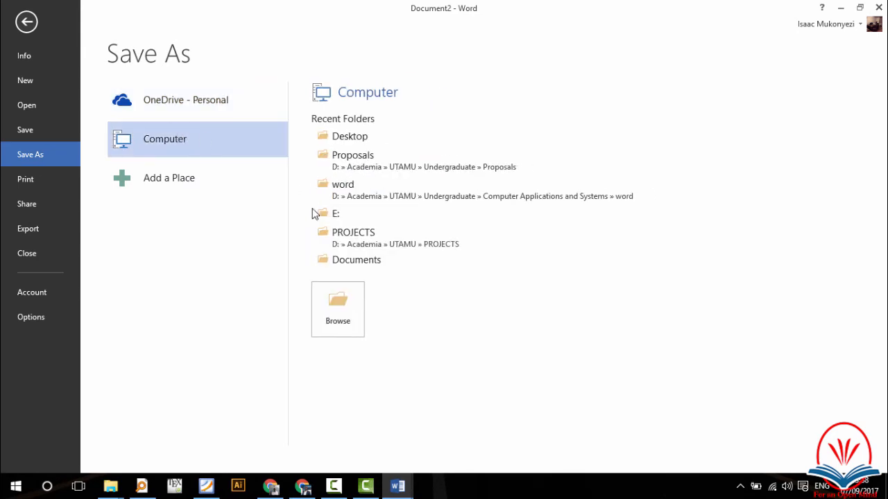
click(354, 296)
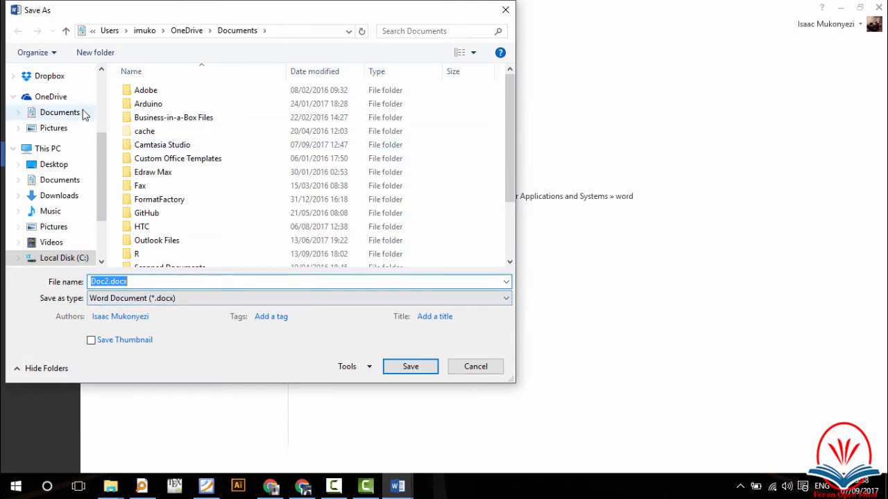
Step: Choose the Desktop folder, rename Doc2 to 'first', and save as first.docx
click(54, 165)
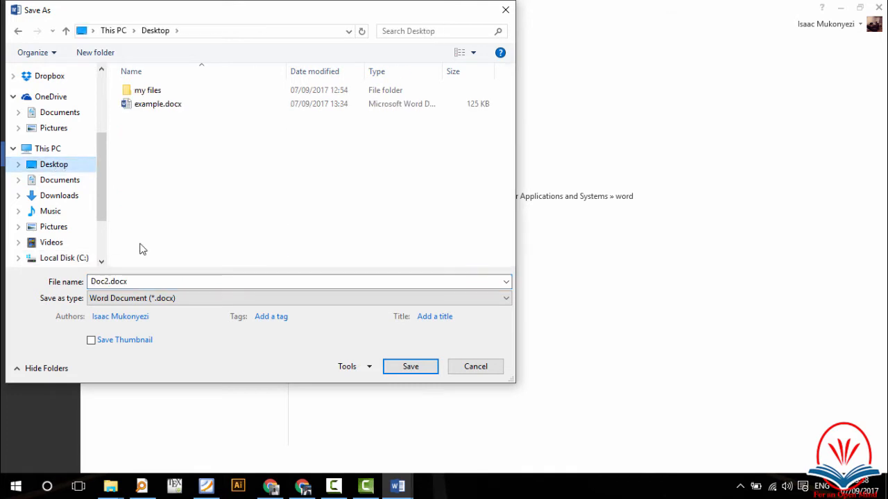
click(111, 282)
double_click(110, 281)
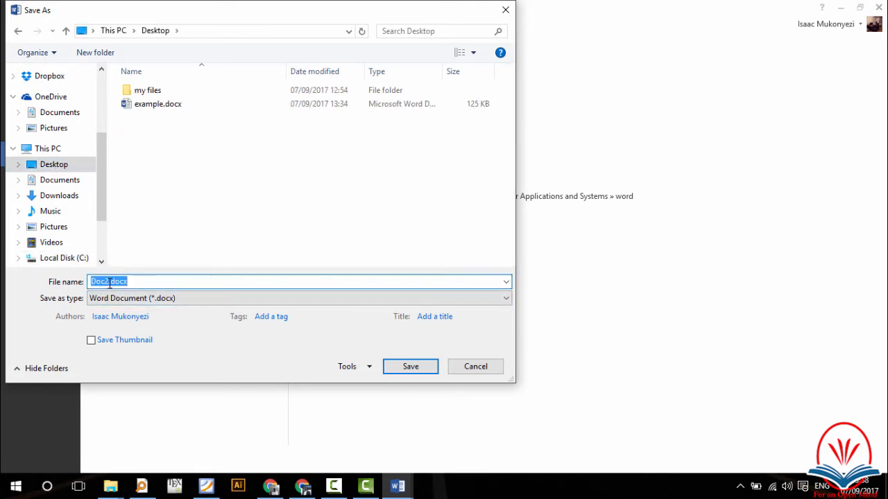
drag(110, 282, 80, 281)
text(first)
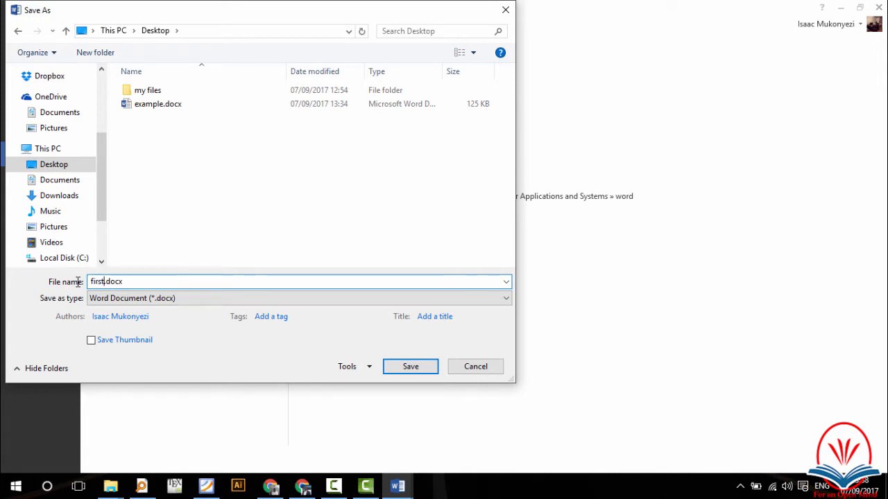
key(Tab)
click(407, 368)
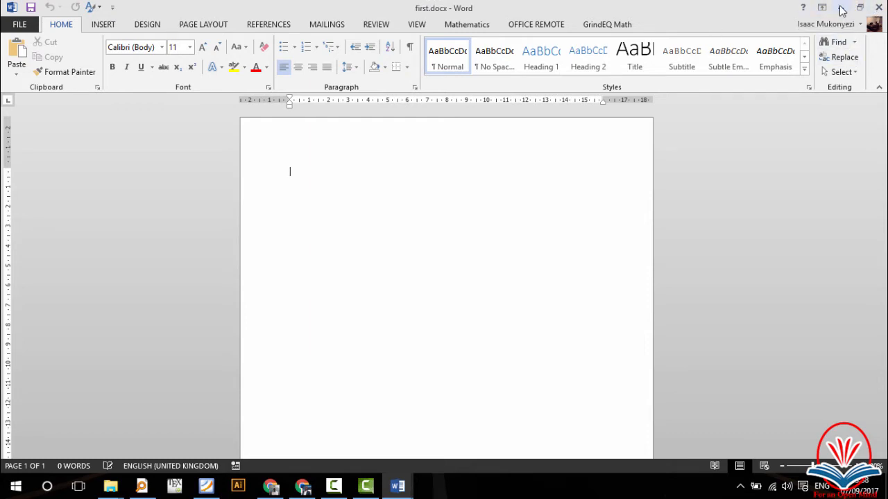
click(841, 9)
click(841, 9)
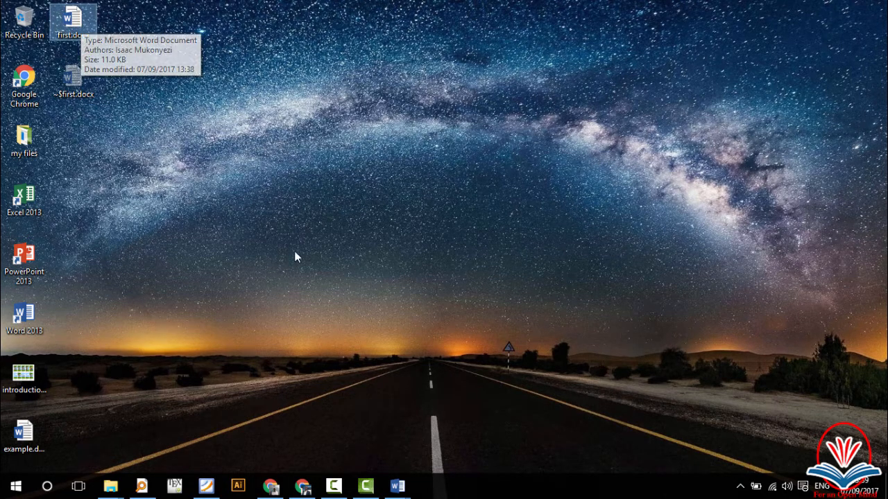
mouse_move(398, 486)
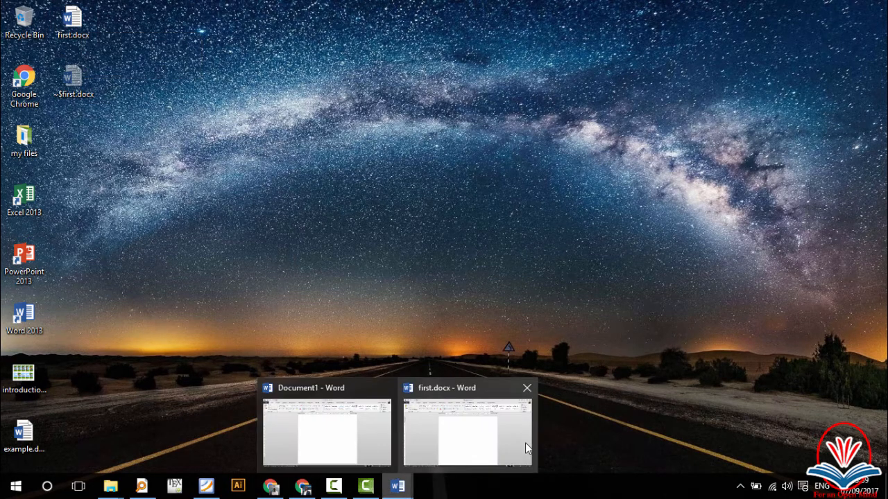
click(469, 426)
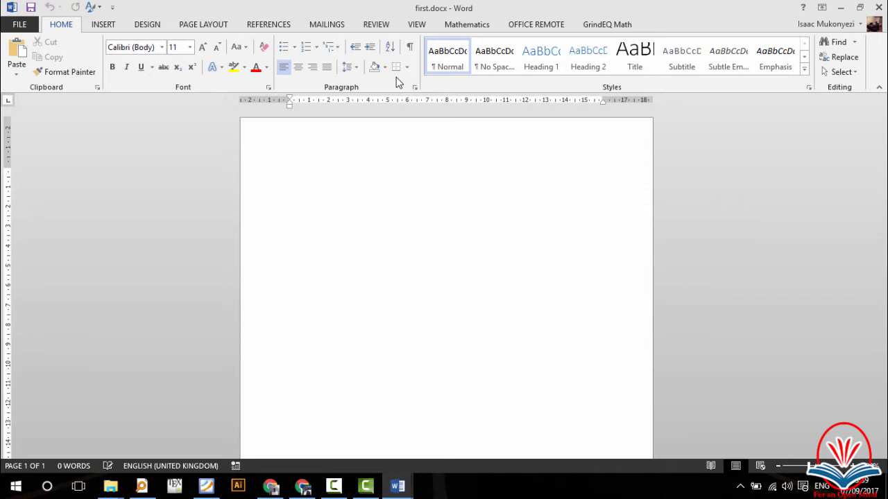
Step: Browse to the Desktop in the Open dialog and open example.docx
key(alt+f)
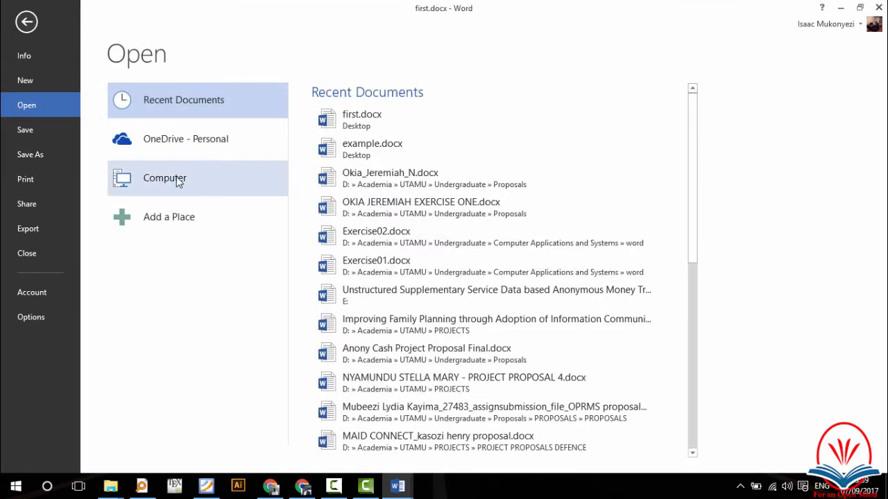
click(167, 179)
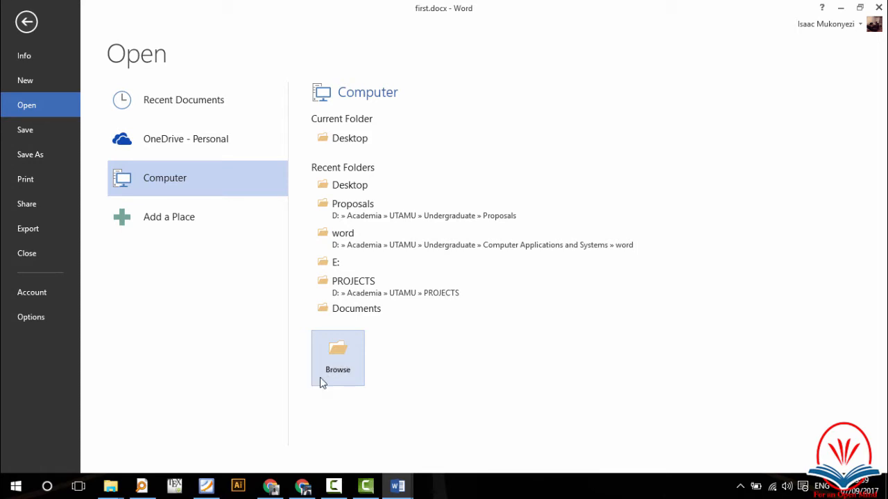
click(347, 350)
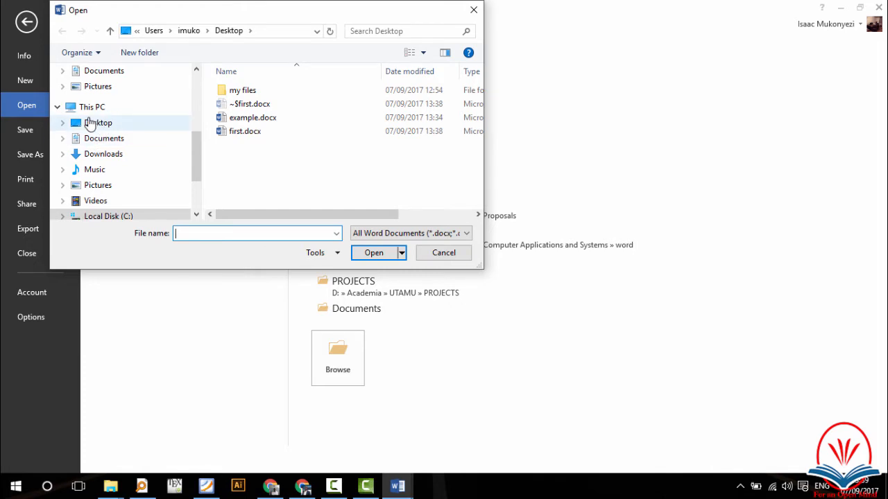
click(91, 123)
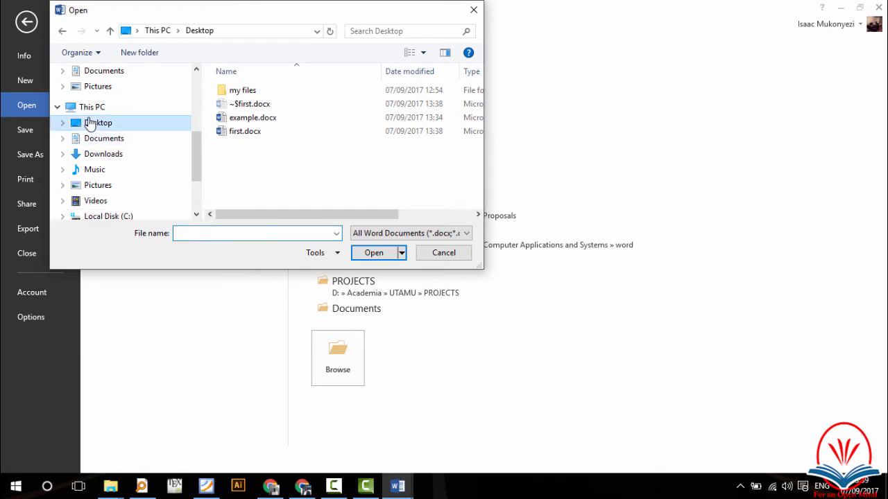
click(253, 119)
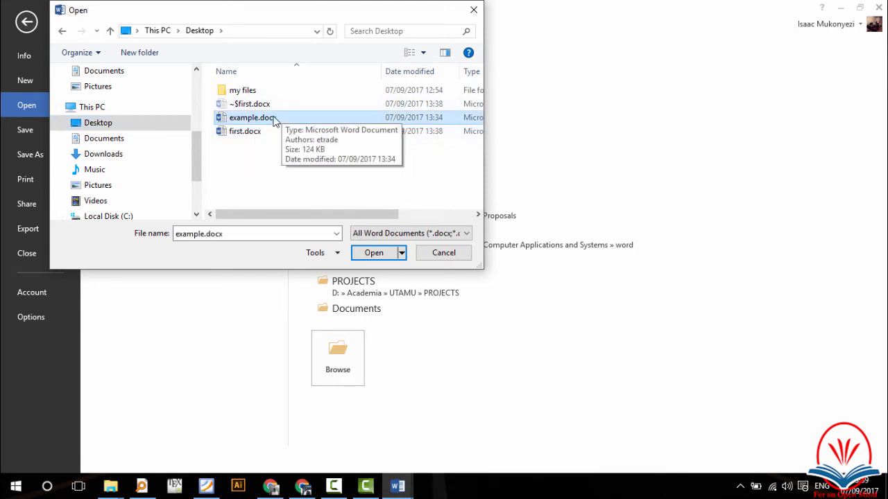
click(373, 254)
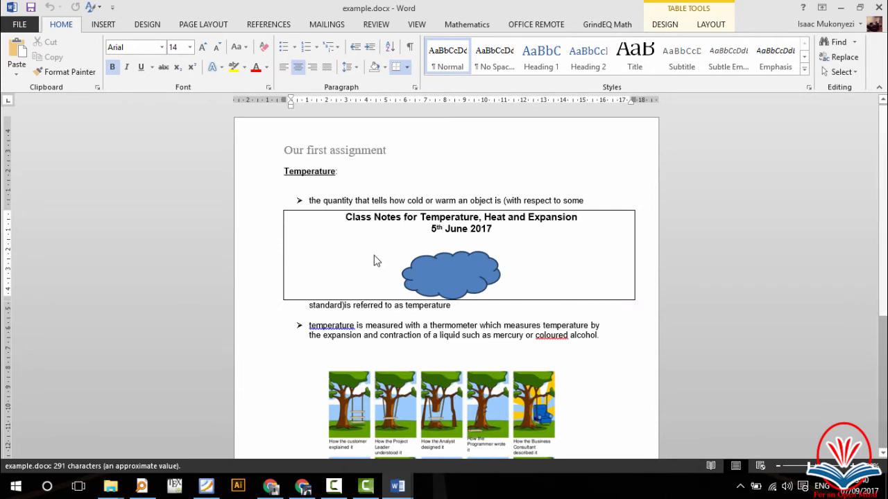
Step: Close the example.docx window to return to first.docx with its Yolks paragraph
click(879, 6)
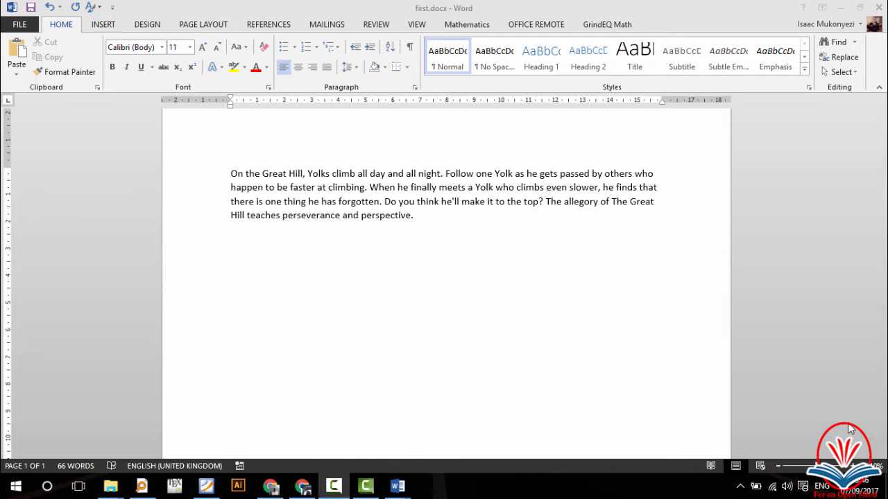
click(488, 233)
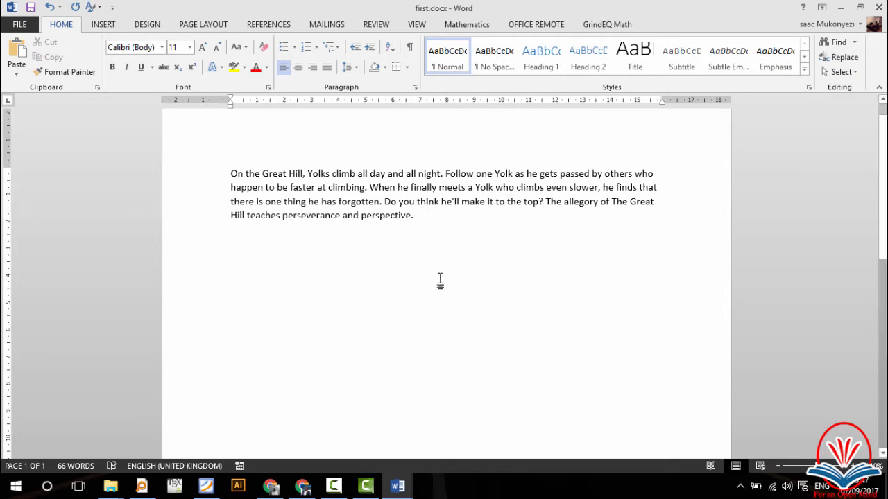
click(430, 219)
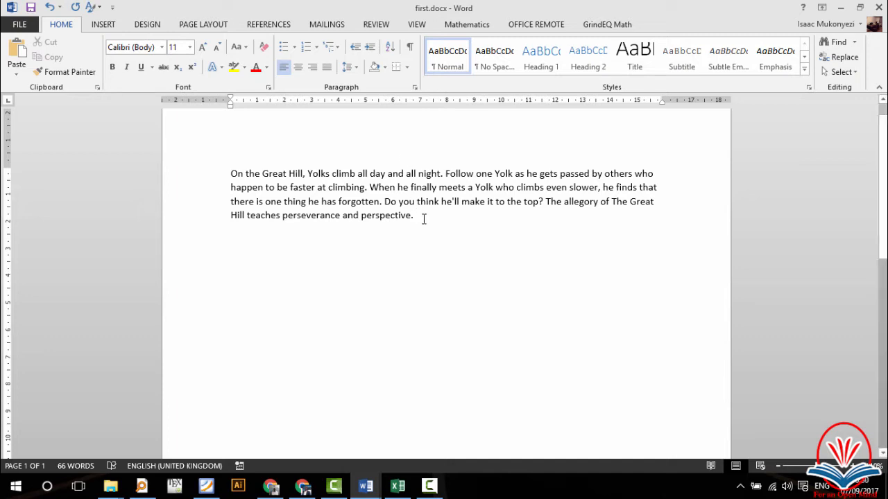
drag(416, 215, 366, 212)
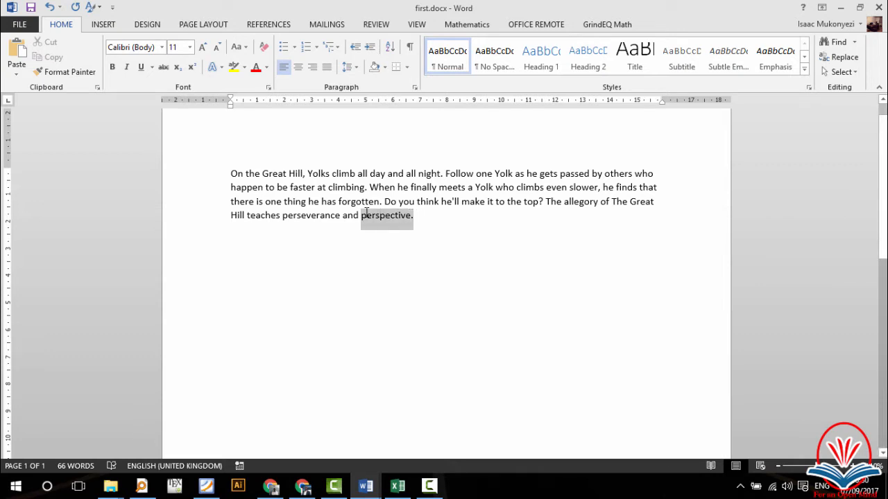
click(442, 216)
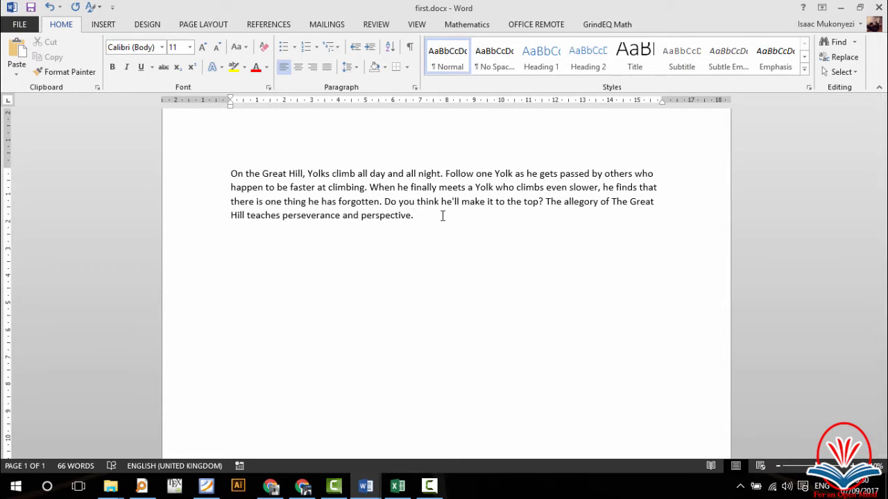
key(shift+Left)
key(shift+Left)
key(shift+Left)
key(shift+Left)
key(shift+Left)
key(shift+Left)
key(shift+Left)
key(shift+Left)
key(shift+Left)
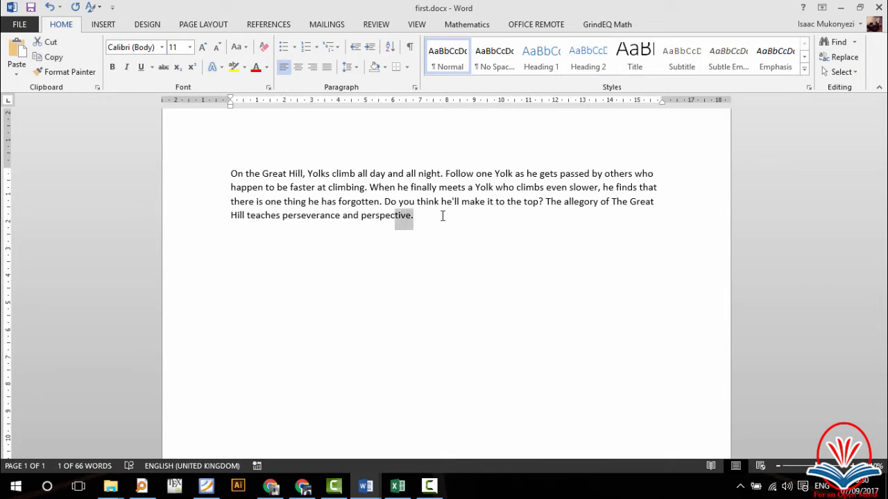
key(shift+Left)
key(shift+Left)
key(shift+Left)
key(shift+Left)
key(shift+Left)
key(shift+Left)
key(shift+Left)
key(shift+Left)
key(shift+Left)
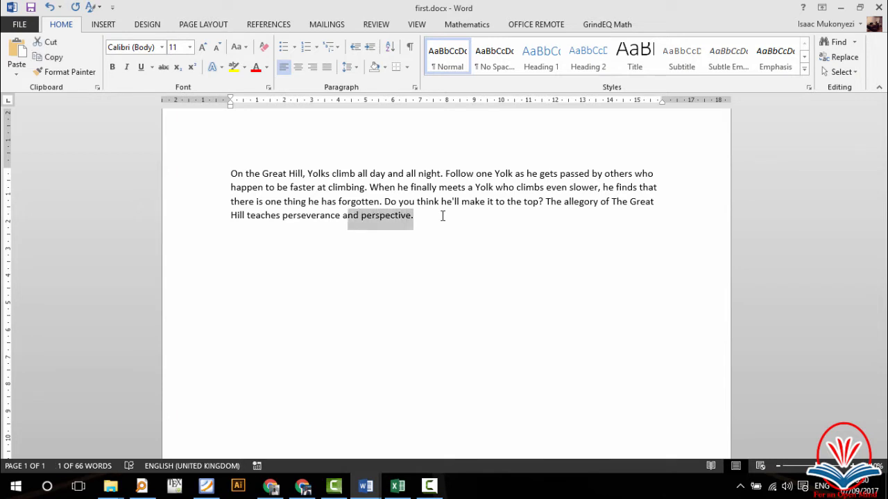
key(shift+Left)
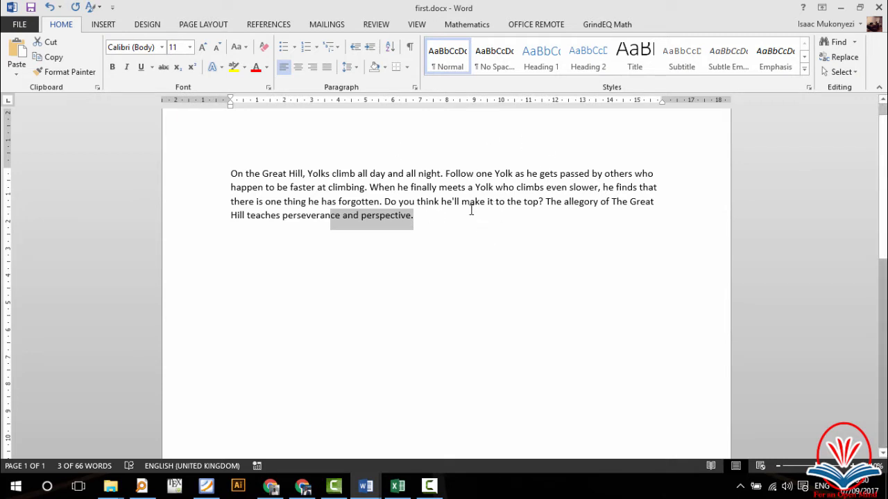
key(Right)
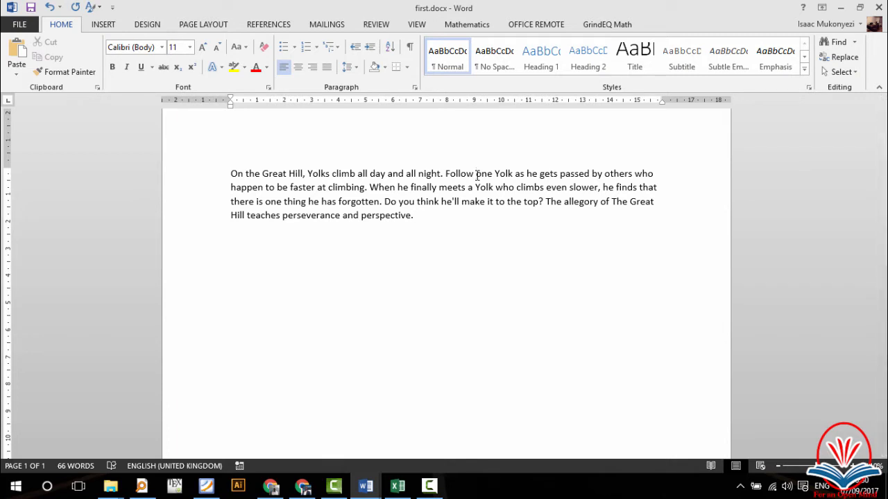
Step: Insert 'you' after 'Follow' so the first line reads 'Follow you one Yolk'
text(you)
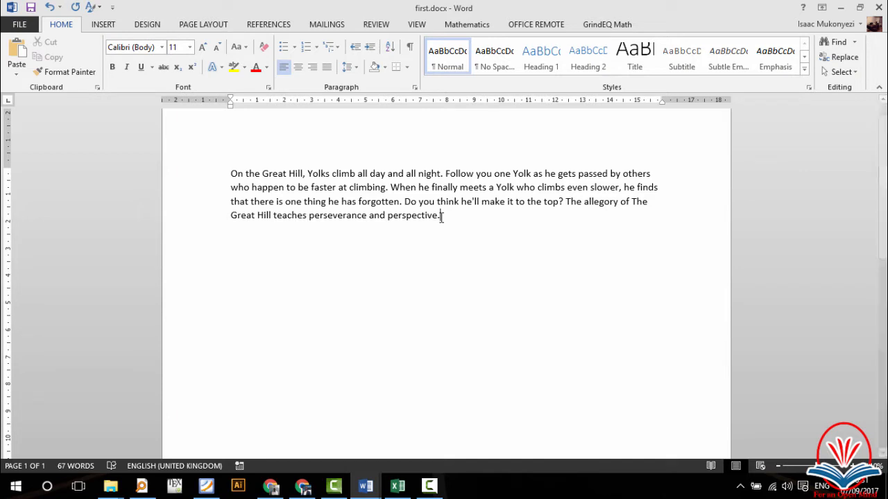
Step: Copy the closing word 'perspective.' and paste it right after 'On the Great Hill,'
drag(440, 217, 404, 218)
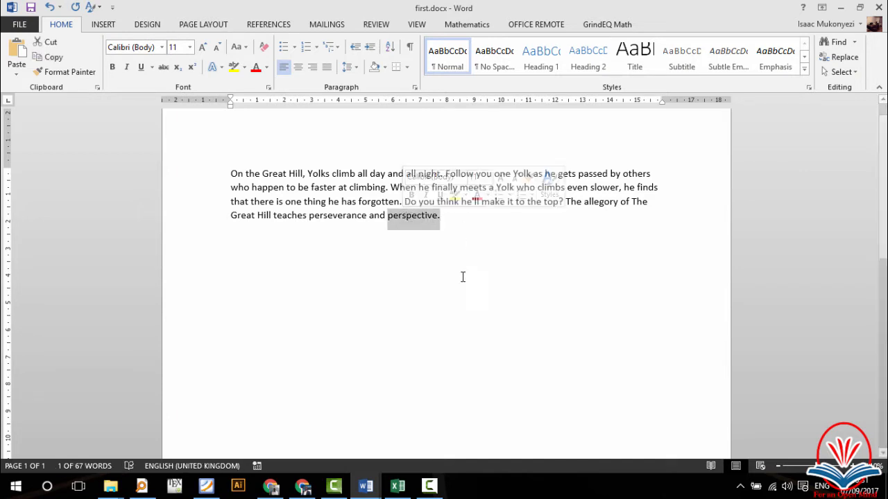
right_click(418, 219)
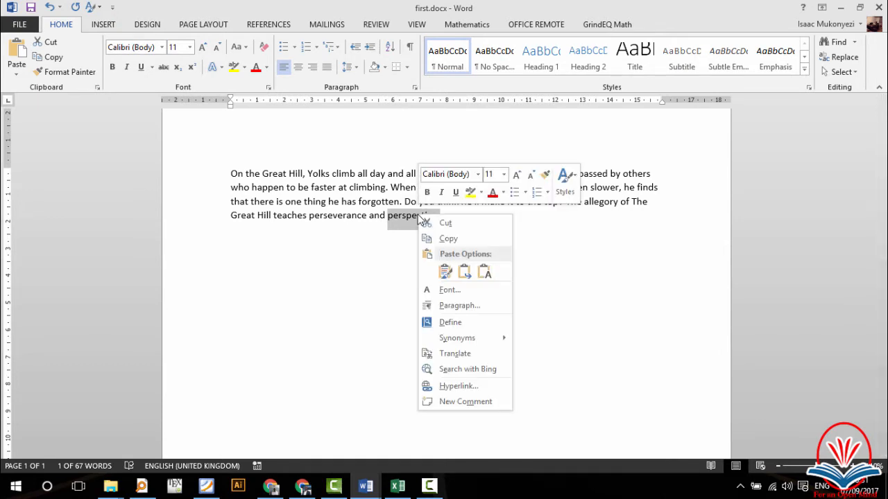
click(447, 239)
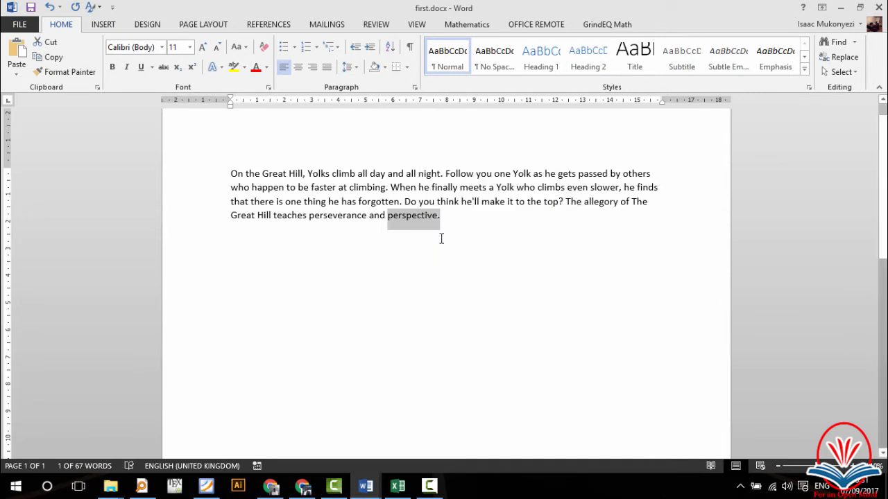
click(306, 173)
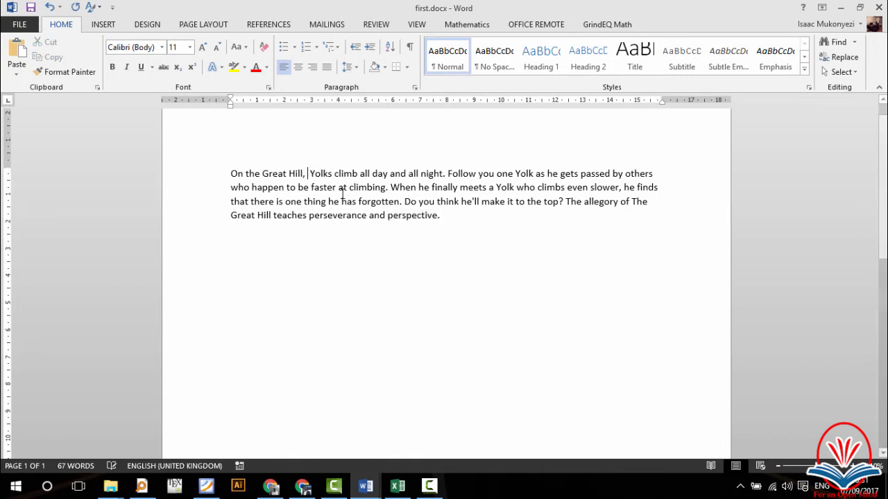
right_click(307, 174)
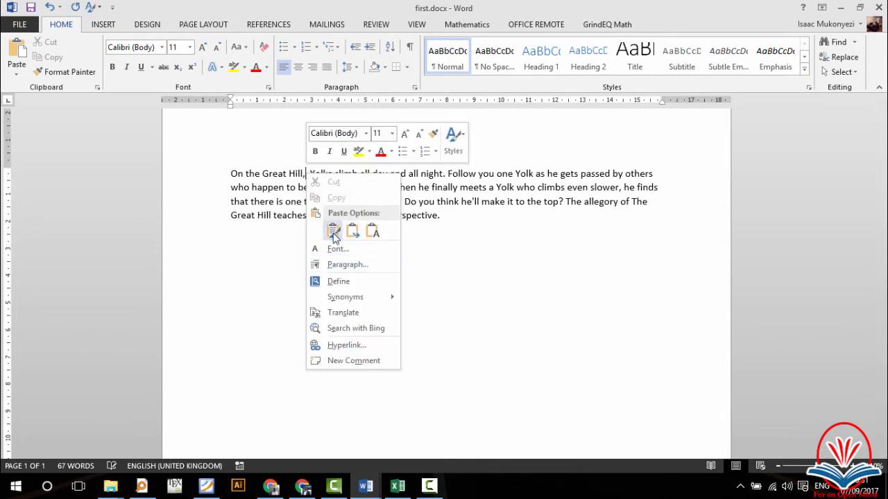
key(Escape)
key(ctrl+v)
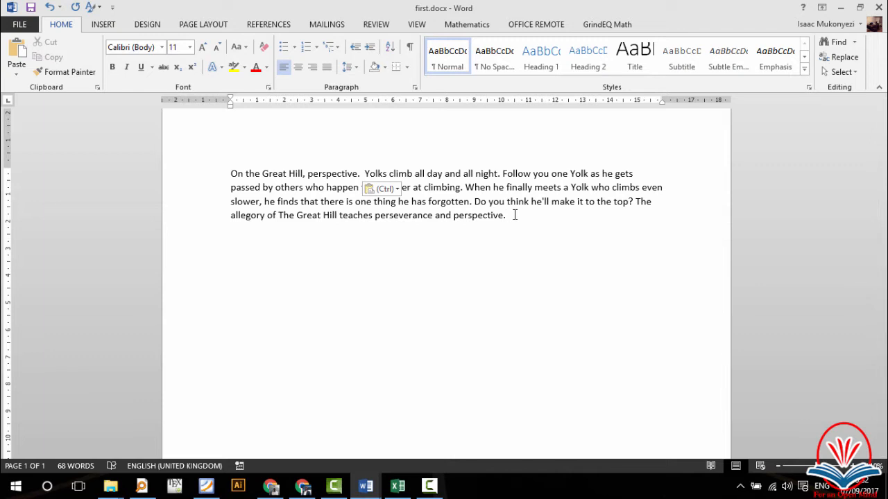
Step: Select the sentences from 'Do you think he'll make it to the top?' through 'perspective.' and delete them
drag(514, 215, 475, 202)
drag(454, 231, 476, 203)
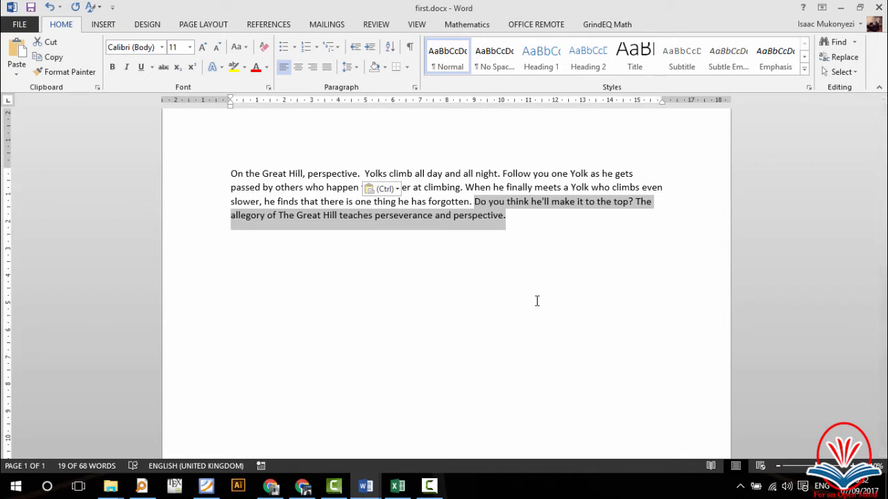
key(Delete)
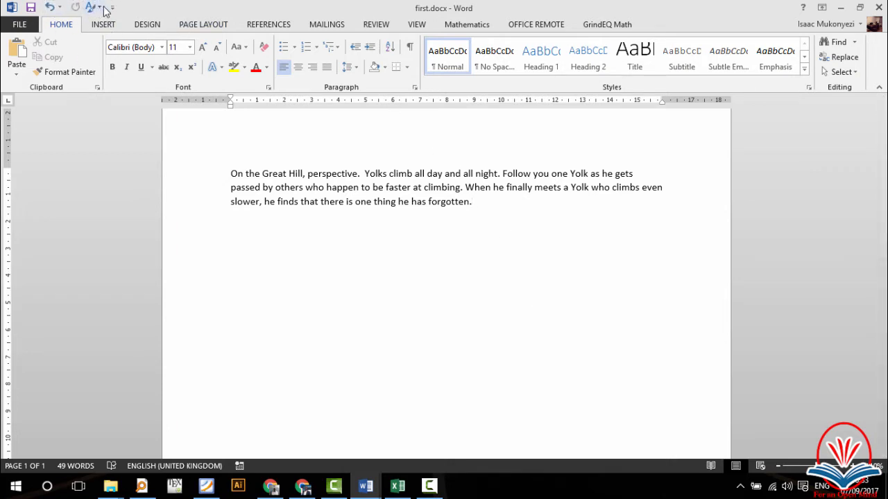
Step: Undo then redo the sentence deletion, and bring up the Navigation pane via Find
click(49, 9)
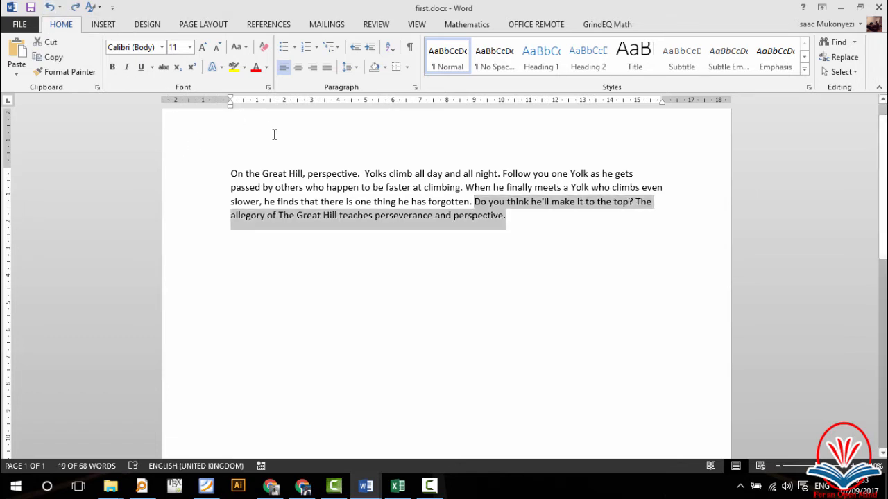
click(77, 11)
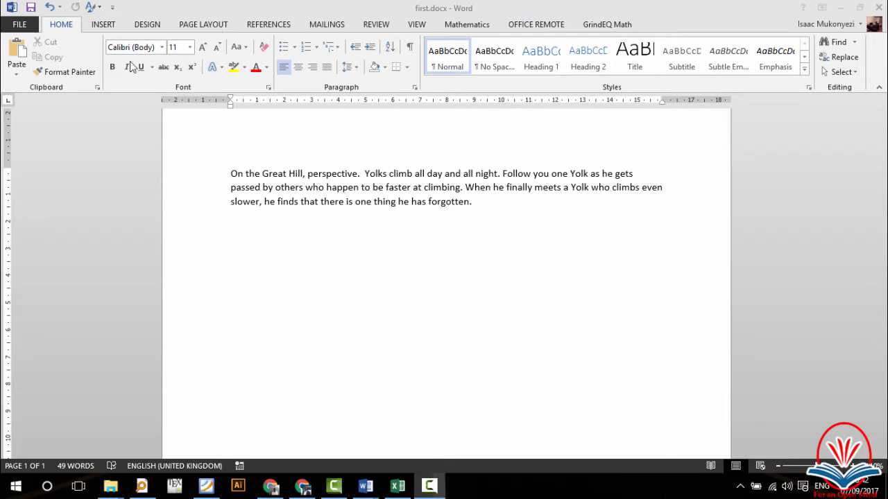
click(837, 45)
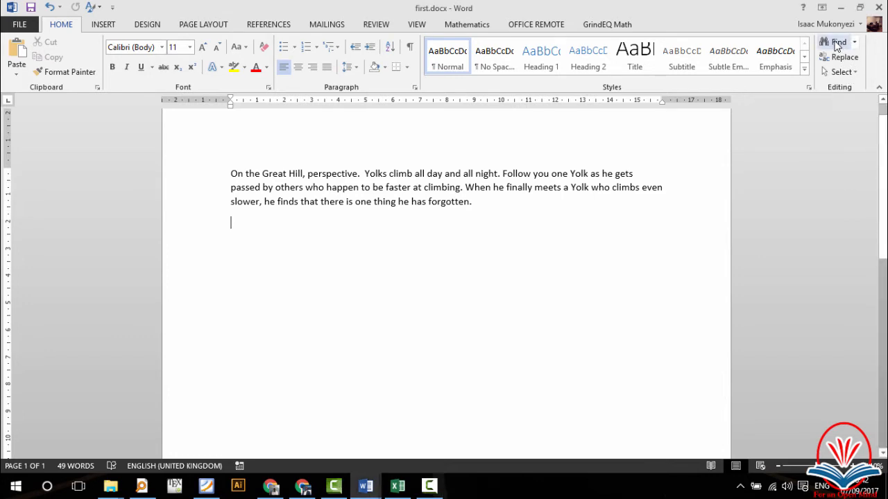
click(836, 46)
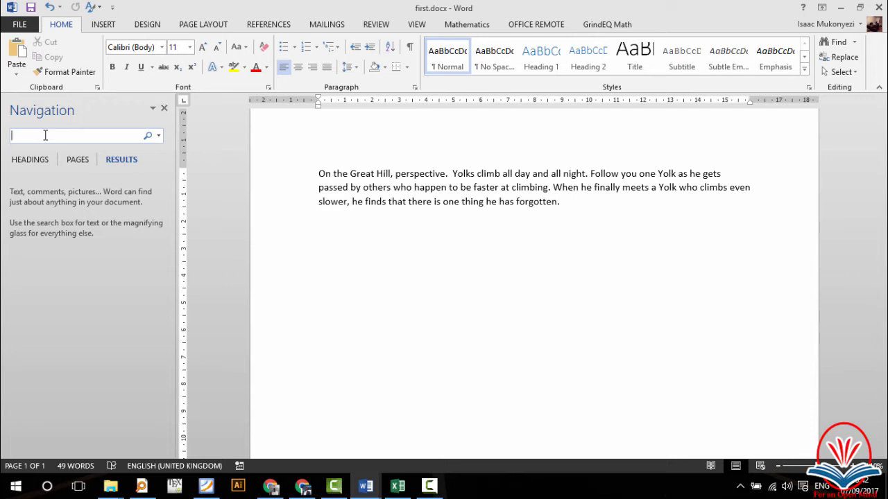
Step: Enter 'perspective' in the Navigation pane search box
text(pers)
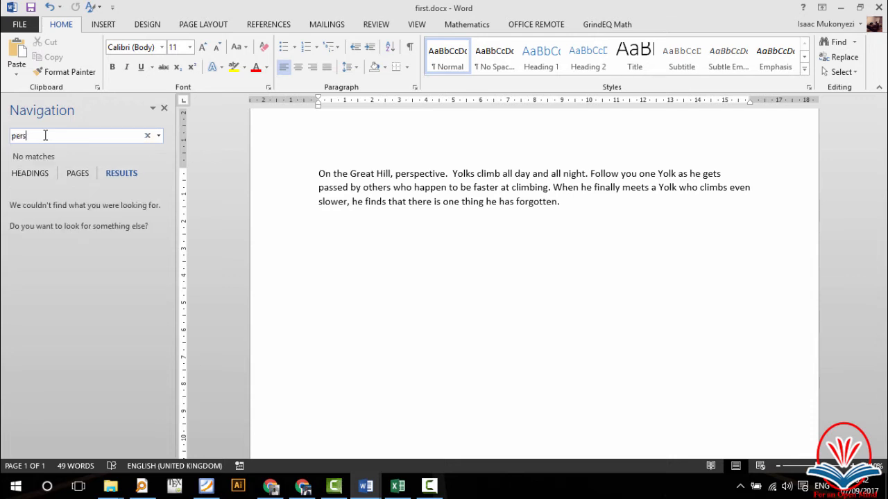
text(pect)
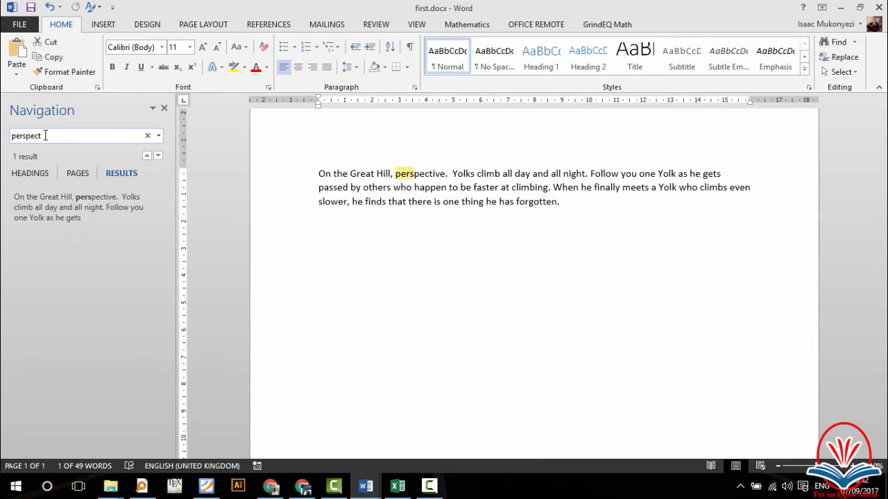
text(ive)
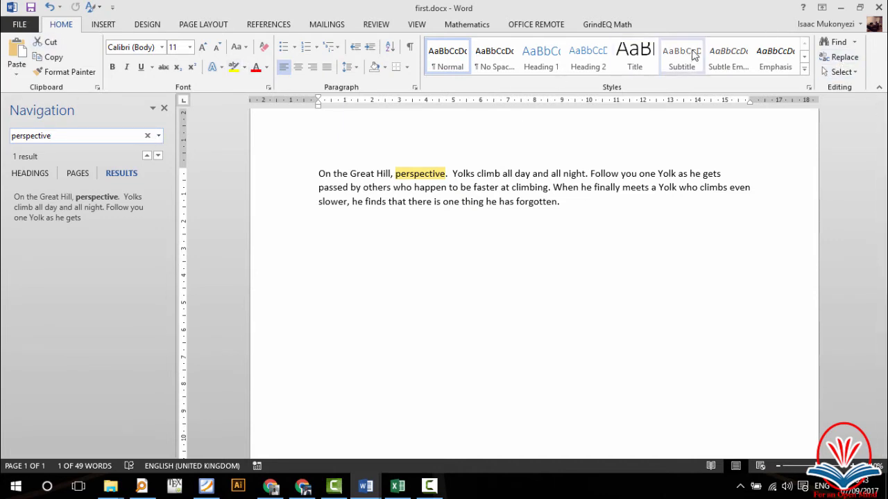
Step: Replace all occurrences of 'perspective' with 'young' and confirm the single replacement
click(841, 58)
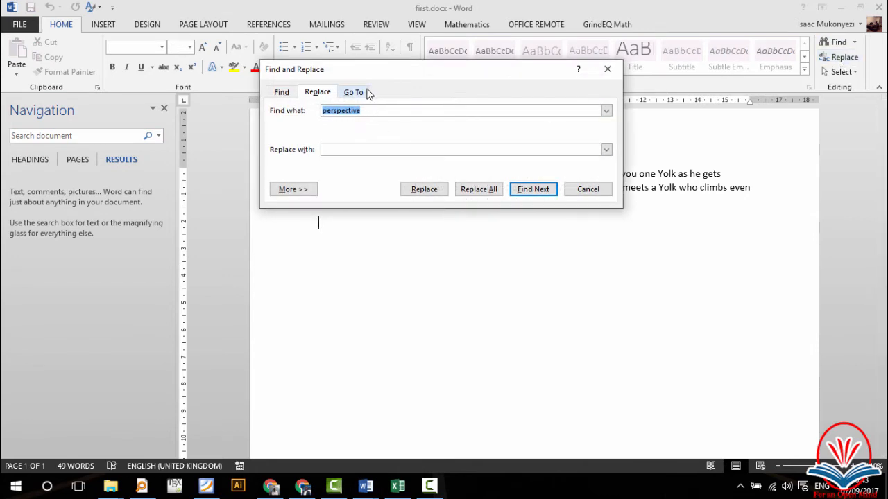
drag(365, 76, 408, 262)
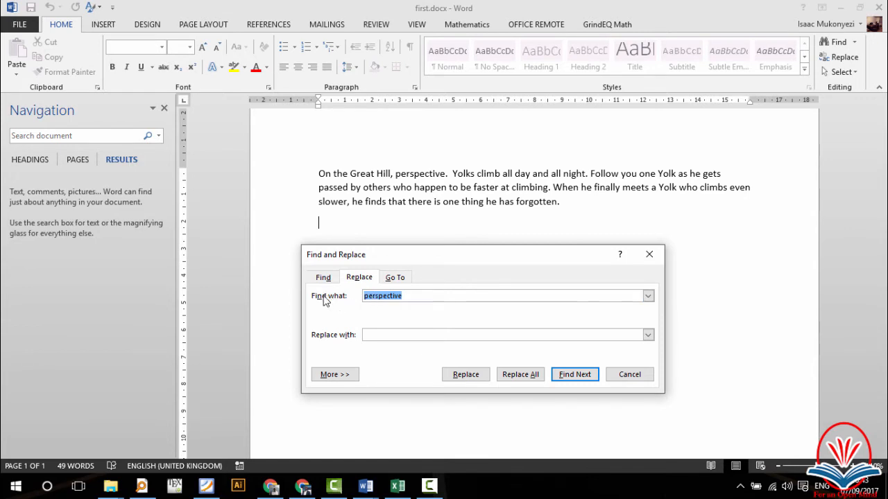
click(408, 297)
drag(408, 296, 351, 292)
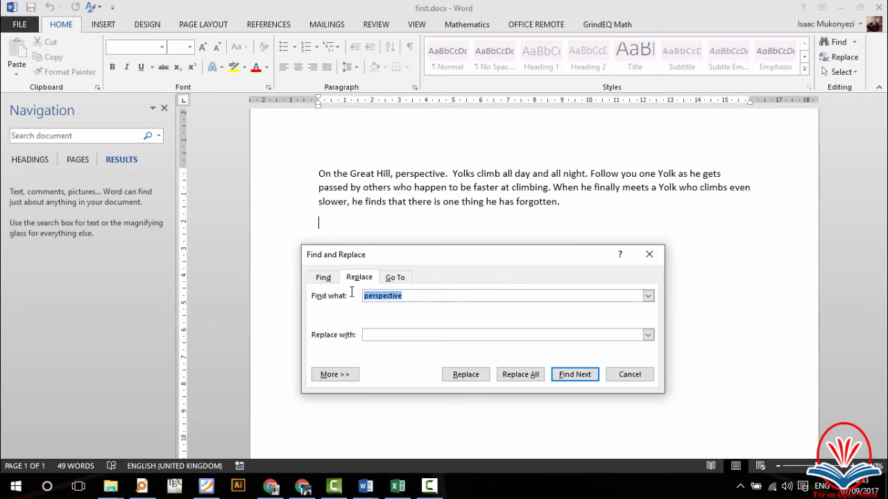
click(375, 335)
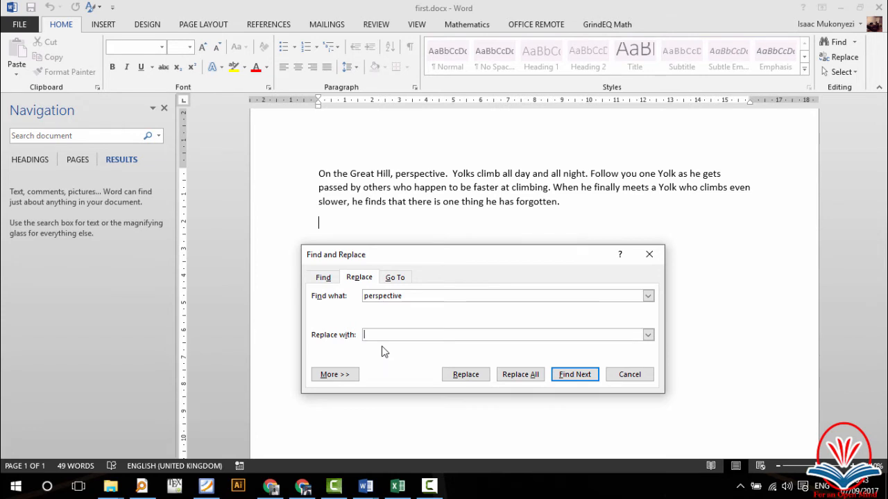
text(young)
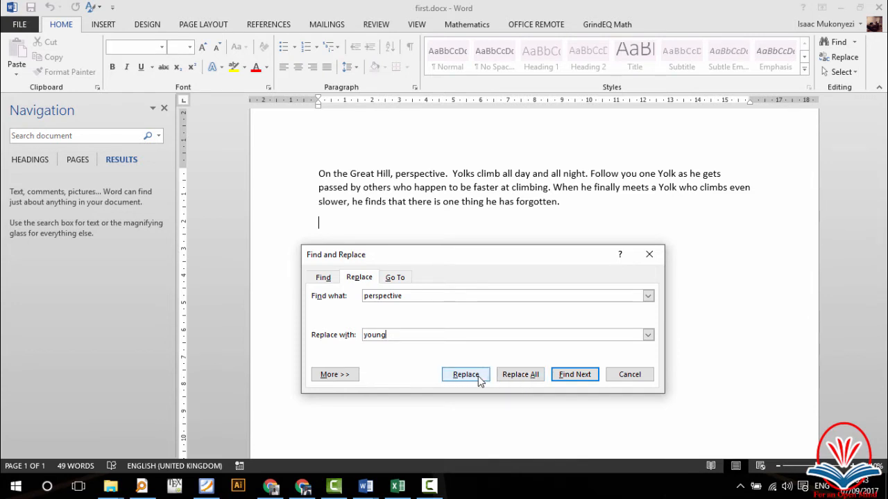
click(522, 376)
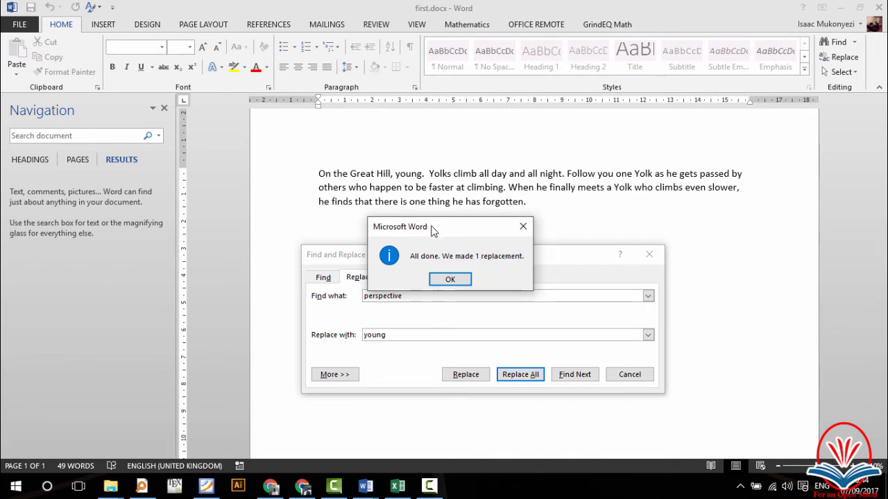
click(450, 280)
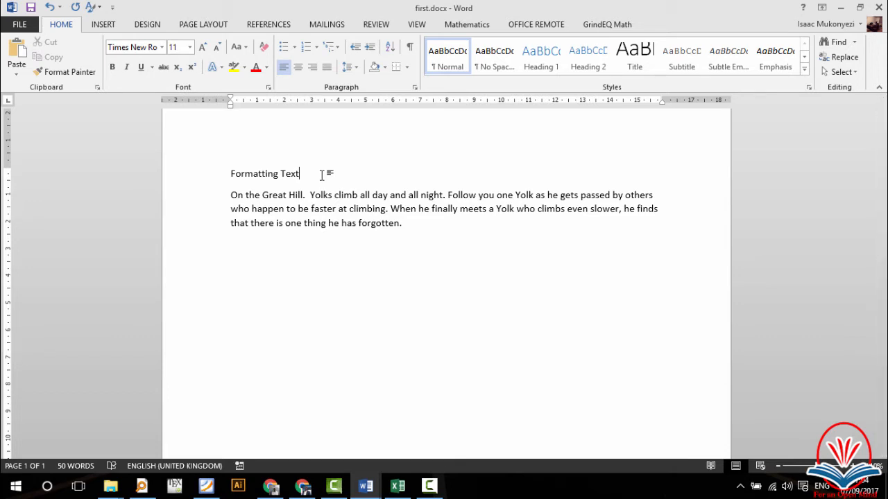
Step: Set the 'Formatting Text' heading font to Times New Roman and compare it with the body text
drag(321, 174, 238, 168)
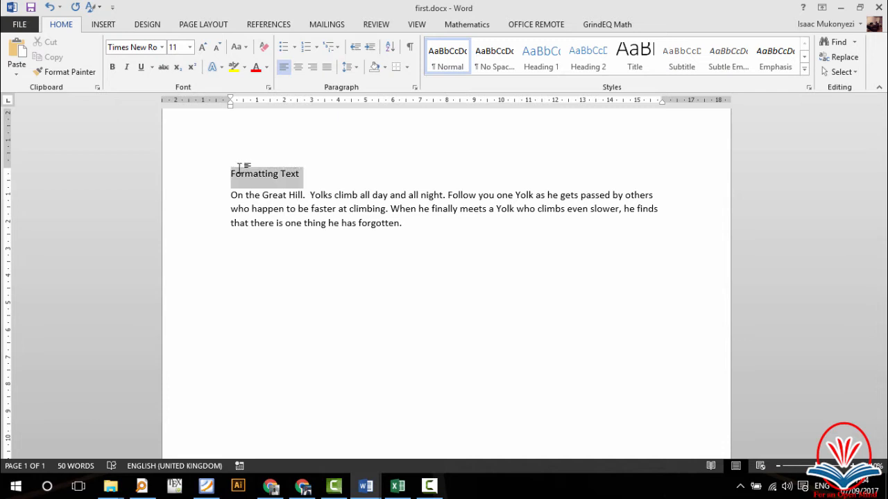
click(162, 47)
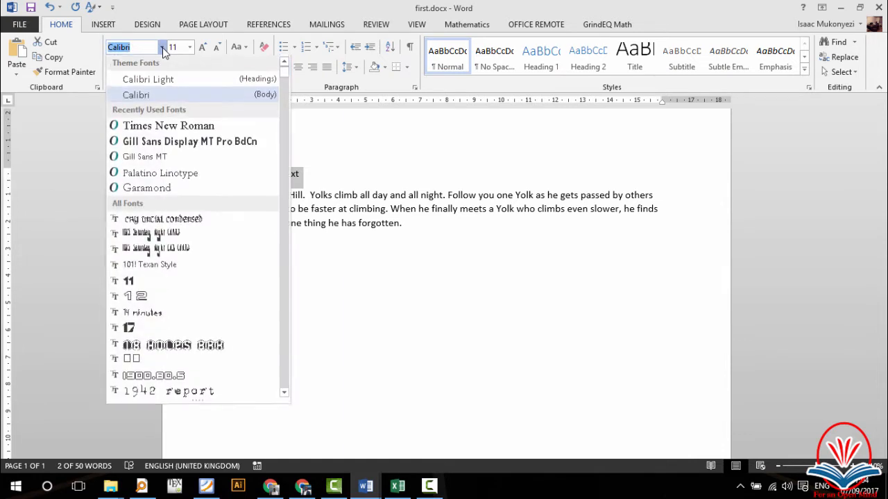
click(162, 128)
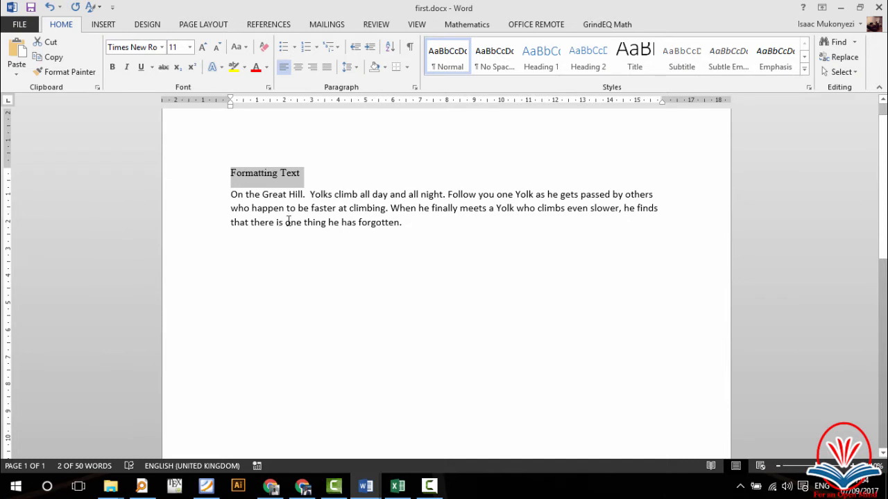
click(284, 174)
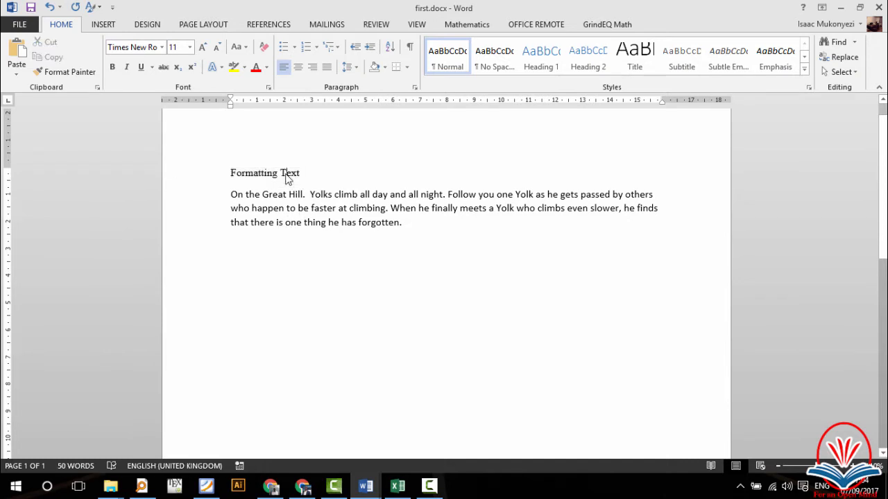
click(267, 208)
click(232, 174)
click(212, 174)
click(306, 178)
Step: Reselect the 'Formatting Text' heading and make it 18 points
drag(286, 171, 232, 174)
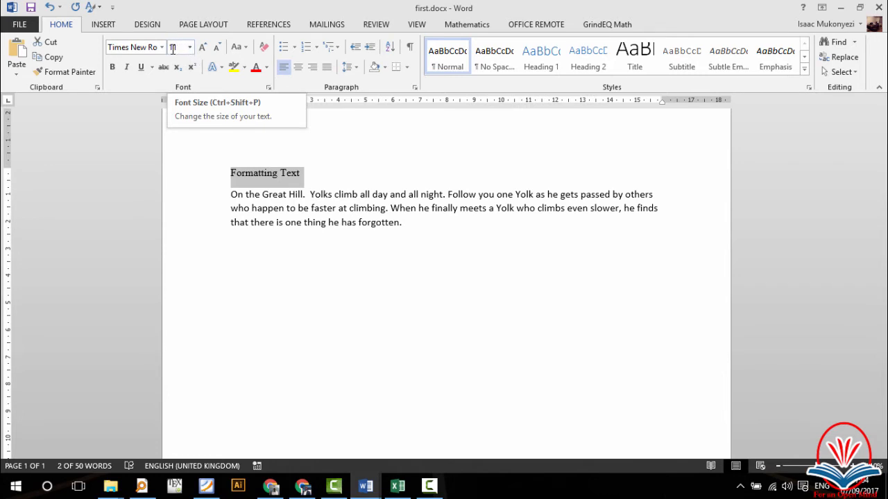
click(190, 49)
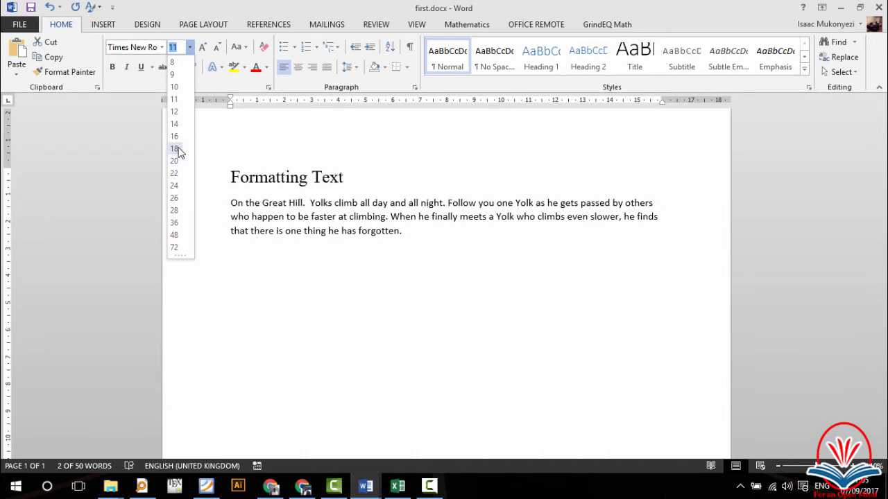
click(177, 150)
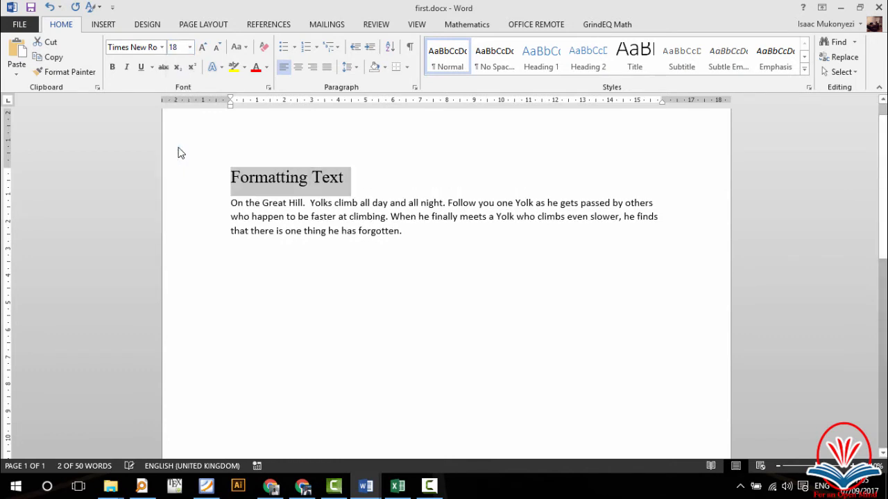
click(360, 206)
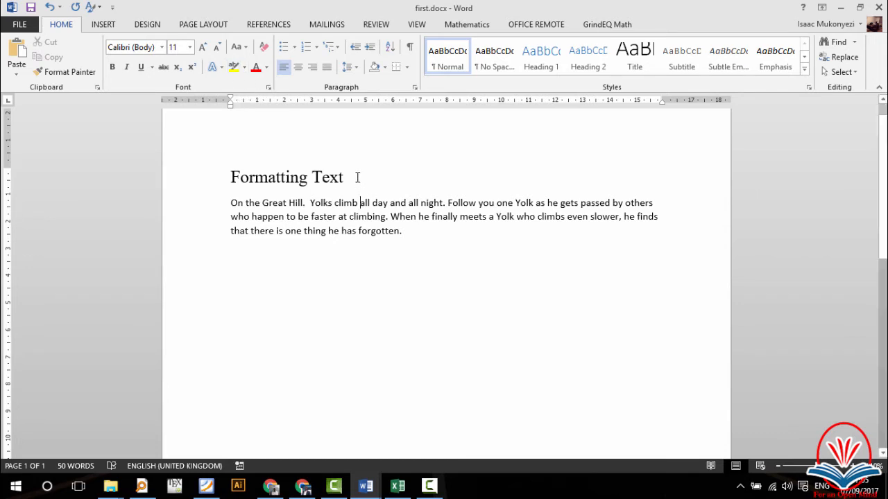
triple_click(336, 177)
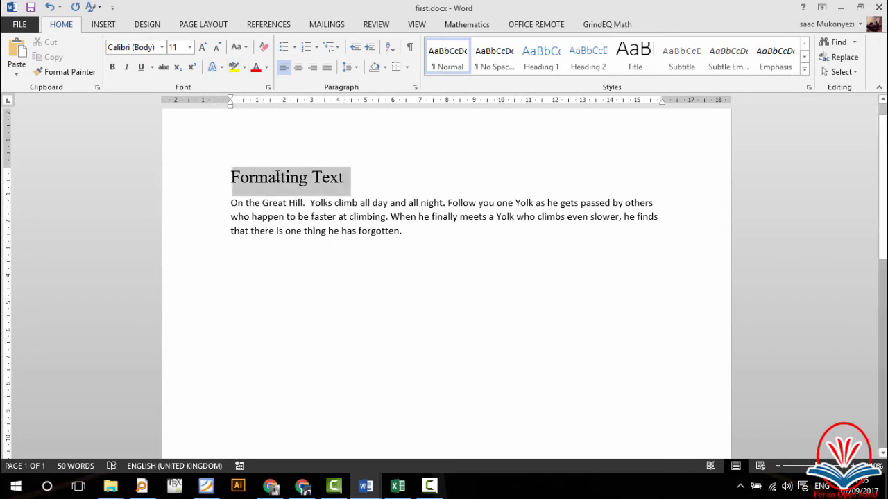
click(267, 67)
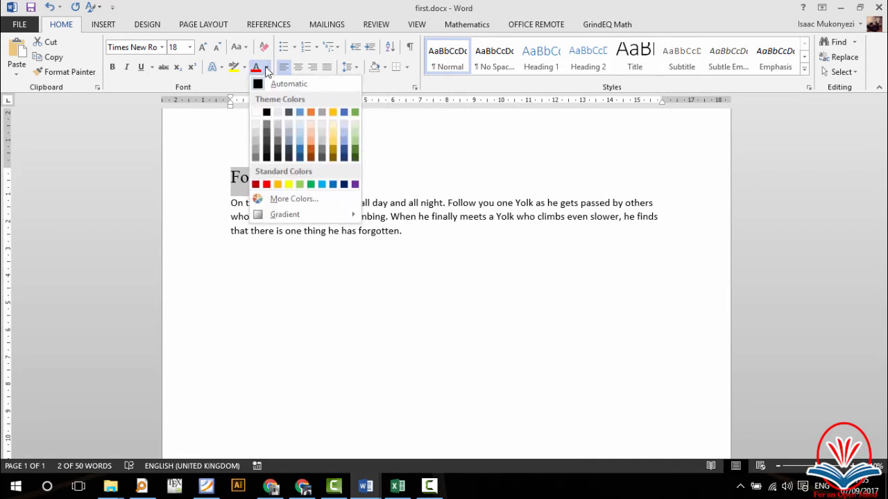
click(267, 185)
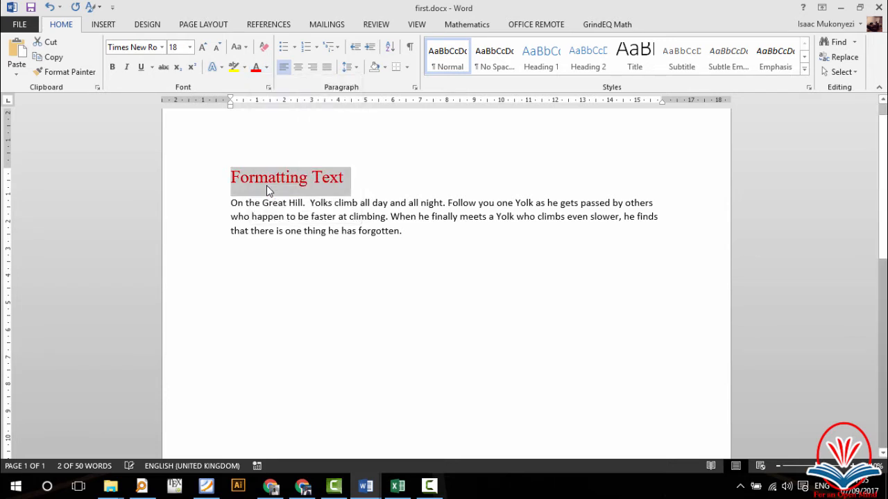
click(398, 203)
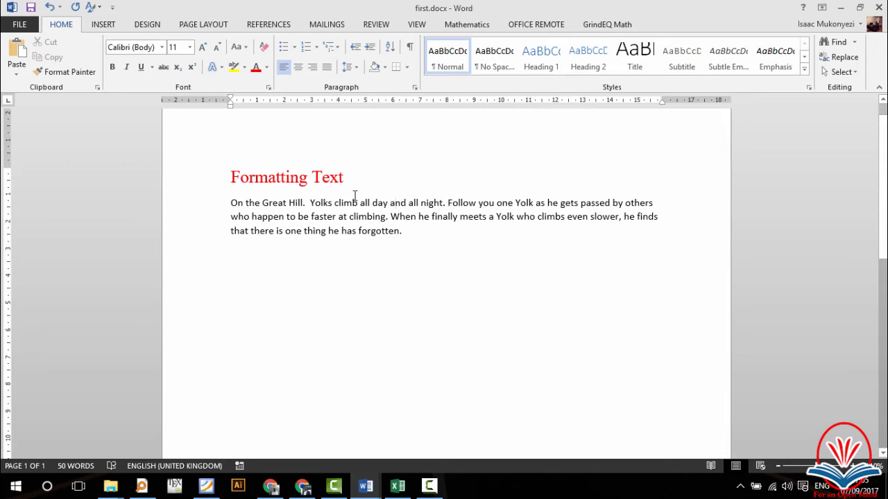
Step: Highlight 'Yolks climb all day and all night.' in turquoise, then select the heading and paragraph
click(311, 203)
drag(311, 203, 446, 203)
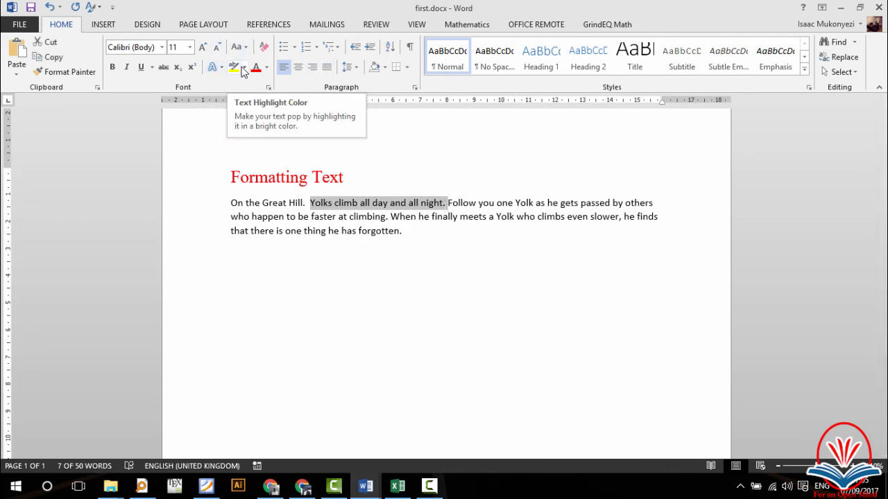
click(243, 68)
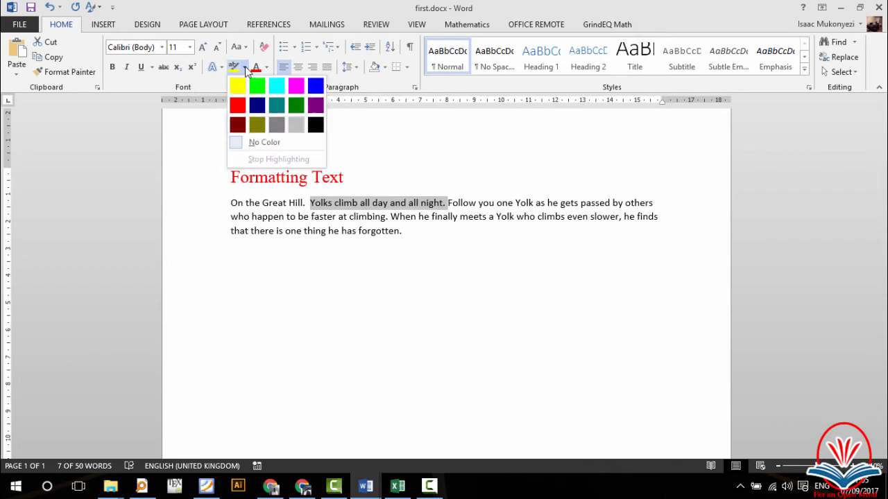
click(276, 87)
click(446, 202)
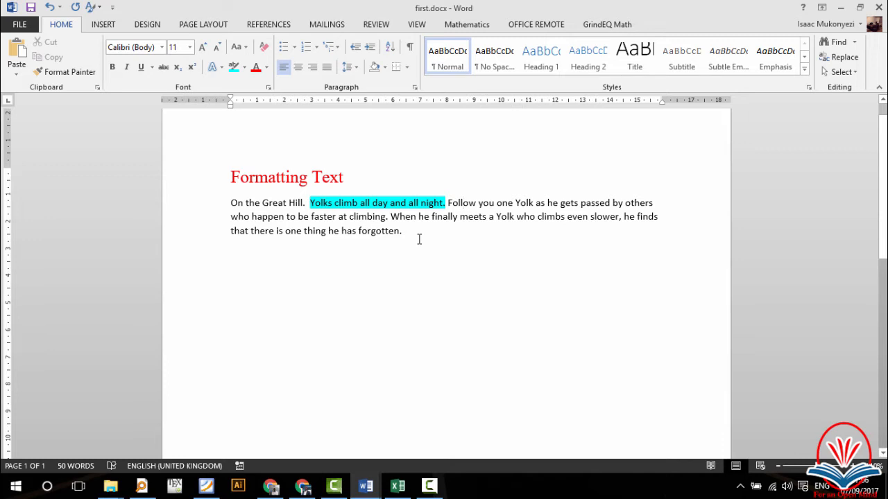
drag(405, 231, 226, 170)
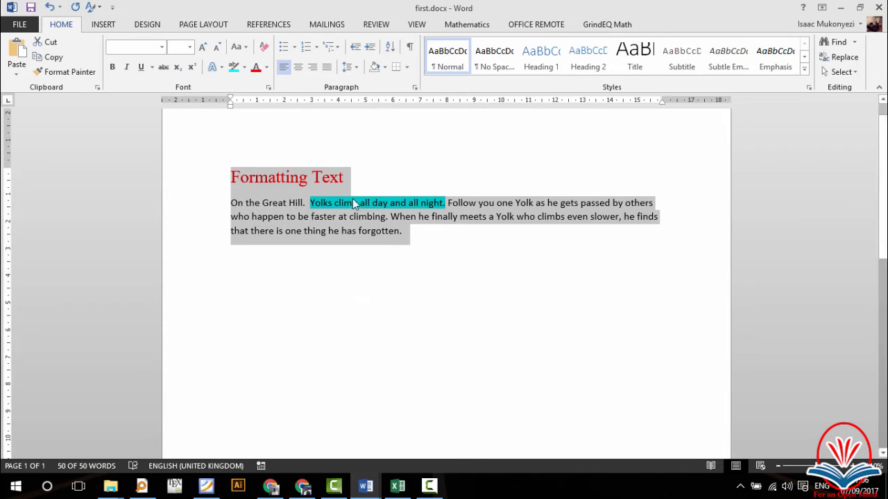
Step: Select all the text and apply Clear Formatting from the Styles gallery
click(434, 258)
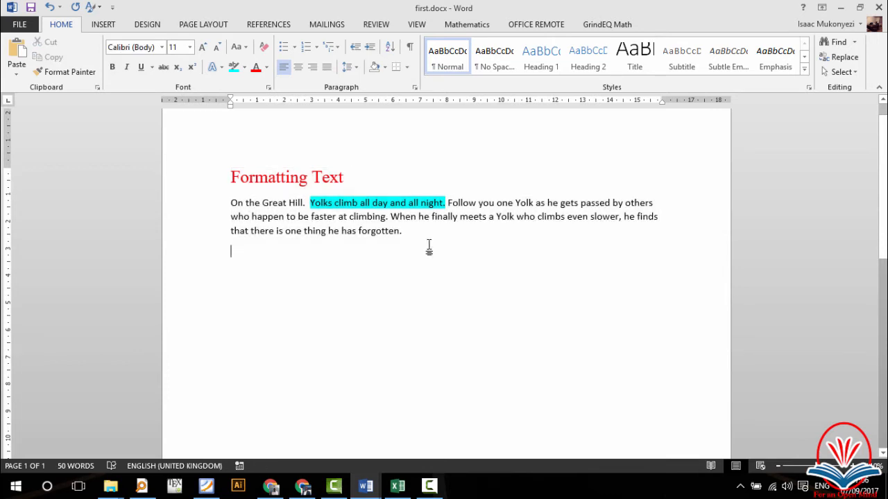
key(ctrl+a)
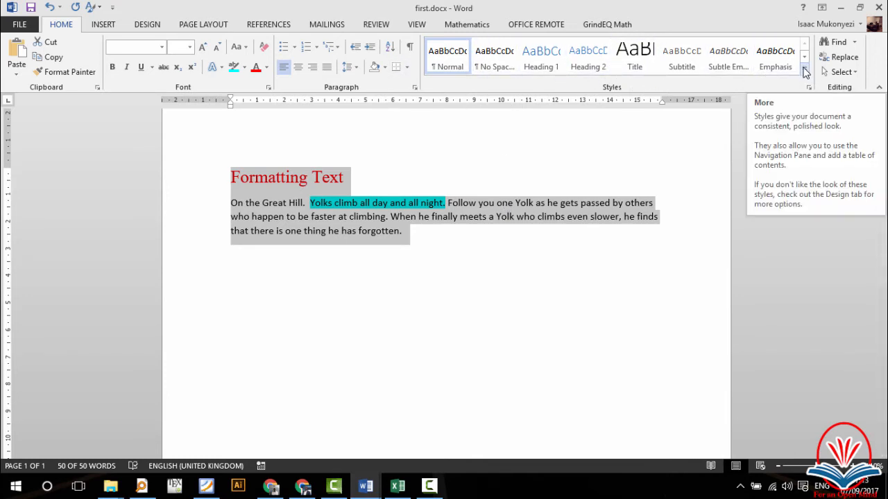
click(803, 72)
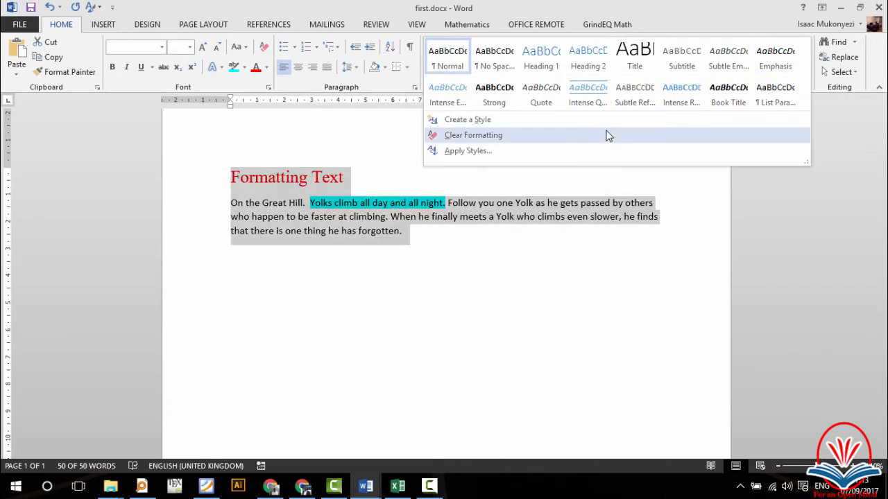
click(475, 136)
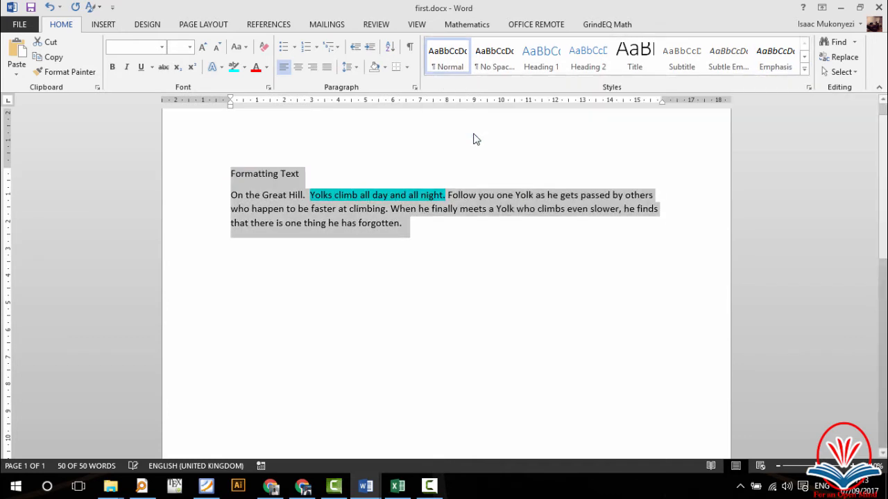
click(424, 230)
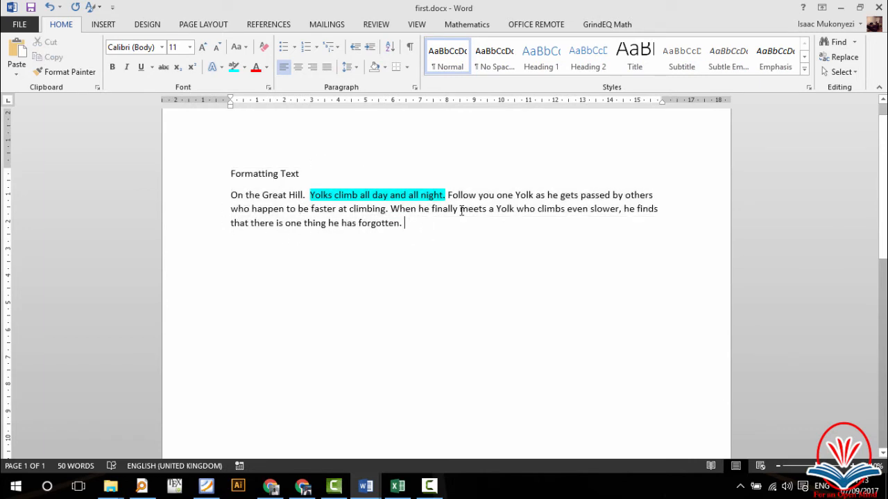
Step: Select 'Yolks climb all day and all night.' and set its highlight colour to No Color
double_click(371, 194)
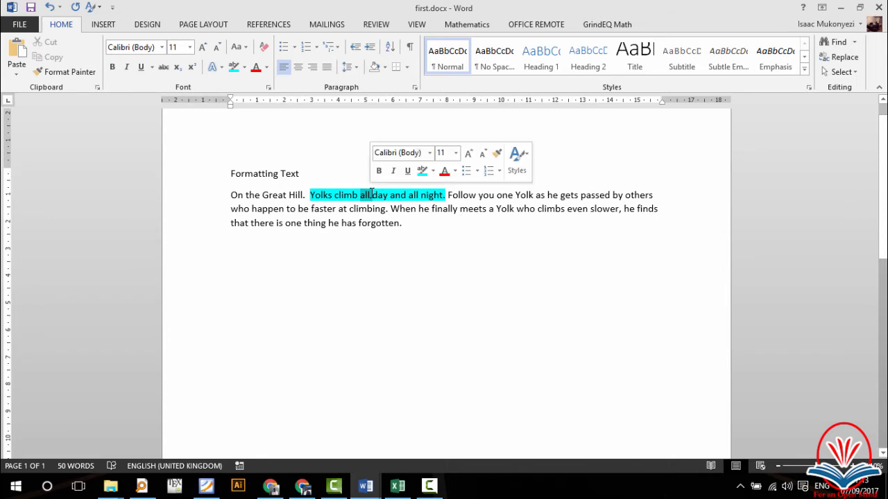
click(445, 196)
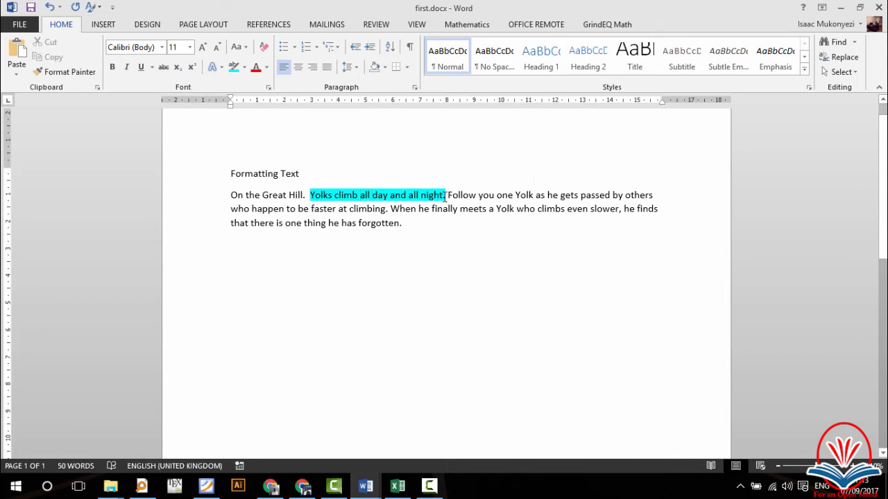
drag(447, 195, 310, 196)
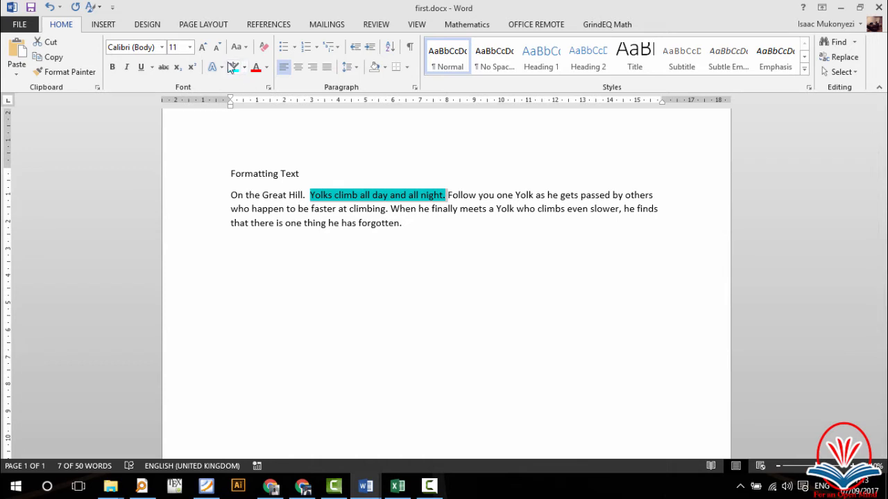
click(244, 70)
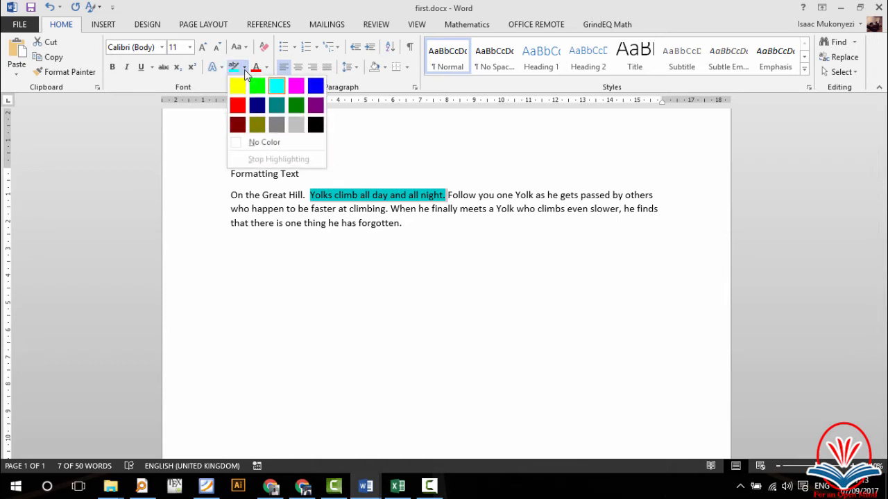
click(254, 143)
key(Left)
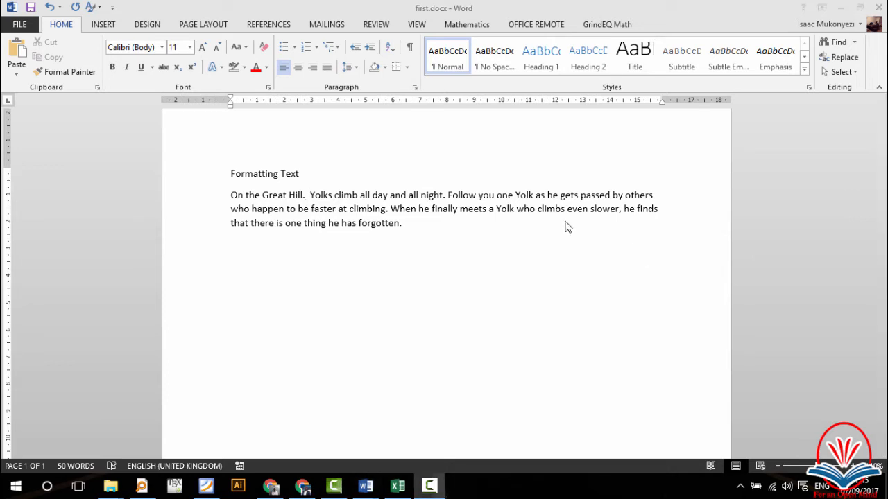
click(524, 5)
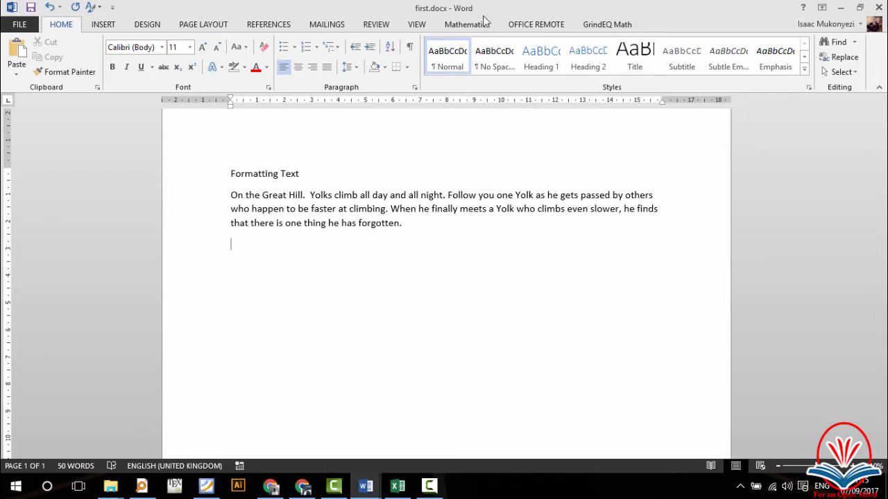
Step: Preview a 3×3 table in the Table grid on the INSERT tab
click(104, 26)
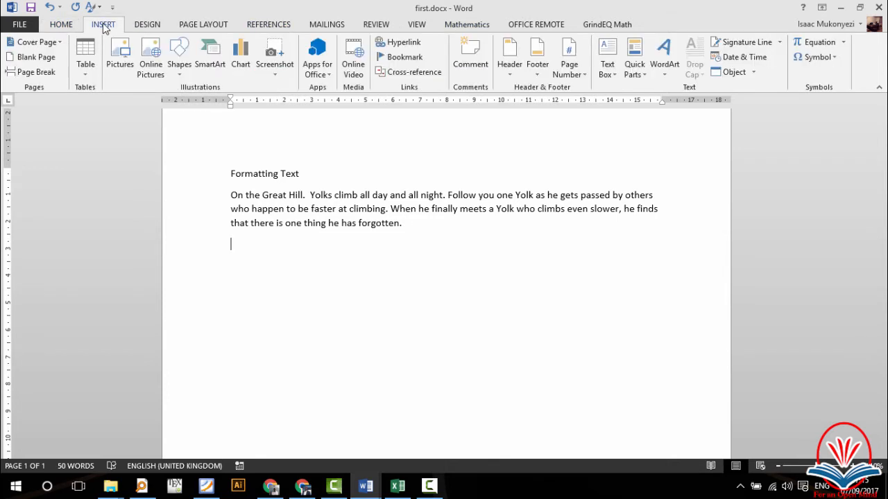
click(86, 76)
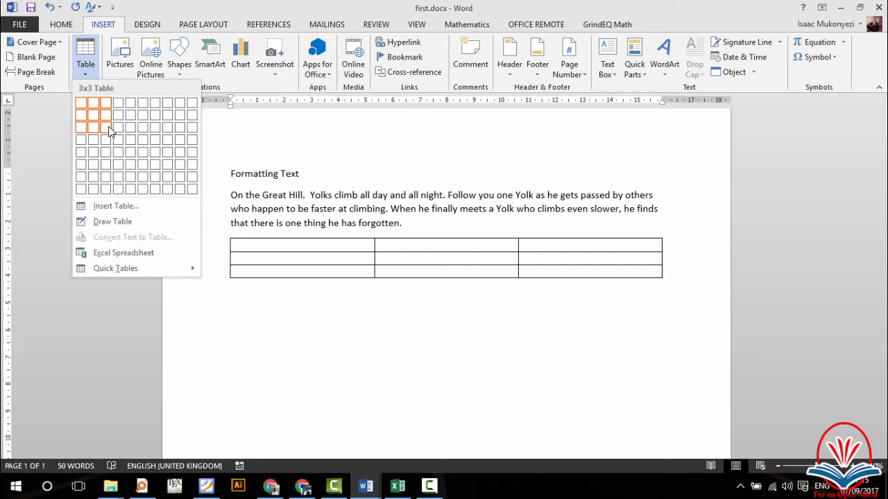
Step: Insert a 3×3 table headed Name, Age, Sex with two student rows, styled Plain Table 5
click(109, 130)
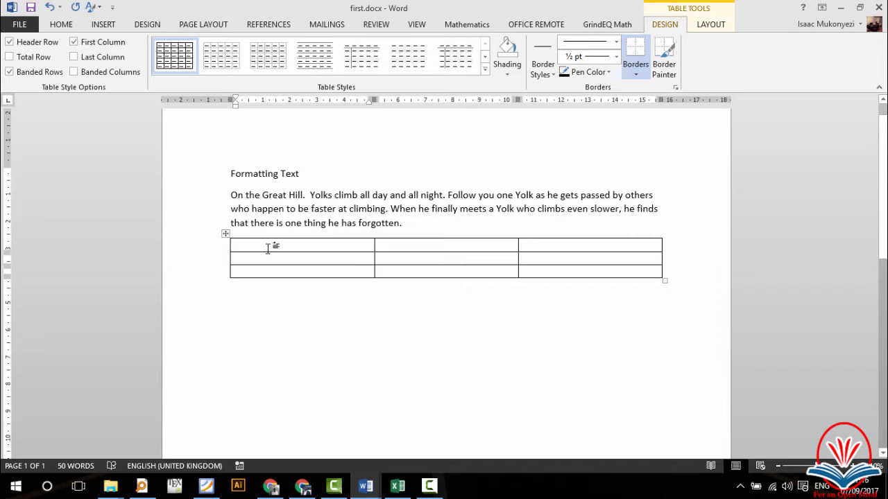
text(Name)
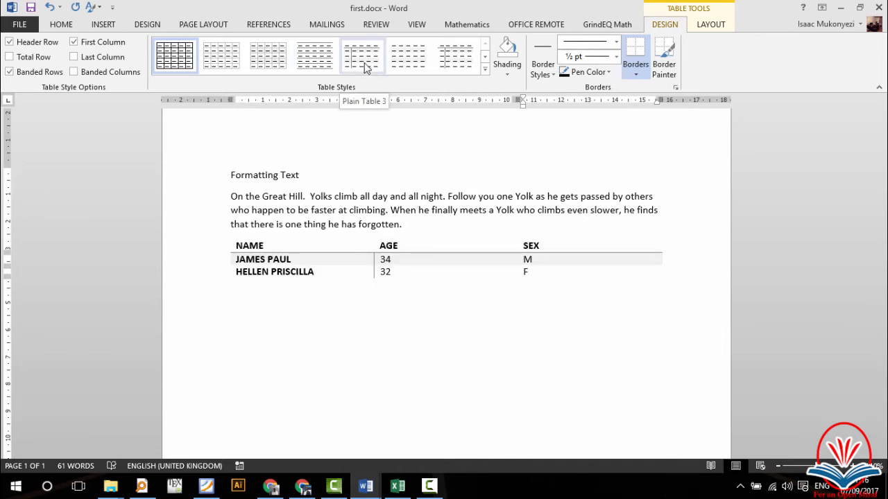
click(454, 56)
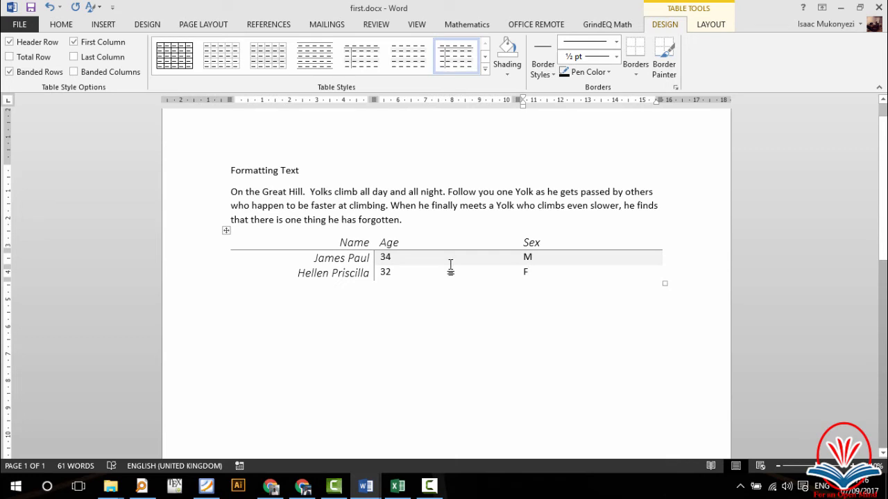
click(592, 349)
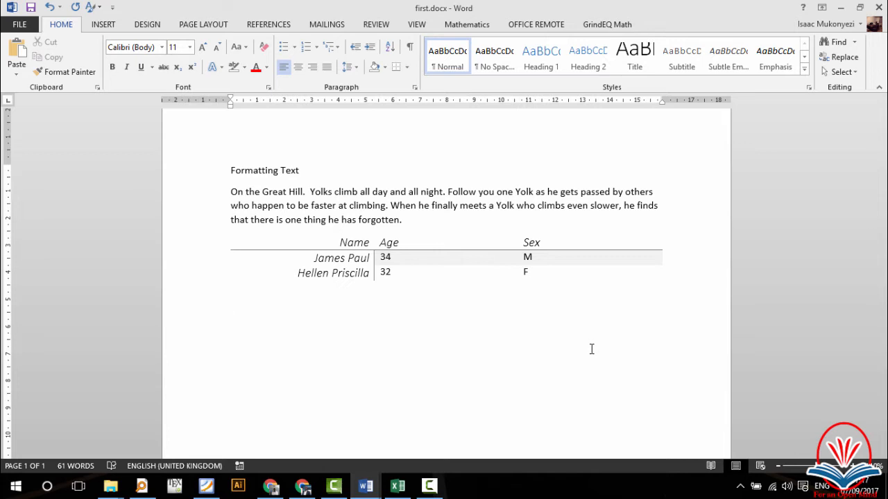
Step: Insert the Desktop picture introduction-to-project-management-3-638.jpg below the table
click(101, 25)
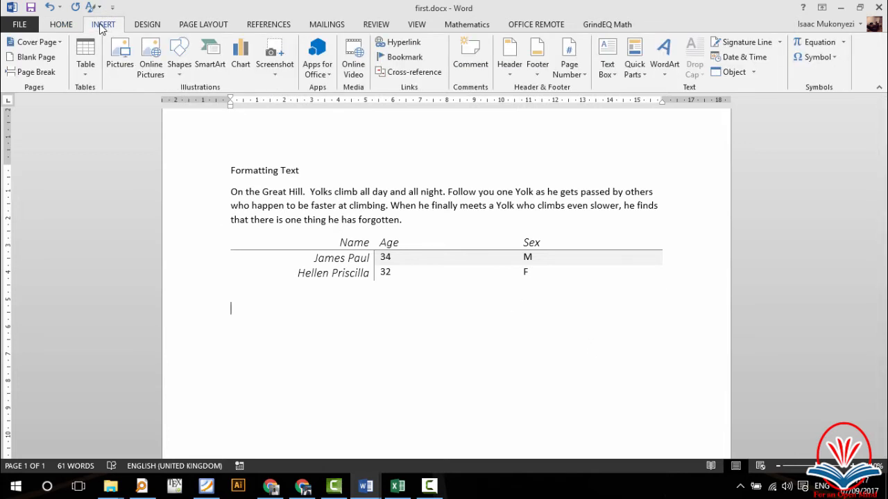
click(120, 65)
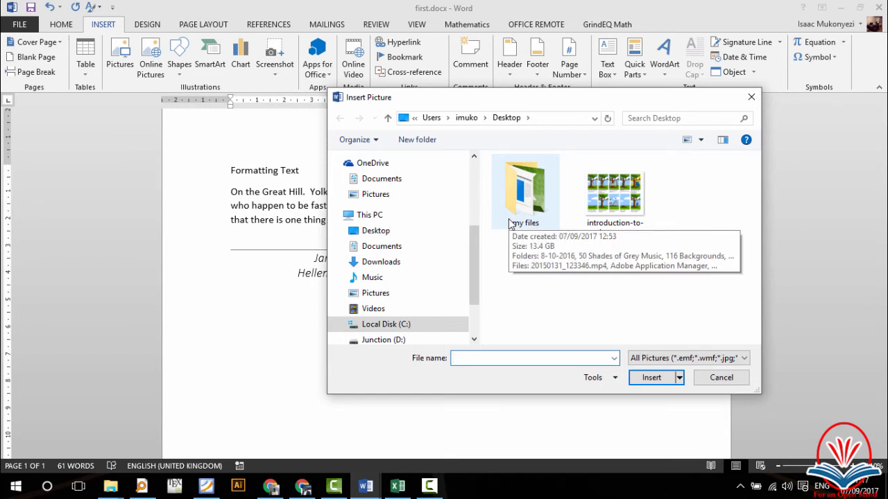
click(603, 225)
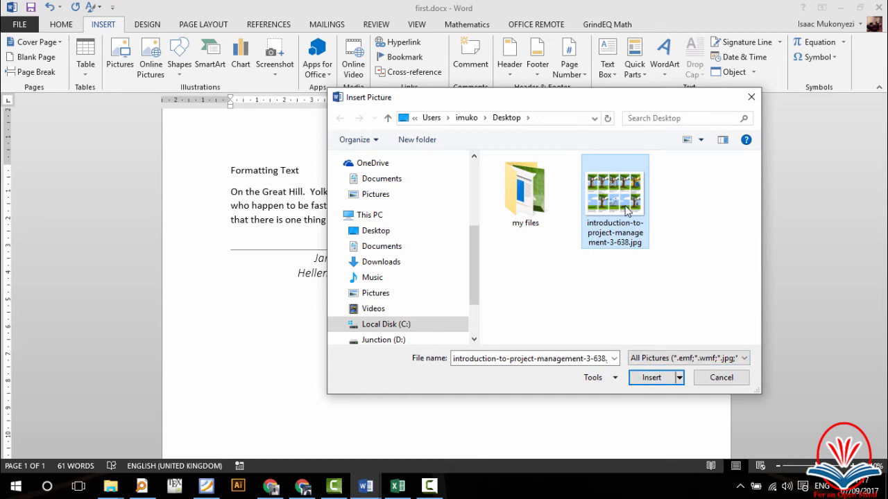
click(651, 379)
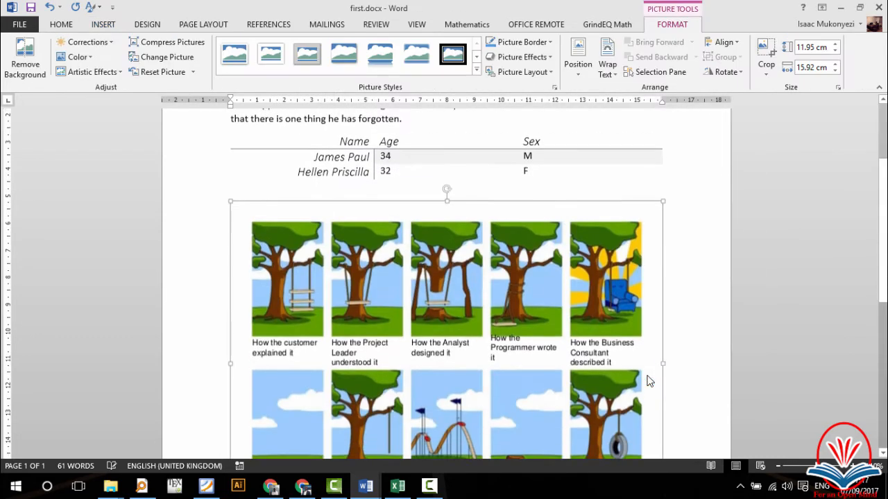
scroll(583, 317, down, 3)
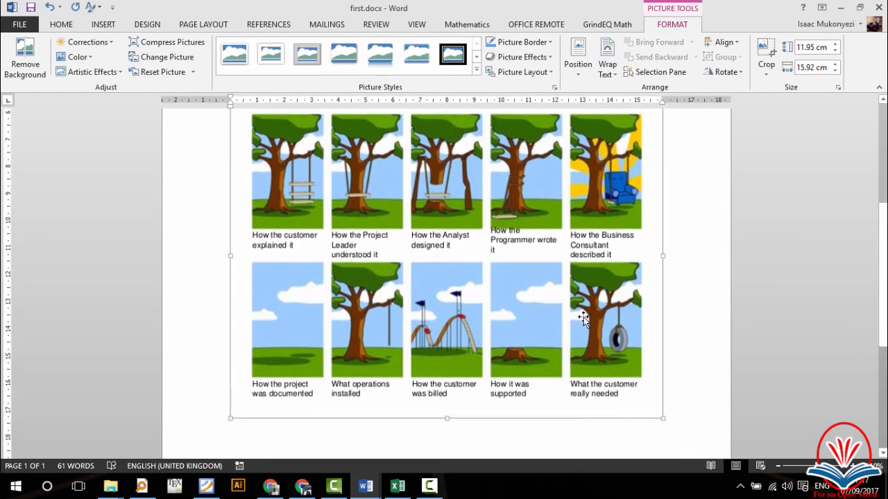
scroll(584, 317, down, 2)
scroll(584, 317, up, 4)
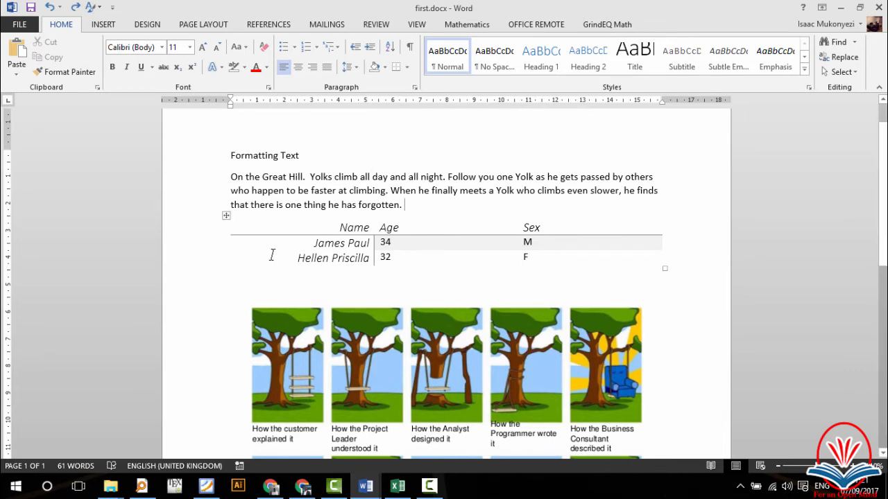
scroll(272, 220, down, 1)
scroll(272, 217, down, 1)
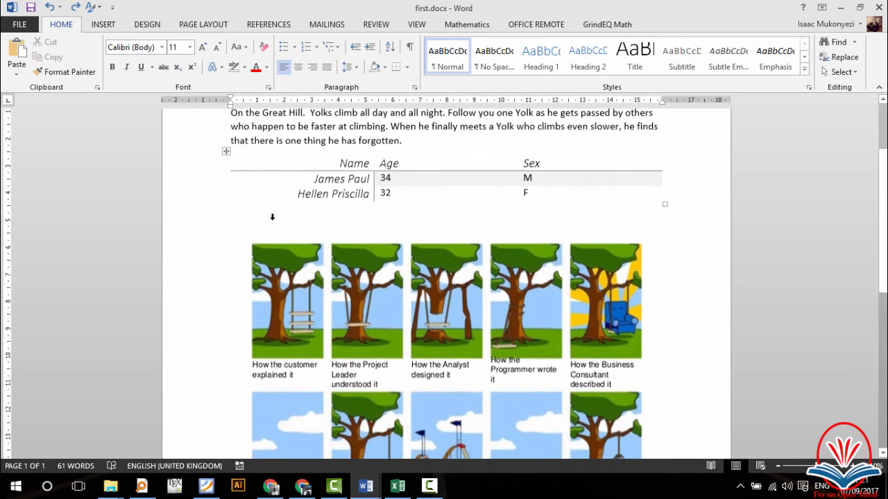
scroll(272, 217, up, 3)
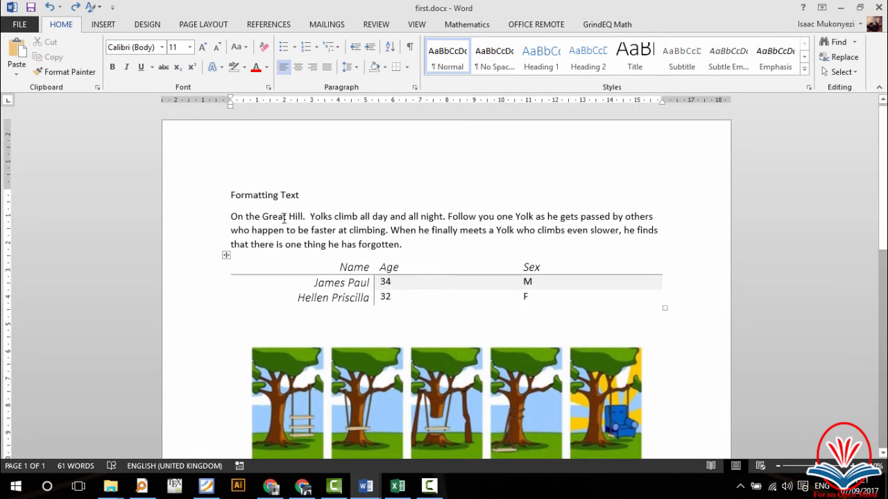
Step: Apply the Heading 1 style to the 'Formatting Text' line
click(210, 204)
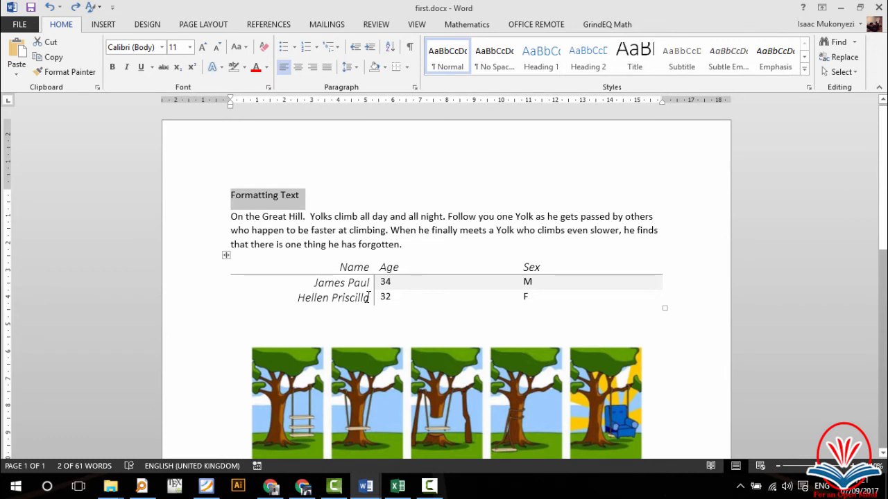
scroll(367, 297, down, 1)
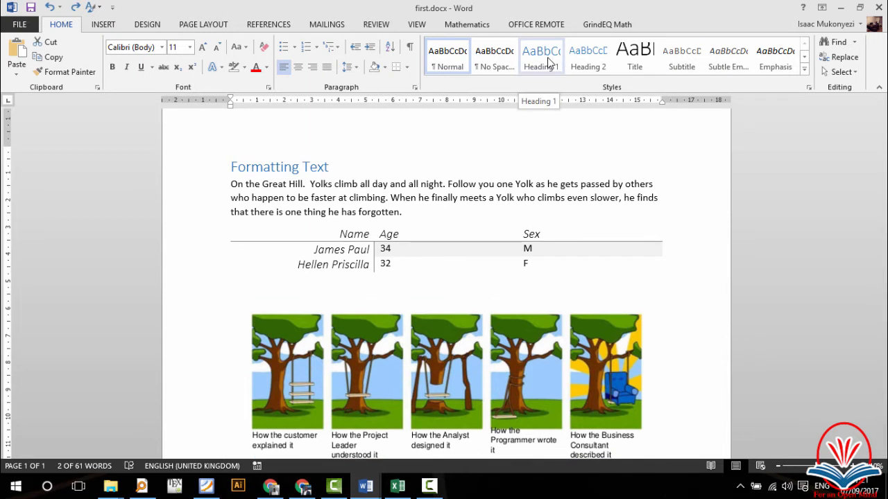
click(548, 62)
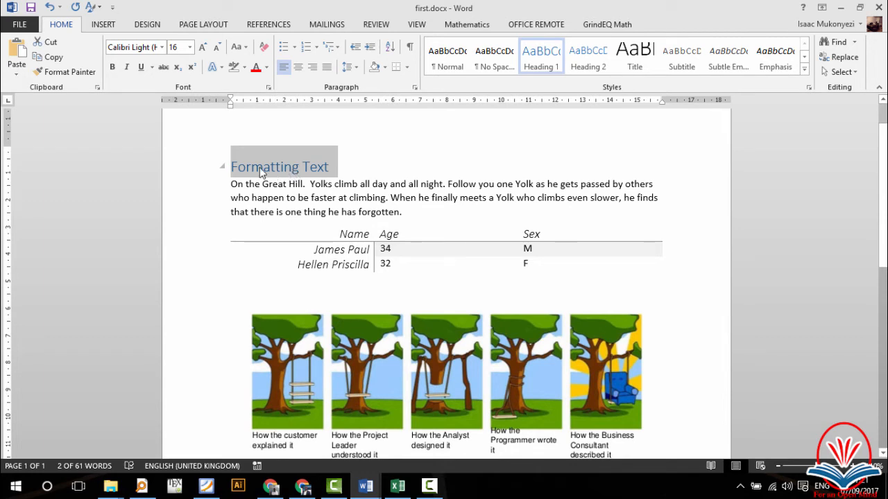
drag(343, 185, 231, 185)
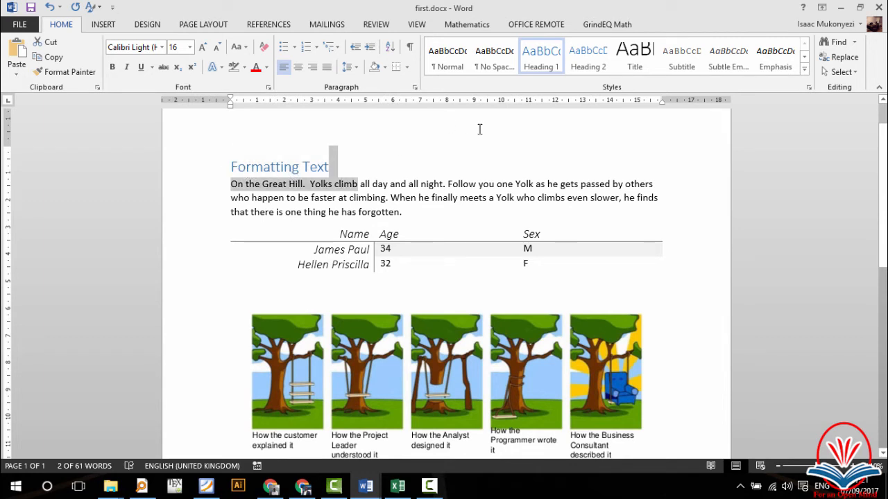
click(350, 171)
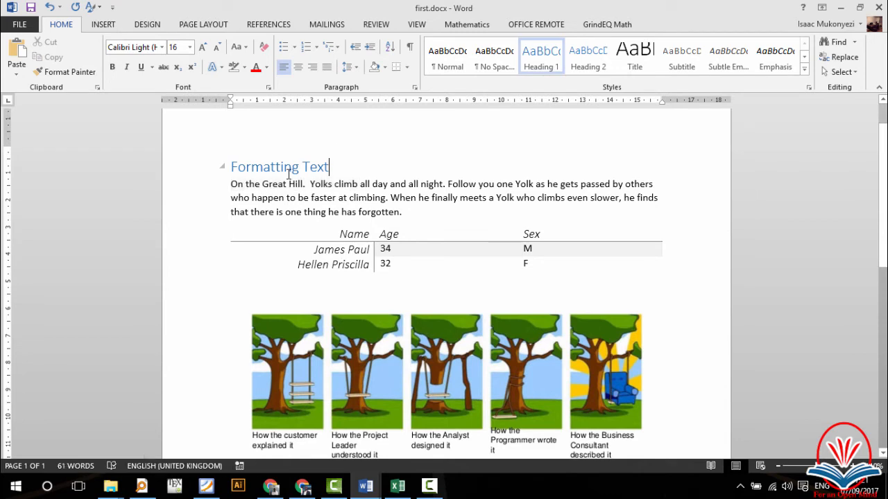
click(360, 197)
double_click(361, 197)
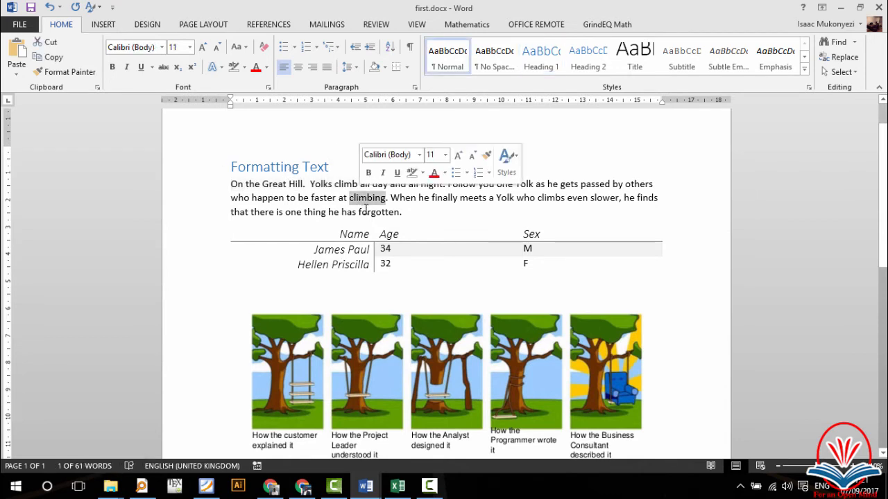
click(361, 197)
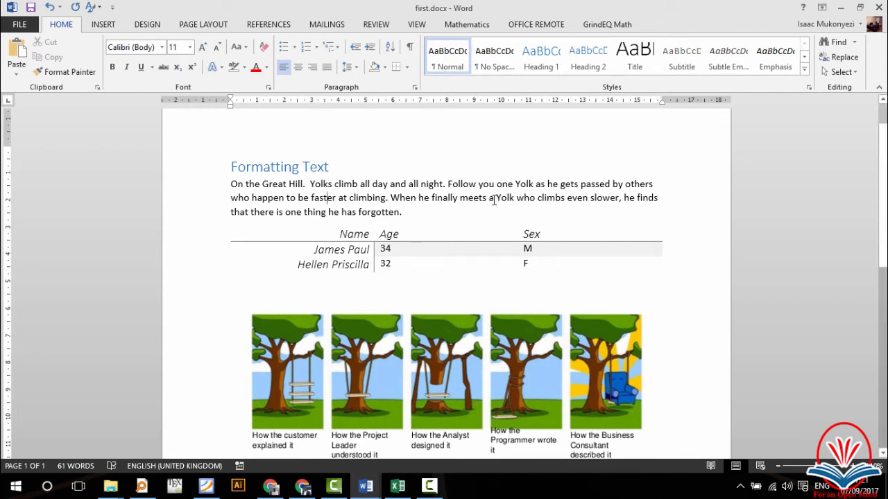
click(318, 168)
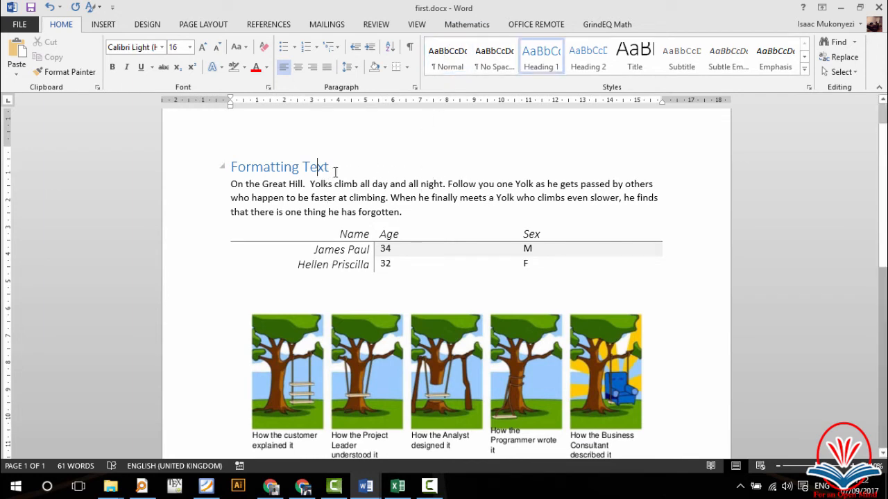
click(347, 191)
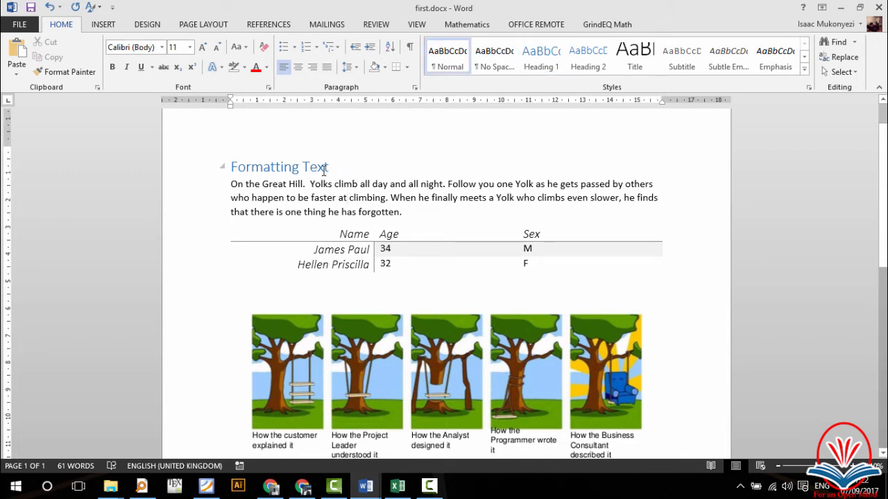
click(323, 169)
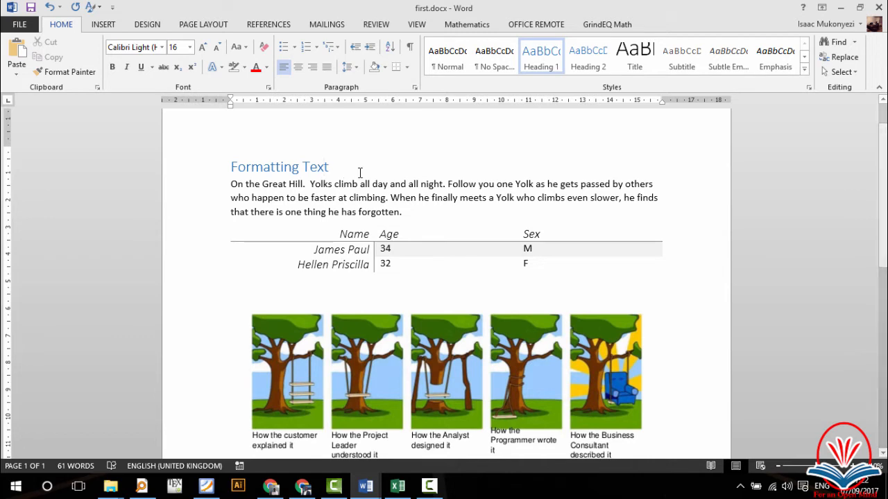
Step: Modify Heading 1 to bold Times New Roman with Automatic (black) colour
right_click(538, 61)
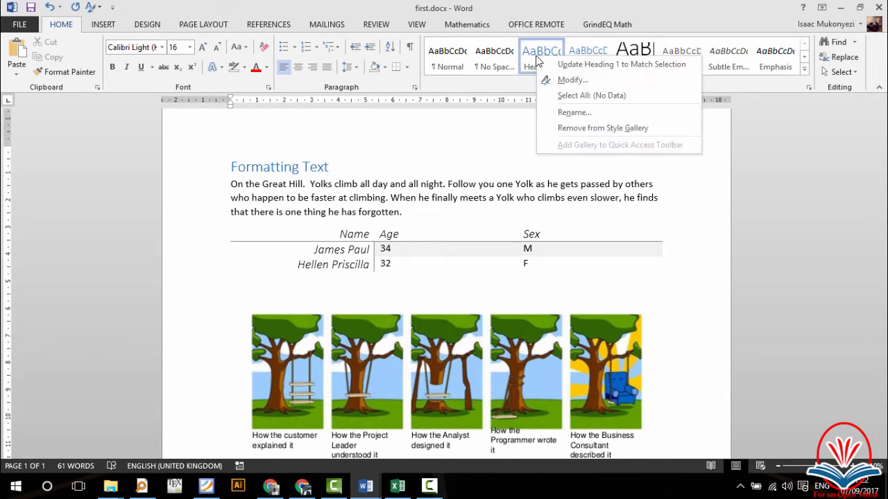
click(564, 81)
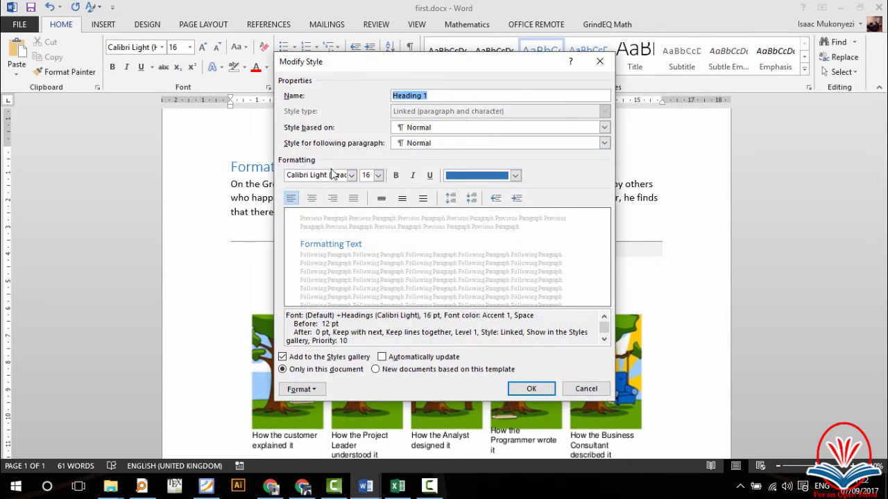
click(352, 174)
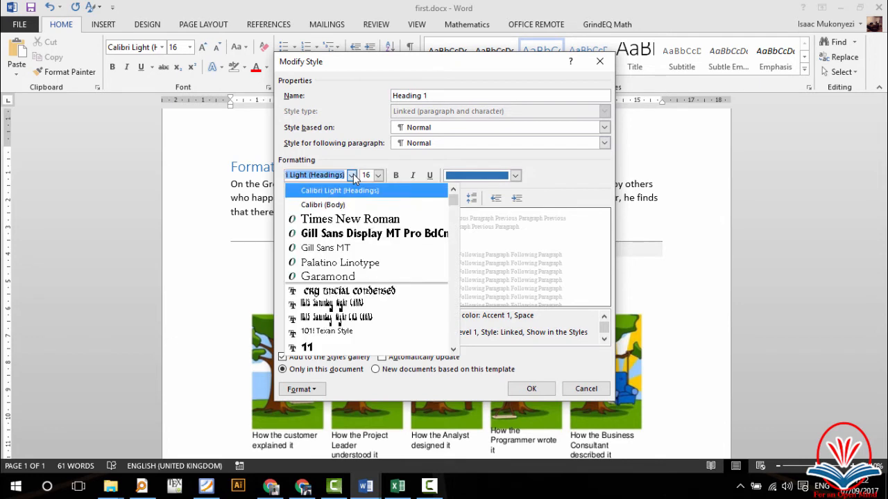
click(342, 219)
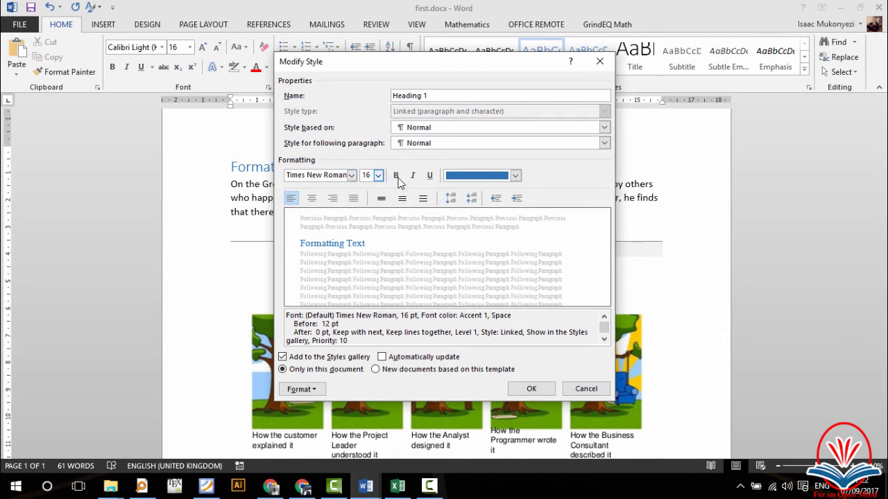
click(396, 177)
click(484, 176)
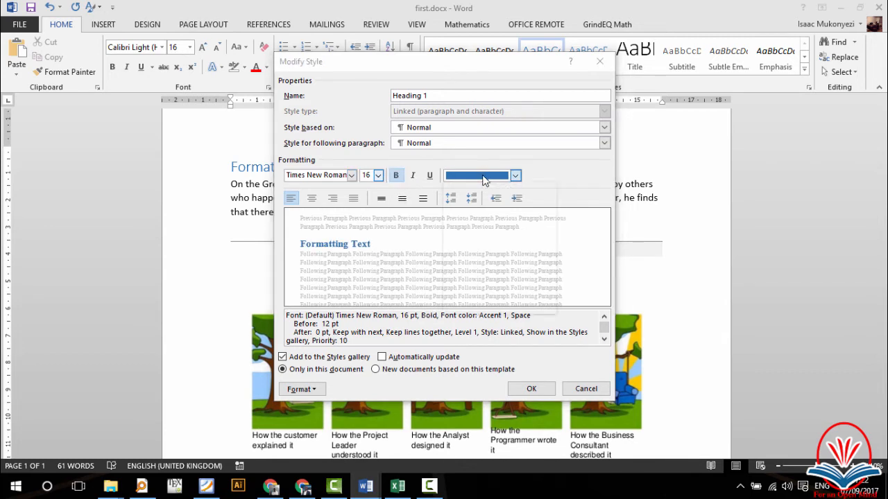
click(468, 185)
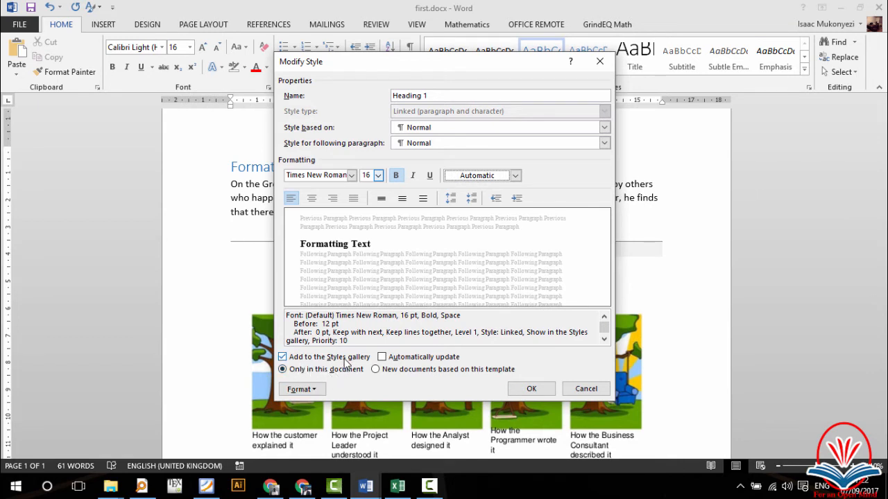
click(527, 389)
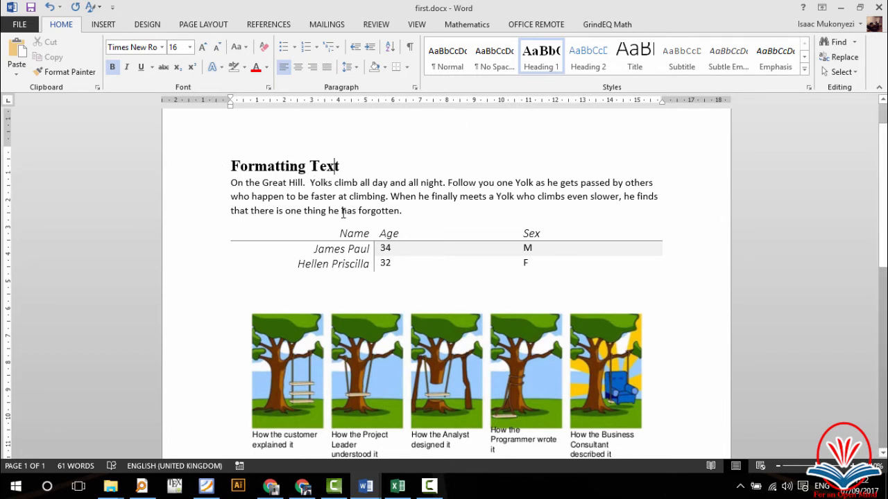
click(408, 210)
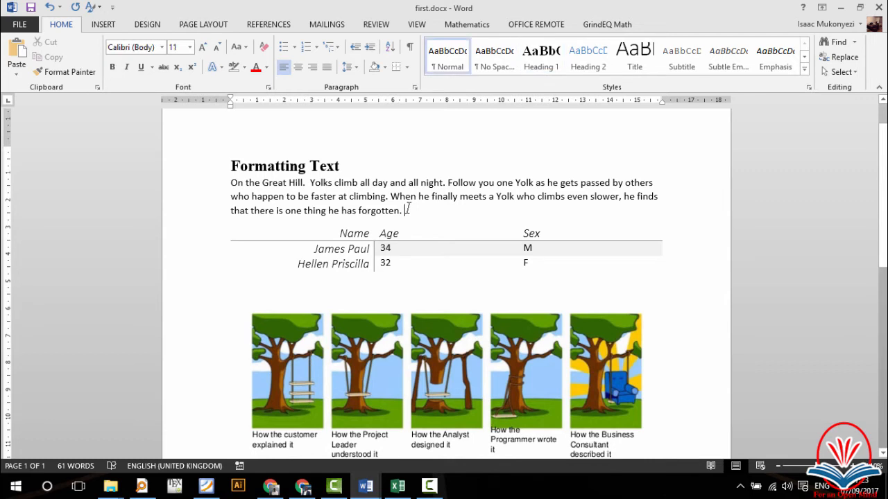
Step: Add a new line 'Tables and Figures' after the body paragraph, fixing the typo
key(Return)
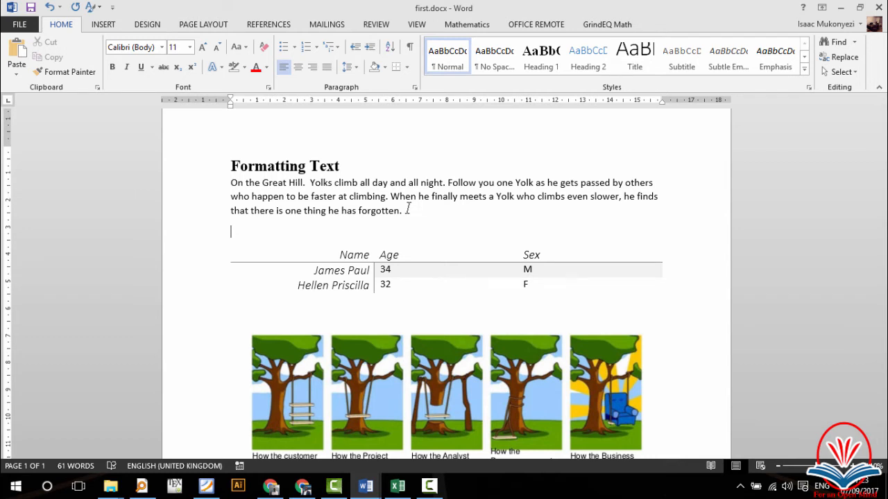
text(Tables an)
text(d f)
text(igues)
text(re)
key(BackSpace)
key(BackSpace)
key(BackSpace)
text(res)
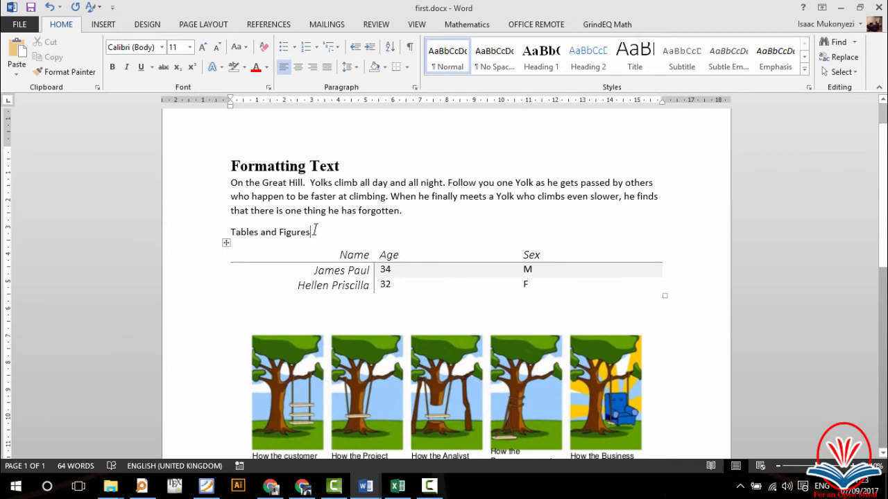
drag(313, 231, 241, 231)
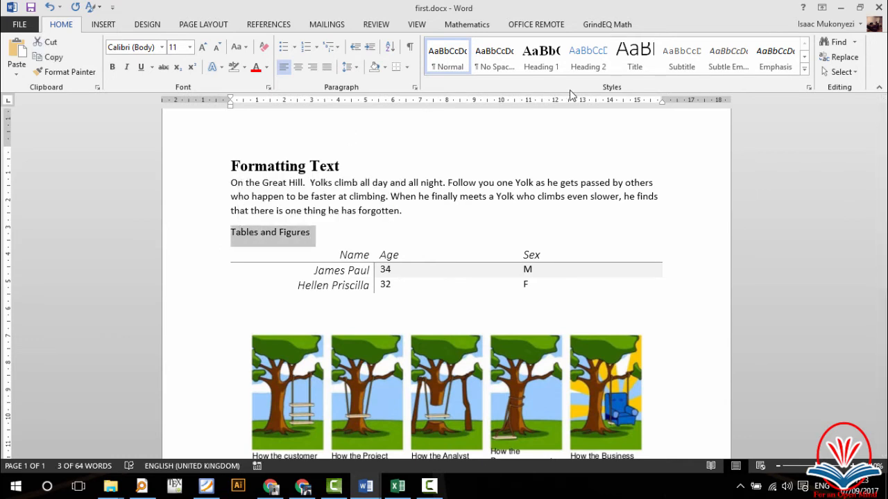
Step: Apply Heading 2 to 'Tables and Figures' and restyle Heading 2 as bold black Times New Roman
click(595, 62)
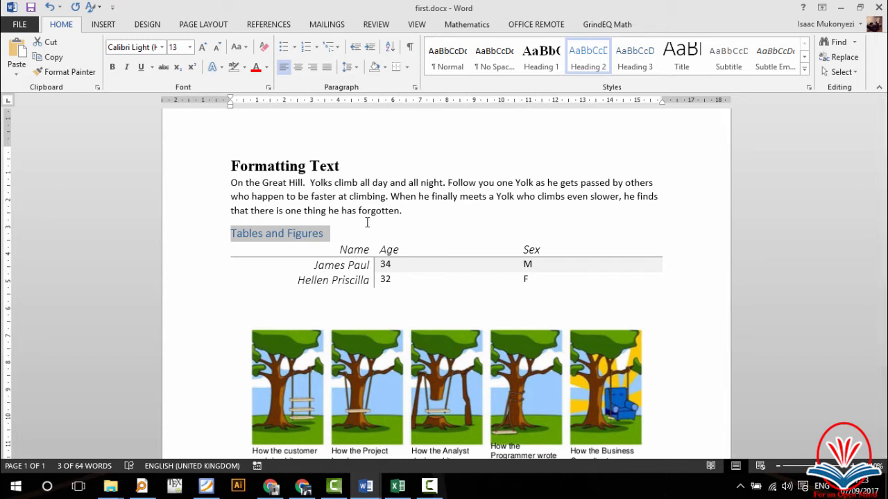
right_click(588, 63)
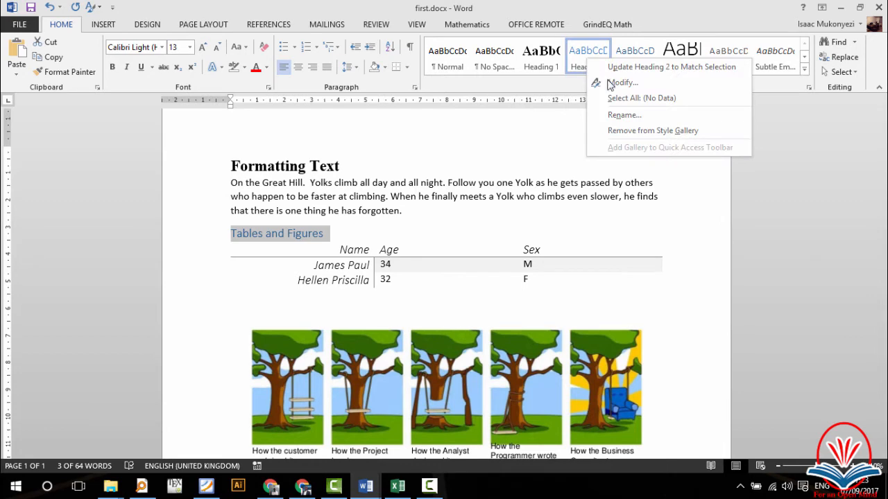
click(602, 81)
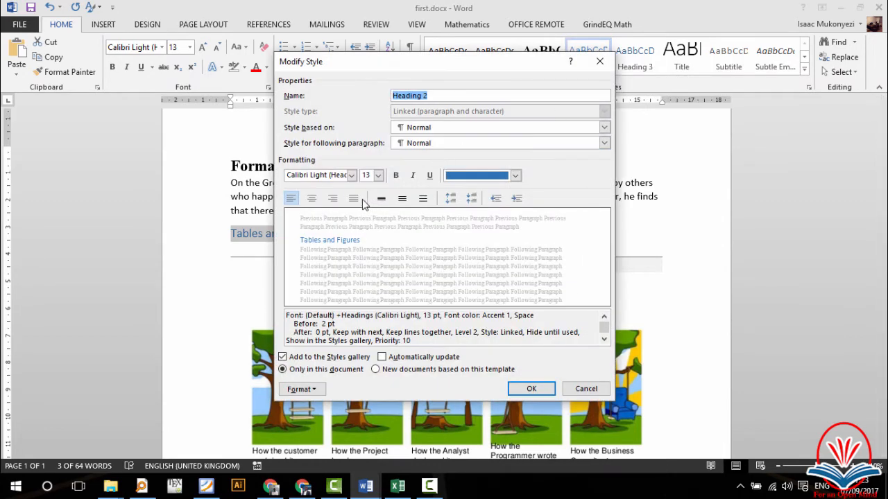
click(351, 175)
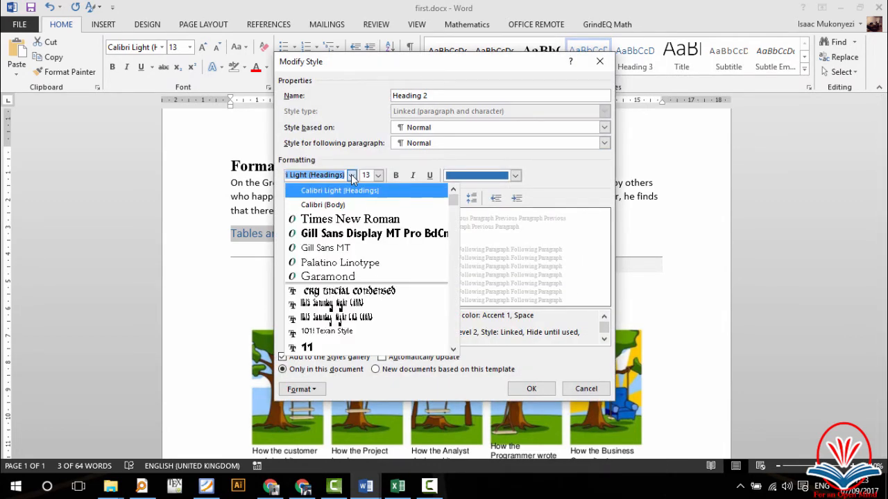
click(333, 220)
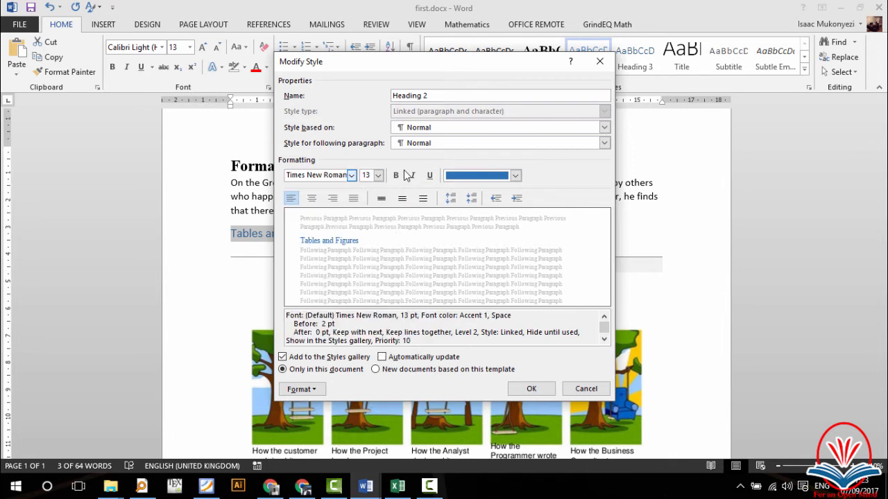
click(395, 176)
click(516, 176)
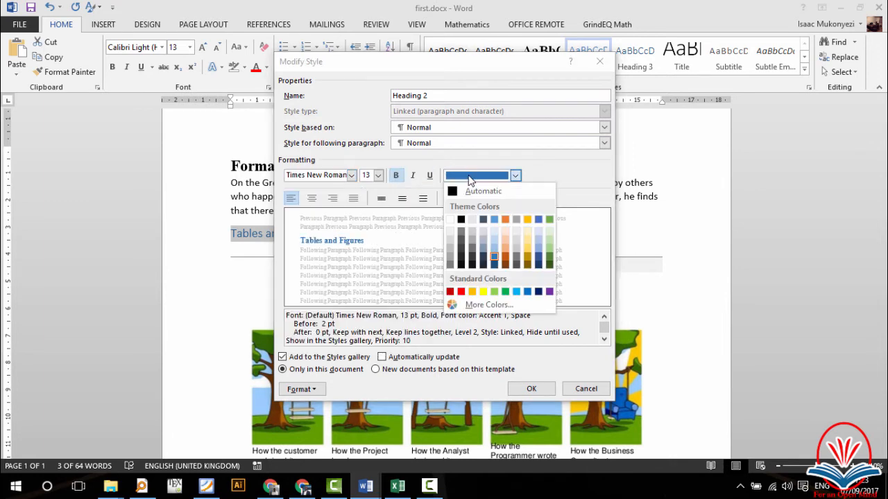
click(458, 192)
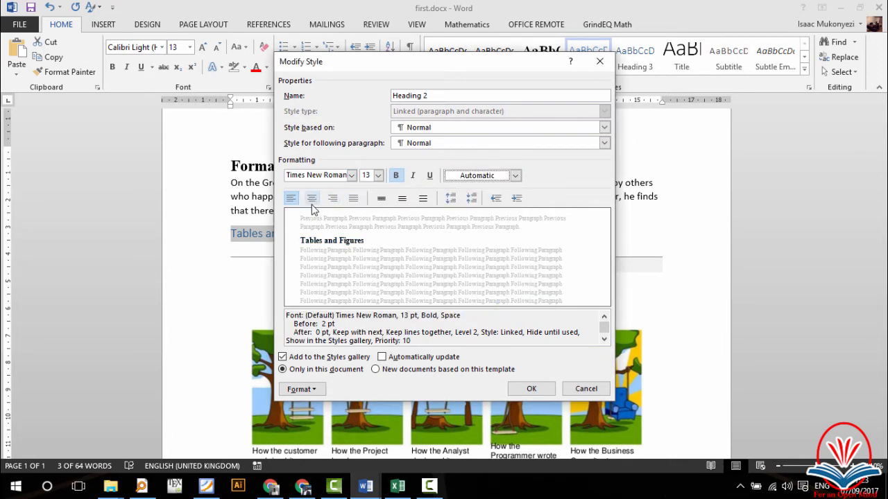
click(531, 389)
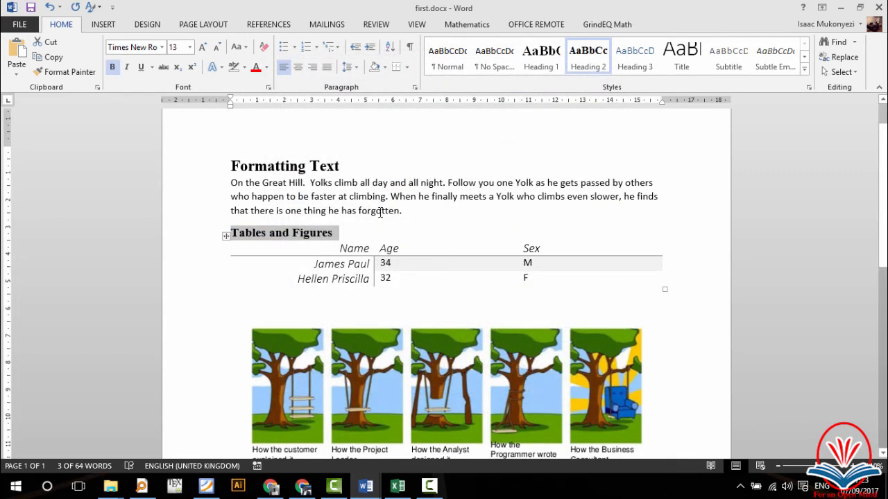
click(380, 213)
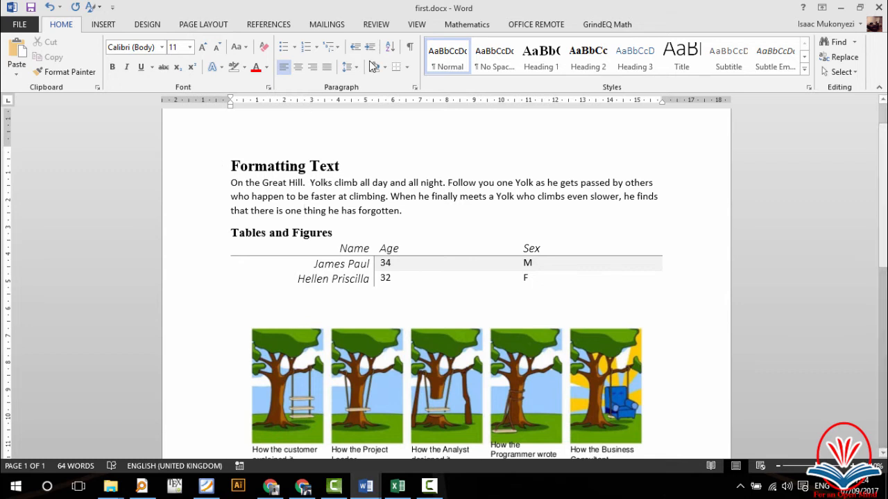
Step: Set the Normal style to Times New Roman, 12 pt, justified
right_click(449, 61)
click(477, 85)
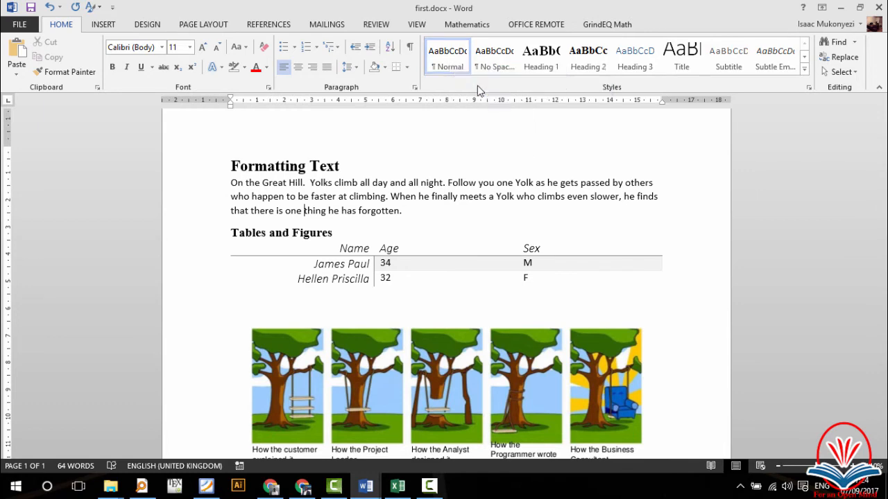
click(350, 175)
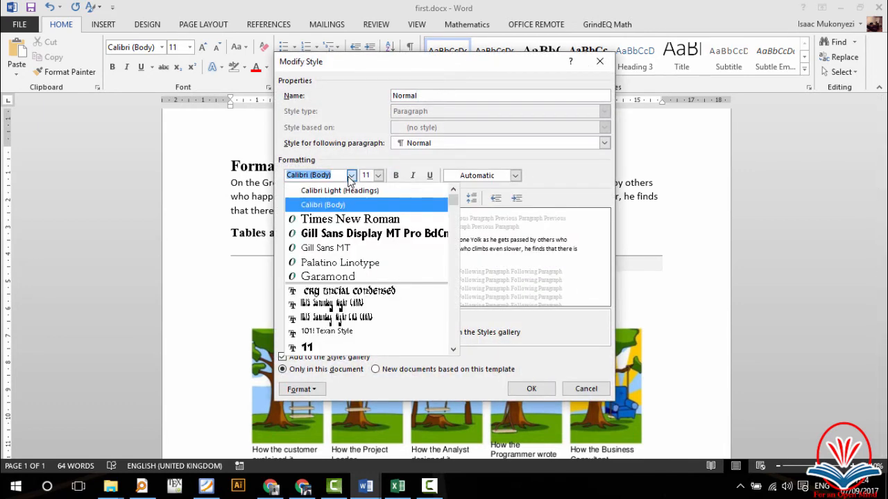
click(332, 221)
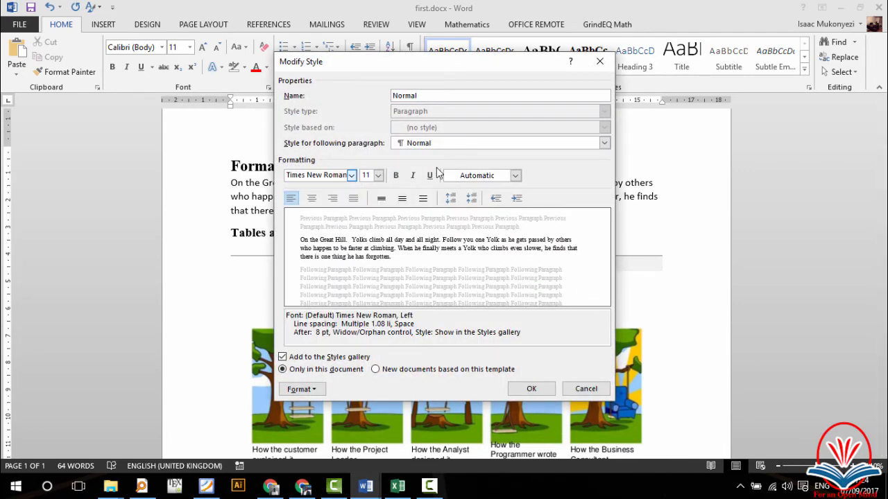
click(379, 175)
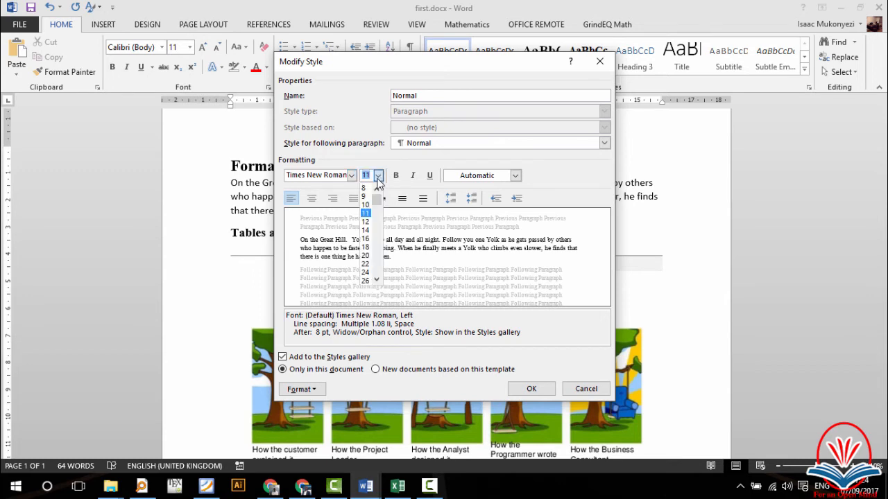
click(368, 224)
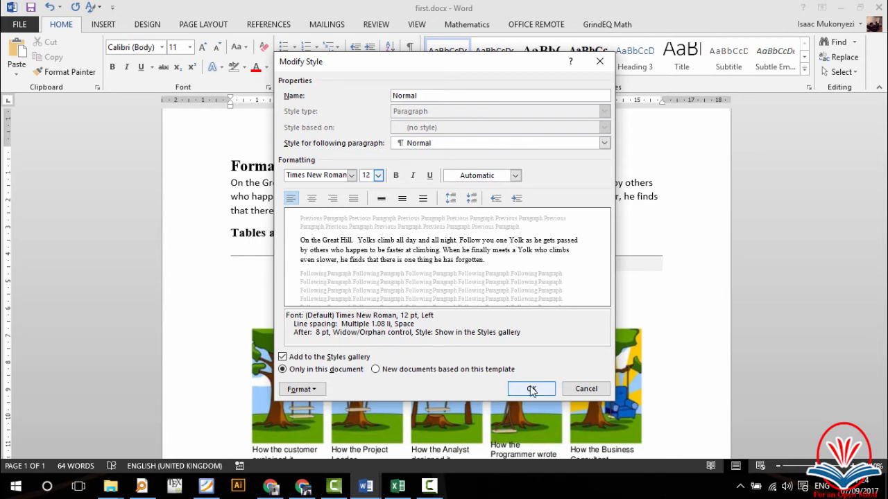
click(353, 199)
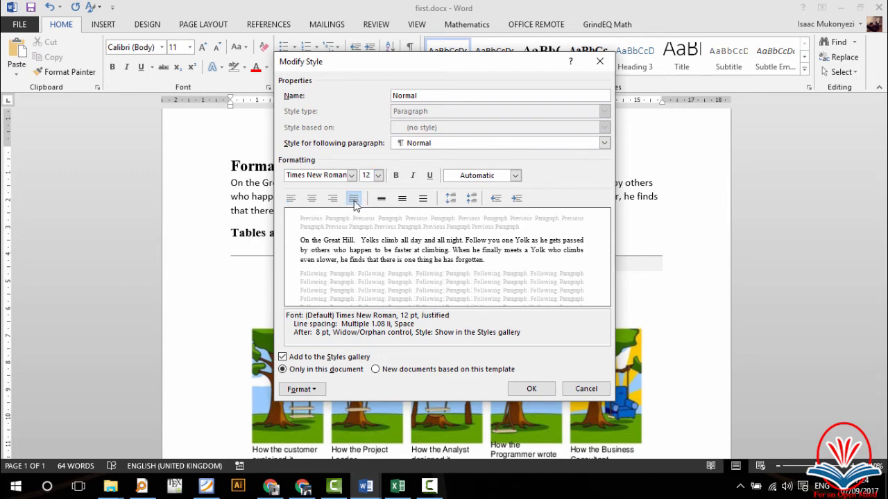
click(530, 389)
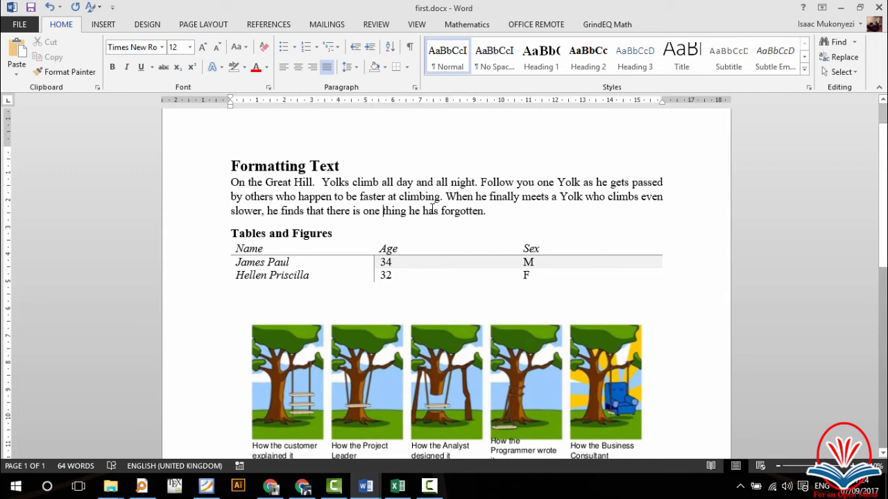
Step: Check the new formatting on the body paragraph, a student name cell and the age 32 cell
double_click(410, 201)
click(451, 210)
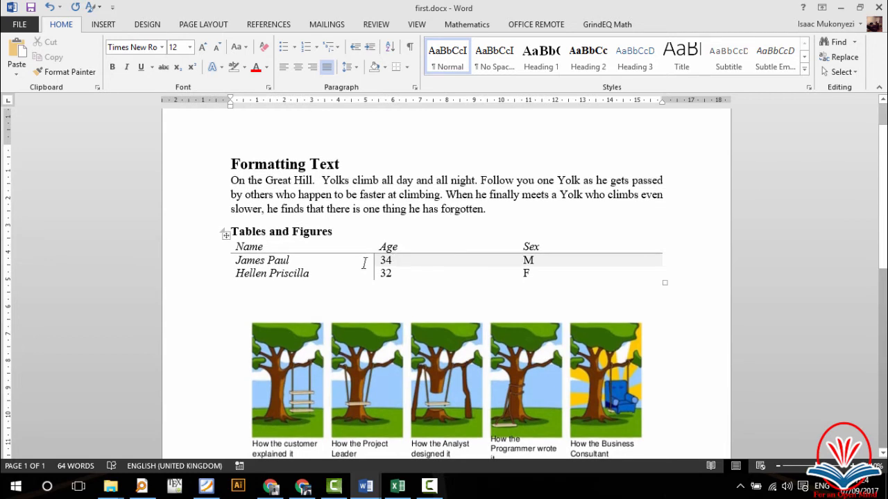
click(336, 264)
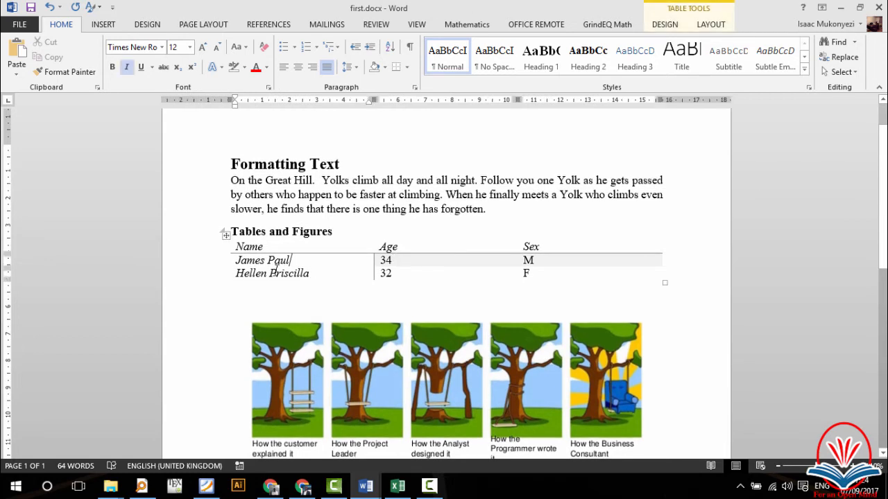
click(388, 275)
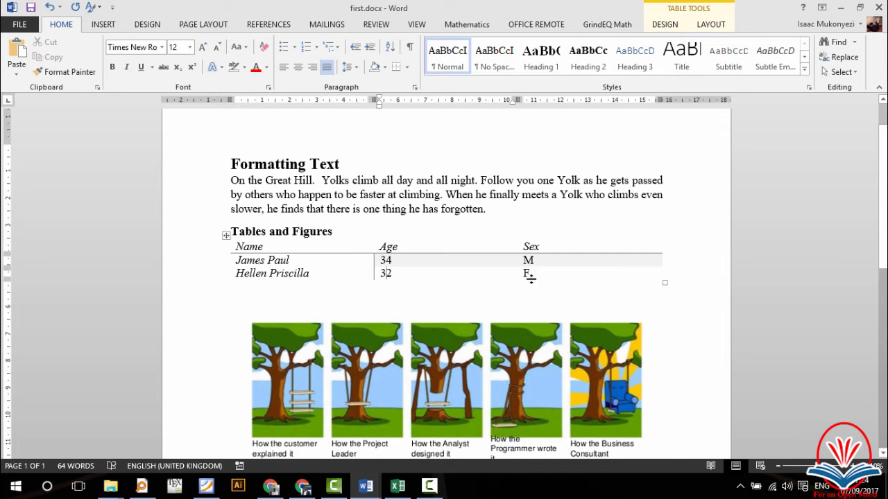
click(472, 210)
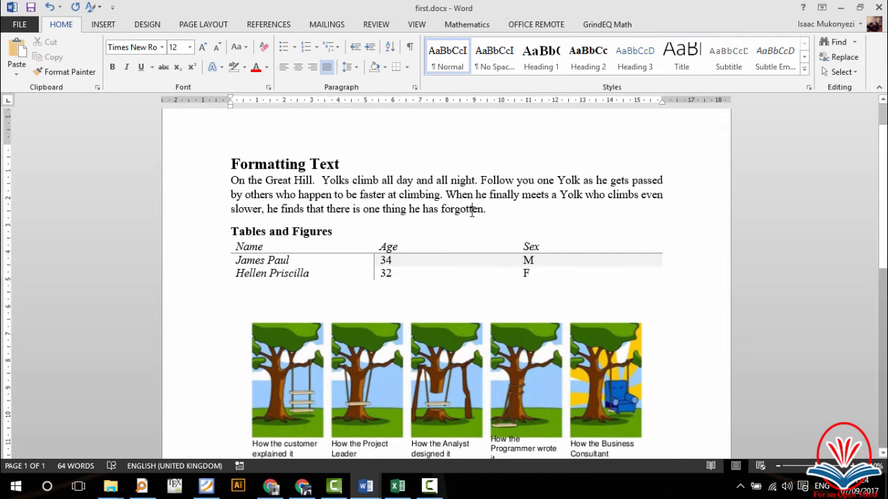
scroll(368, 173, down, 1)
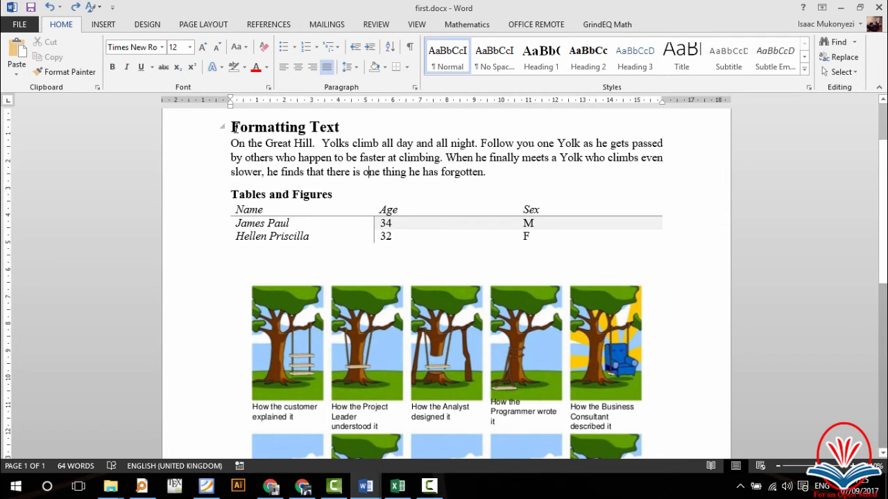
Step: Number the 'Formatting Text' heading with a 1, 1.1 multilevel list scheme
click(281, 127)
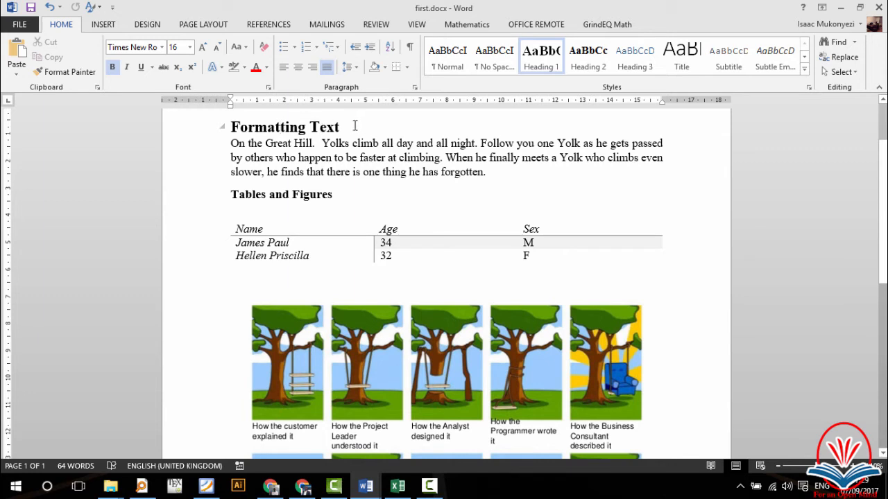
drag(352, 125, 240, 131)
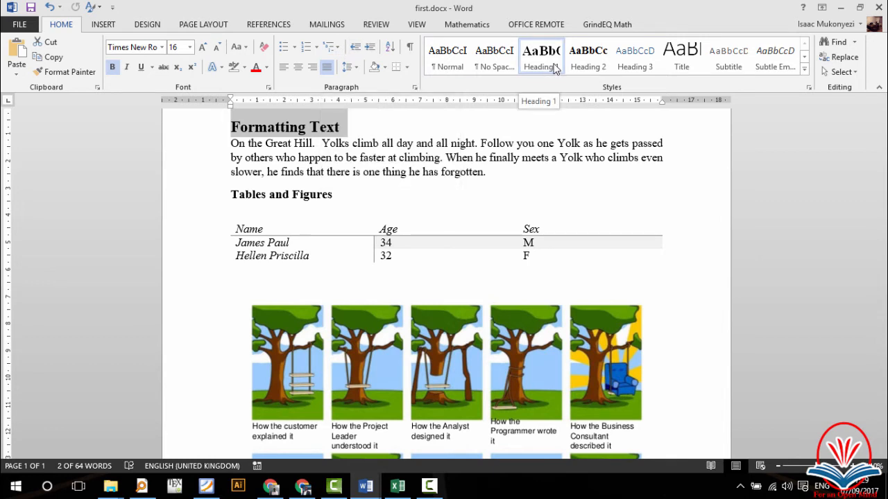
click(337, 52)
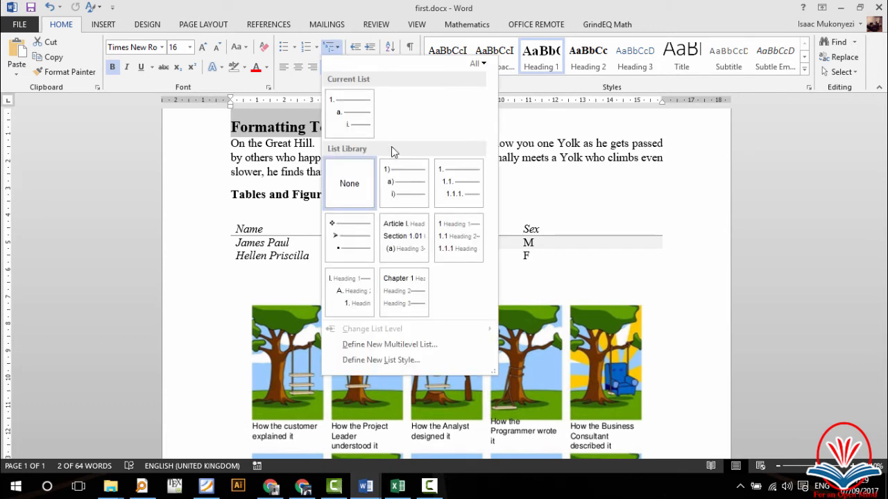
click(454, 192)
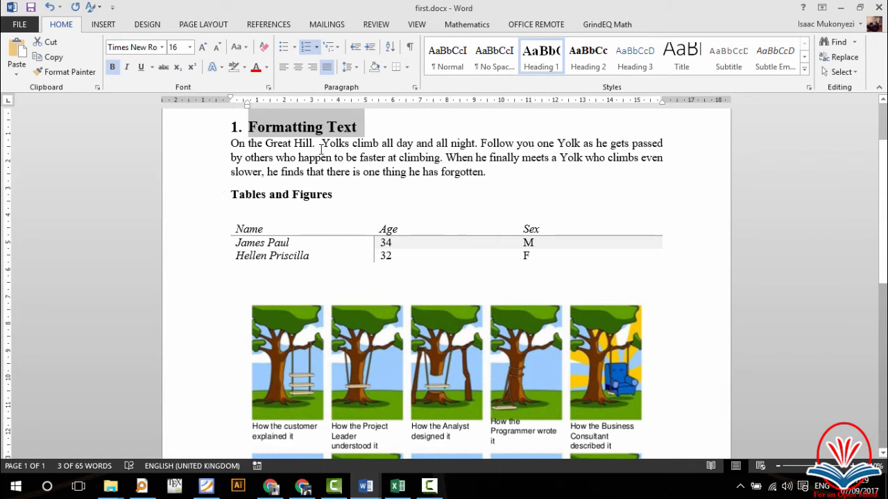
click(284, 143)
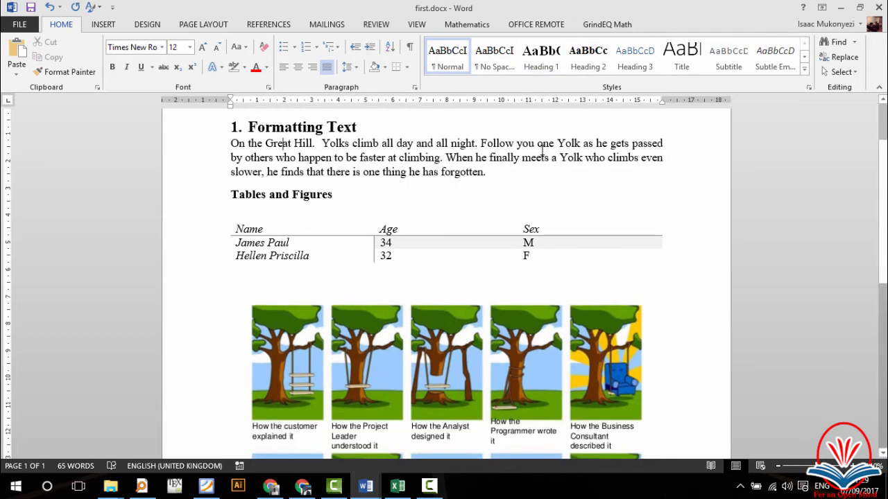
Step: Type '1.1' before 'Tables and Figures', then move to the empty line above the table
click(231, 195)
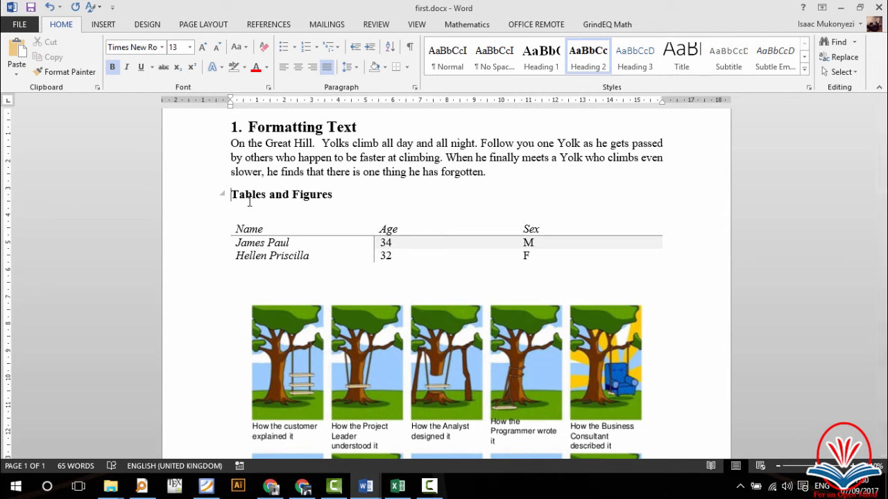
text(1.)
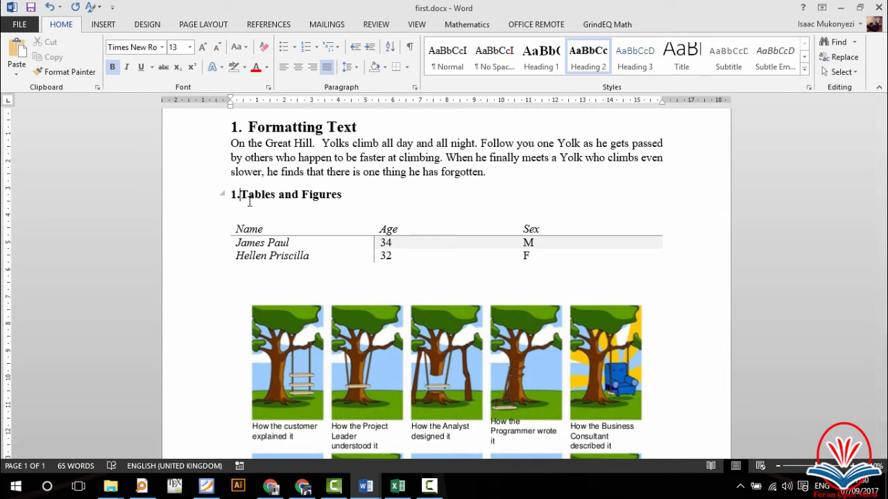
text(1)
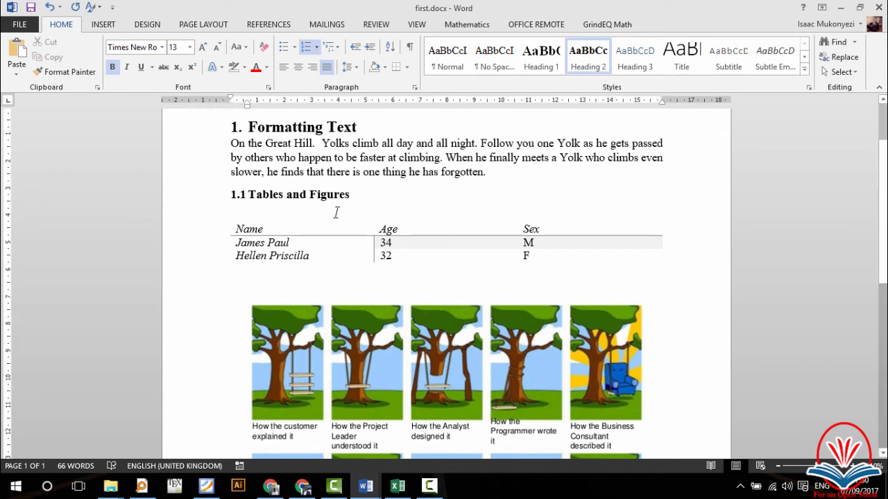
click(336, 249)
key(Up)
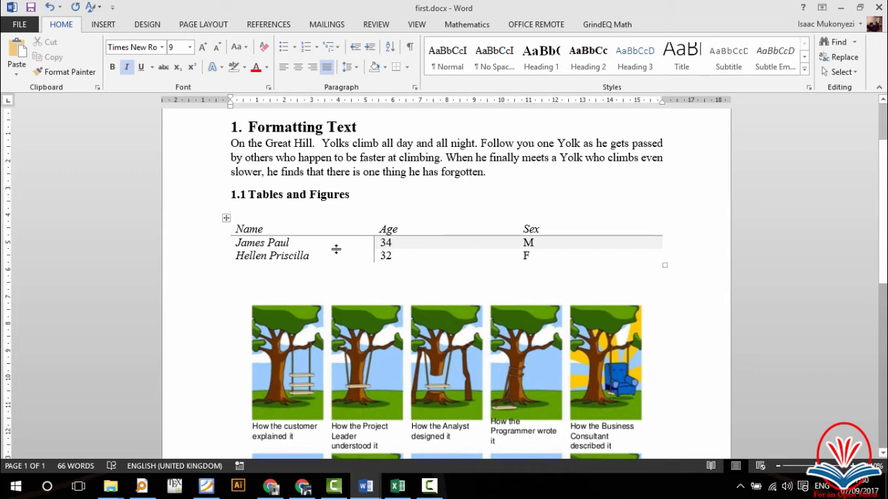
Step: Caption the table 'Table 1.1: Names of Students', positioned above it
right_click(226, 219)
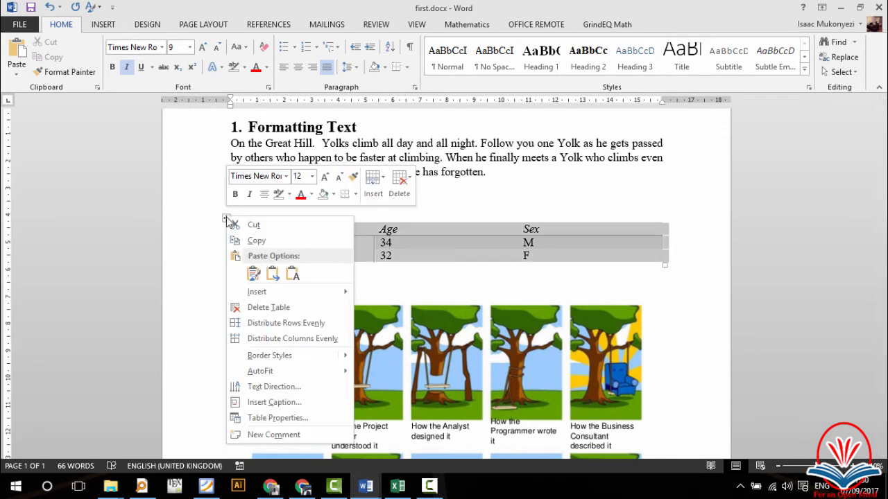
click(276, 402)
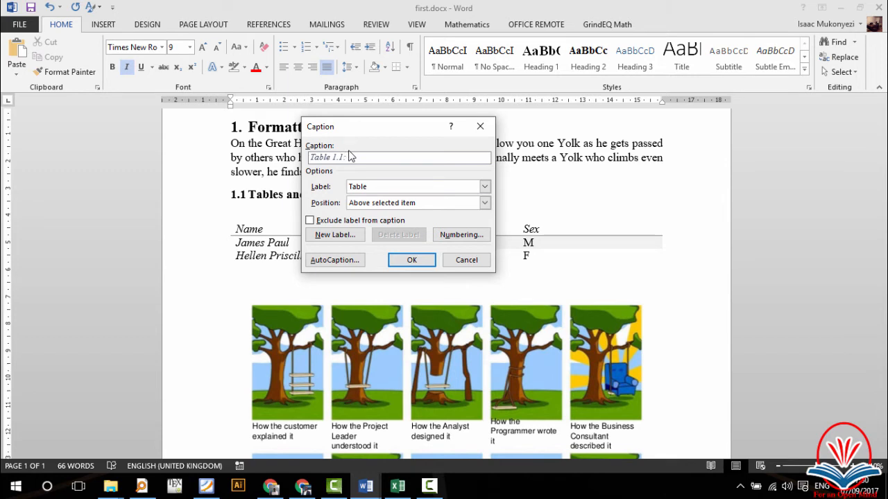
text(ames of Students)
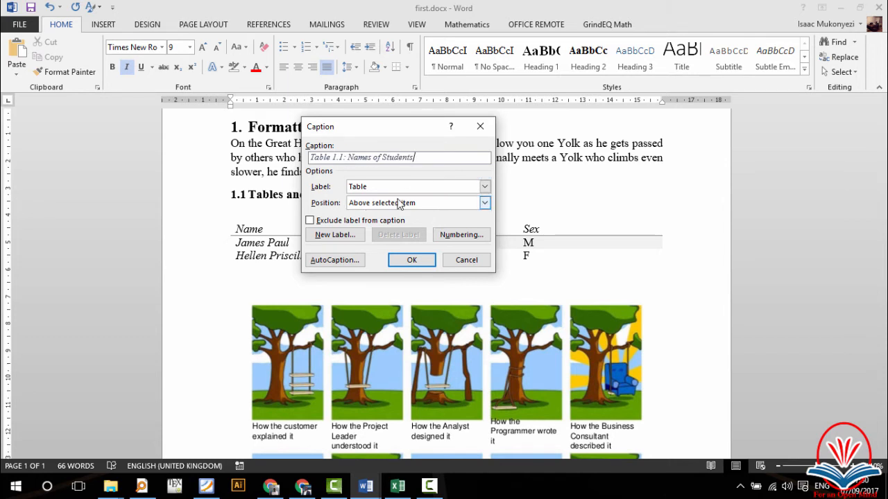
click(412, 260)
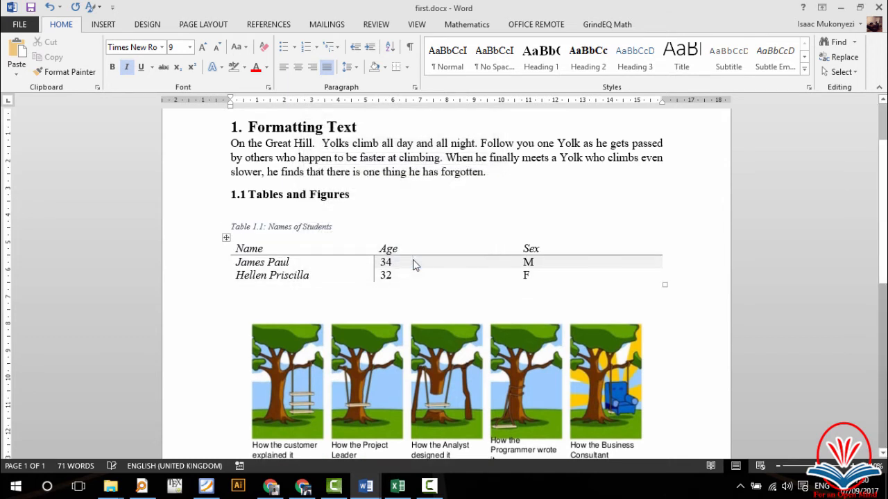
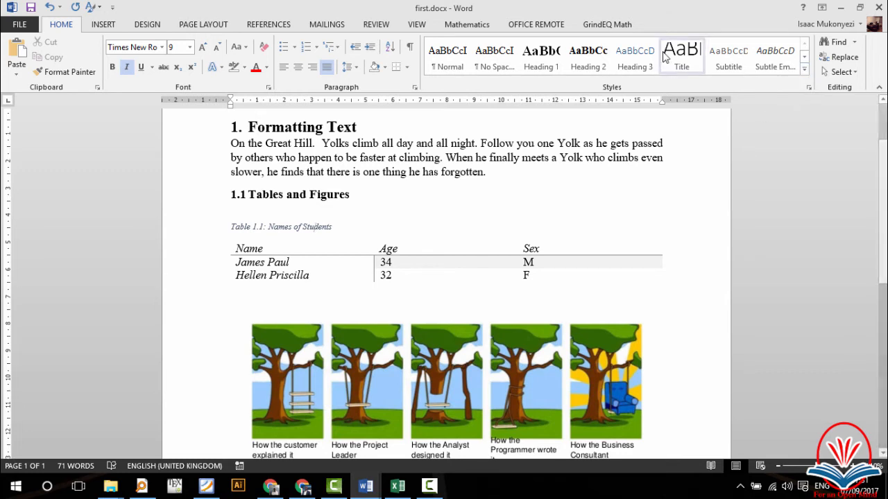
Step: Modify the Caption style to 10 pt, bold, not italic, Automatic colour and centred
click(806, 70)
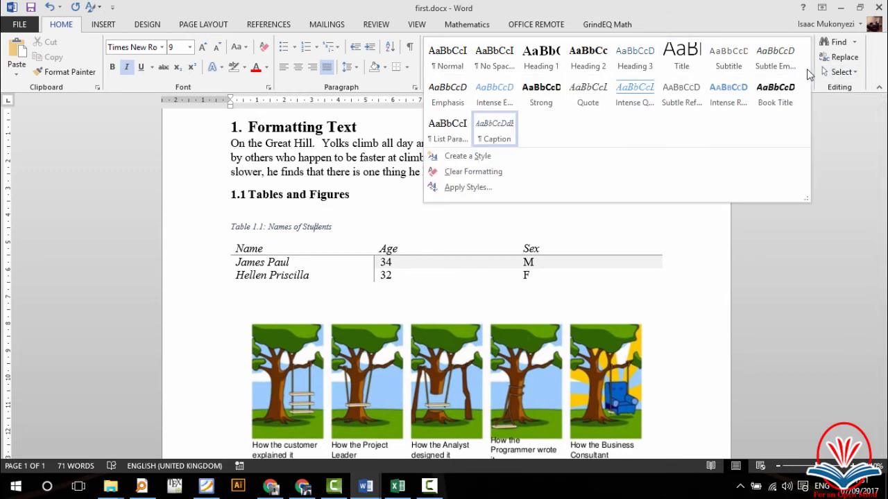
right_click(493, 142)
click(513, 162)
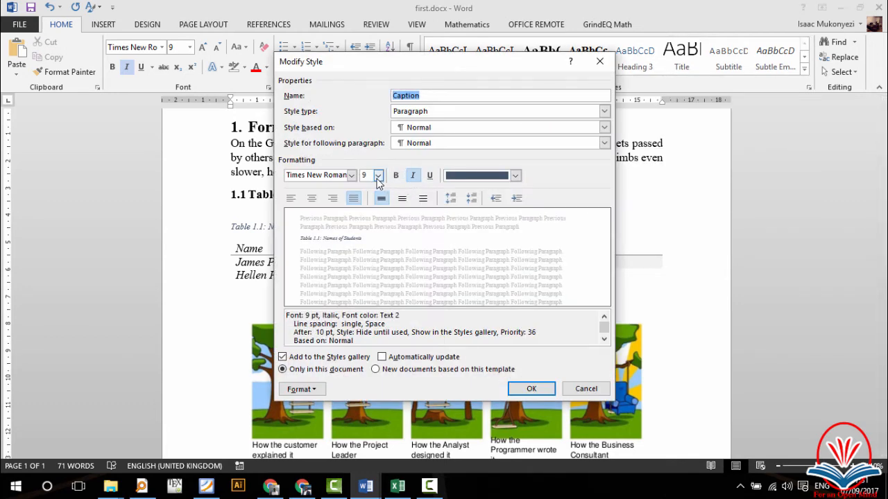
click(378, 175)
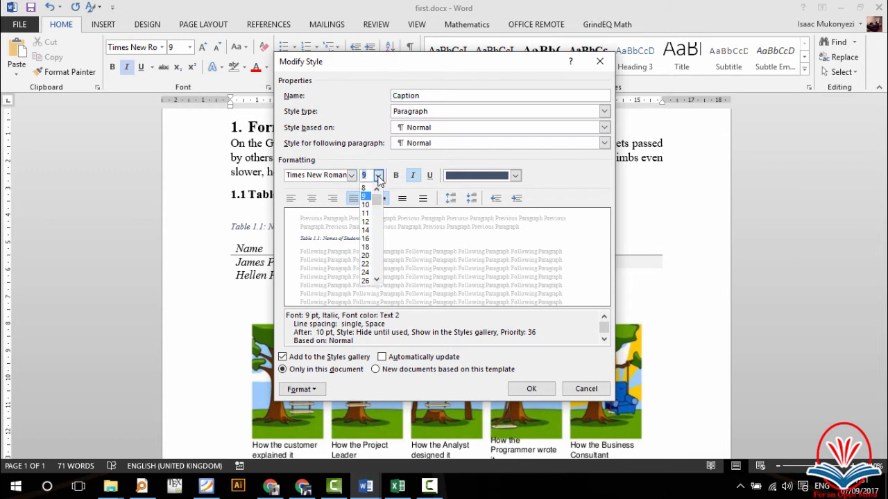
click(365, 205)
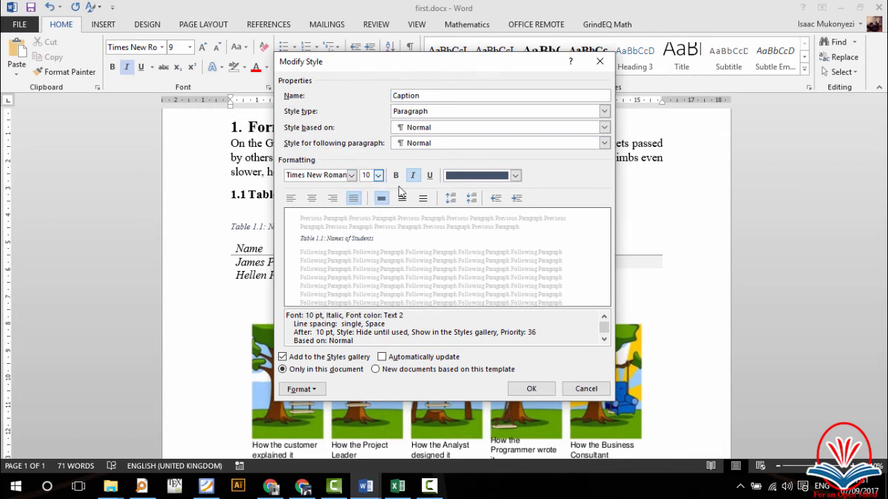
click(396, 176)
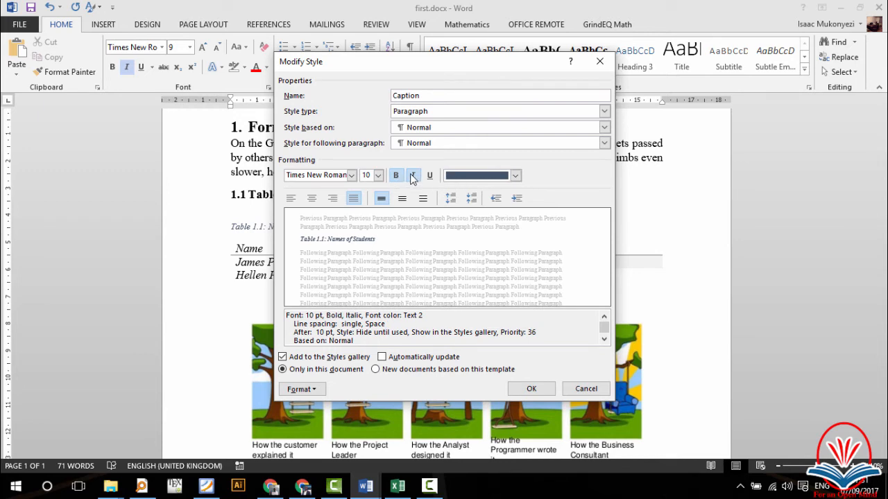
click(412, 175)
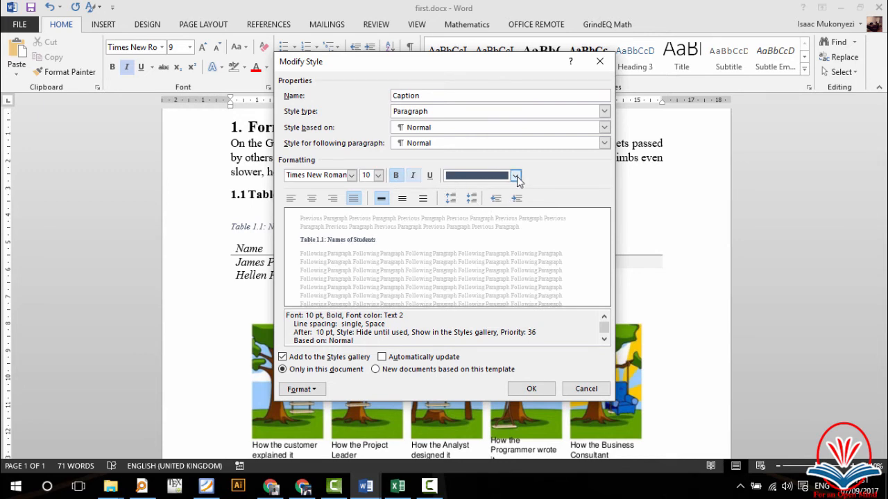
click(515, 175)
click(478, 192)
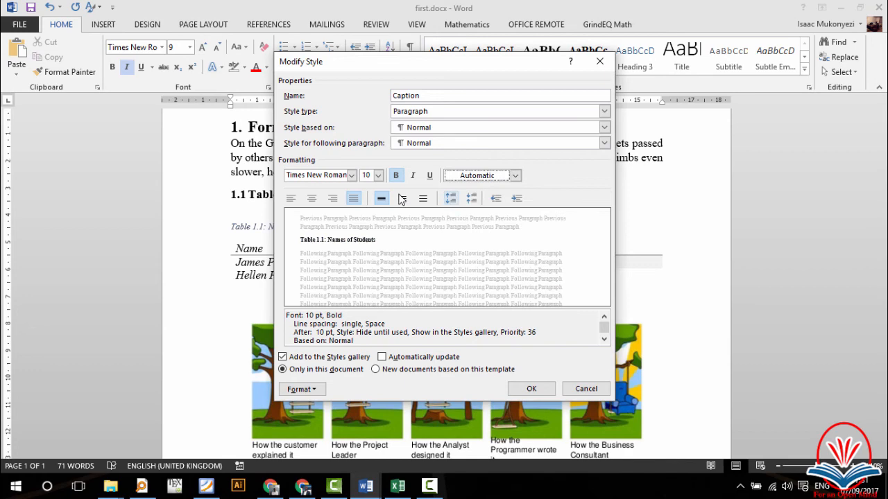
click(312, 199)
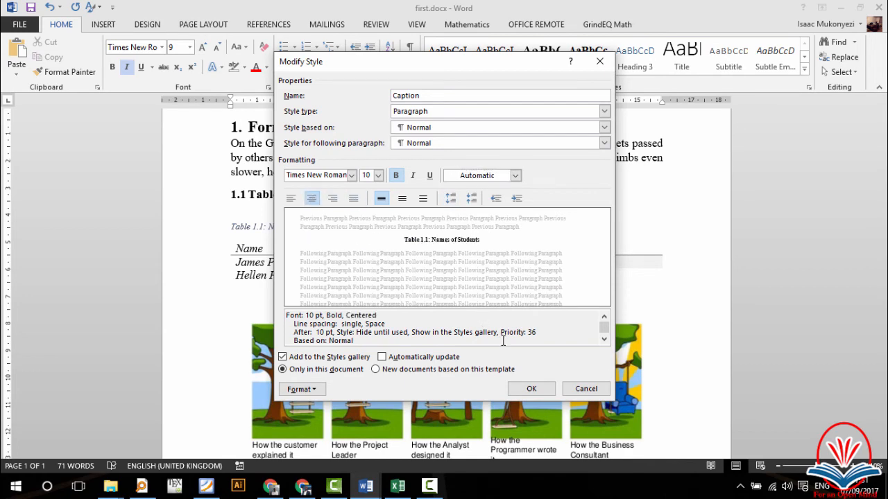
click(532, 389)
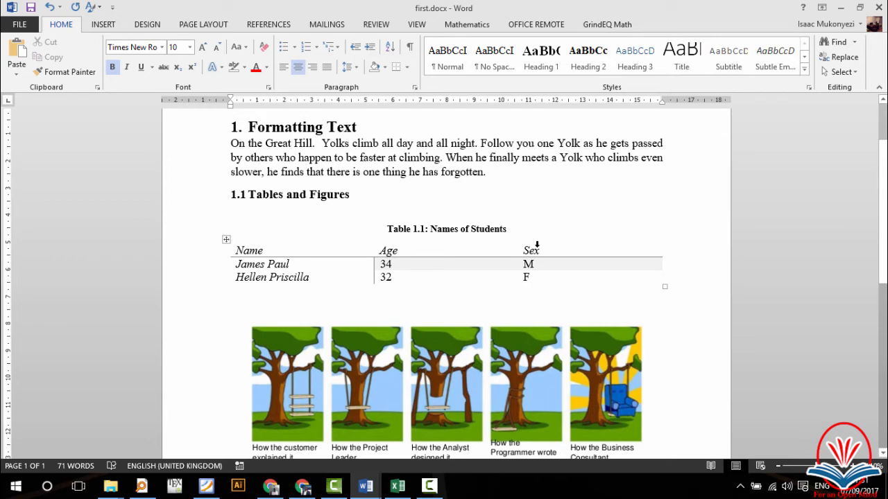
Step: Insert the caption 'Figure 1.1: Student image' below the picture grid
scroll(502, 319, down, 2)
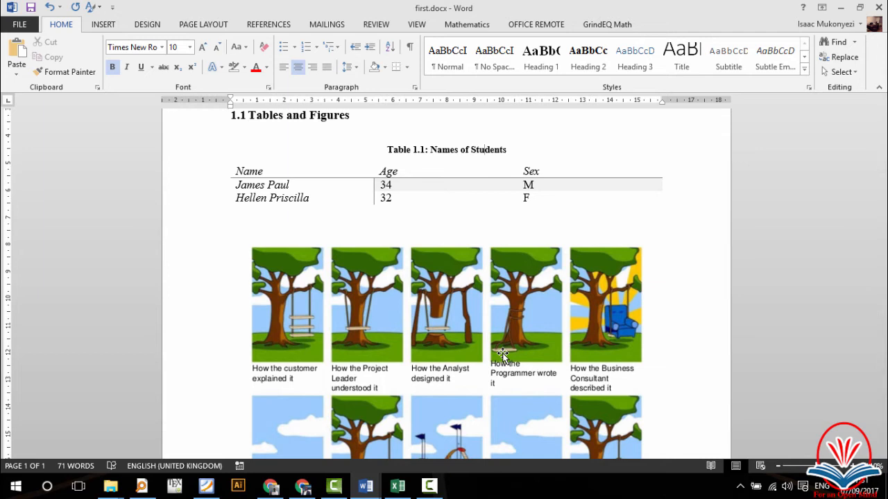
scroll(503, 354, down, 5)
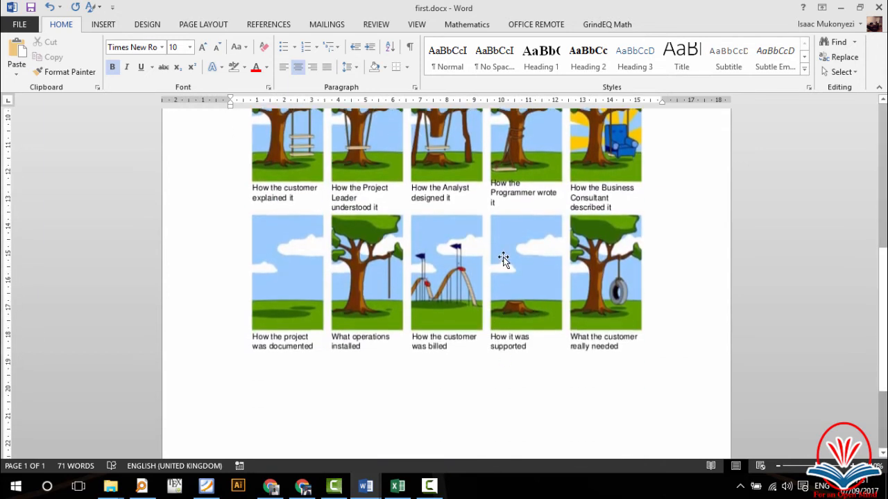
right_click(459, 254)
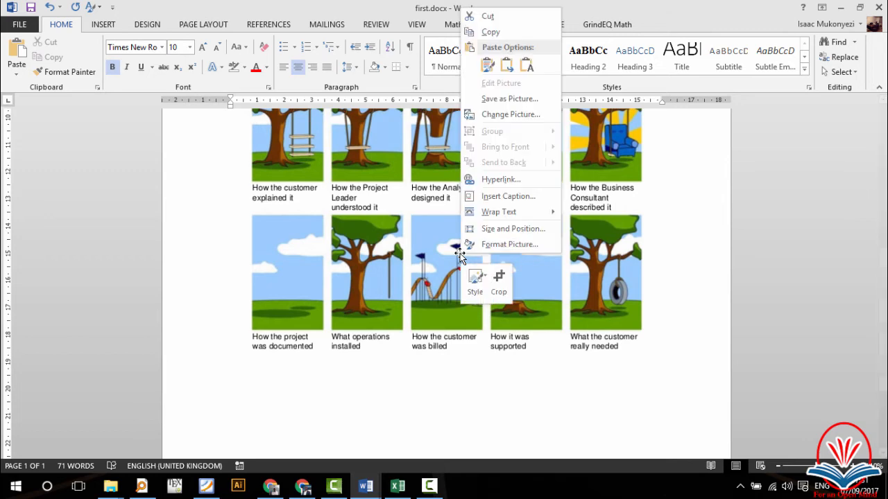
click(508, 196)
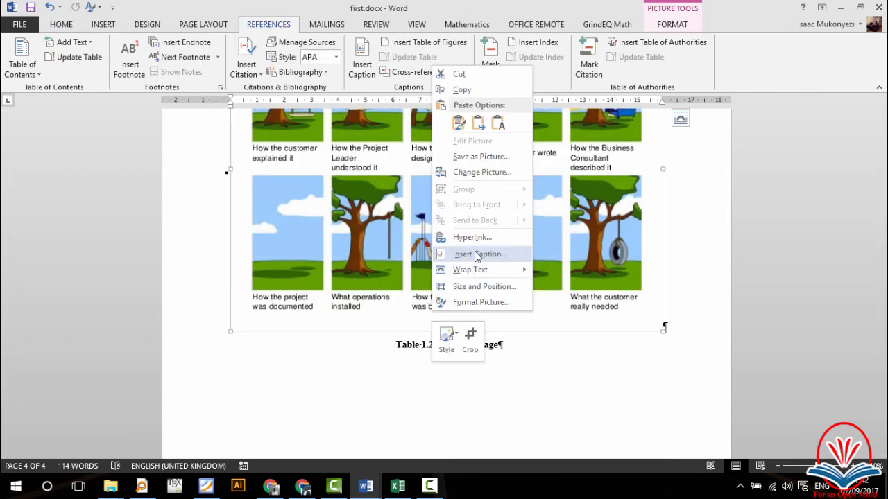
click(475, 251)
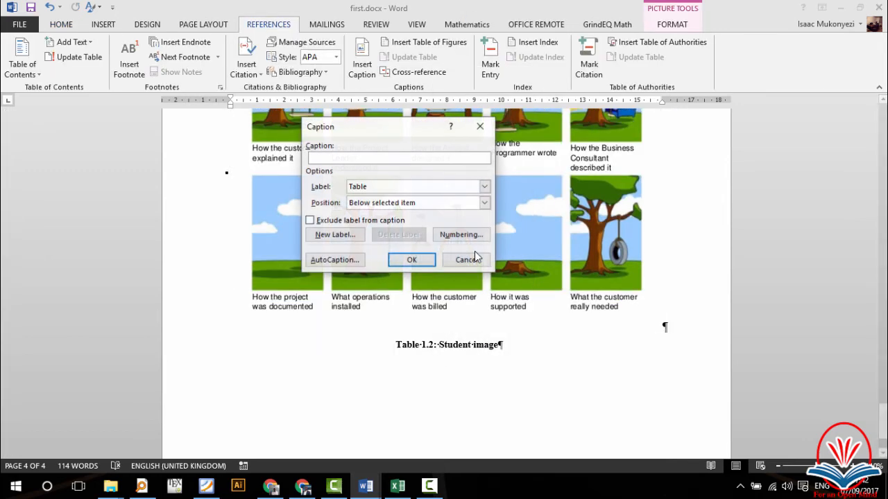
click(378, 190)
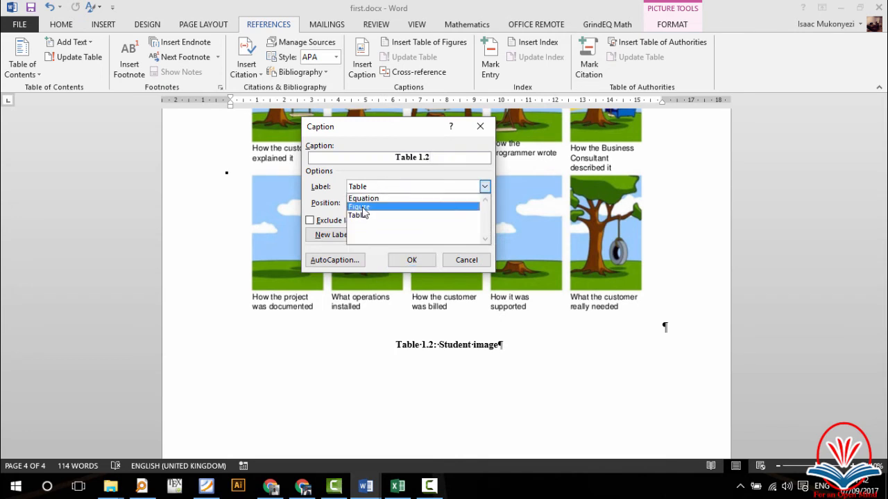
click(362, 207)
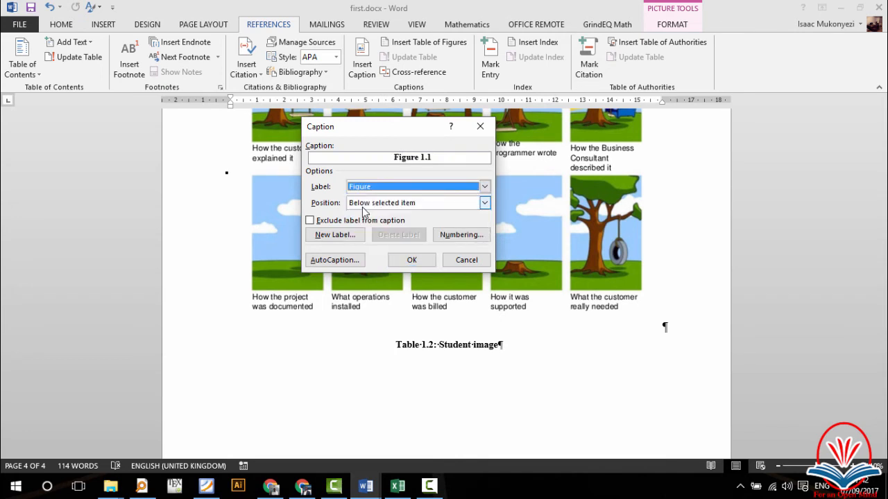
click(435, 158)
text(:)
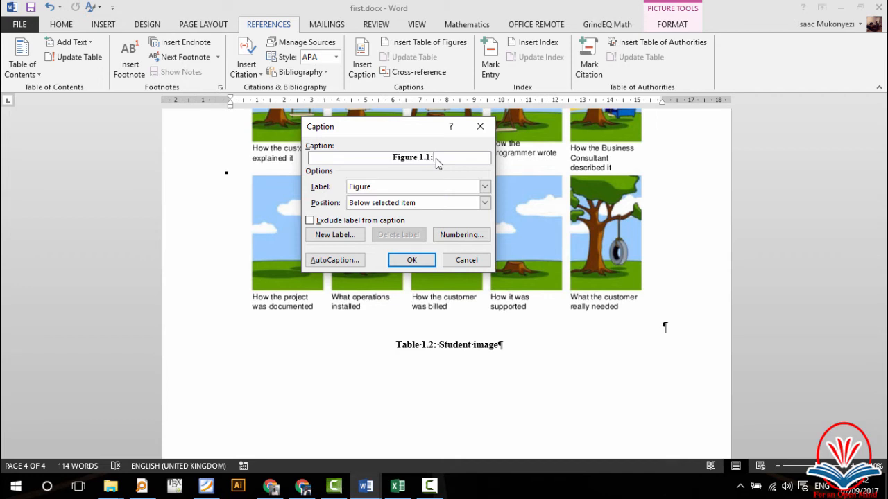
text( Student image)
click(411, 259)
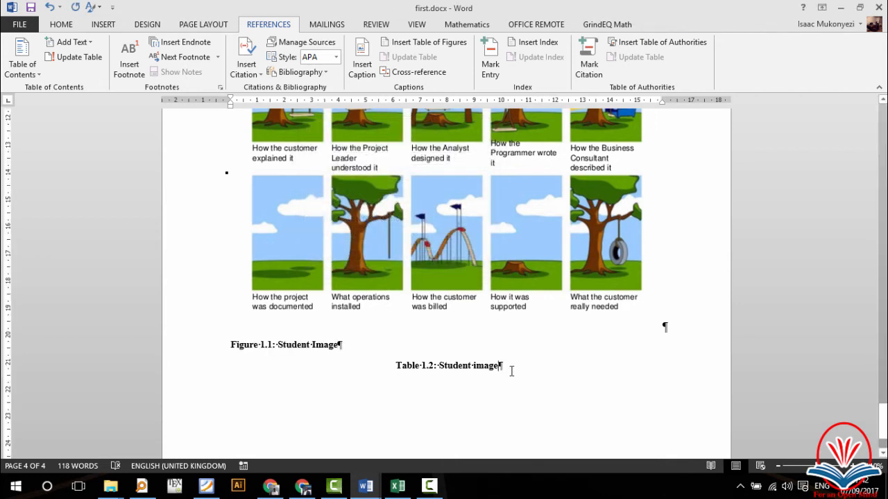
Step: Delete the old Table 1.2 caption and centre the Figure 1.1 caption
drag(511, 368, 392, 366)
key(Delete)
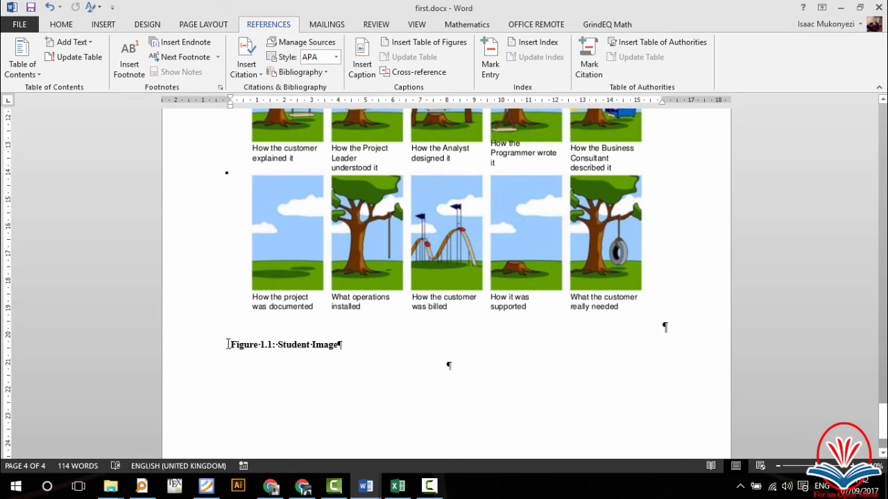
key(ctrl+e)
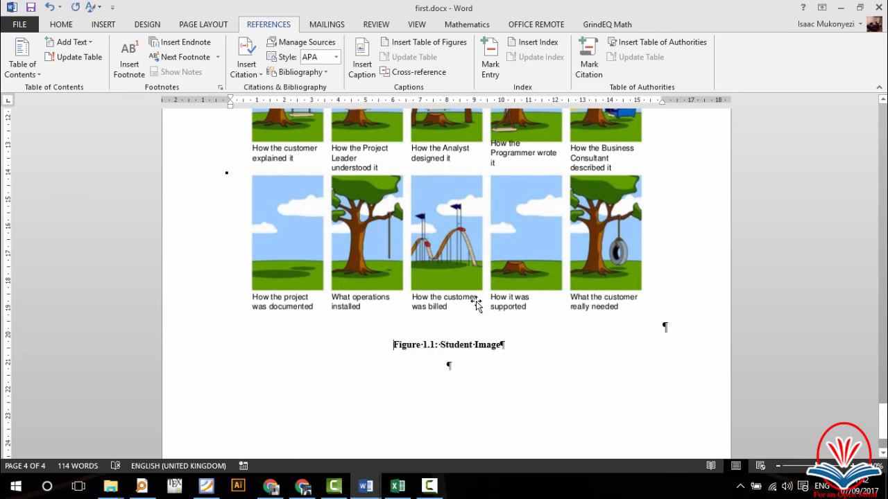
scroll(475, 282, up, 3)
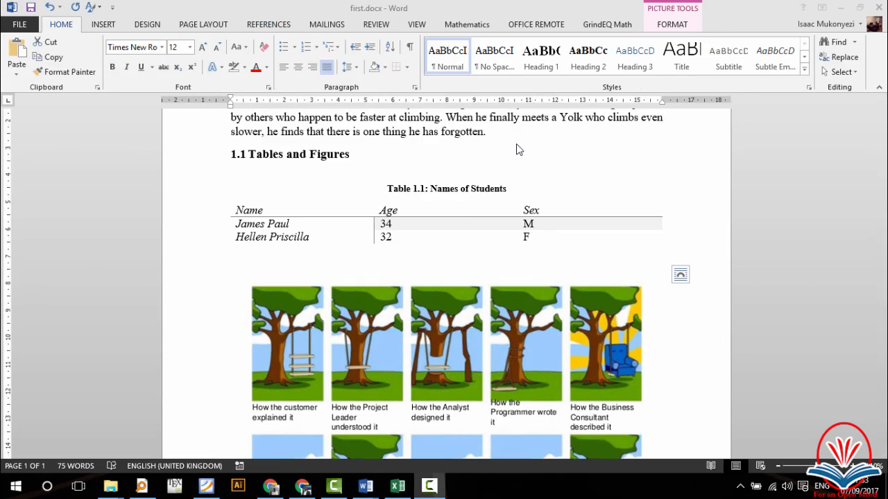
scroll(517, 144, up, 3)
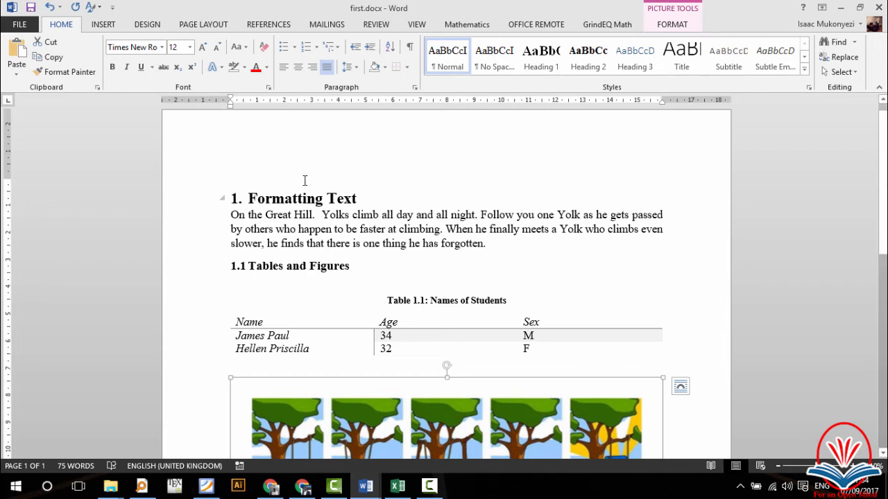
Step: Insert an empty line above the '1. Formatting Text' heading and place the cursor on it
click(268, 151)
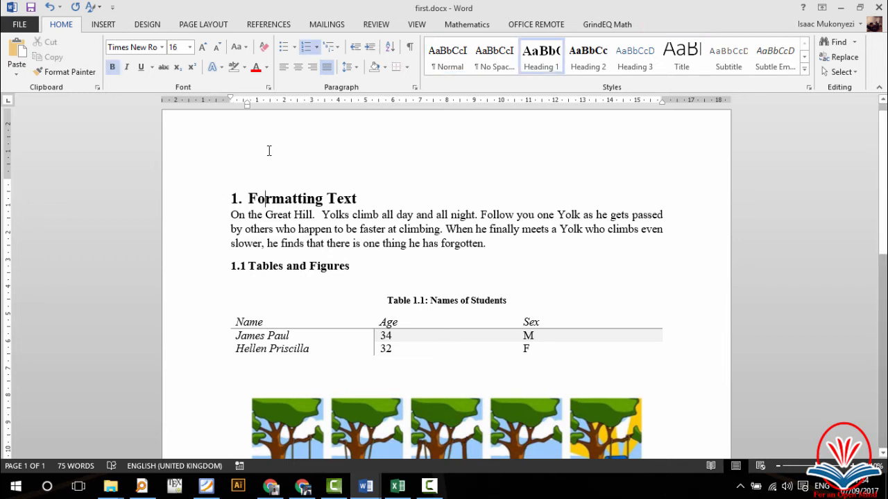
click(237, 190)
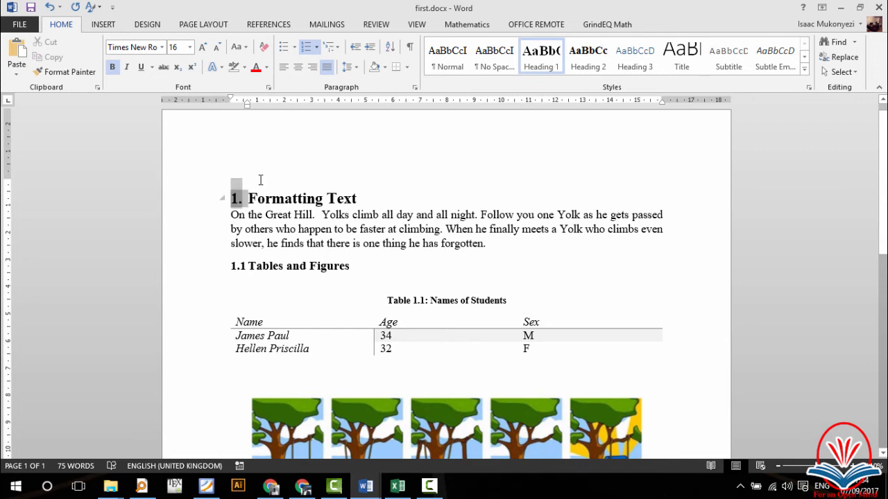
click(253, 185)
key(Return)
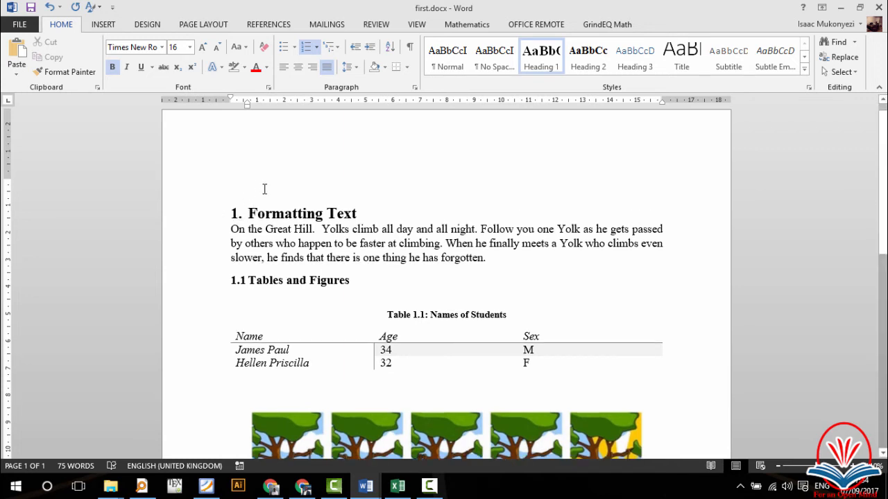
click(265, 185)
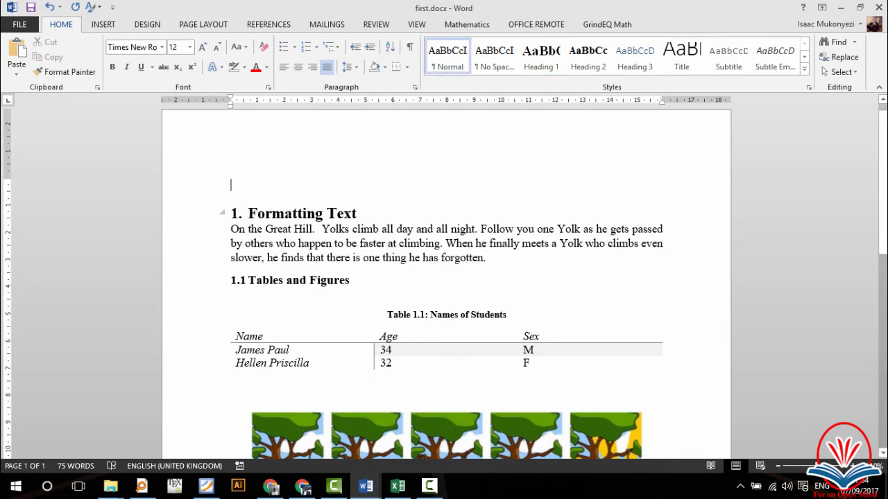
click(261, 213)
click(253, 189)
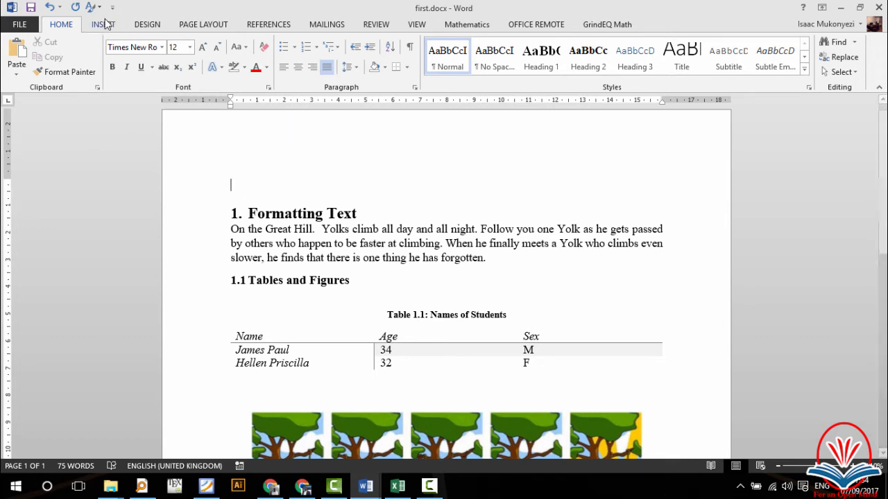
Step: Insert a Next Page section break, leaving a blank first page before chapter 1
click(103, 24)
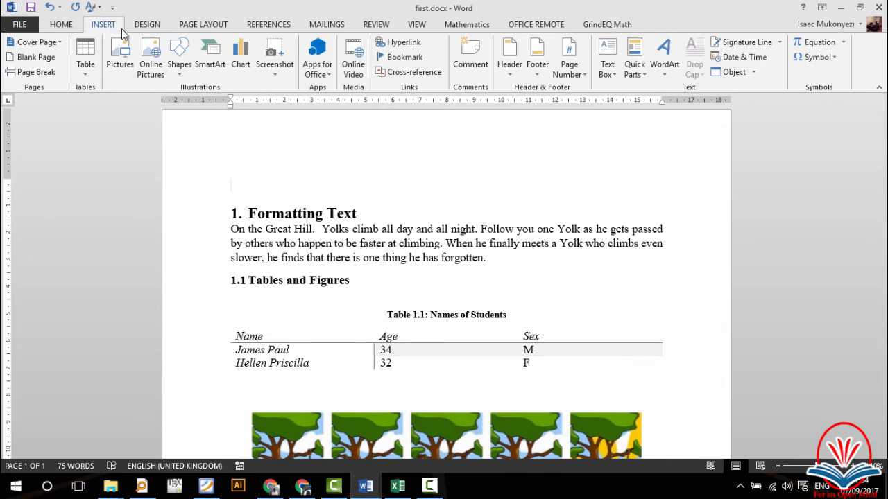
click(208, 25)
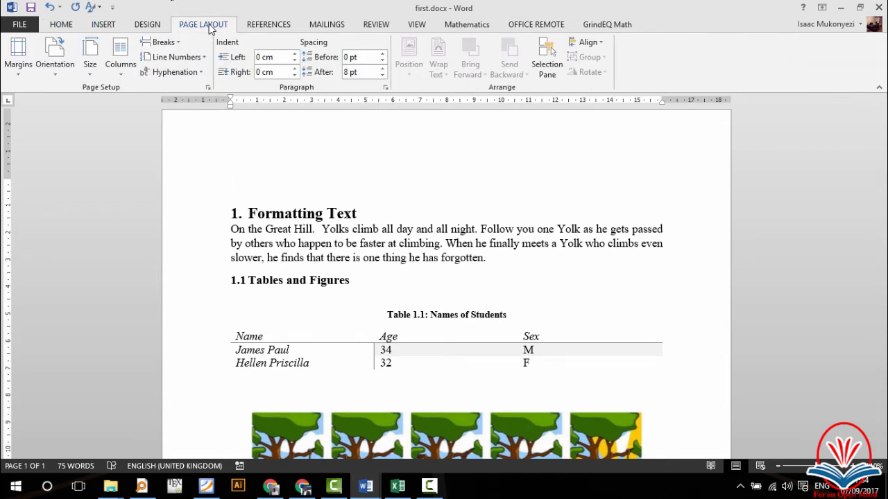
click(177, 44)
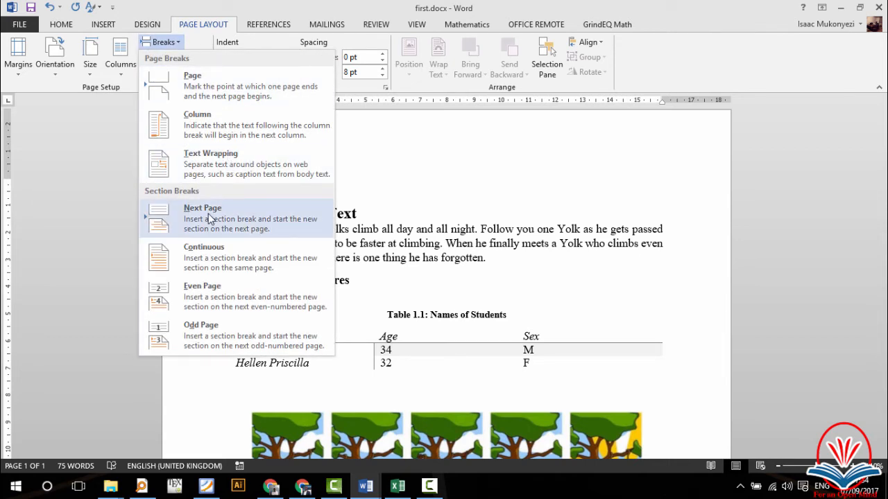
click(210, 219)
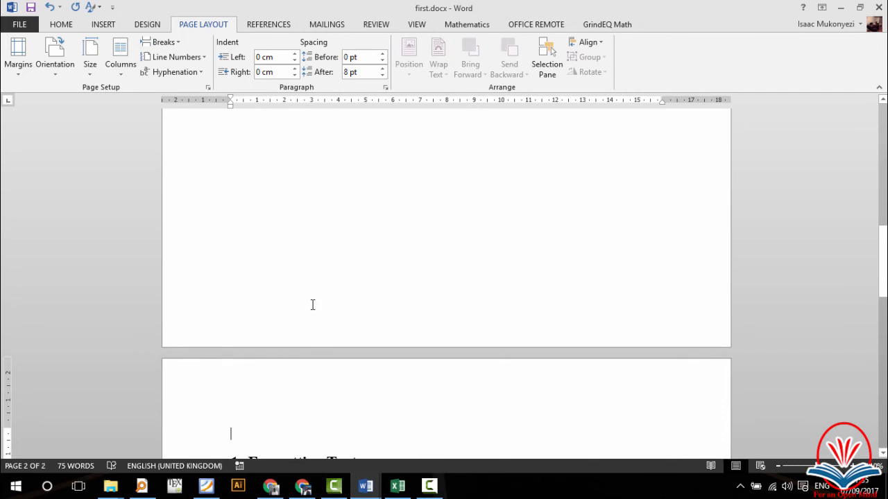
scroll(312, 305, up, 8)
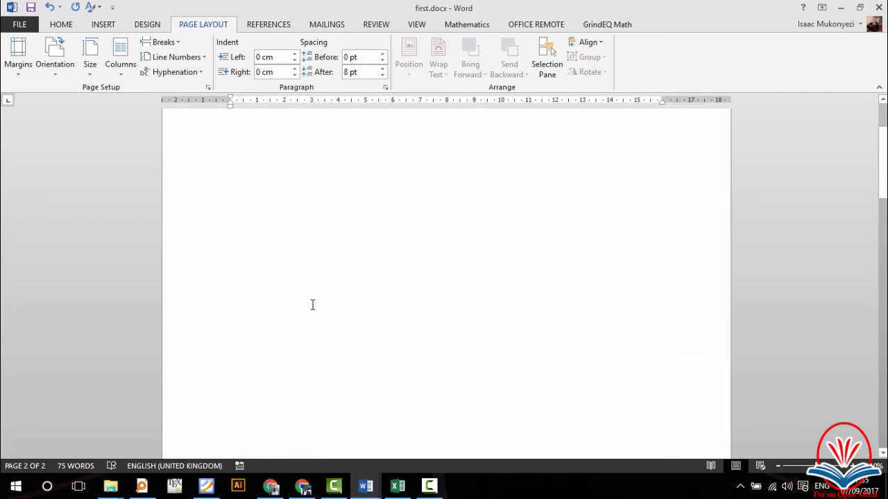
click(310, 213)
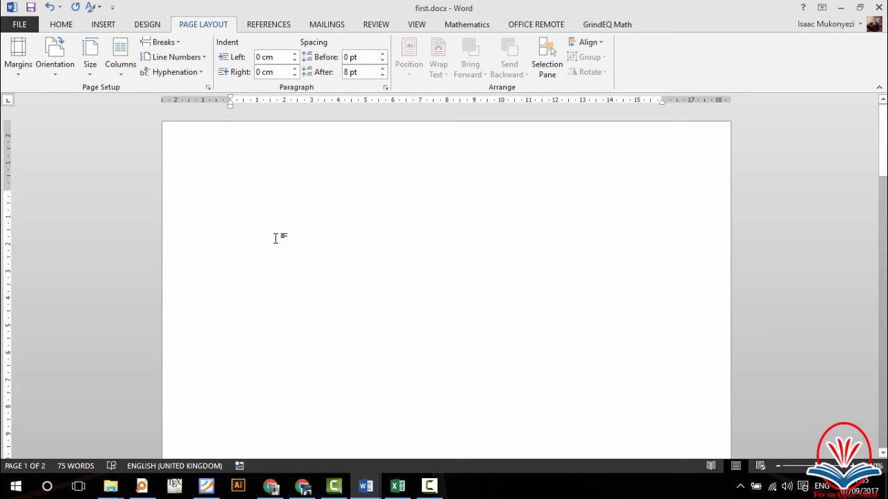
scroll(277, 238, down, 5)
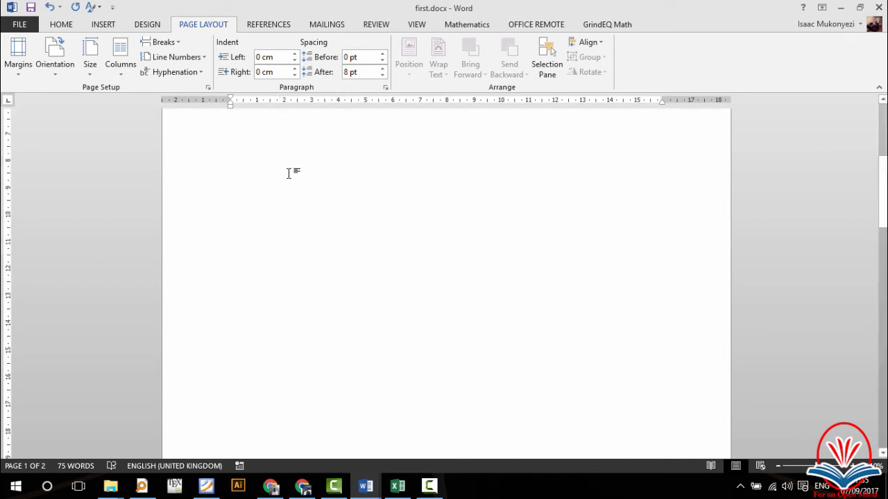
scroll(293, 148, down, 5)
scroll(304, 372, down, 1)
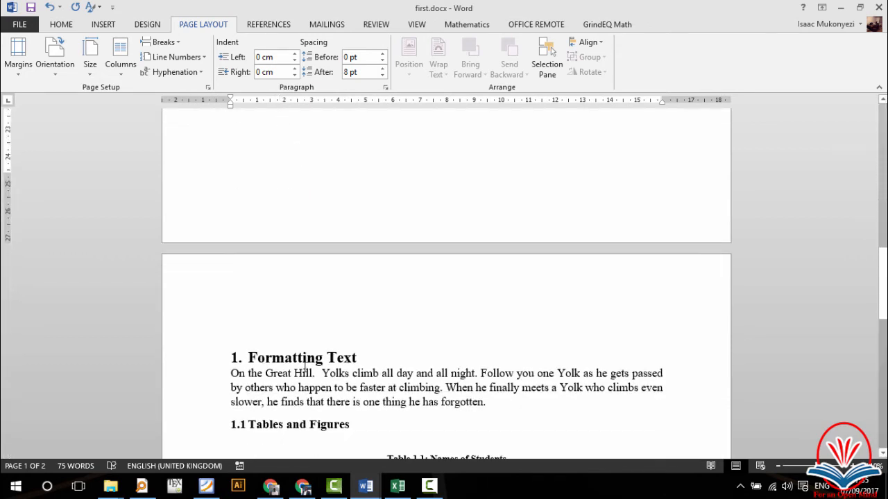
click(292, 314)
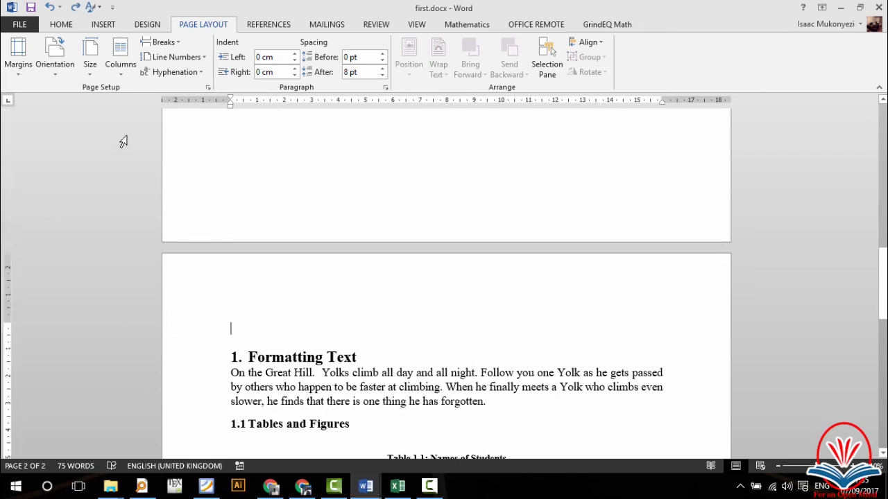
Step: Turn on Show/Hide ¶ to display paragraph and section break marks
click(62, 25)
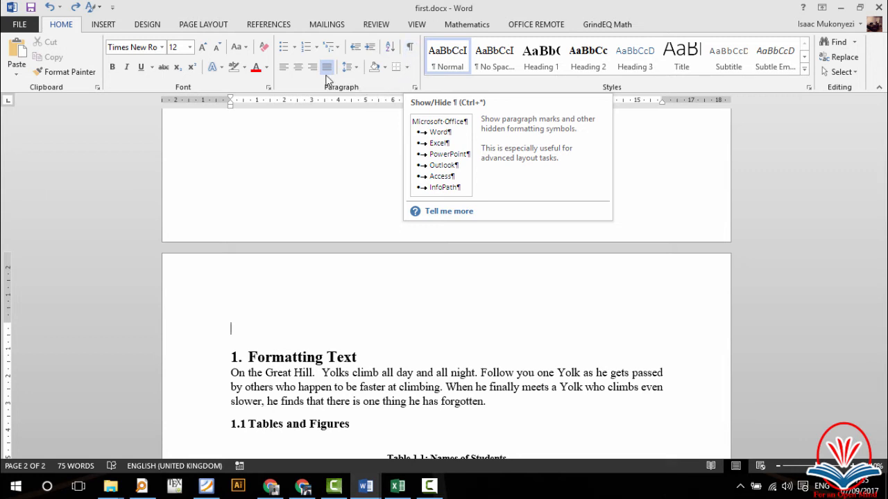
click(411, 49)
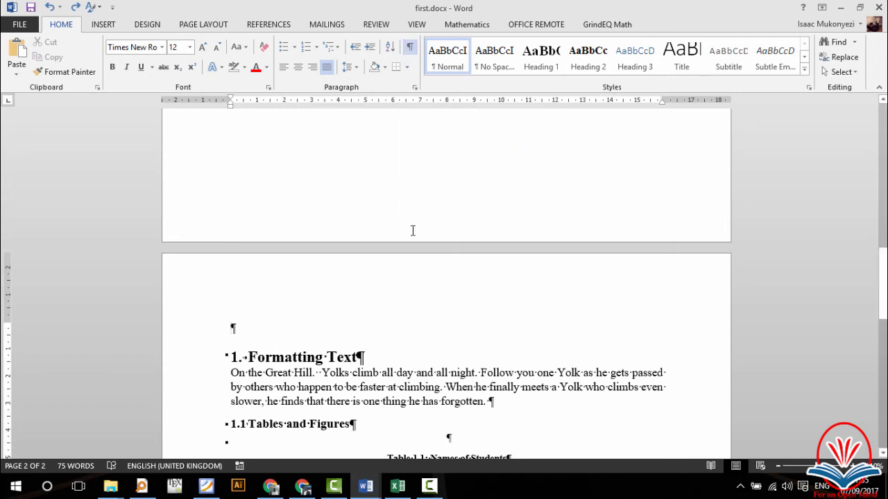
scroll(413, 230, up, 3)
scroll(413, 230, down, 4)
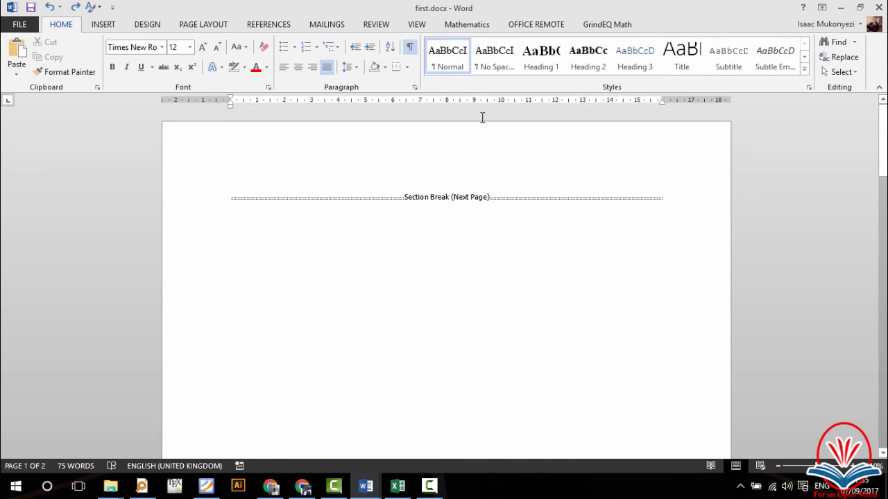
click(467, 25)
scroll(469, 358, down, 3)
scroll(469, 358, down, 10)
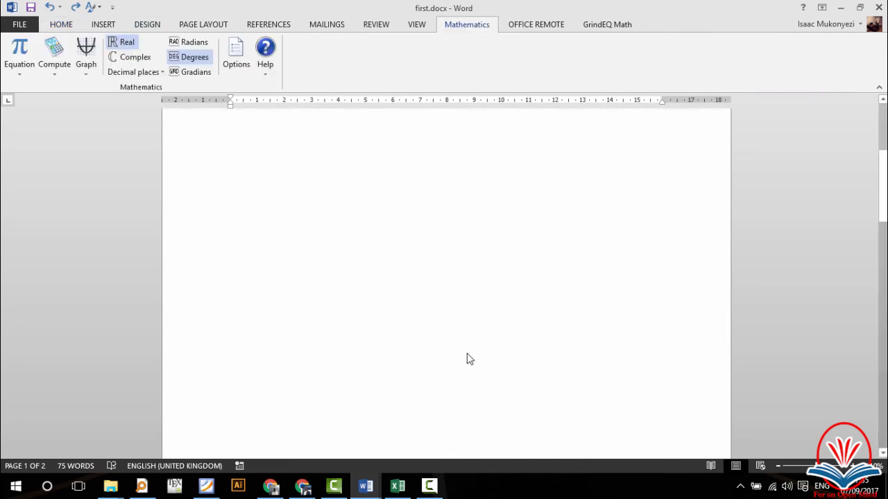
scroll(466, 359, up, 6)
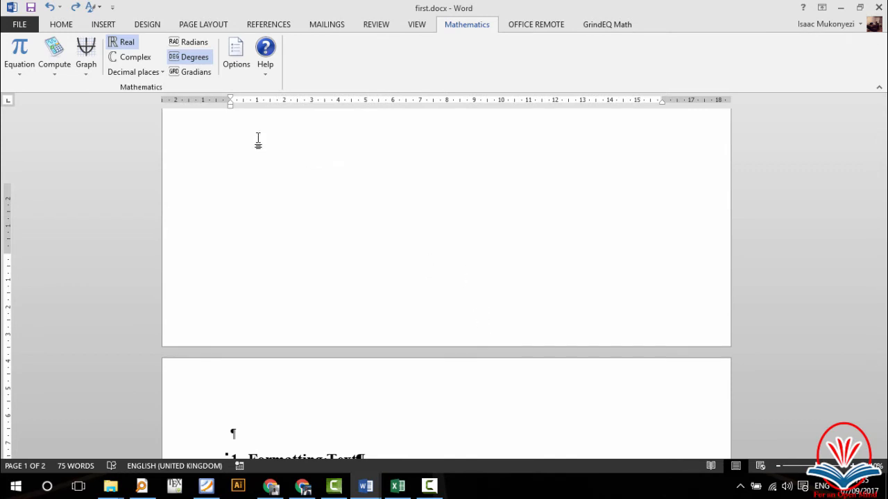
click(64, 25)
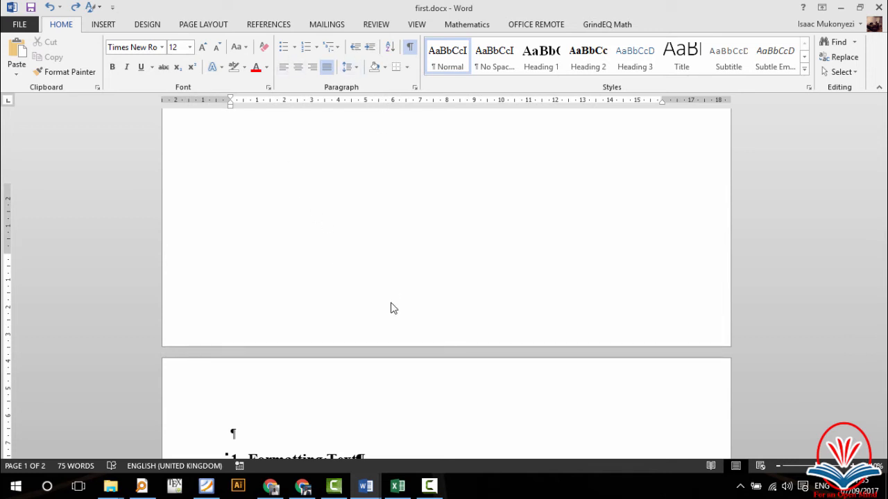
scroll(345, 312, down, 3)
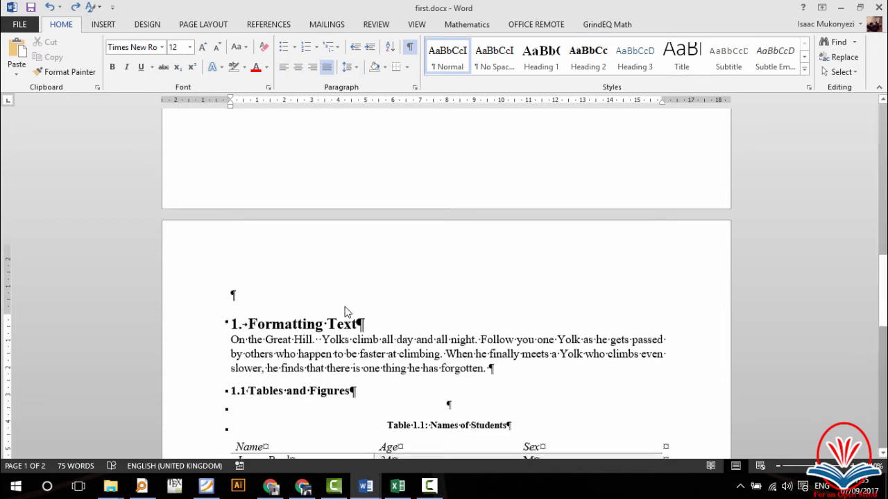
scroll(344, 311, up, 3)
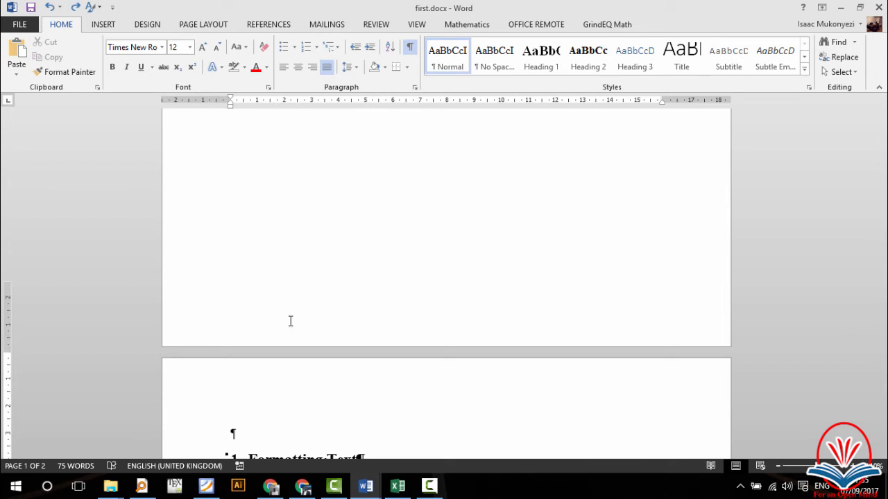
scroll(292, 326, down, 4)
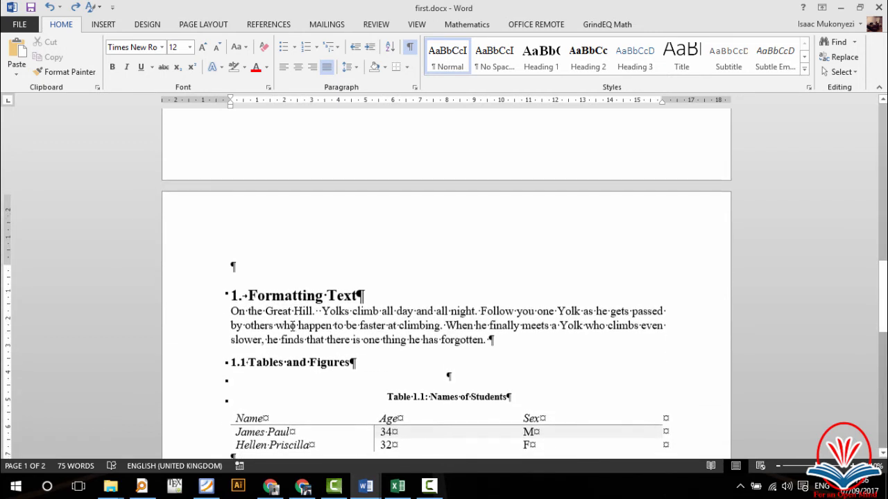
scroll(292, 326, up, 3)
scroll(291, 326, up, 1)
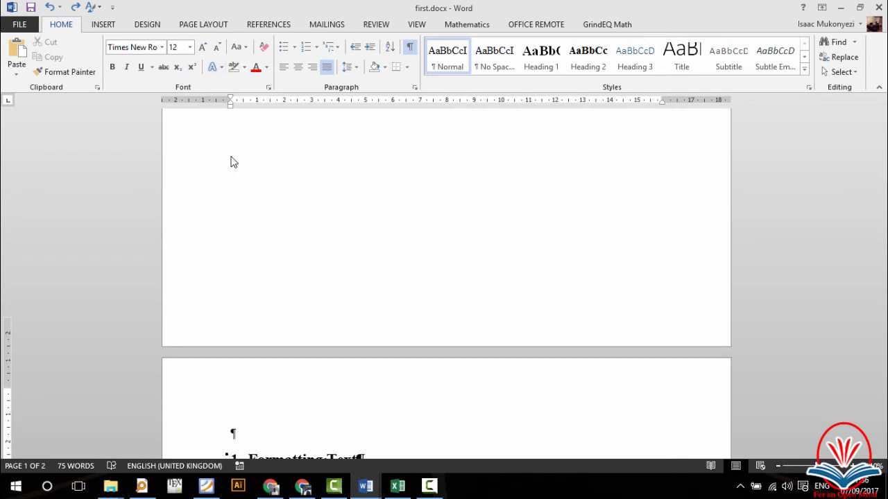
click(205, 25)
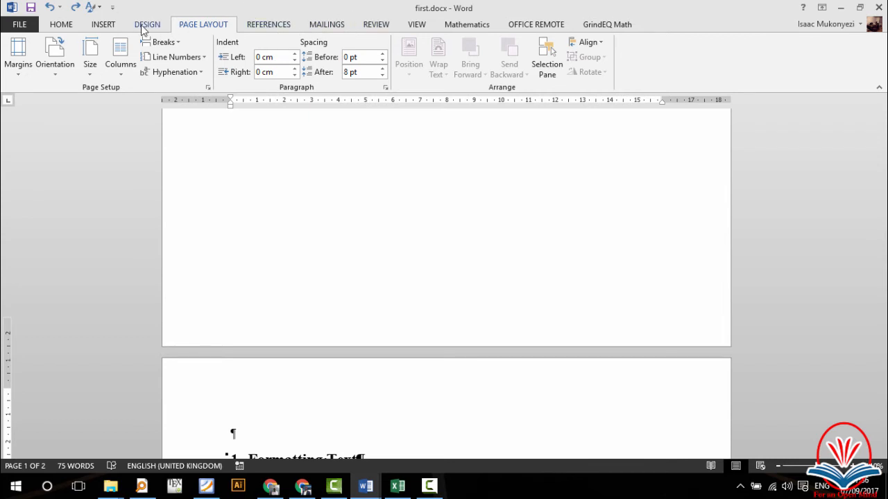
click(115, 25)
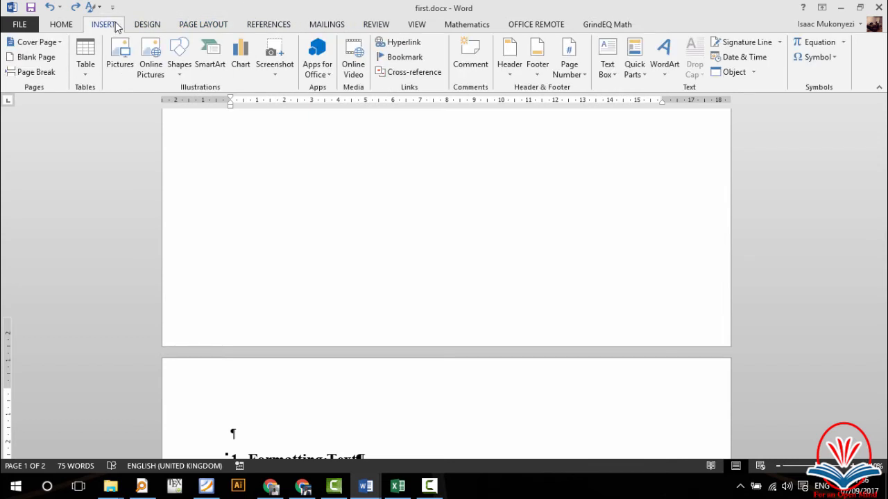
click(332, 26)
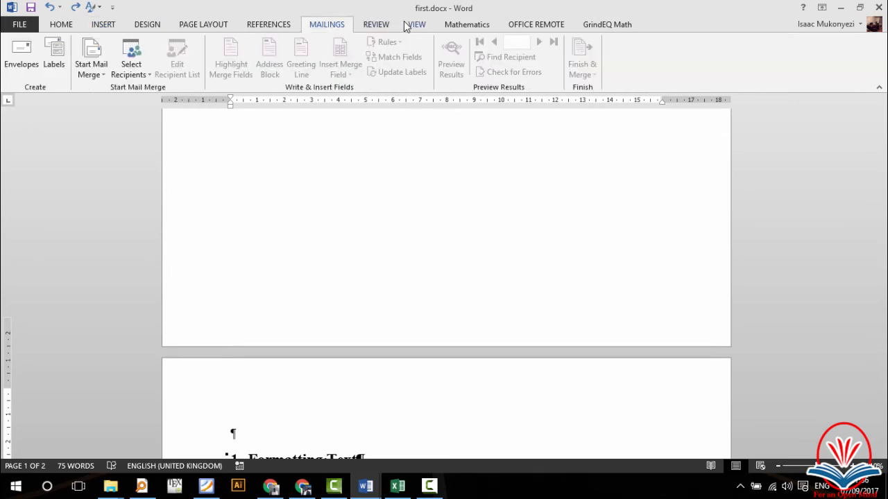
click(409, 25)
click(384, 26)
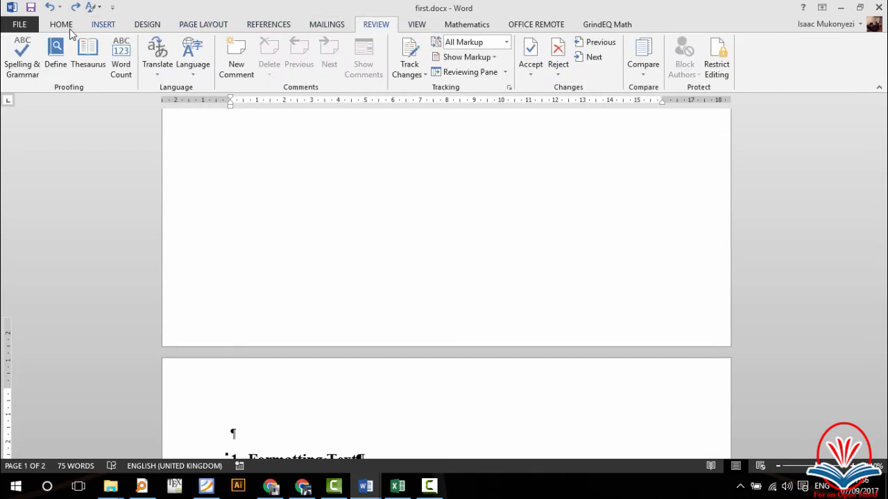
click(103, 27)
click(142, 27)
click(180, 26)
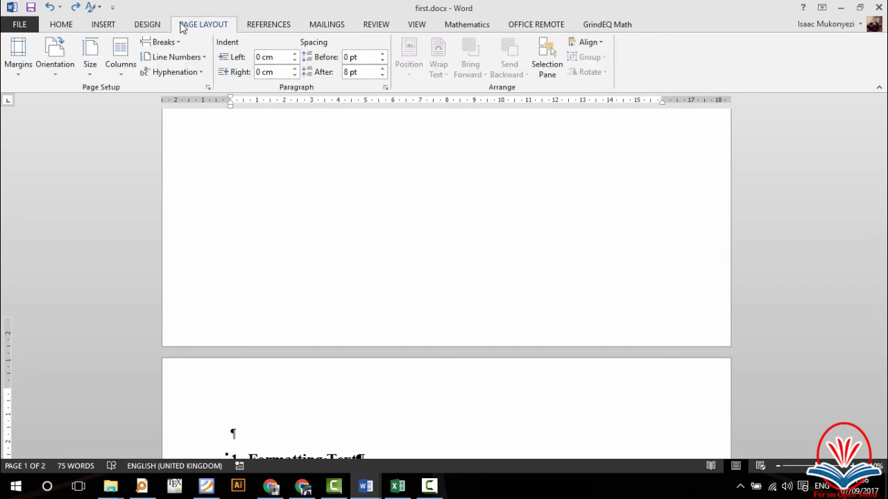
click(256, 26)
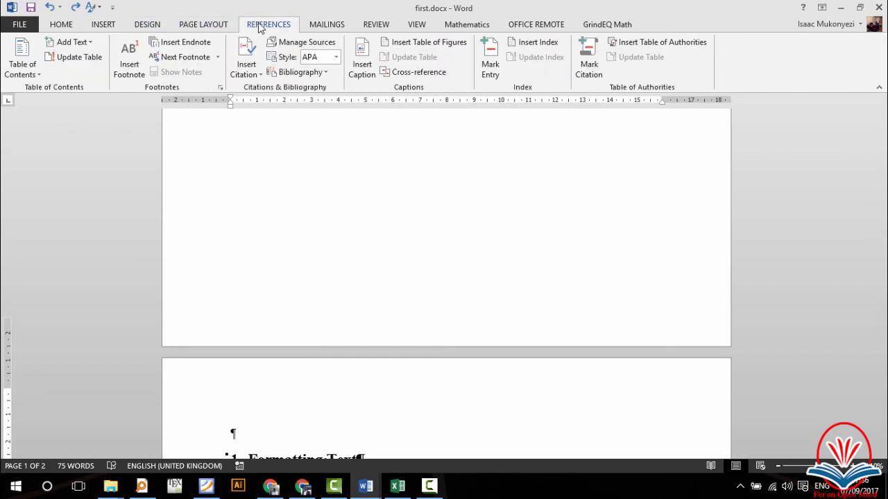
click(309, 25)
click(371, 26)
click(403, 28)
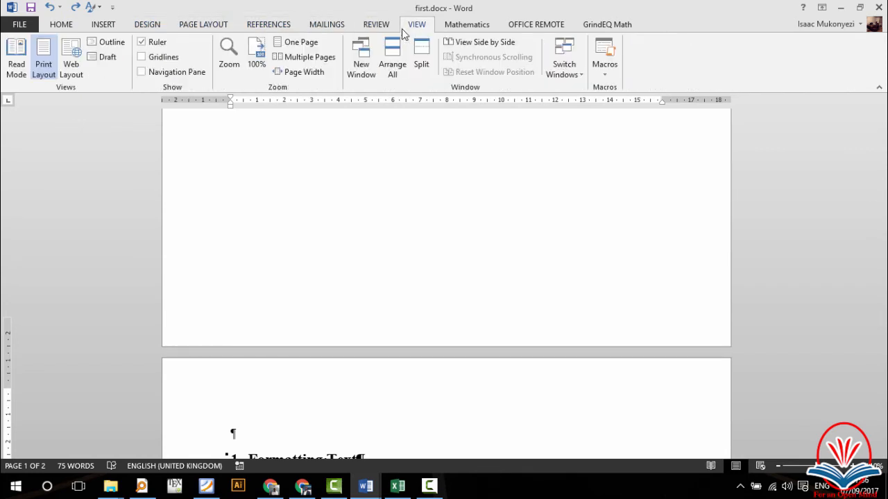
click(102, 28)
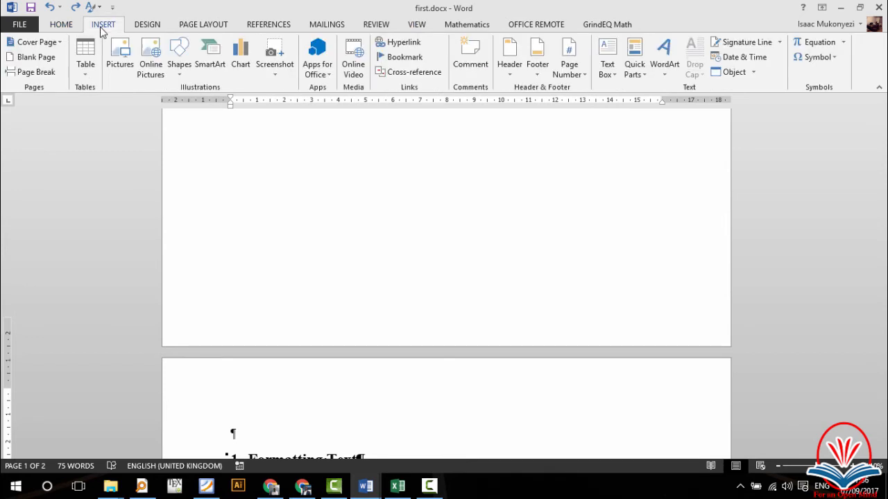
click(534, 72)
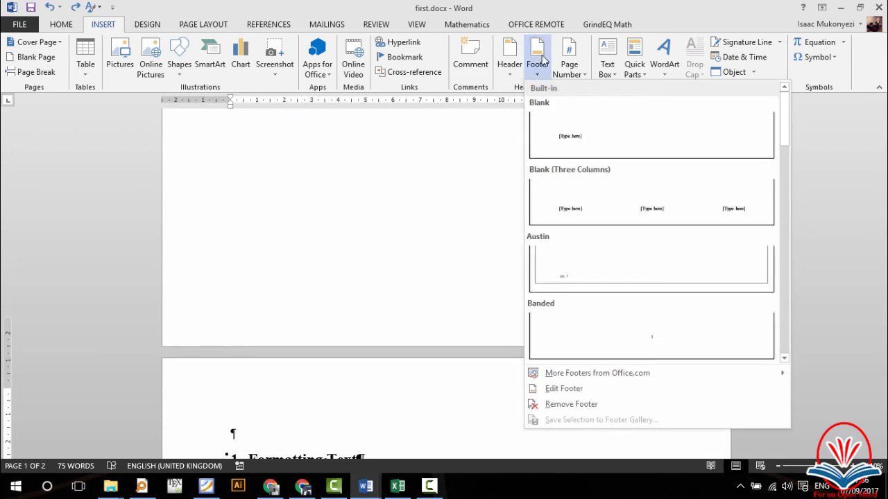
click(579, 139)
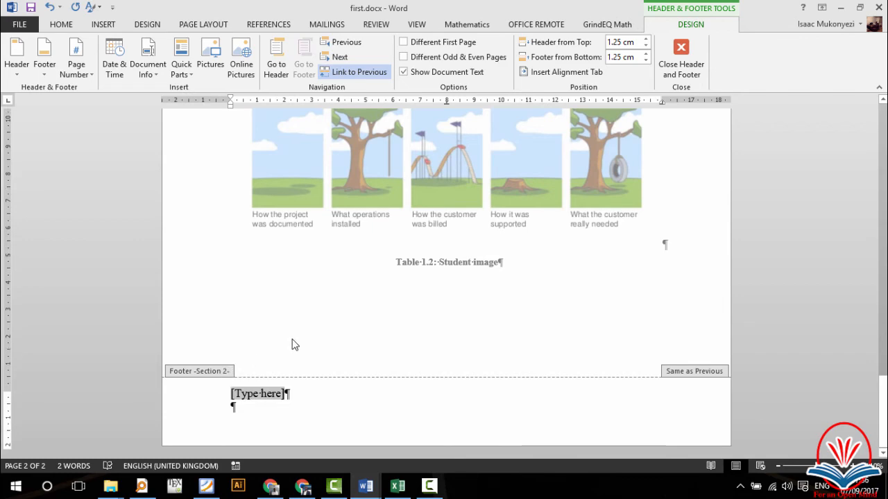
scroll(317, 278, up, 15)
scroll(317, 278, down, 2)
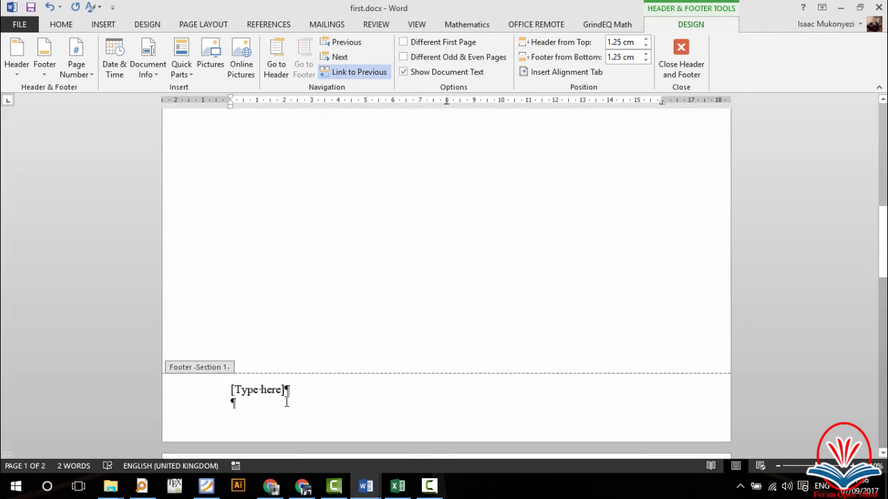
scroll(291, 362, down, 2)
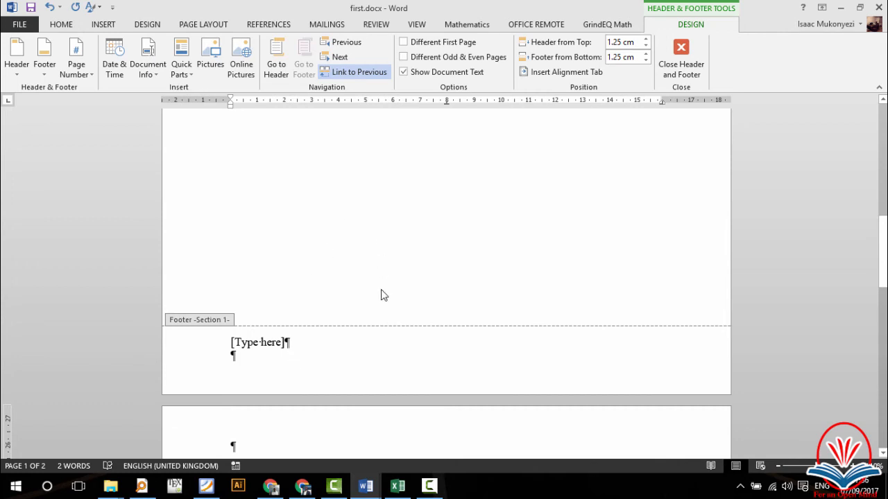
scroll(383, 295, down, 10)
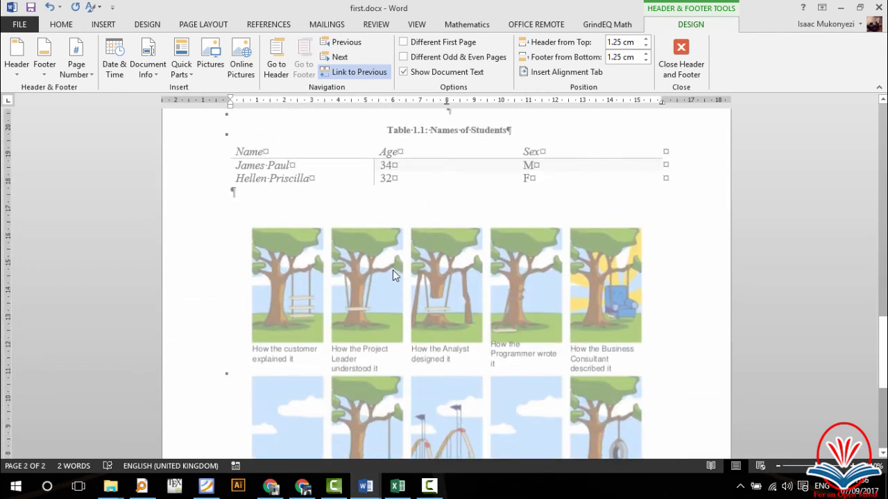
scroll(392, 275, up, 5)
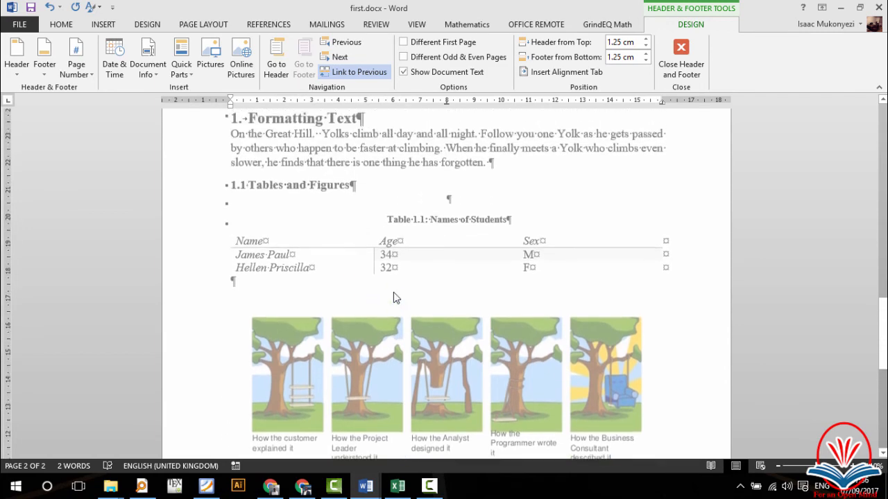
scroll(393, 292, up, 4)
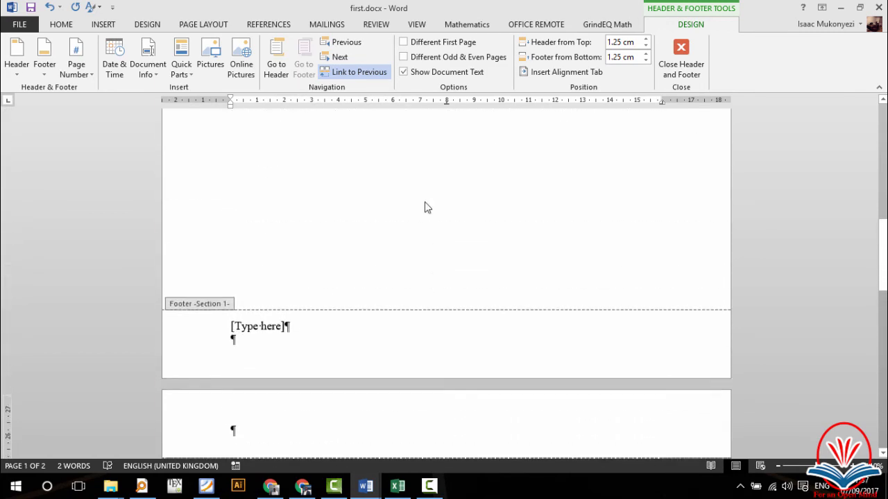
scroll(426, 207, up, 3)
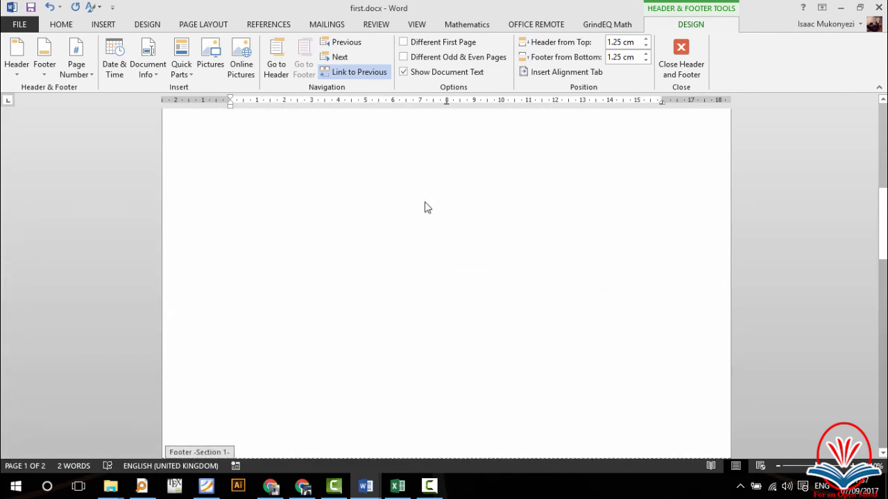
scroll(426, 207, down, 5)
scroll(426, 208, down, 2)
scroll(434, 342, up, 3)
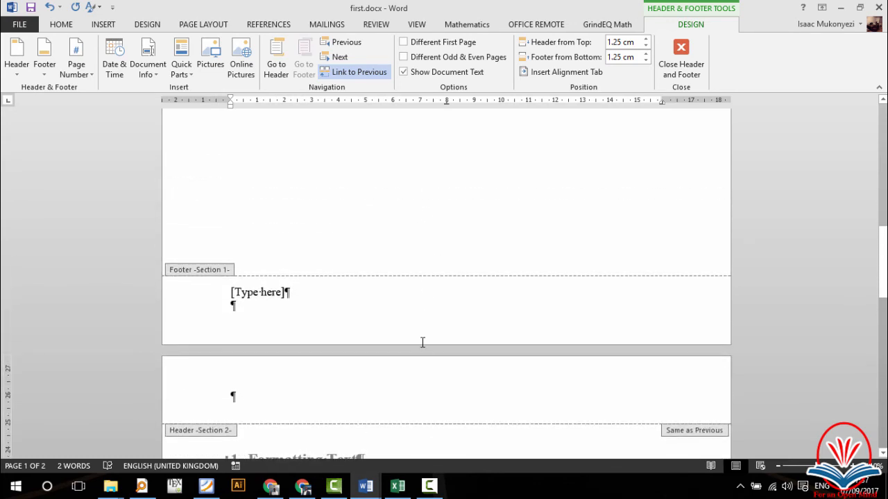
scroll(423, 353, up, 1)
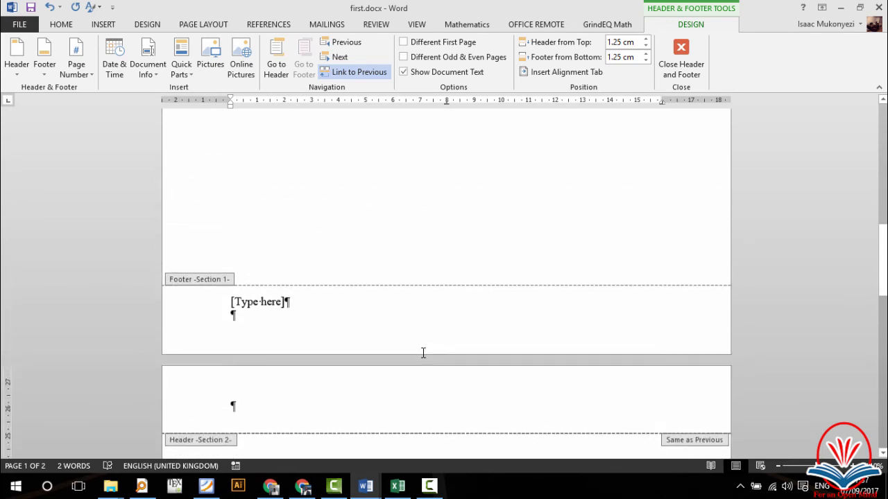
Step: Turn off Link to Previous for the Section 2 header
click(305, 406)
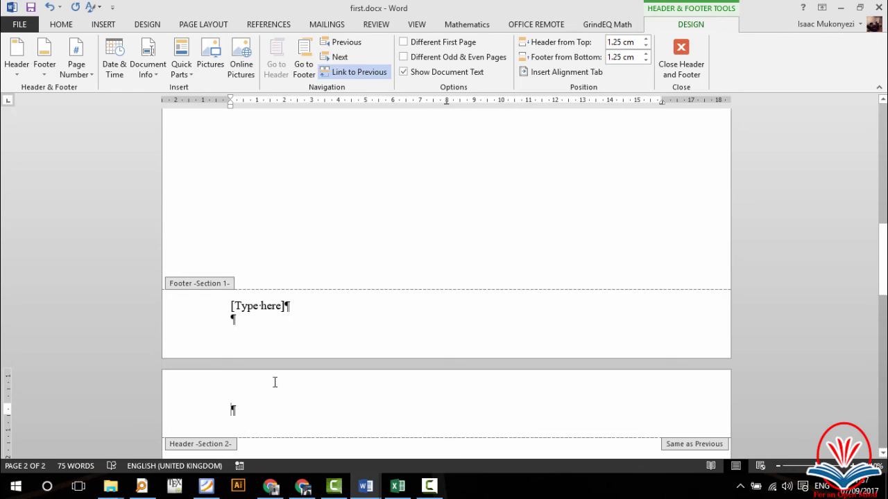
click(353, 75)
scroll(408, 278, down, 6)
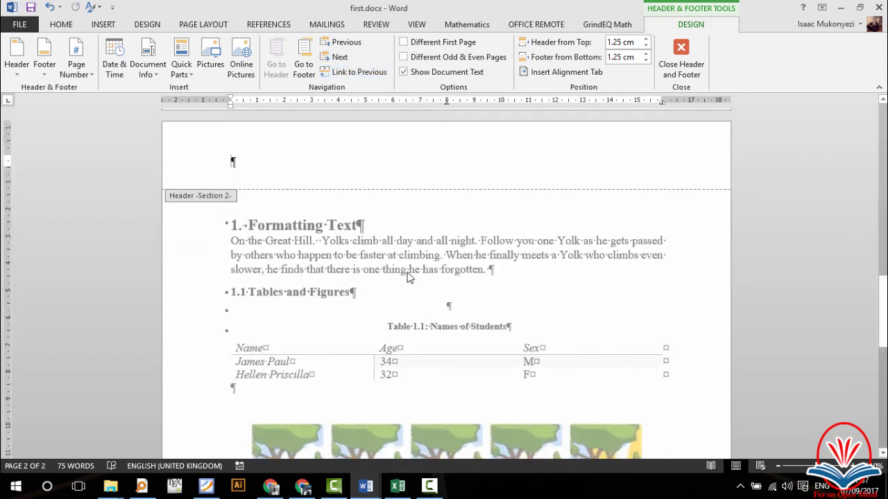
scroll(408, 277, up, 2)
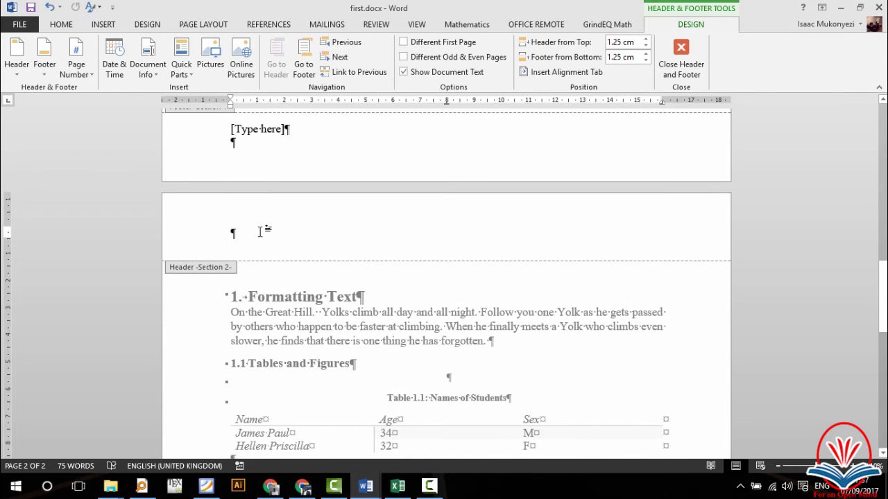
scroll(311, 306, down, 5)
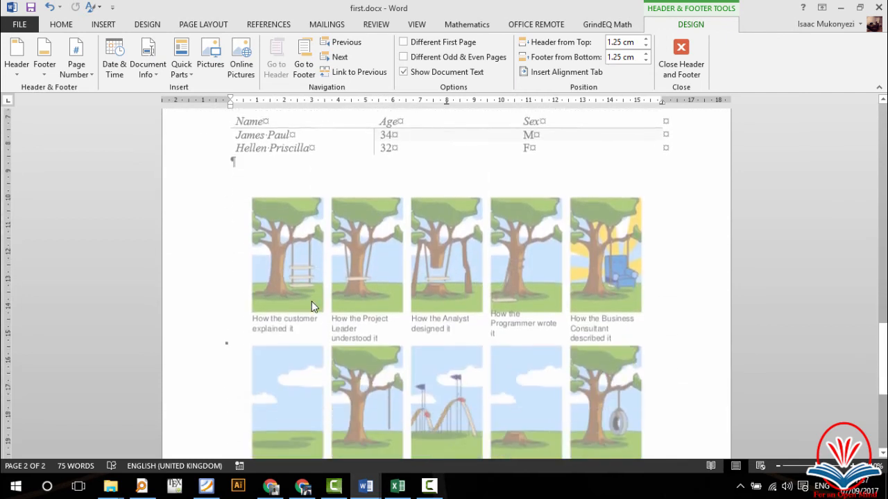
scroll(312, 301, down, 4)
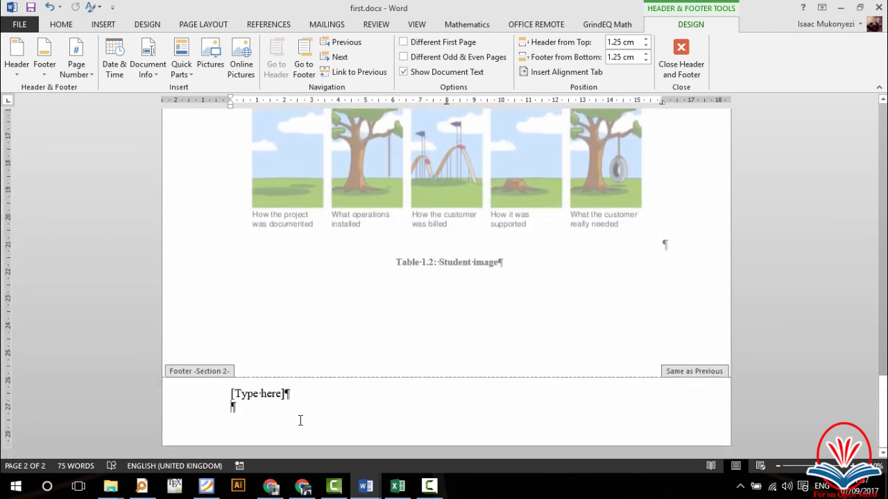
Step: Turn off Link to Previous for the Section 2 footer
click(300, 420)
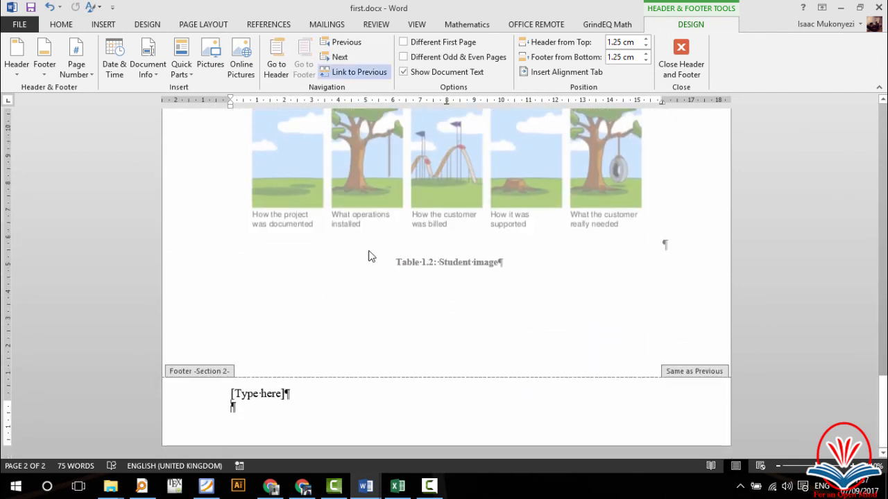
click(359, 73)
scroll(379, 216, up, 2)
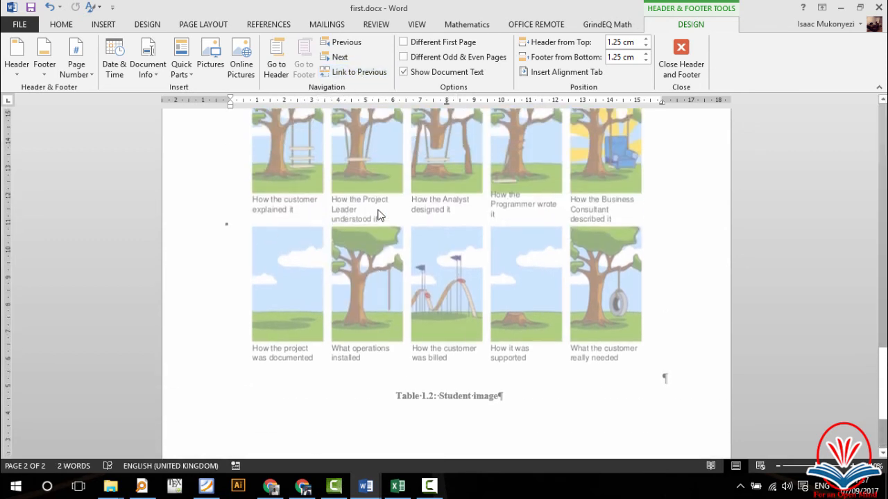
scroll(378, 215, up, 8)
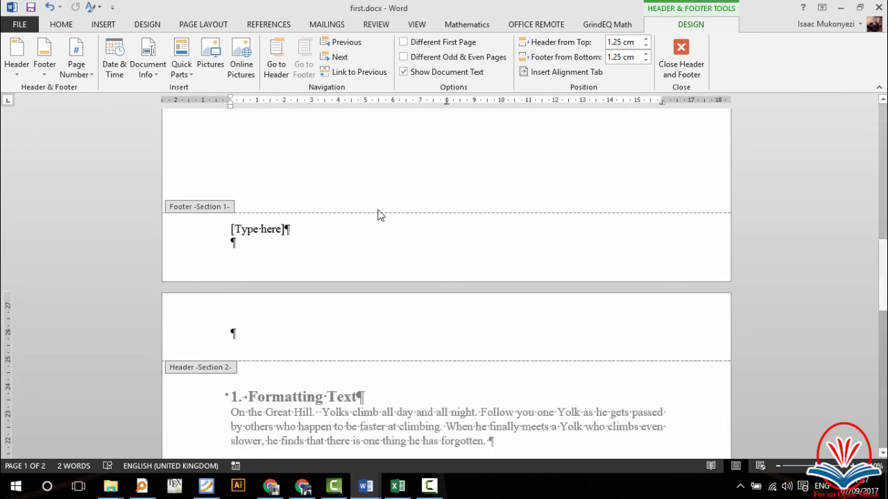
scroll(379, 215, up, 4)
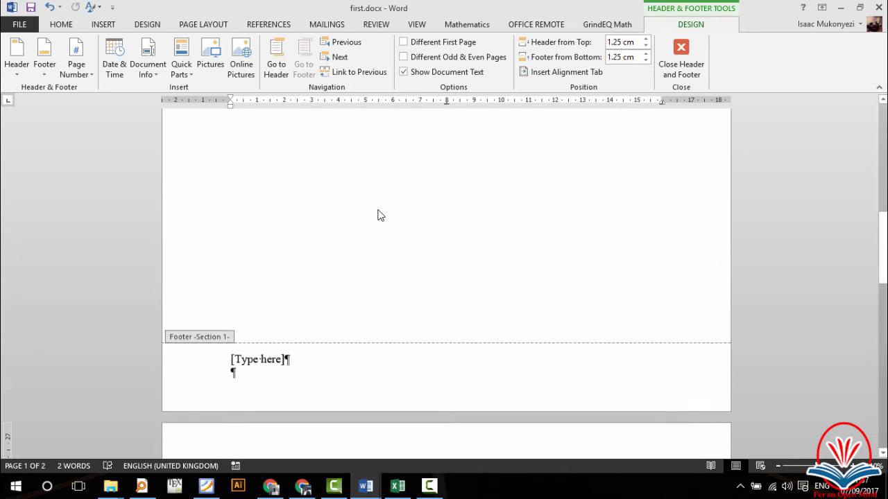
scroll(380, 215, down, 5)
scroll(380, 215, down, 1)
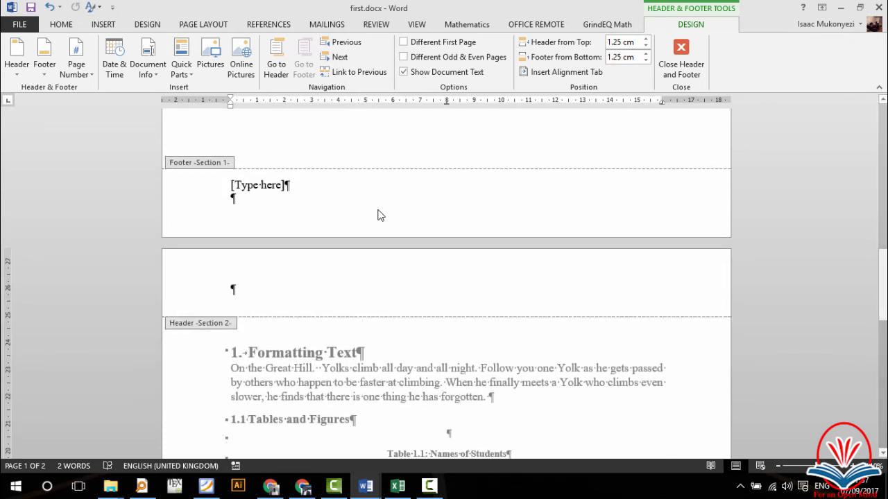
scroll(380, 214, up, 8)
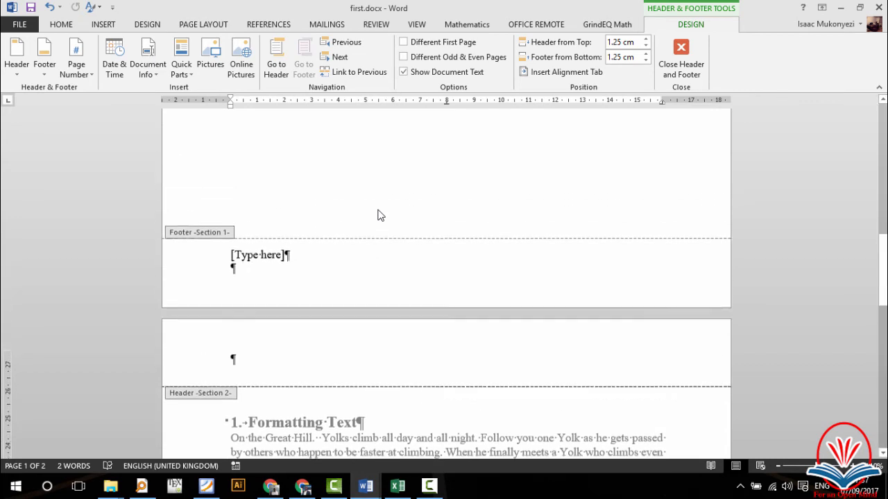
scroll(379, 215, up, 3)
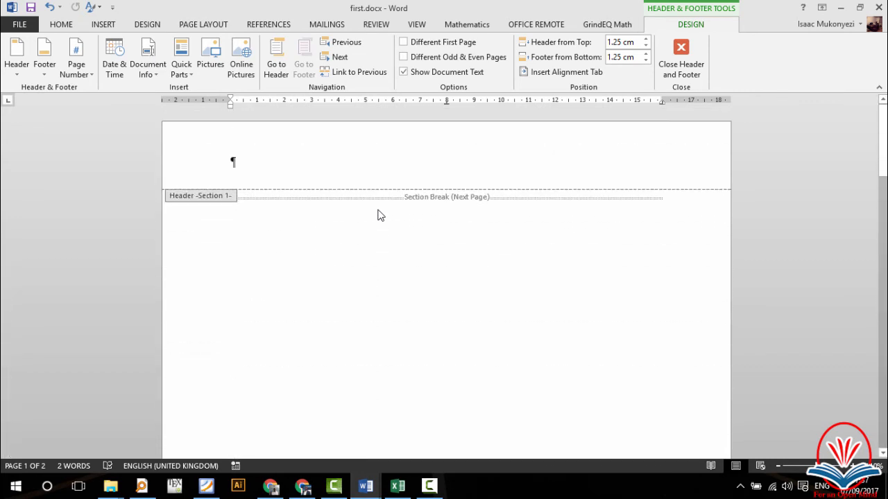
Step: Type 'Cover Page' on the first page, followed by two empty lines
double_click(364, 215)
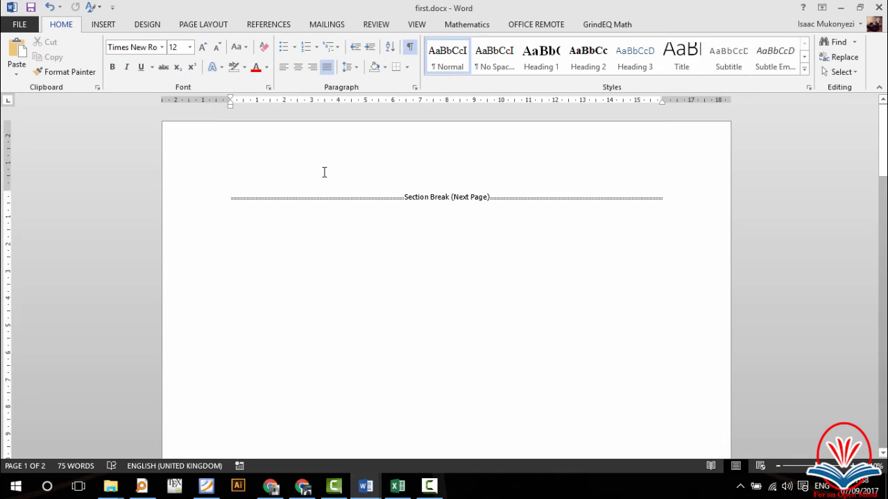
text(Cover)
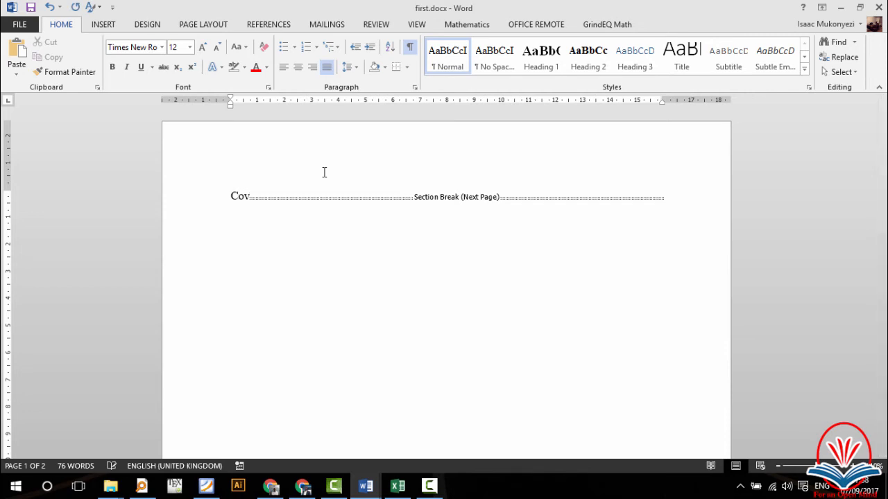
key(BackSpace)
key(BackSpace)
key(BackSpace)
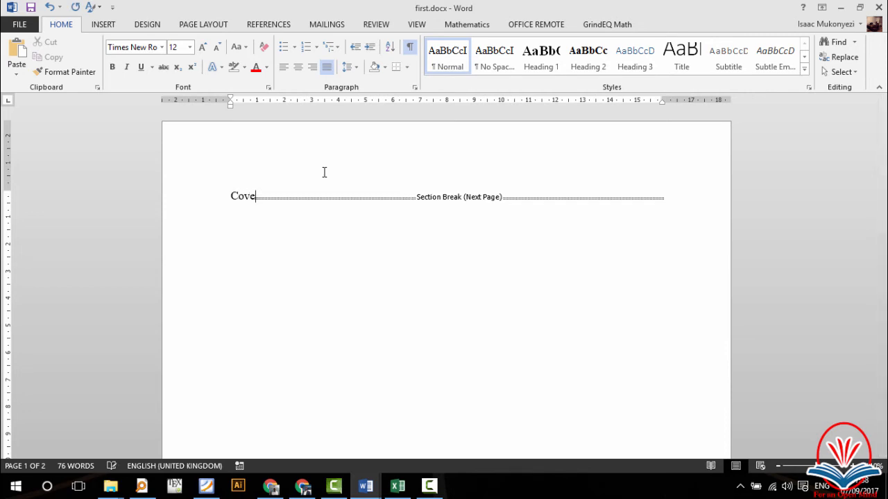
text(ver)
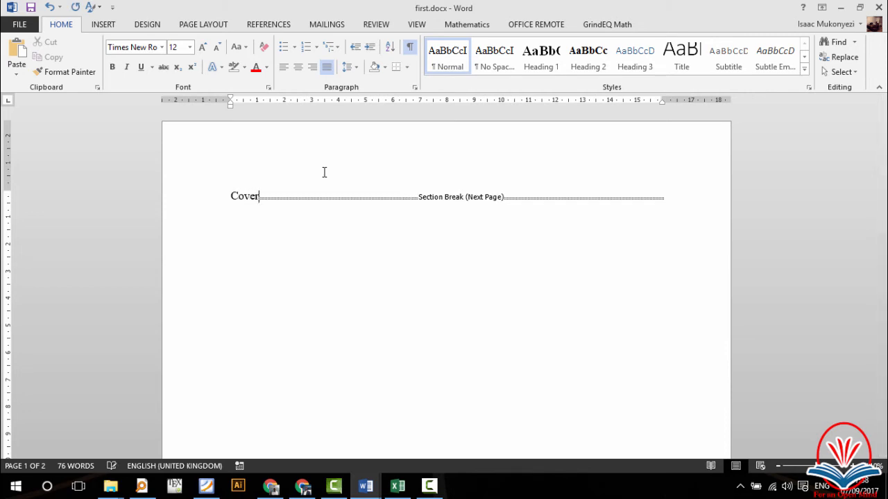
text( Page)
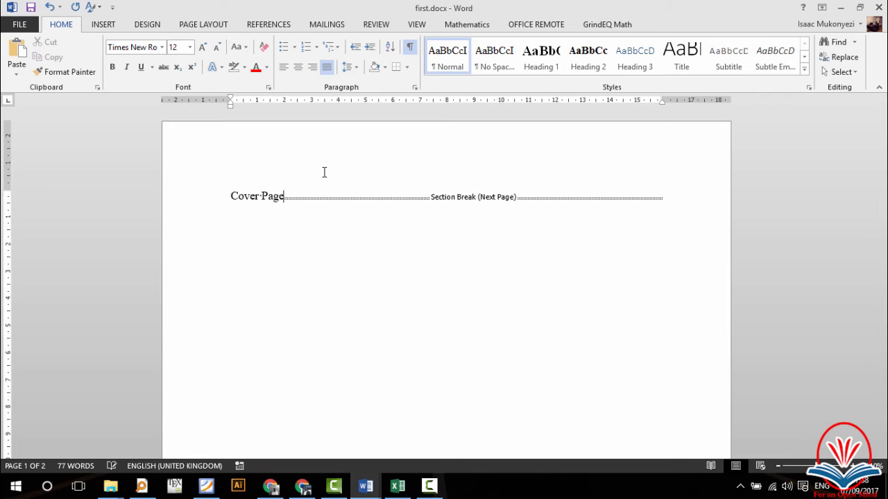
key(Return)
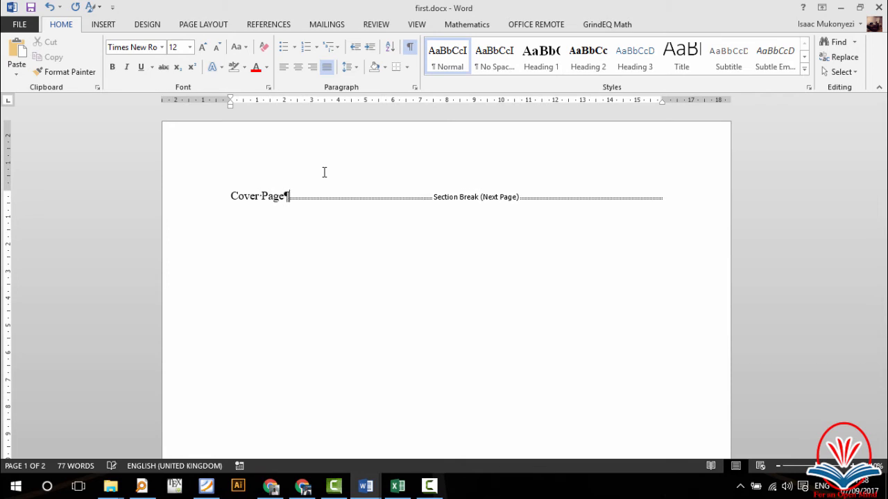
key(Return)
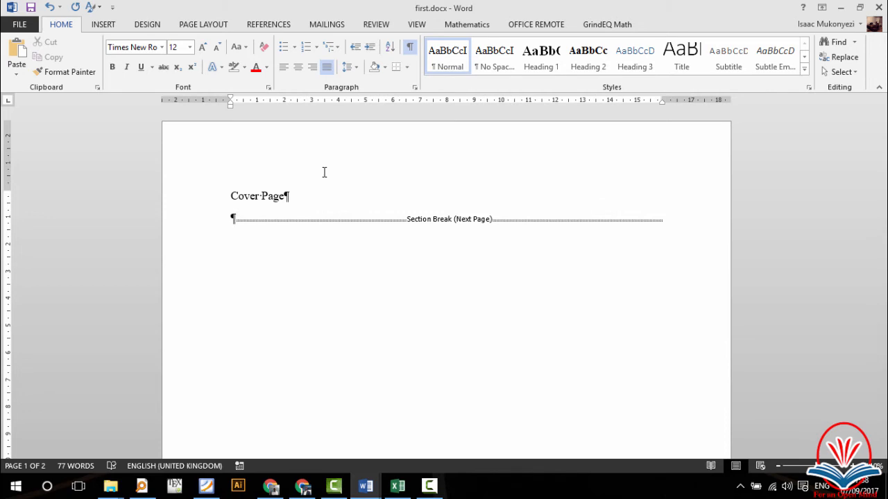
key(Return)
Step: Add a 'Report written by' line with the author's name and 'Submitted to Uganda Technology and Management University.'
text(Report)
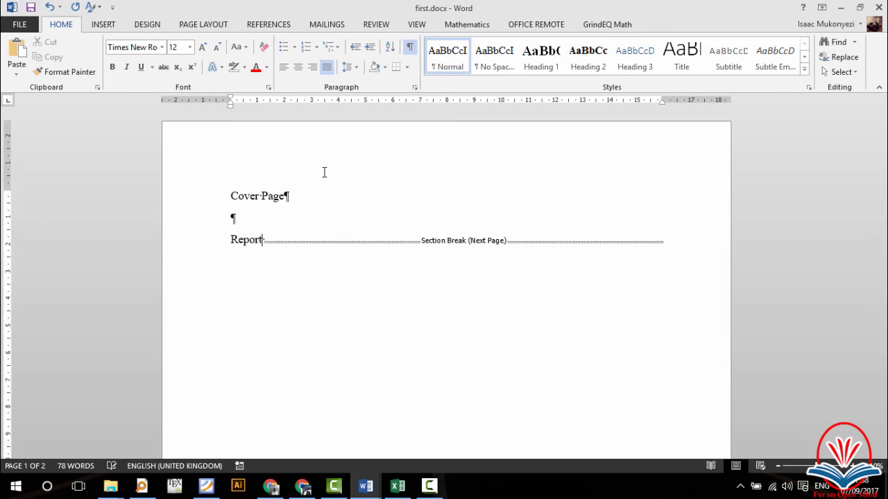
text( wr)
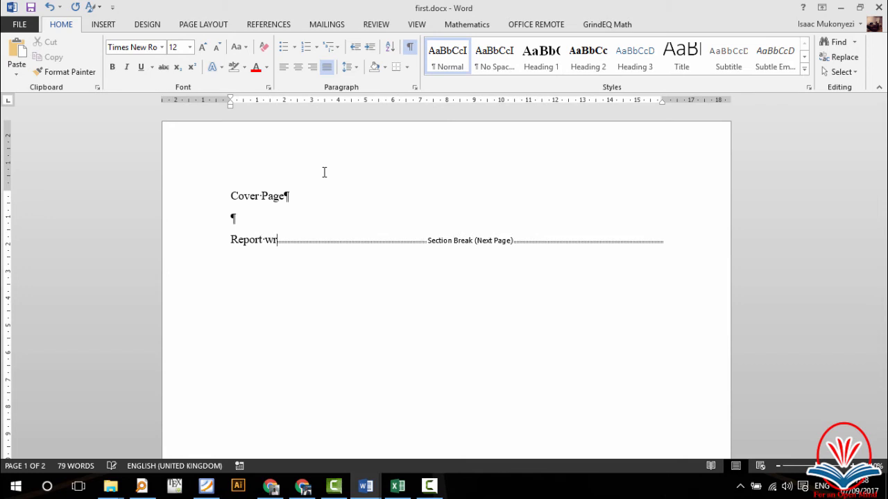
text(itten B)
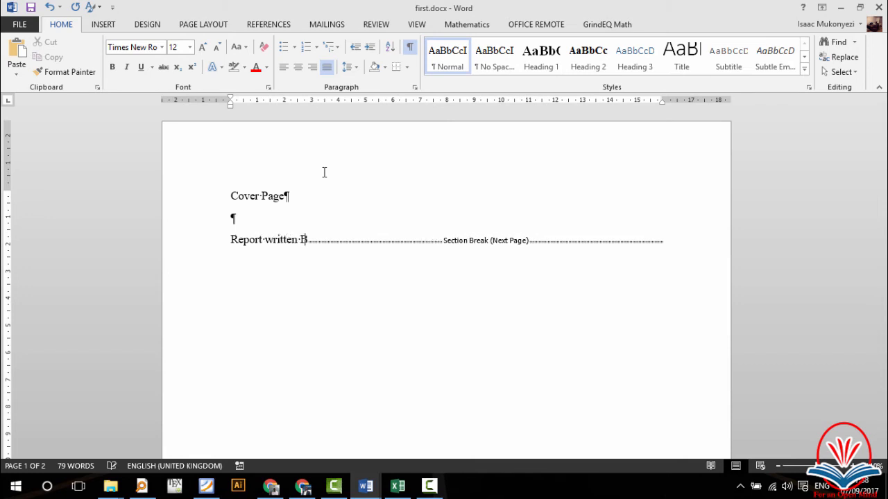
key(BackSpace)
text(by)
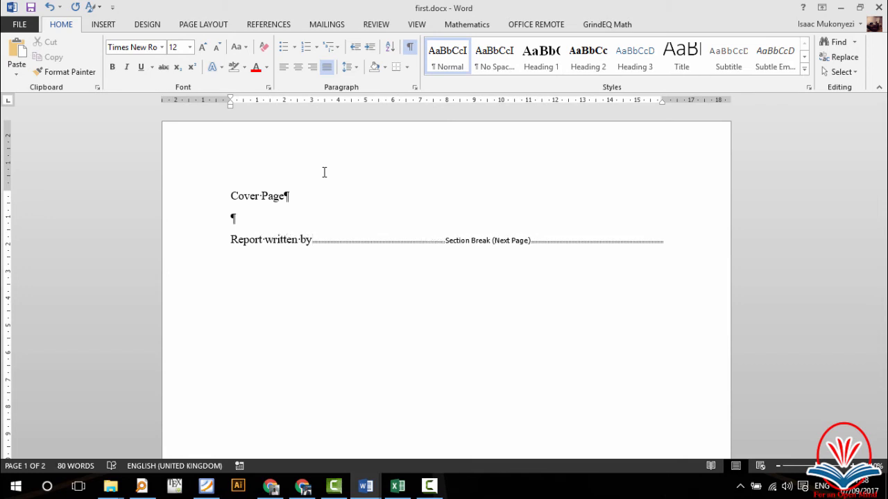
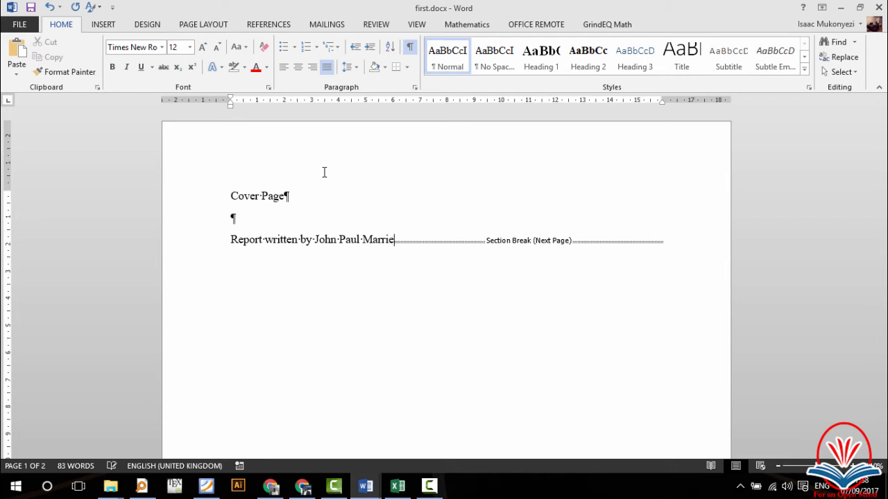
key(Return)
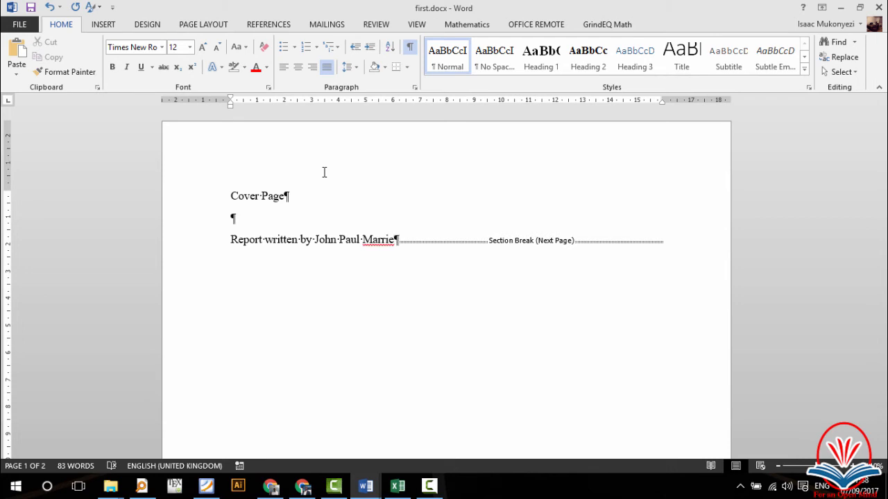
key(Return)
key(Return)
key(Return)
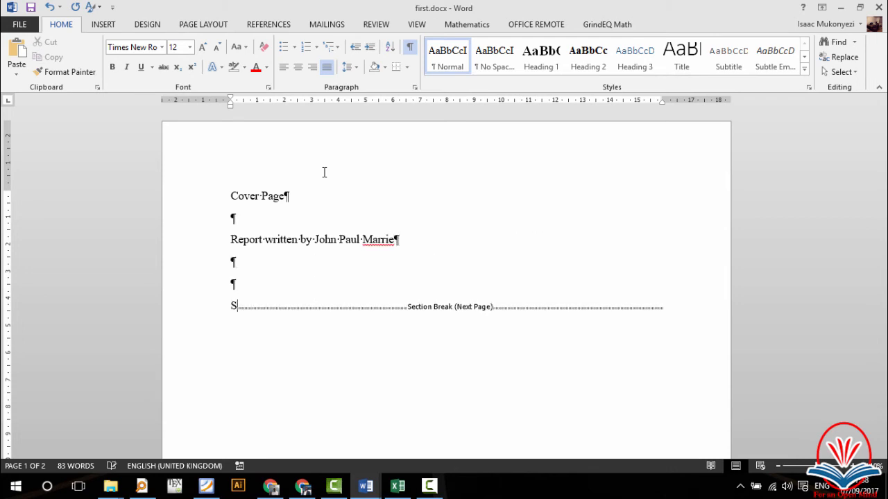
text(Submitt)
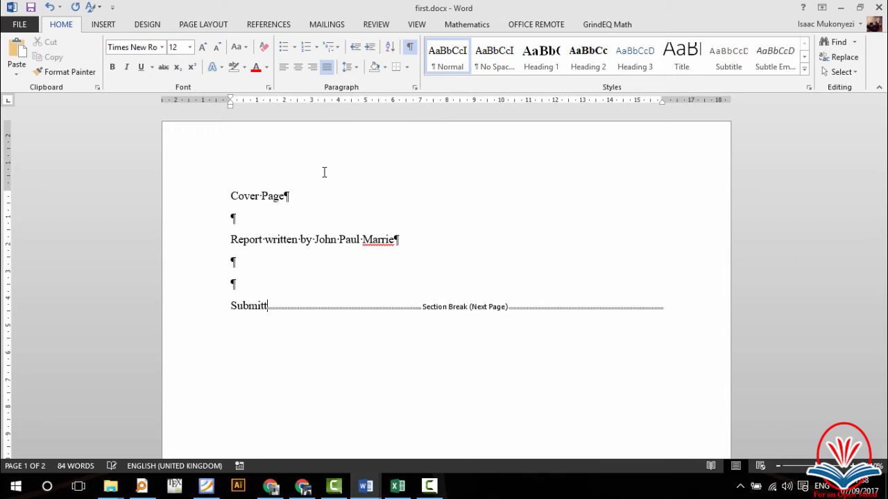
text(ed to)
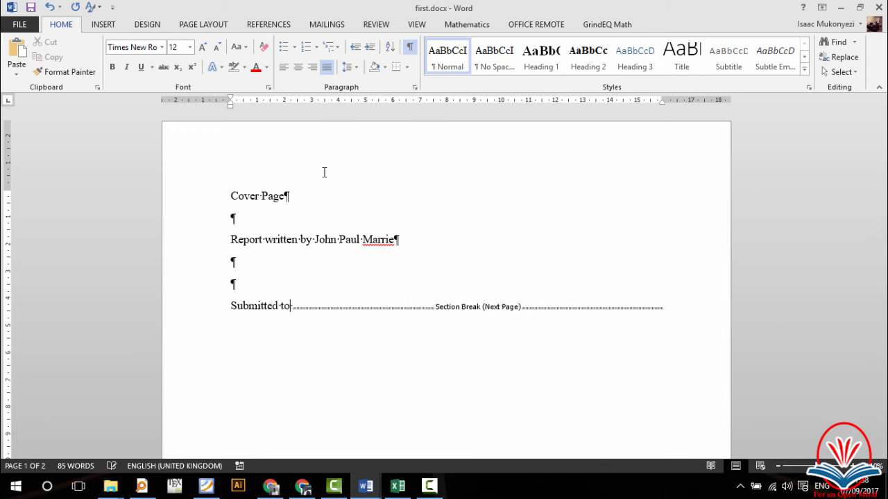
text( Ugandaa)
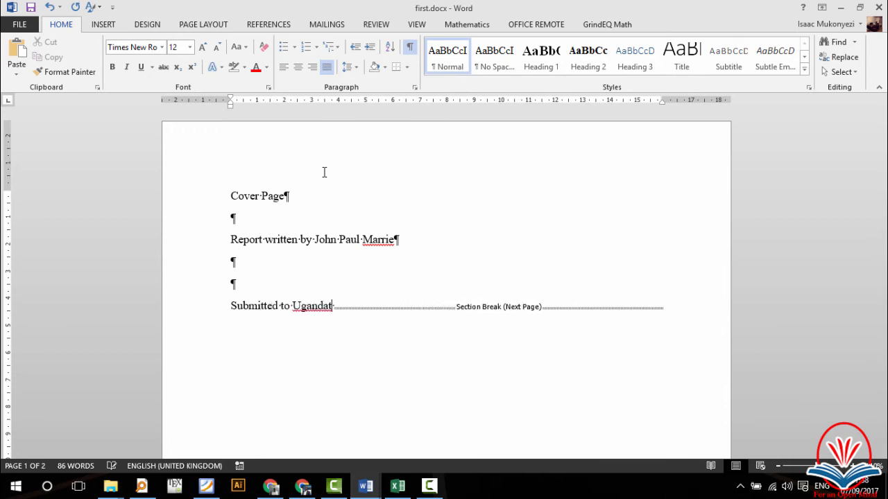
key(BackSpace)
text(Tech)
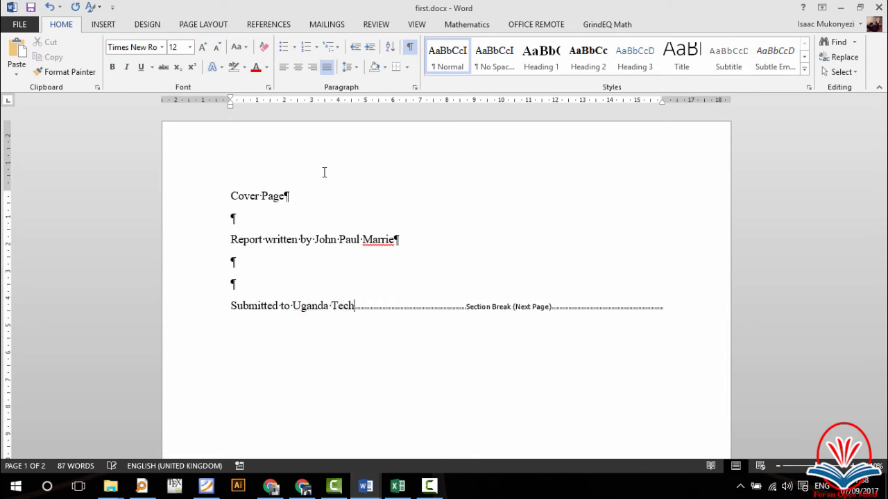
text(nology)
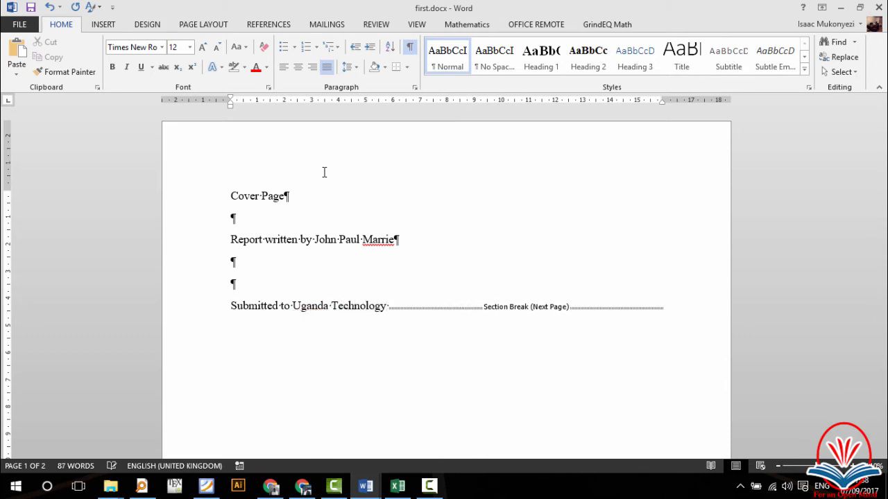
text( and Manag)
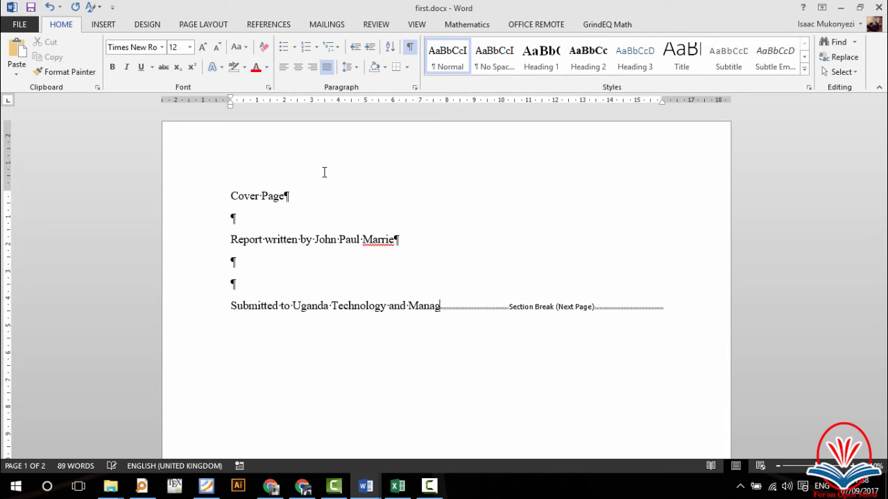
text(ement Uni)
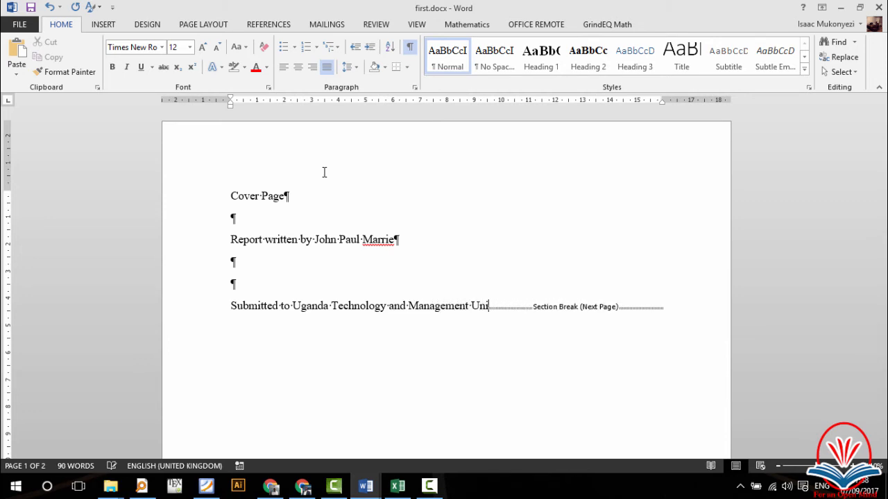
text(versity)
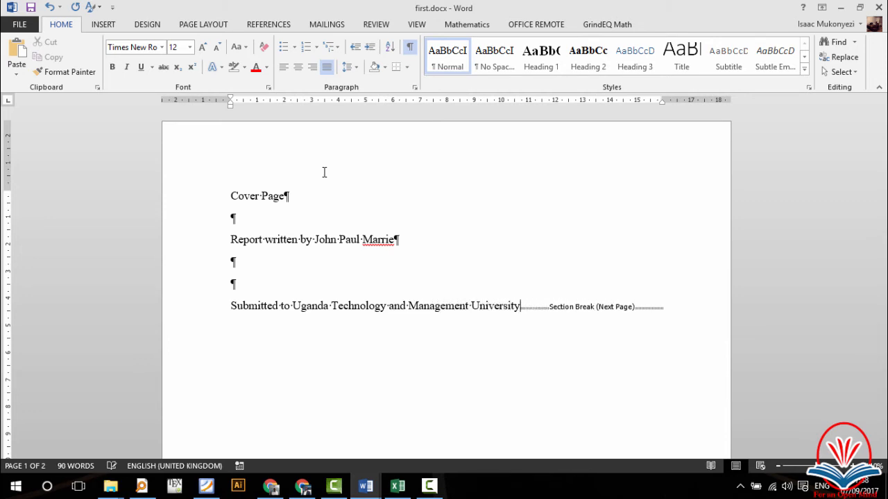
text(.)
key(Return)
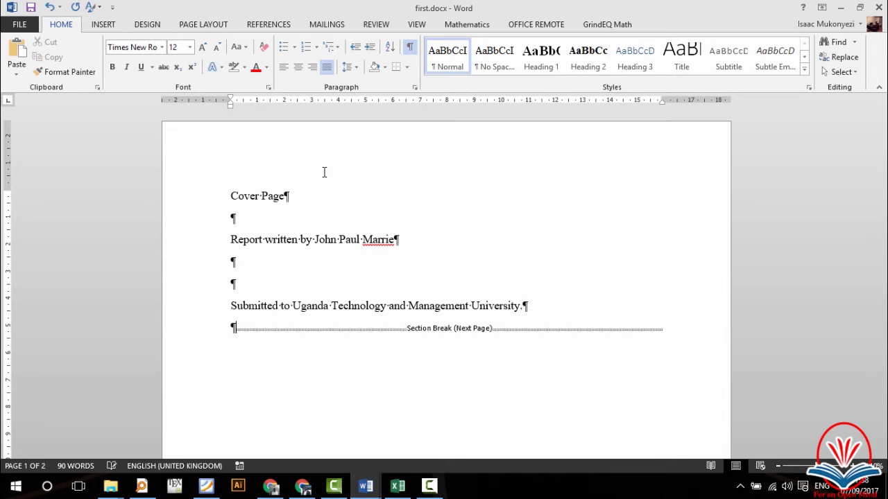
Step: Select all cover page lines, centre them, and grow the font to 20 pt
click(208, 200)
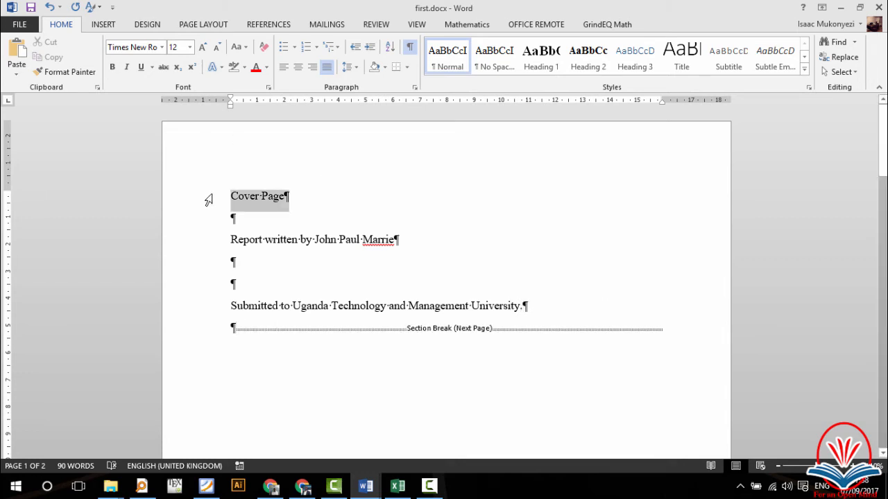
drag(208, 201, 227, 316)
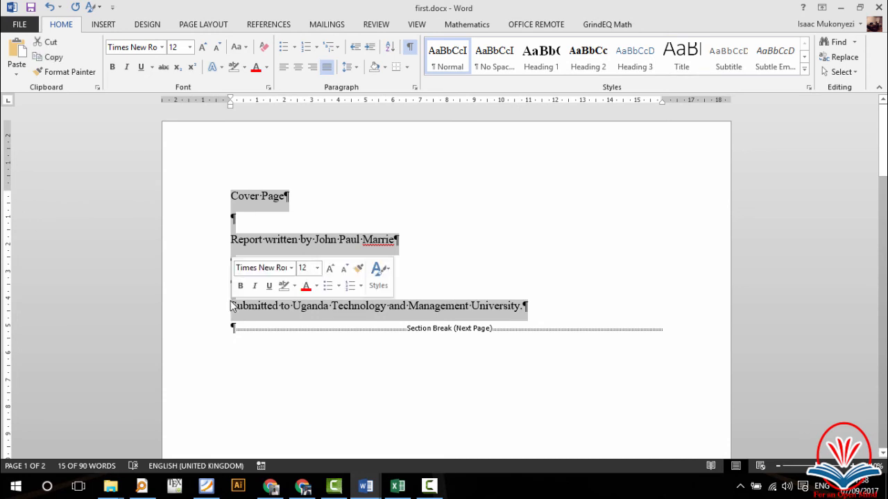
click(298, 67)
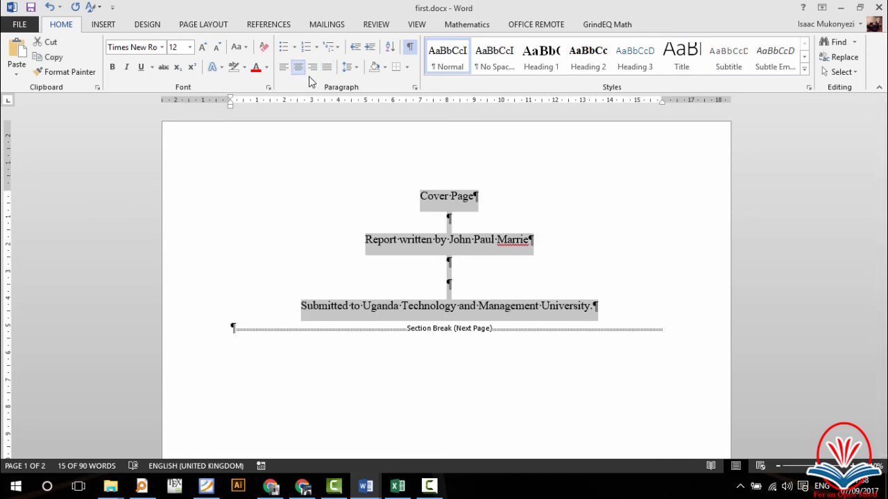
click(202, 47)
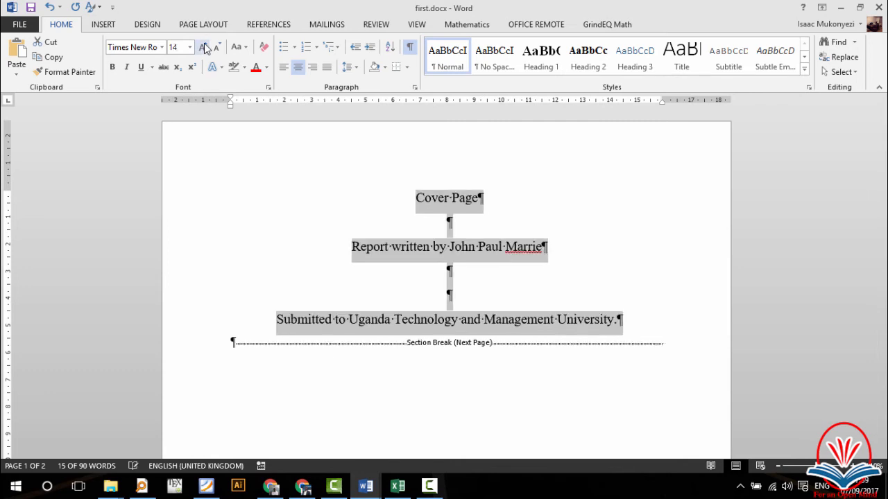
click(201, 48)
click(202, 48)
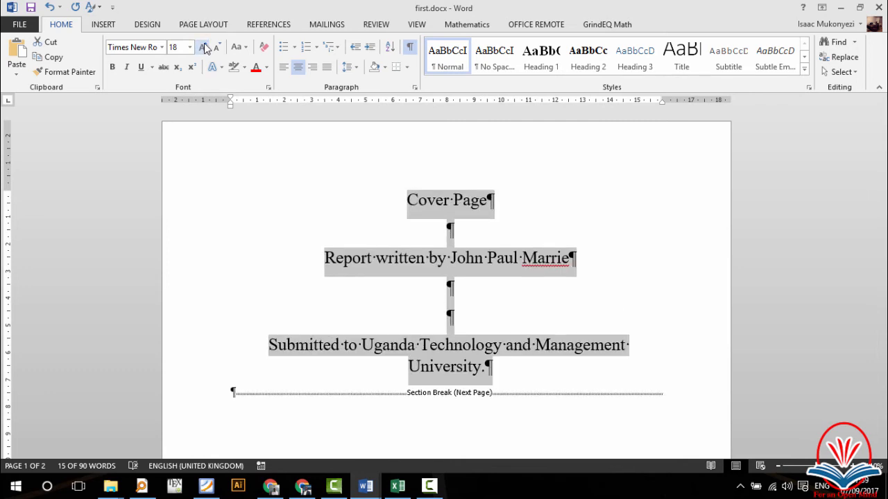
click(203, 47)
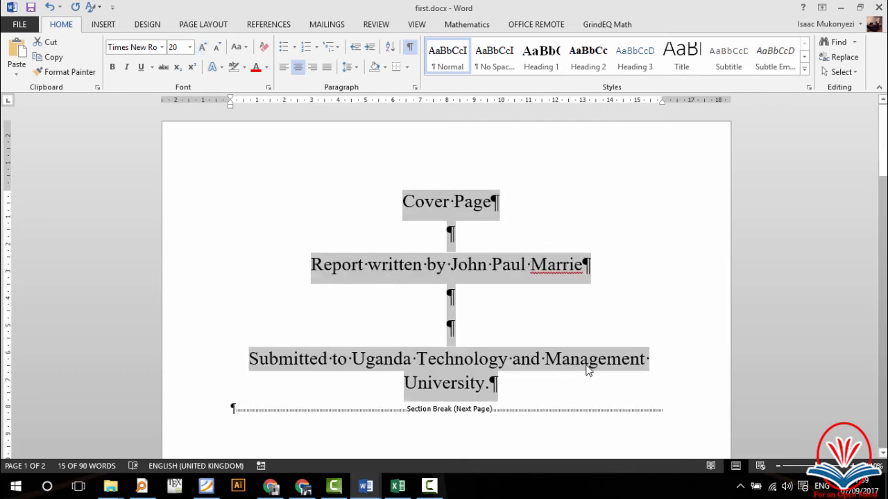
click(533, 401)
Step: Scroll to page 2 and place the cursor in the empty line above '1. Formatting Text'
scroll(534, 402, down, 1)
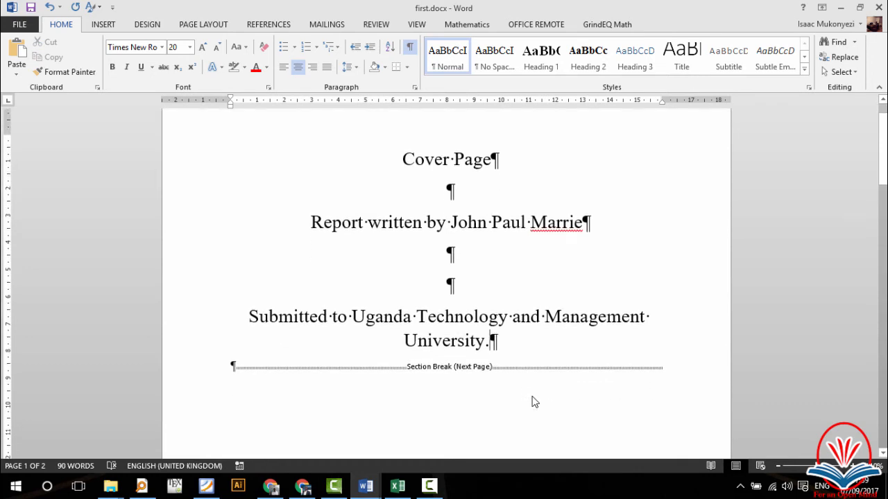
scroll(534, 402, down, 10)
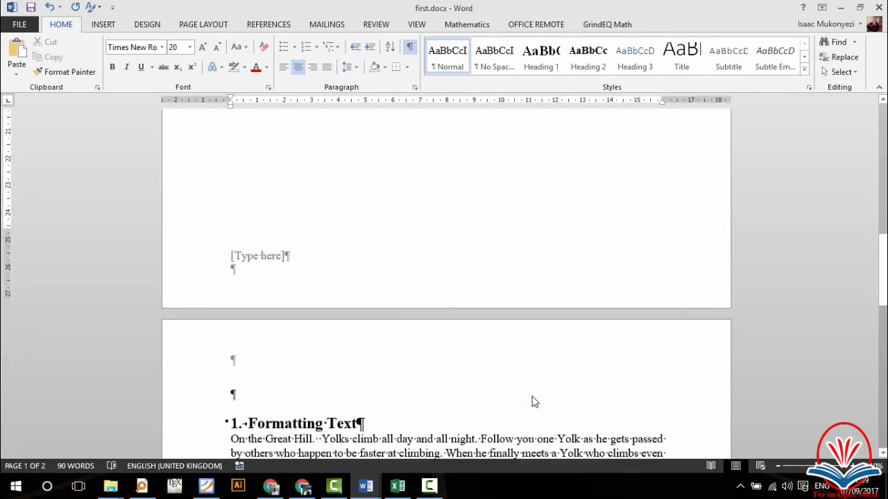
scroll(533, 401, down, 2)
scroll(532, 401, up, 8)
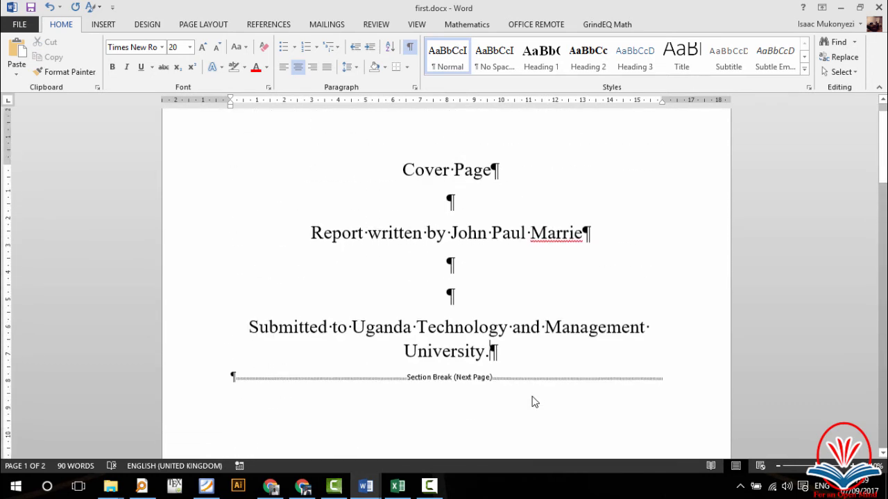
scroll(532, 401, down, 10)
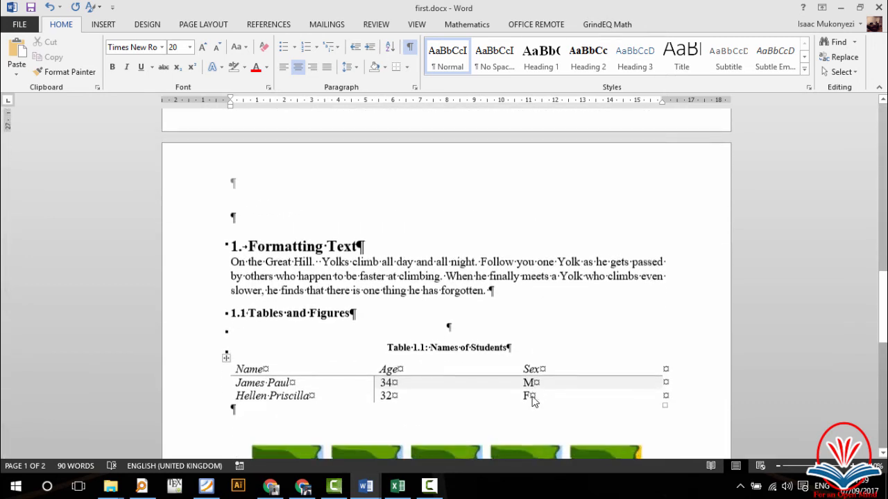
click(229, 216)
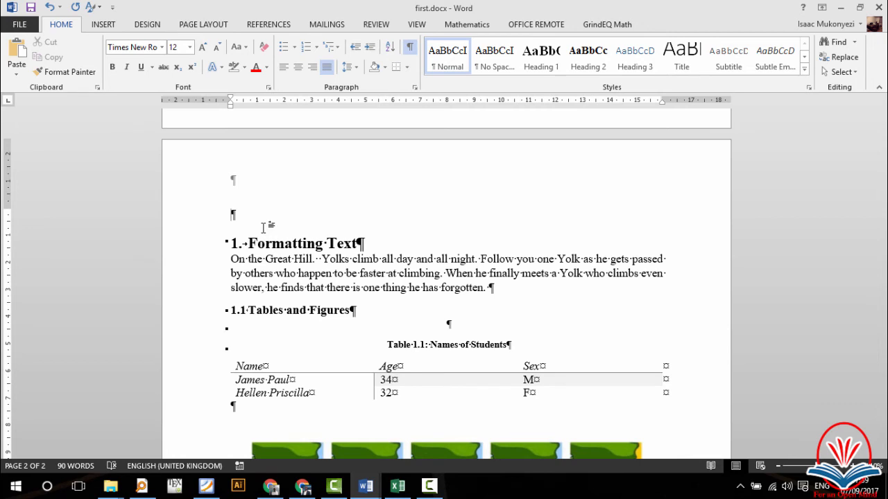
Step: Insert another Next Page section break, bringing the document to three pages
click(104, 25)
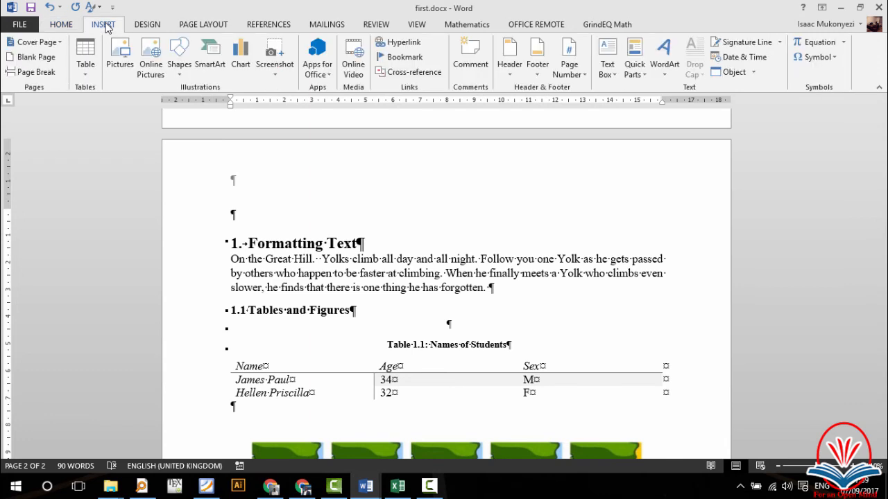
click(202, 27)
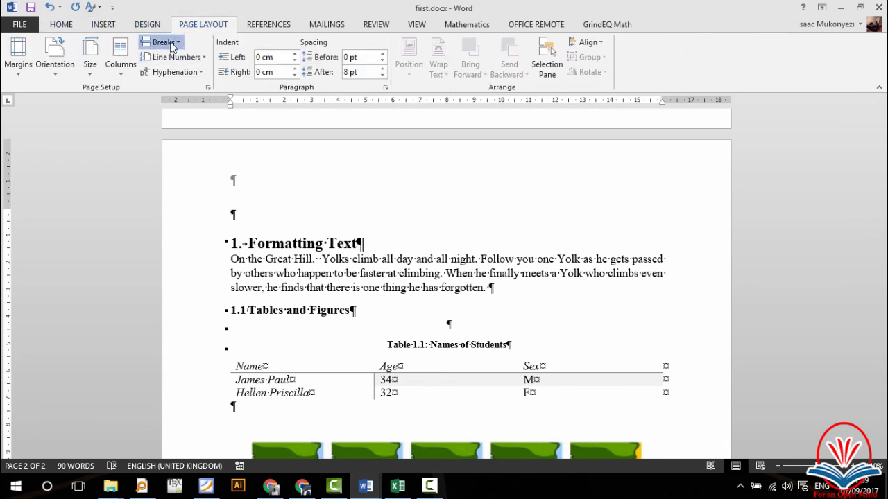
click(171, 44)
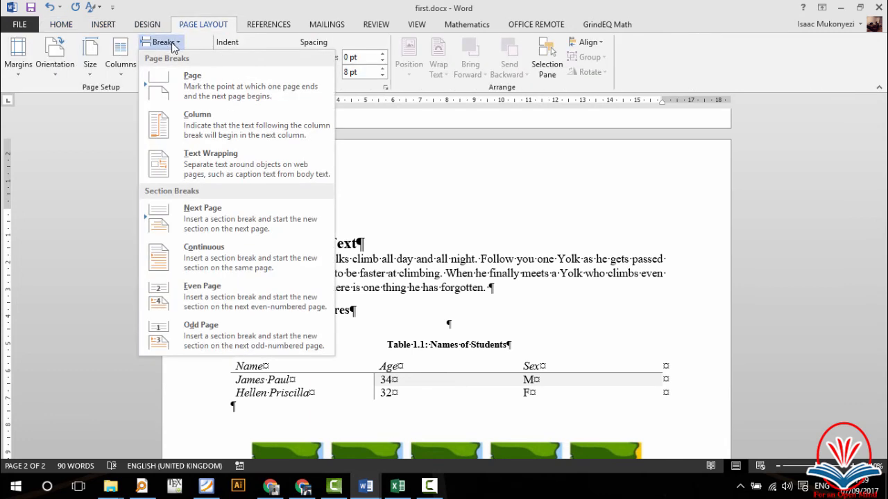
click(250, 220)
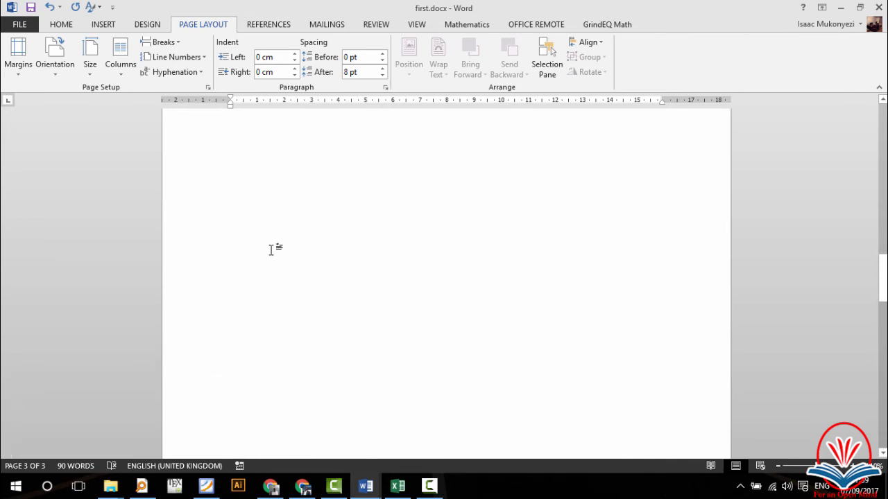
Step: Place the cursor on the blank second page and switch to the References tab
scroll(271, 250, up, 5)
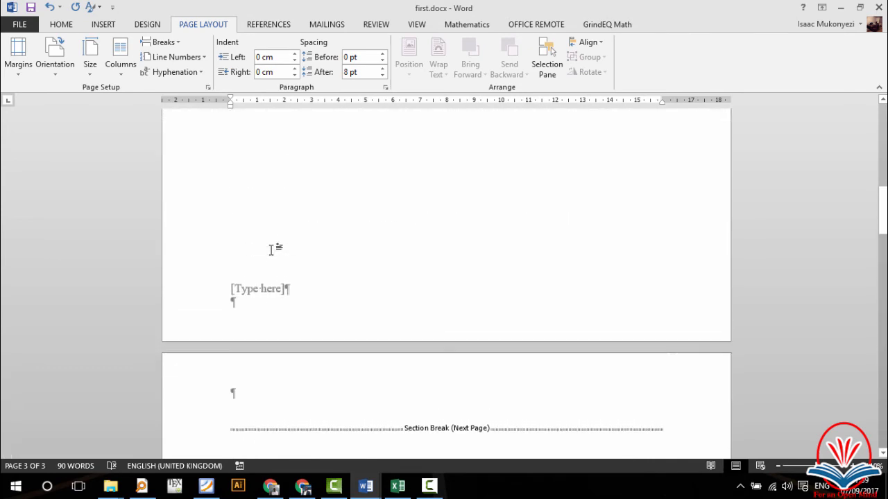
scroll(271, 250, down, 2)
click(276, 349)
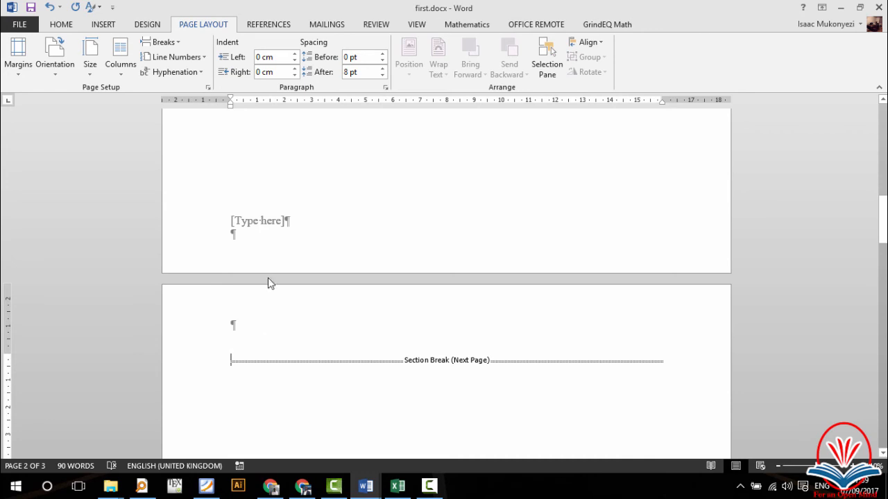
click(275, 184)
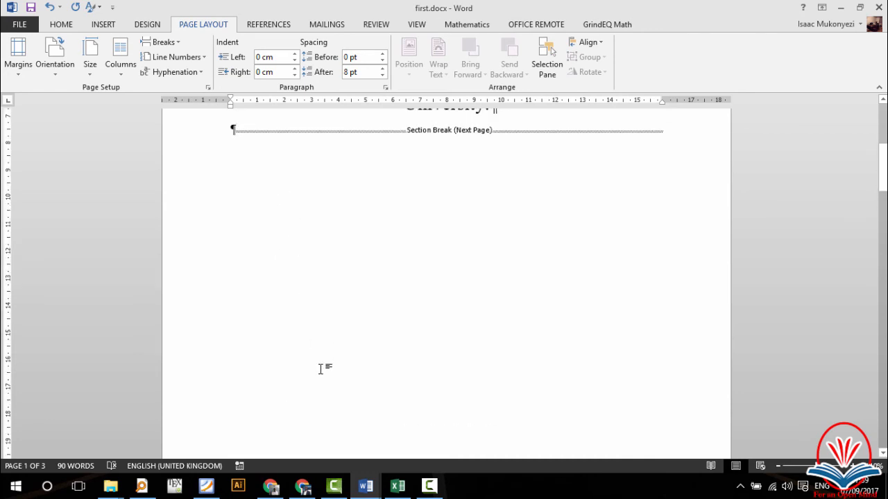
scroll(316, 347, up, 2)
scroll(321, 350, down, 12)
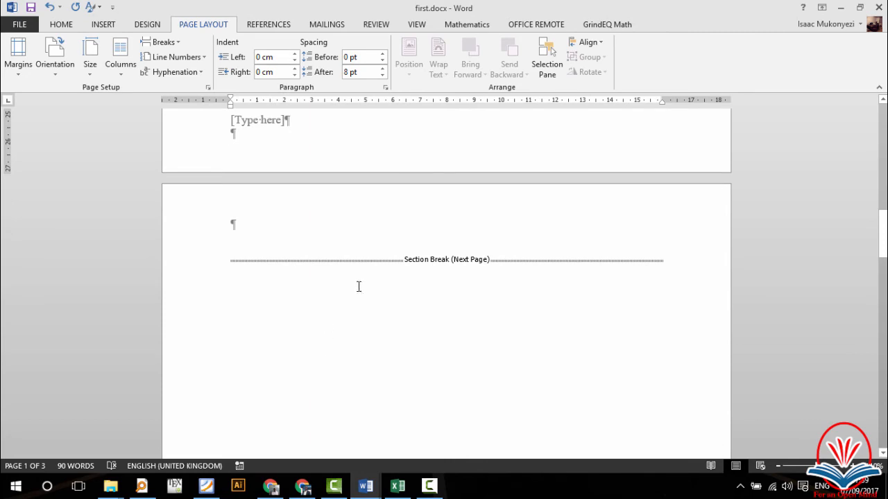
scroll(361, 277, down, 5)
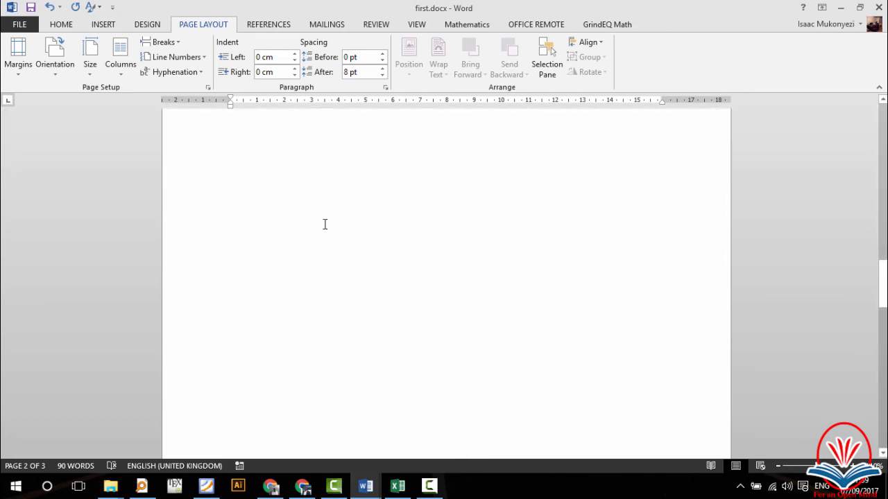
scroll(325, 224, down, 12)
scroll(324, 224, up, 10)
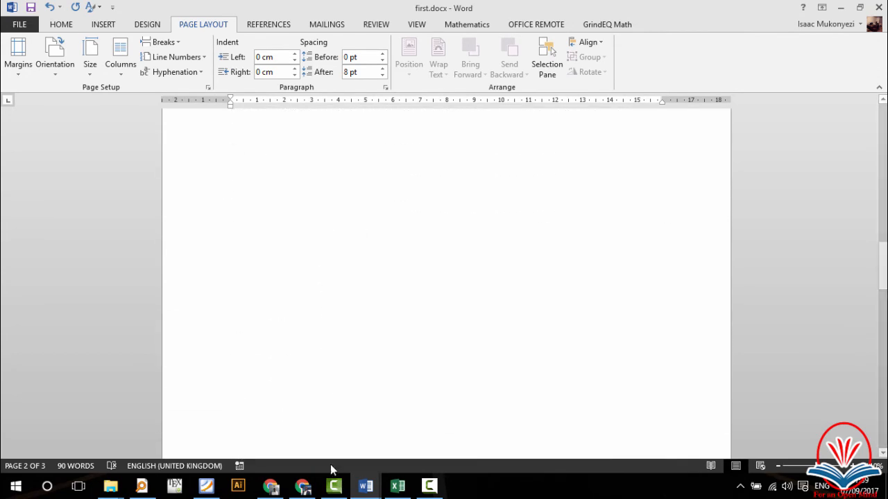
scroll(325, 330, up, 5)
scroll(326, 339, down, 3)
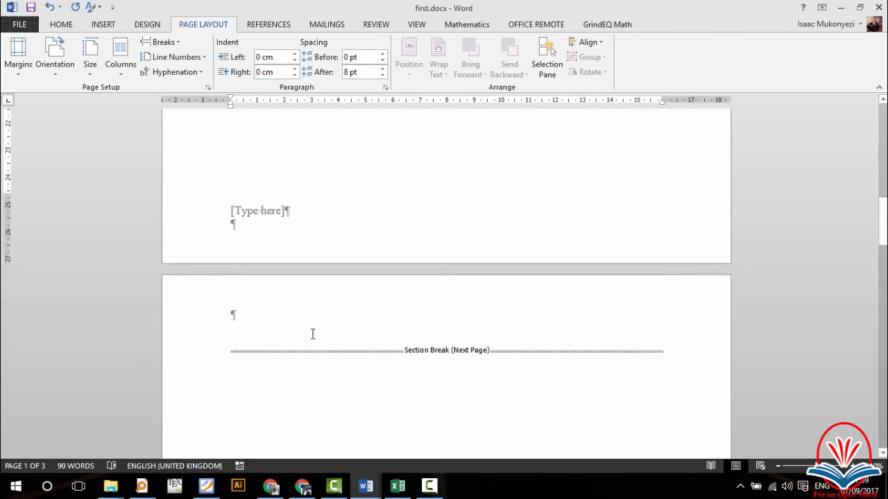
click(232, 353)
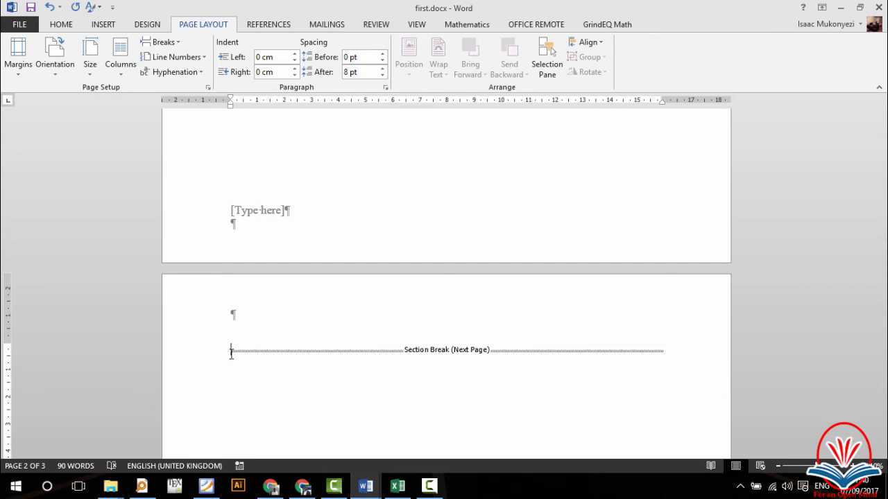
click(273, 26)
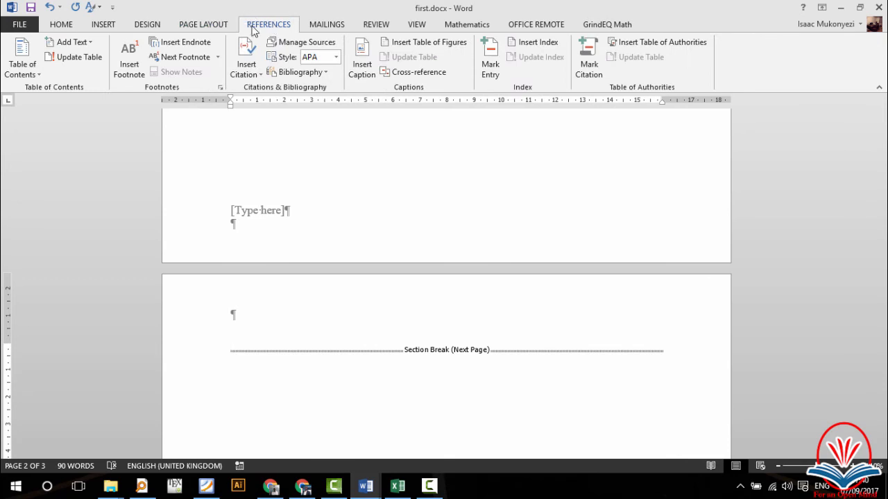
Step: Insert Automatic Table 1 on page 2, listing '1. Formatting Text' and '1.1 Tables and Figures' on page 3
click(25, 75)
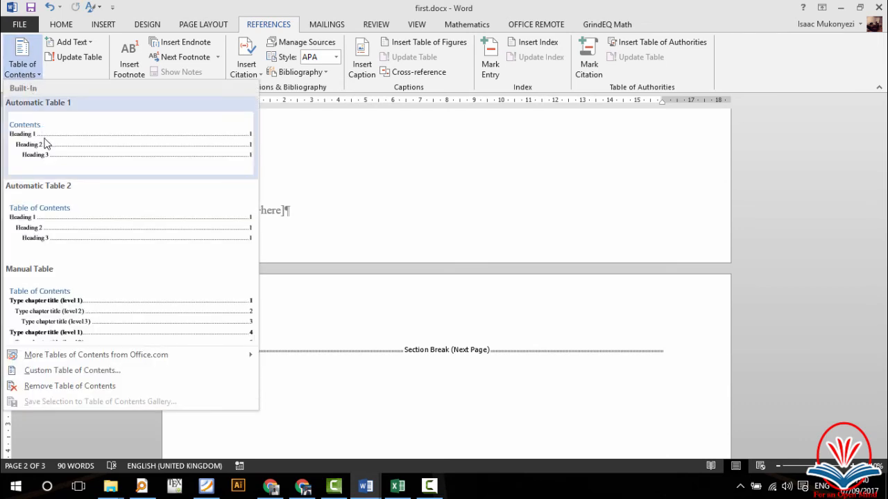
click(46, 144)
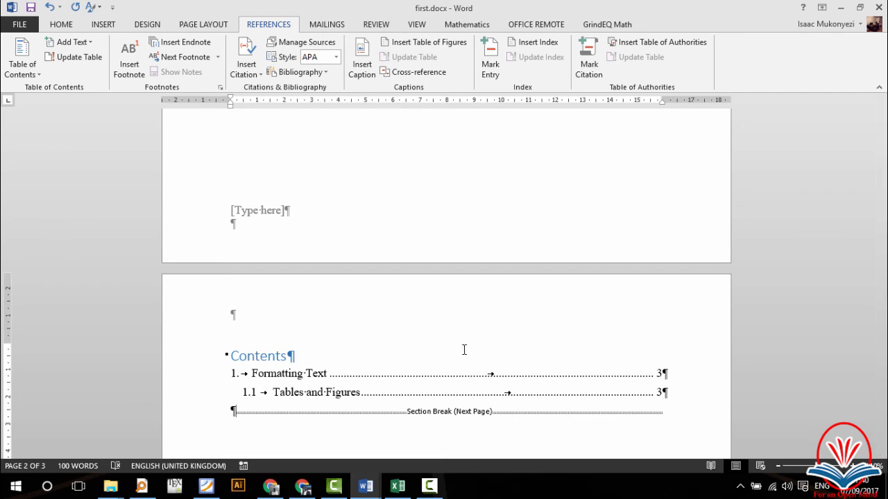
scroll(443, 382, down, 2)
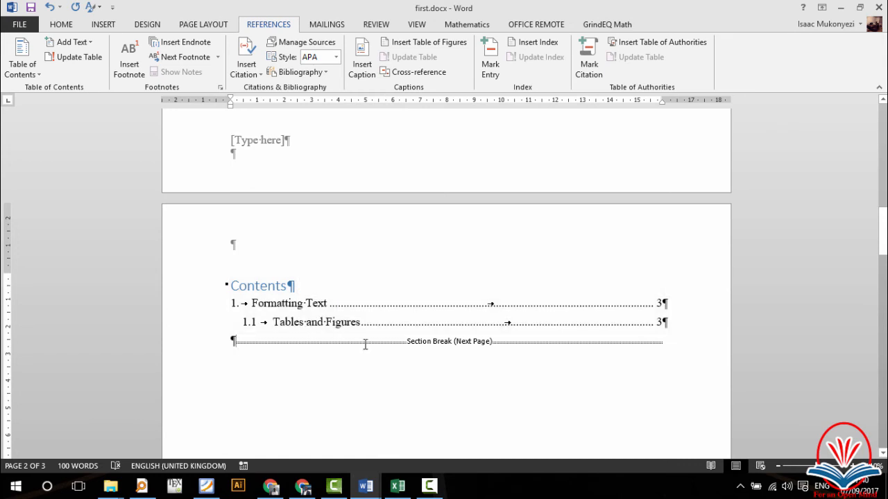
Step: Add blank lines below the table of contents until the section break creates a fourth, empty page
key(Return)
key(Return)
key(Return)
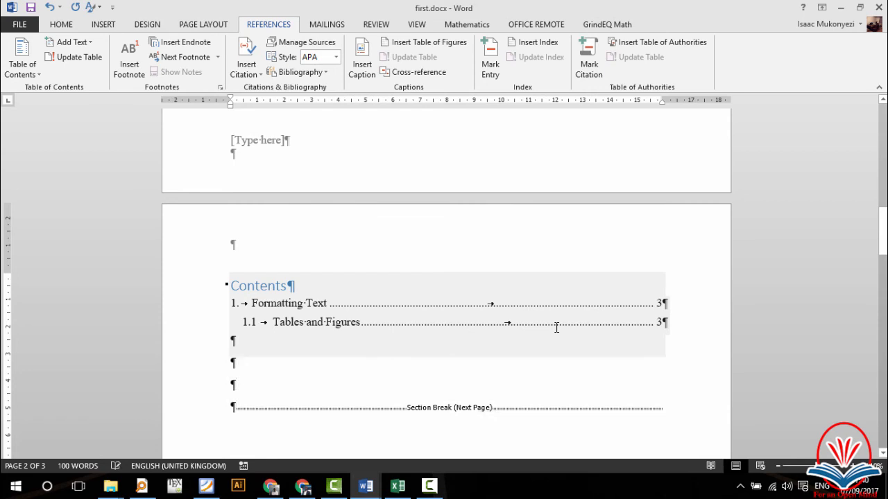
key(Return)
key(Return)
key(Return)
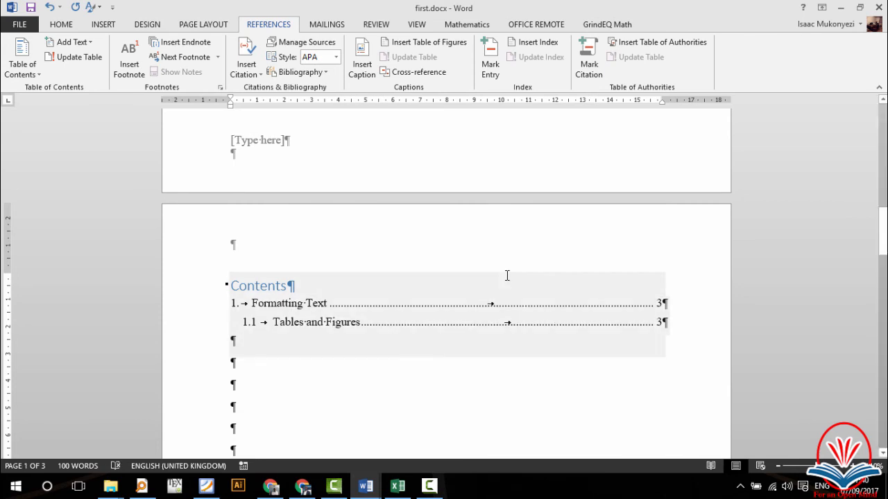
scroll(507, 275, down, 6)
scroll(507, 276, down, 3)
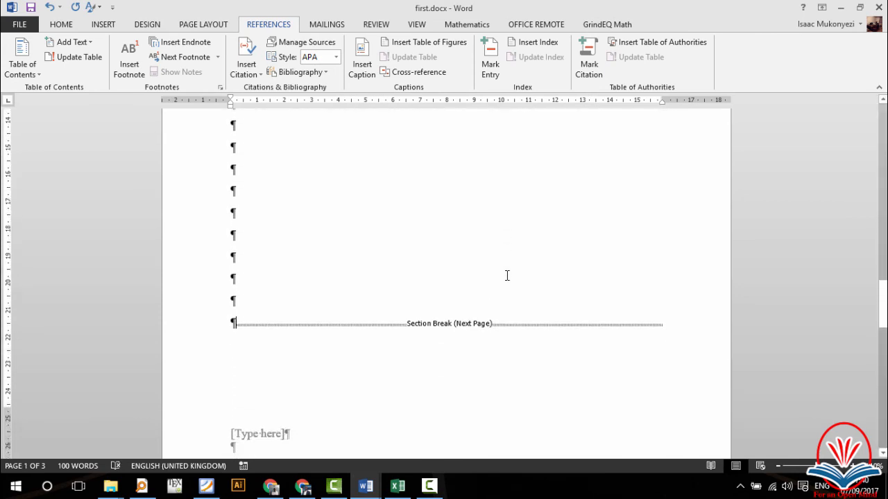
scroll(507, 276, up, 2)
key(Return)
key(Return)
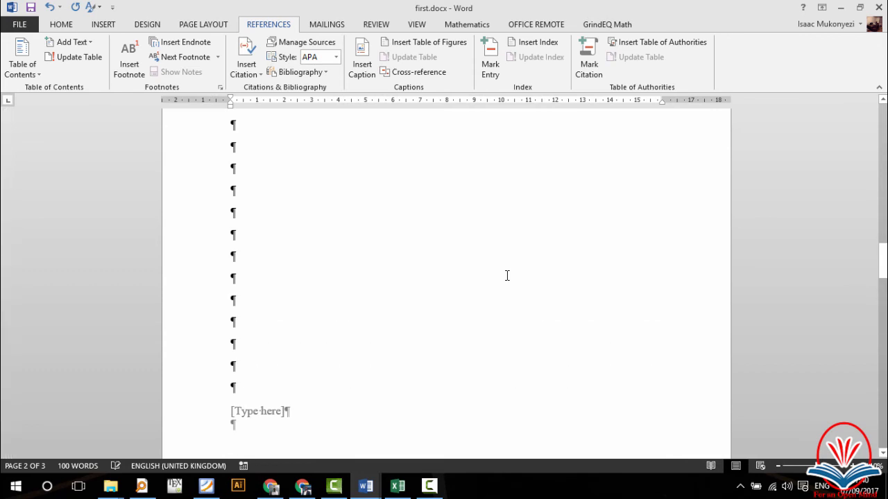
scroll(475, 352, down, 3)
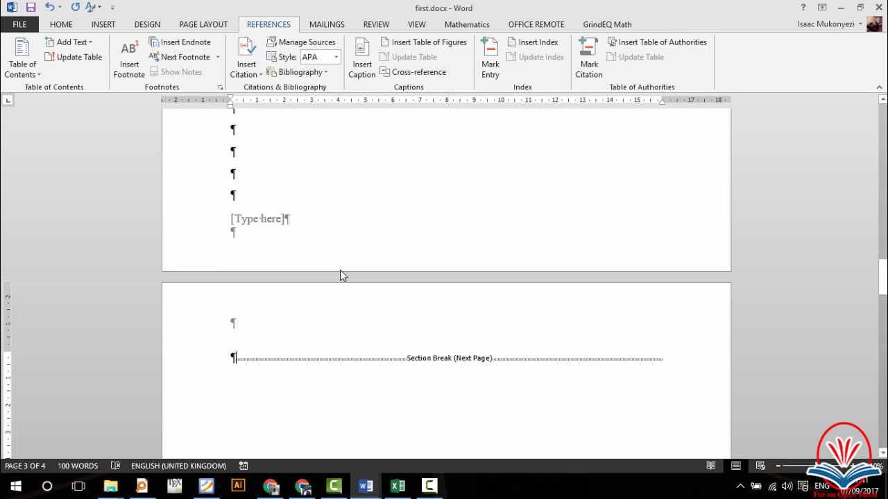
Step: Type a 'List of Figures' heading on the new page and apply the Heading 1 style to it
key(Return)
text(List of)
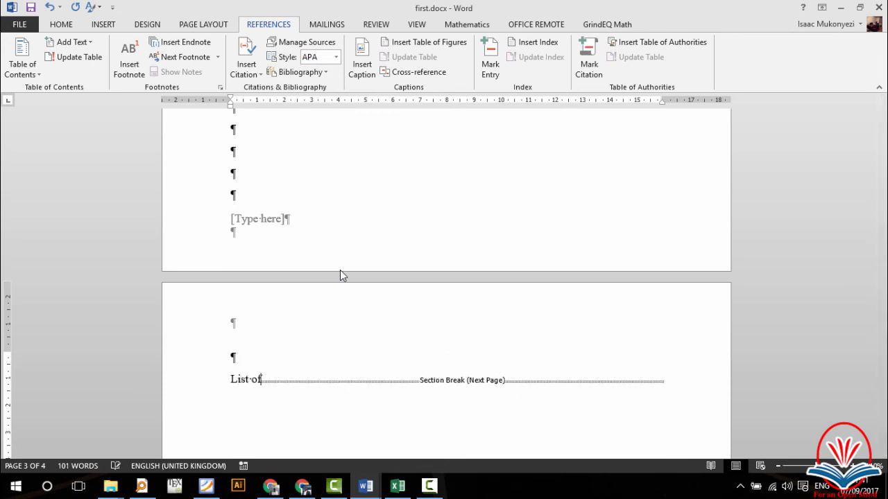
text( Figures)
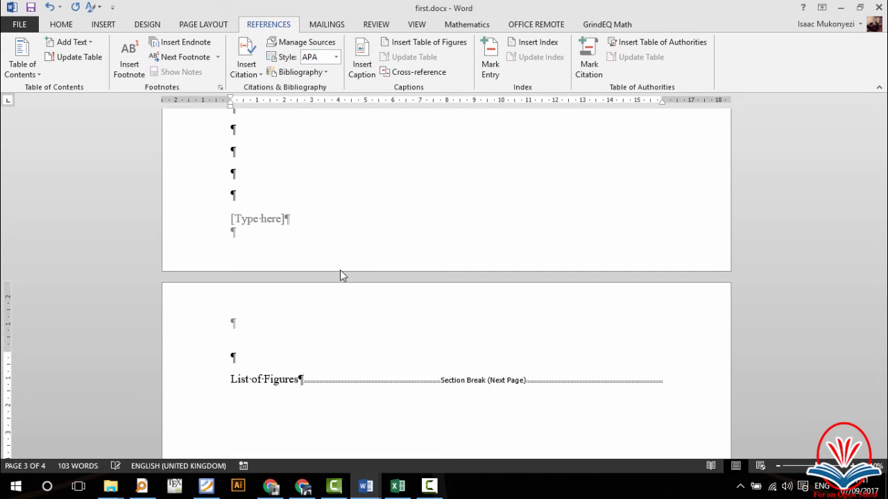
key(Return)
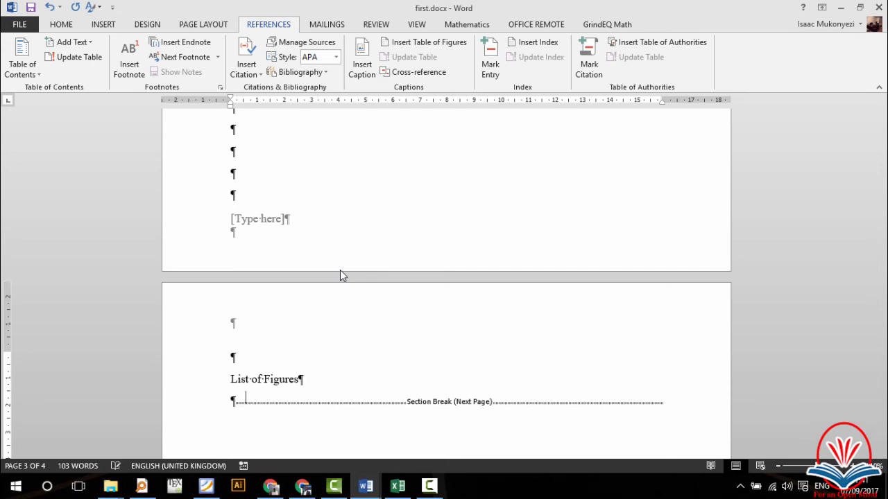
click(208, 383)
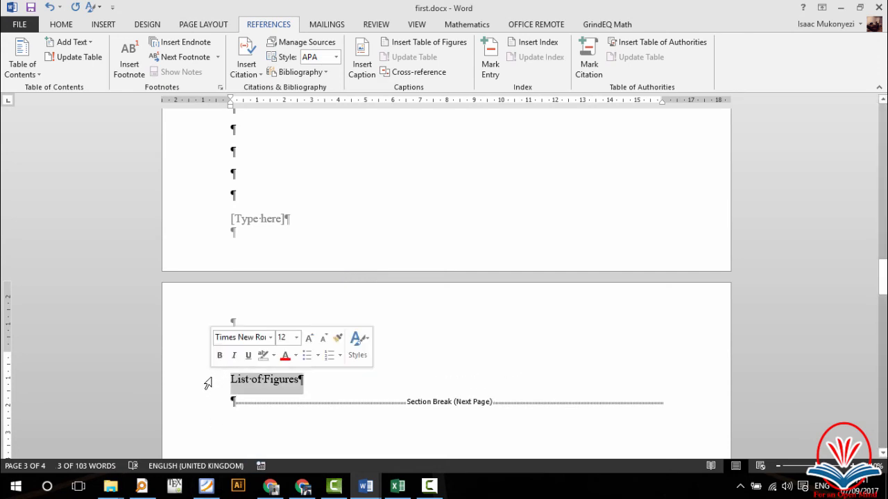
click(57, 25)
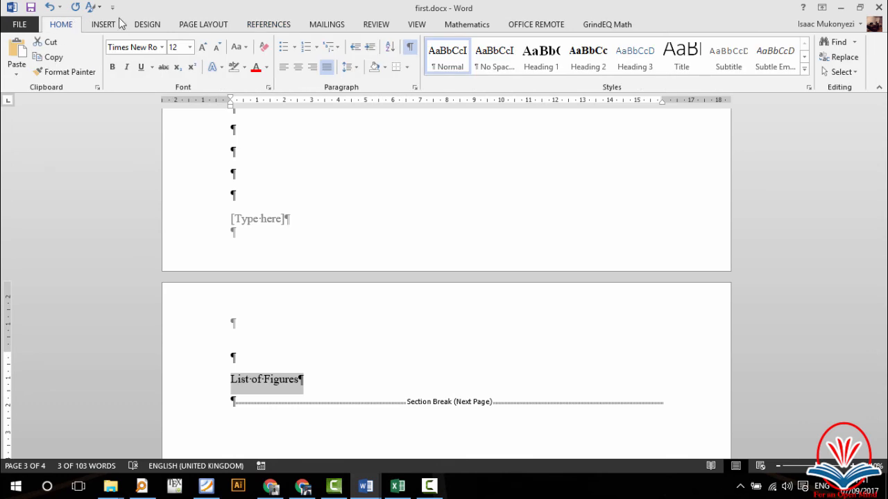
click(545, 68)
click(362, 398)
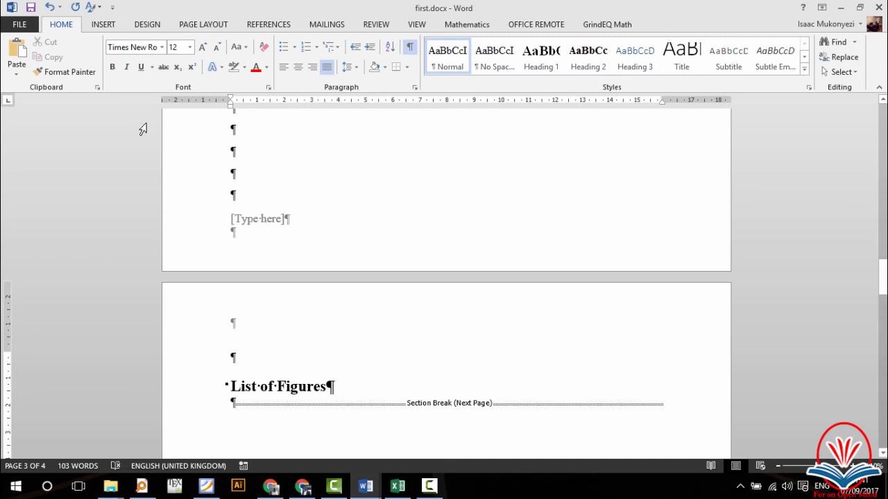
click(265, 24)
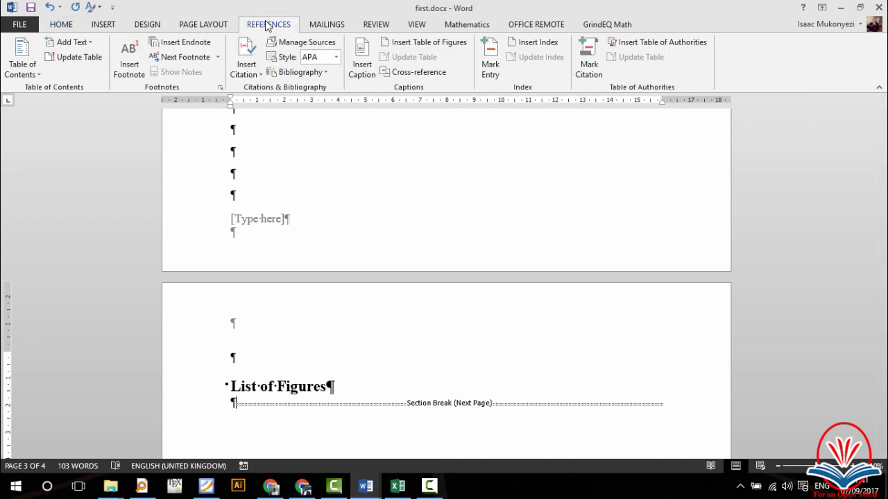
Step: Insert a table of figures under the heading and rename the heading to 'List of Tables'
click(417, 43)
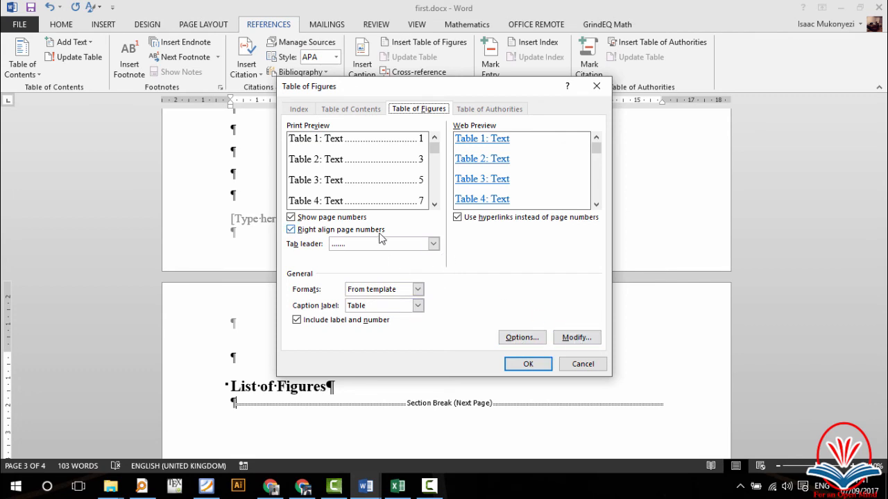
click(525, 362)
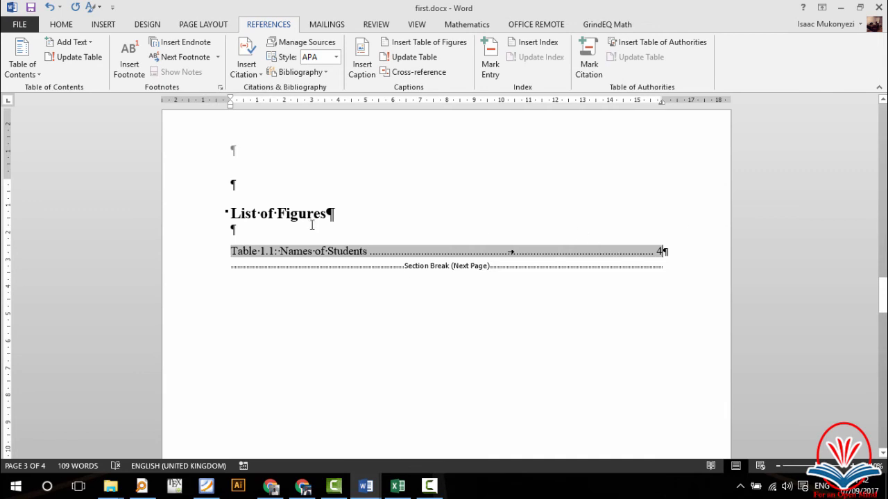
drag(328, 214, 278, 209)
text(Tab)
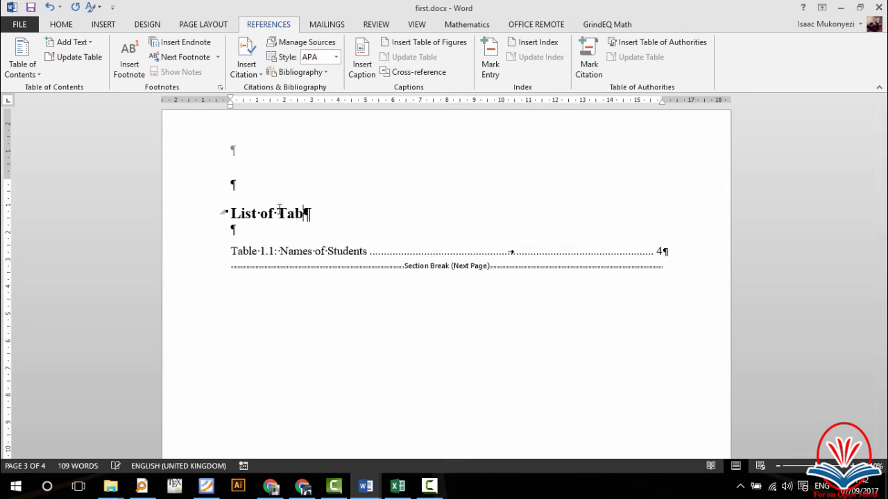
text(les)
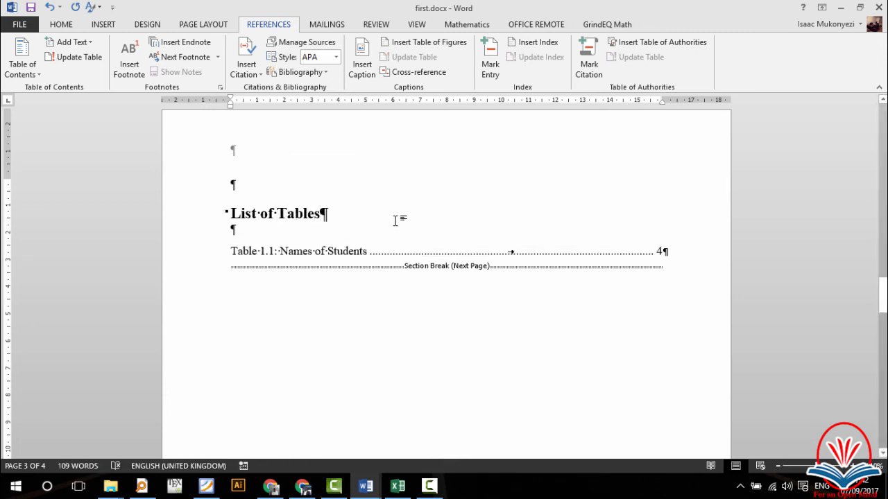
Step: Add blank lines after the 'Table 1.1: Names of Students' entry so the list fills its page
click(692, 255)
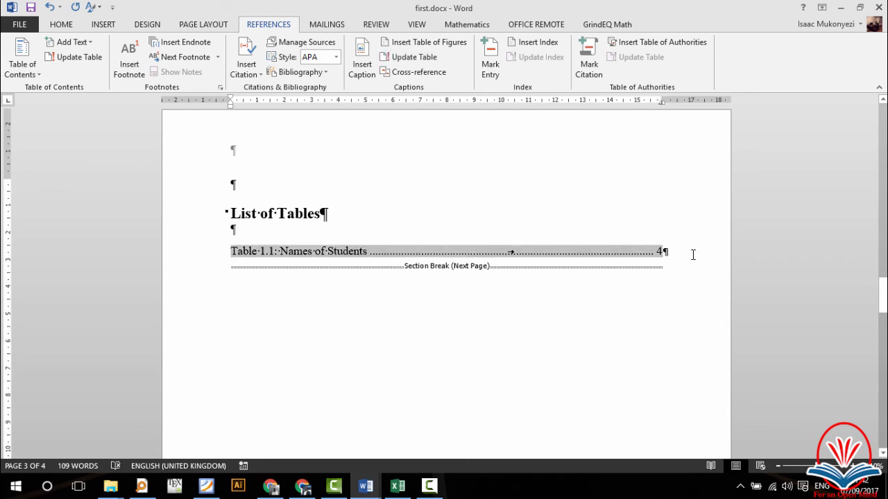
key(Down)
key(Return)
key(Return)
key(Return)
key(Return)
key(Return)
key(Return)
key(Return)
key(Return)
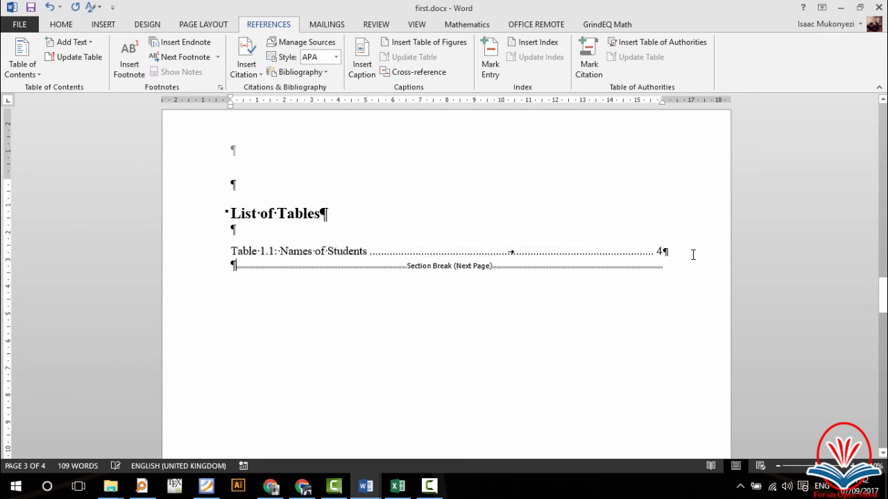
key(Return)
key(Return)
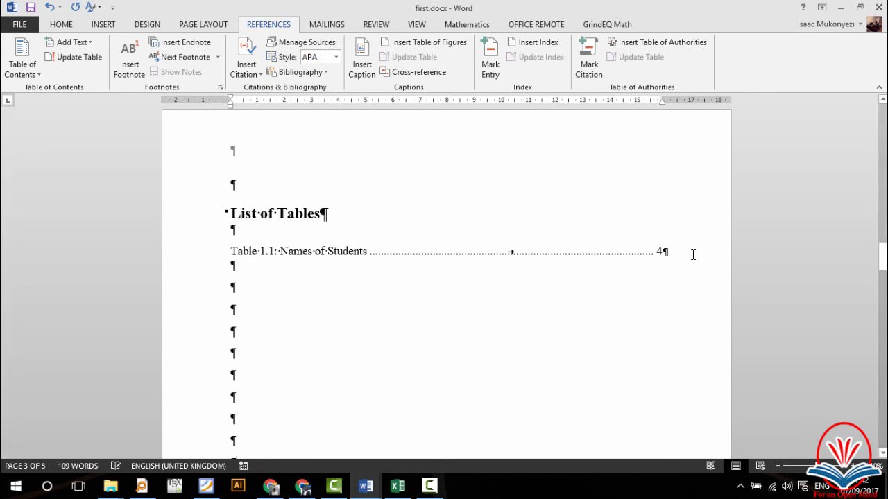
Step: Type a 'List of Figures' title above the next page's section break, removing the extra space
scroll(698, 280, down, 5)
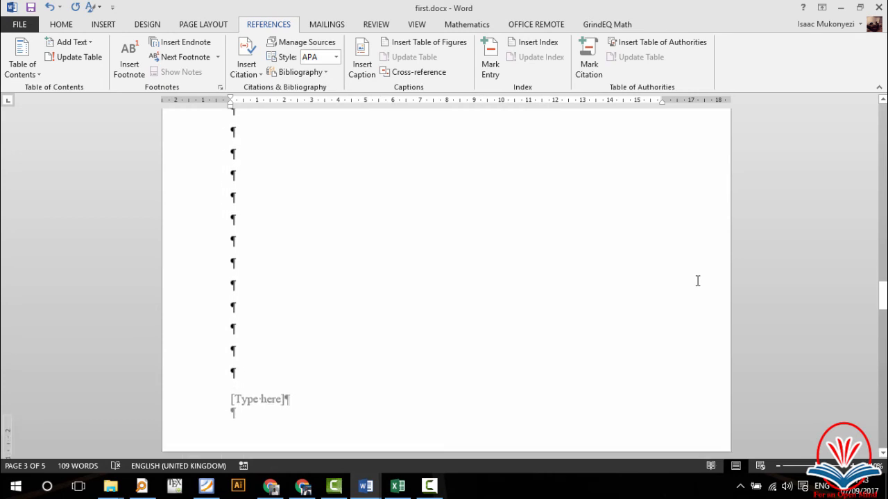
scroll(697, 281, down, 3)
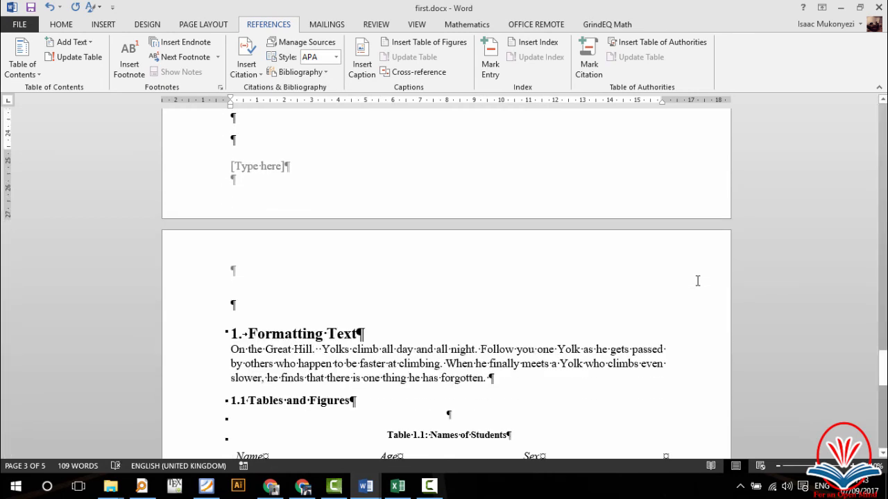
scroll(676, 400, up, 3)
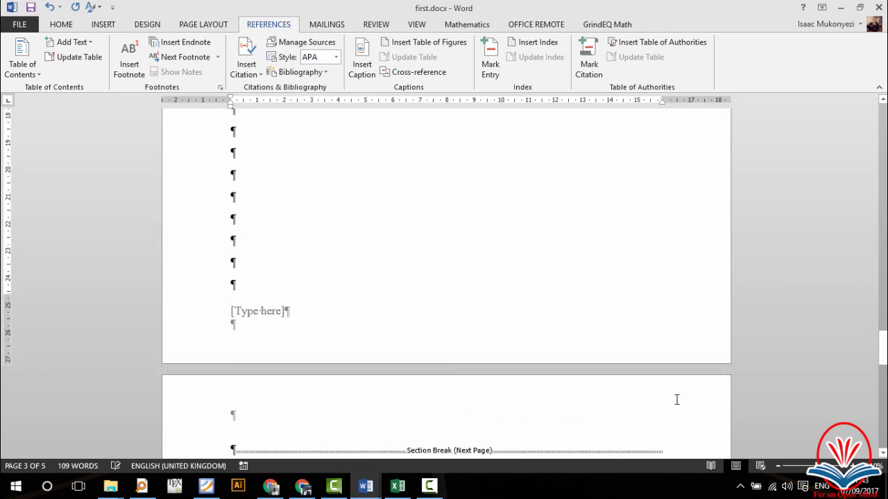
key(Return)
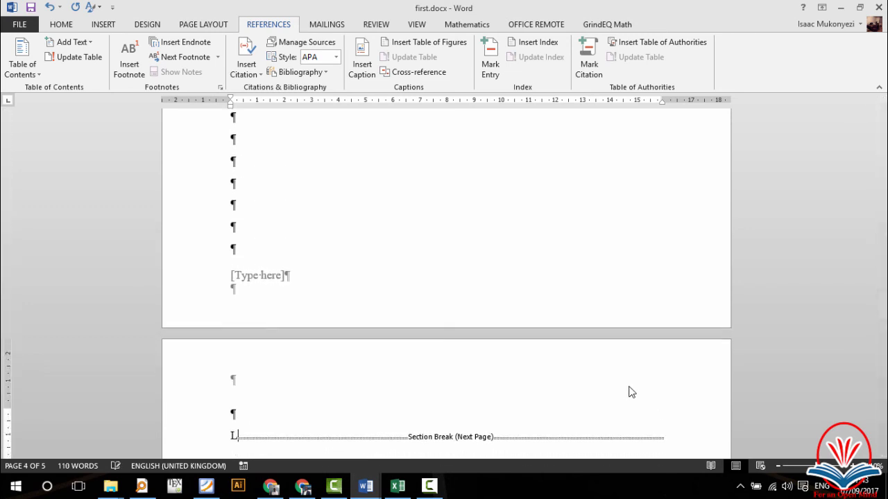
text(List of)
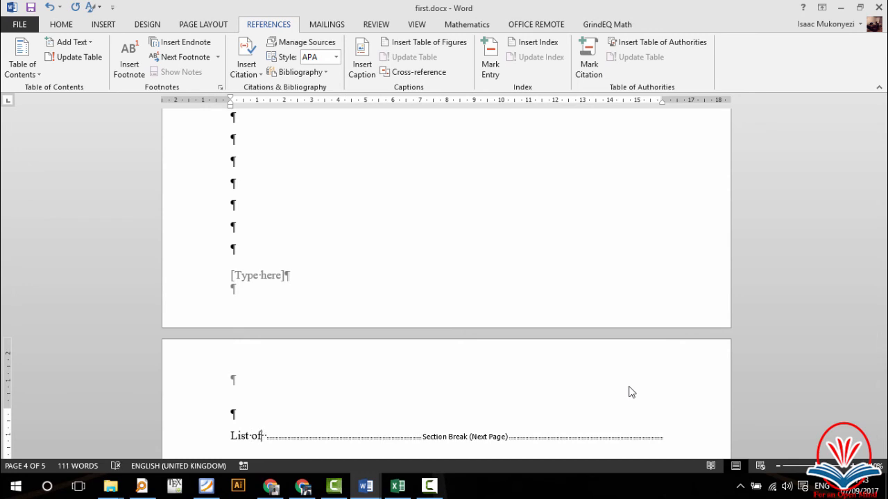
scroll(637, 396, down, 15)
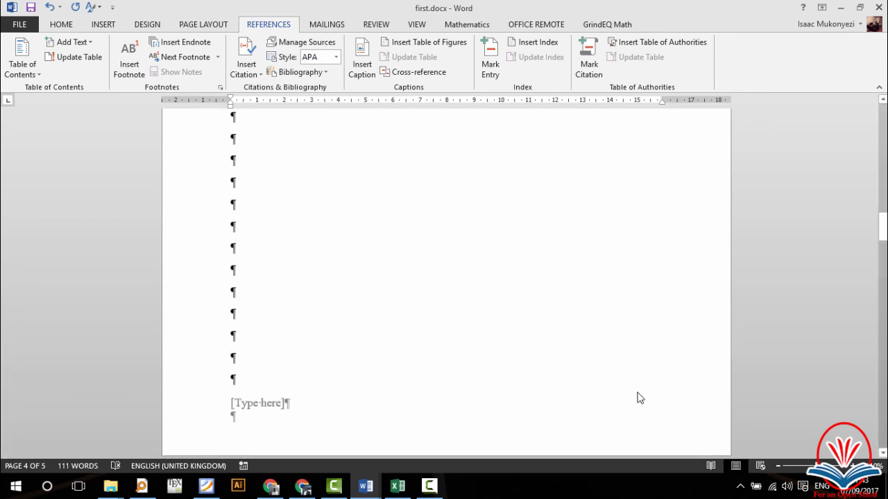
scroll(639, 399, up, 15)
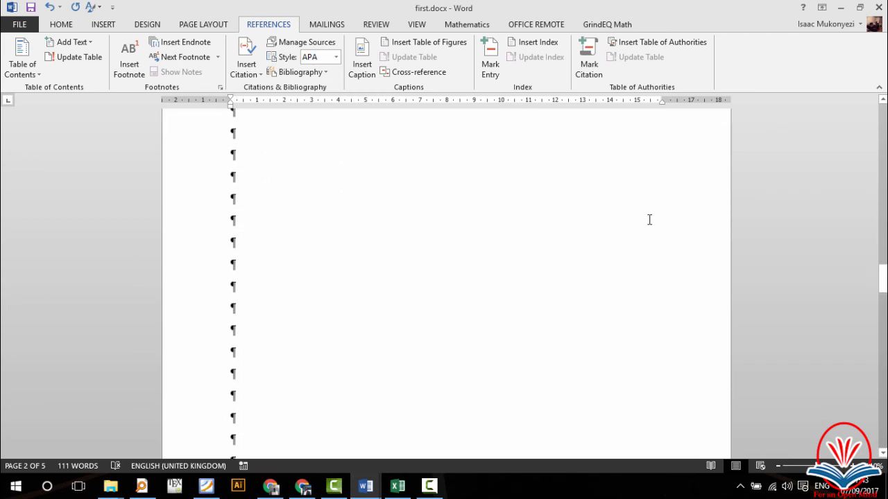
scroll(649, 219, down, 10)
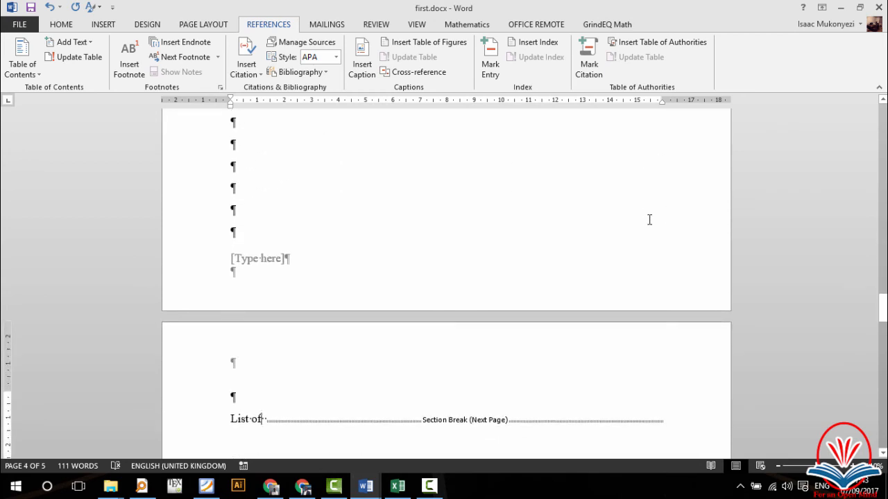
text(Figures)
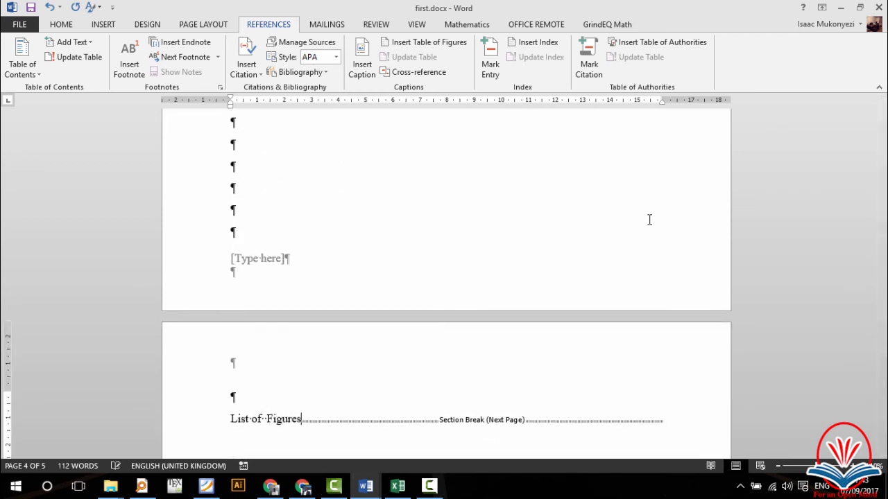
key(Return)
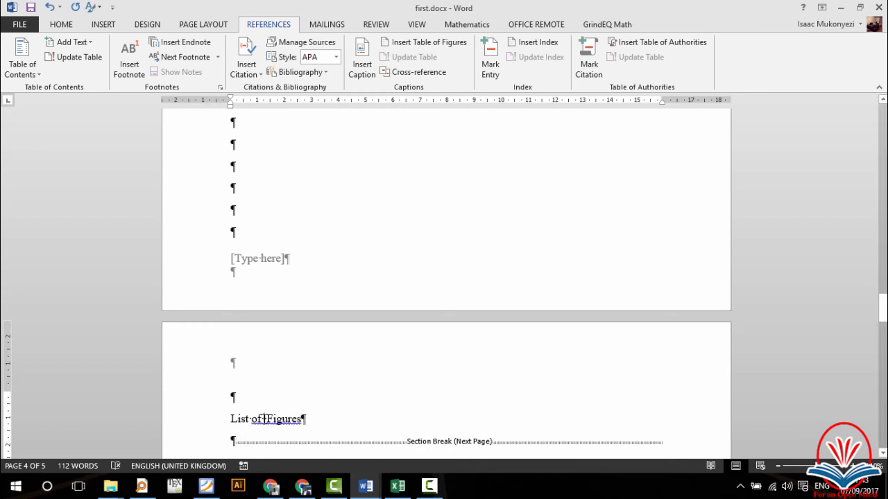
key(BackSpace)
click(263, 442)
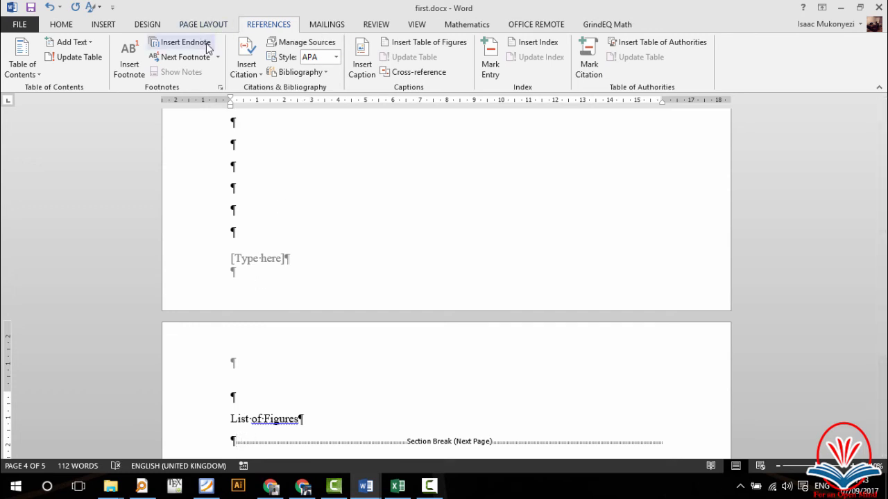
Step: Insert the list of figures showing 'Figure 1.1: Student Image' and style its title Heading 1
click(423, 43)
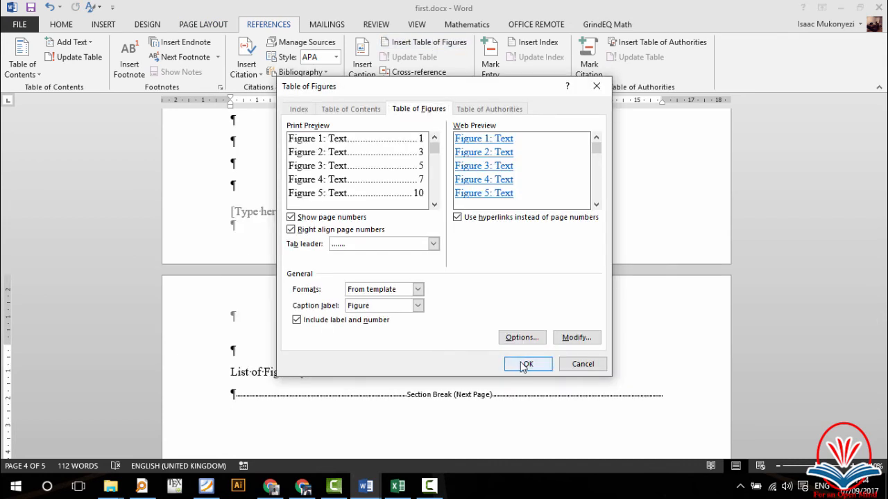
click(524, 365)
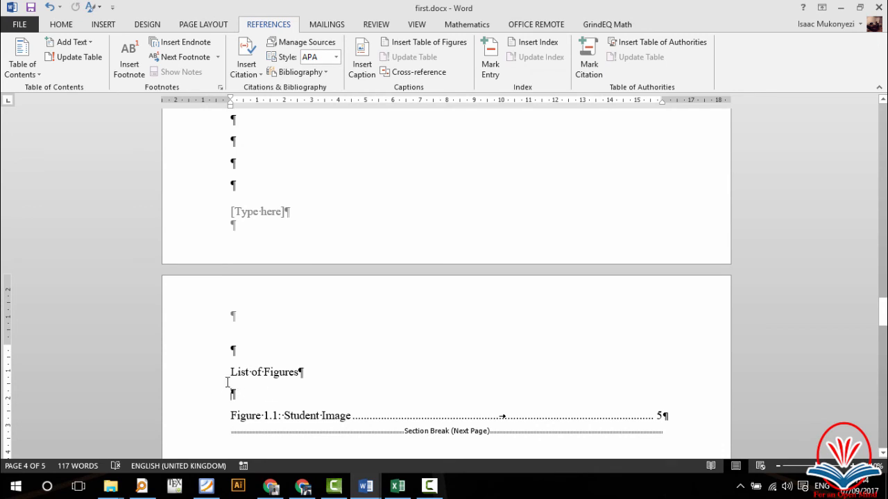
click(199, 380)
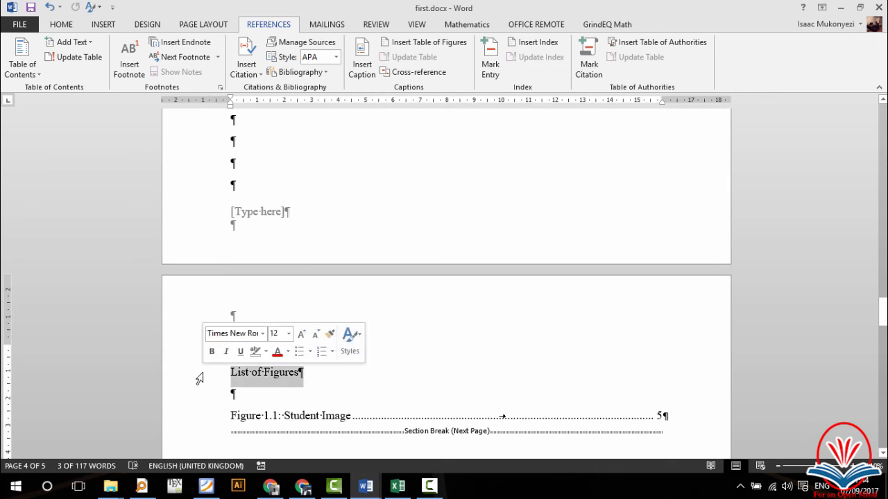
click(70, 25)
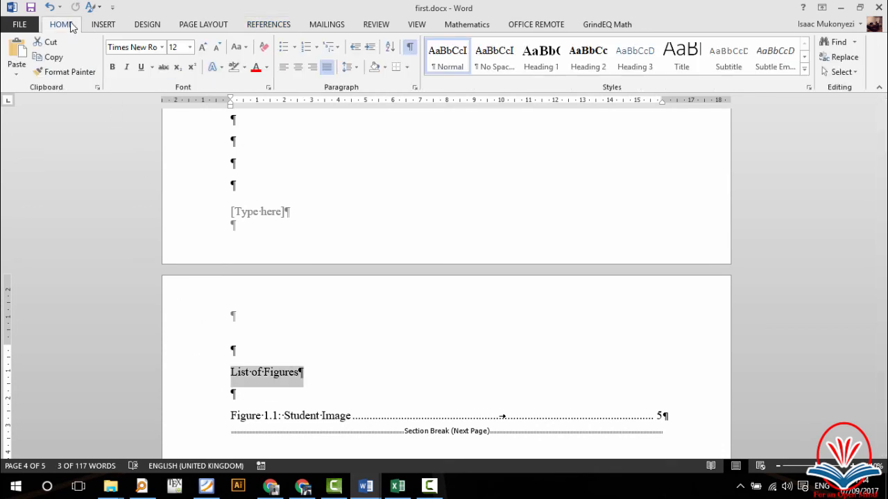
click(541, 67)
click(541, 68)
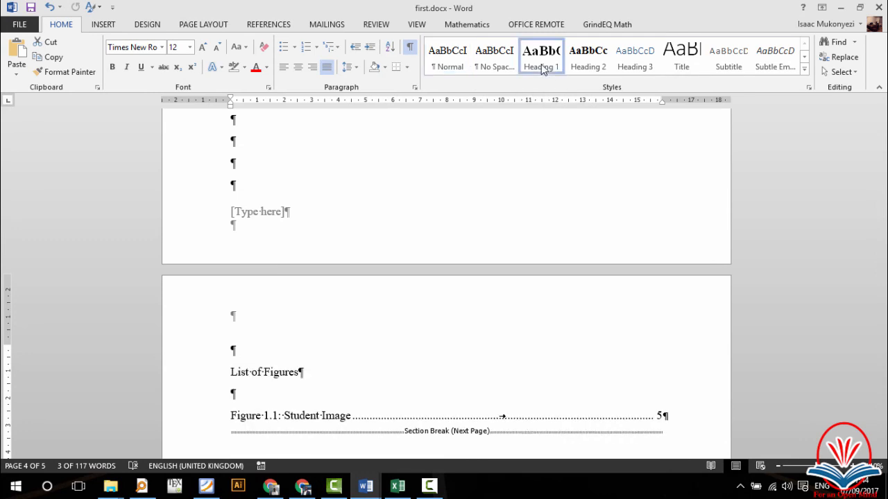
Step: Delete the blank line beneath the List of Figures title
click(276, 401)
key(BackSpace)
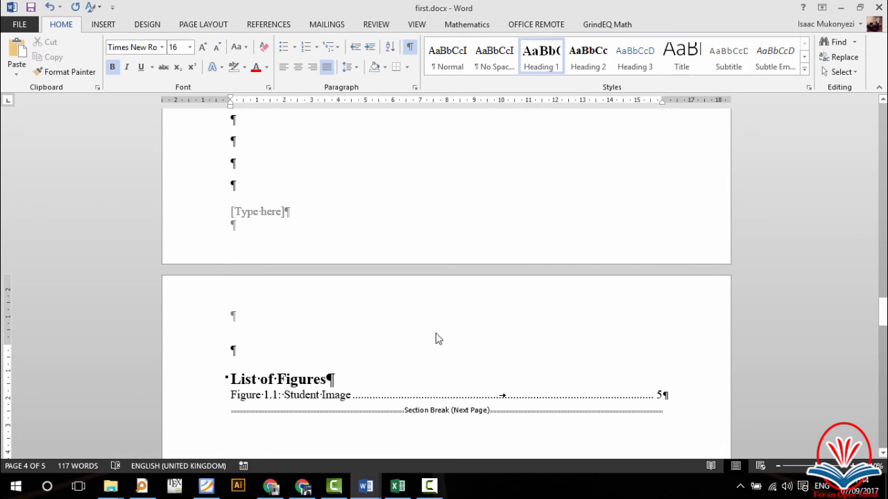
scroll(436, 338, up, 10)
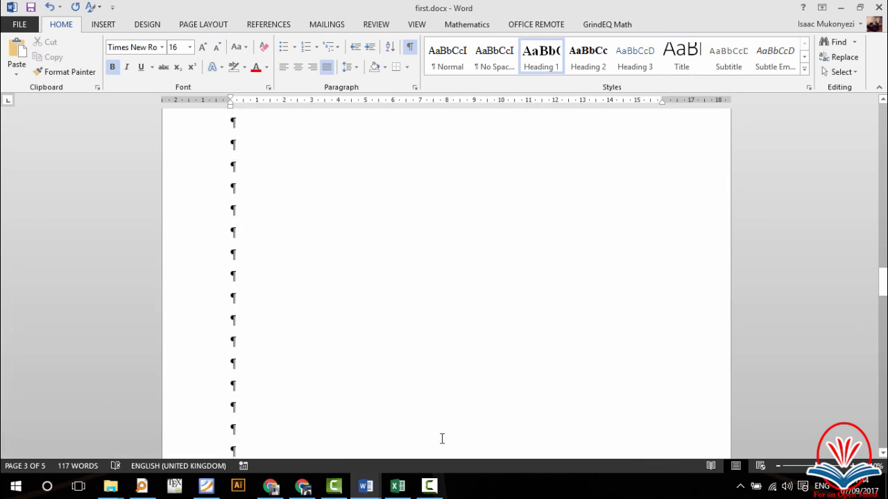
scroll(451, 264, up, 5)
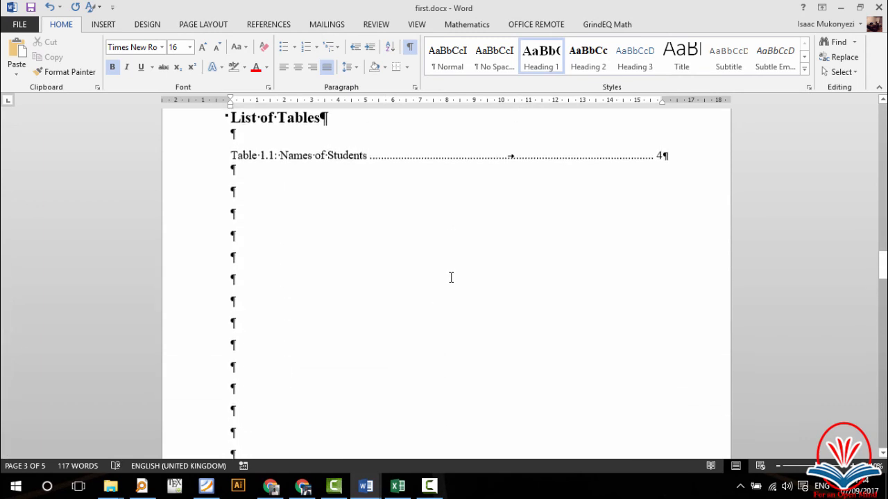
scroll(450, 277, down, 12)
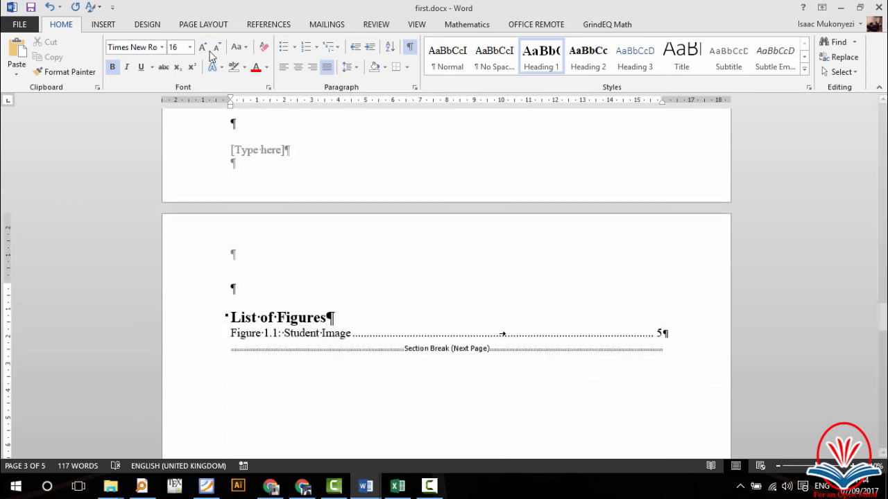
click(267, 25)
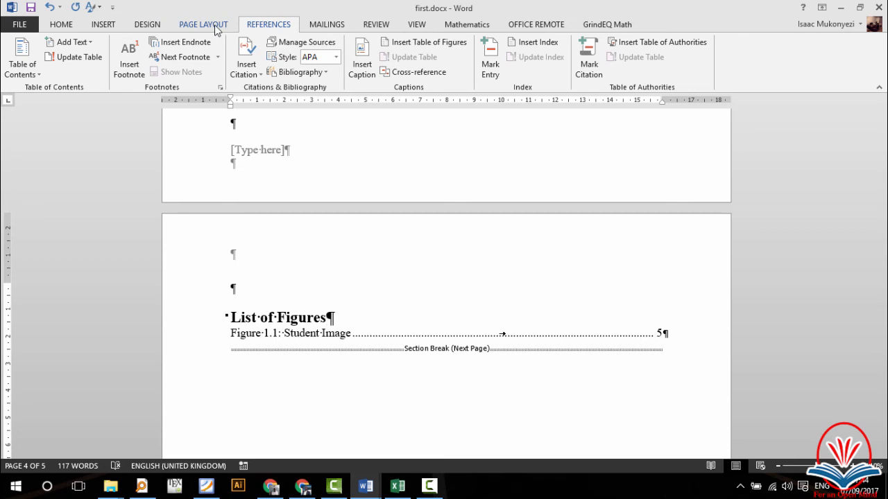
click(102, 27)
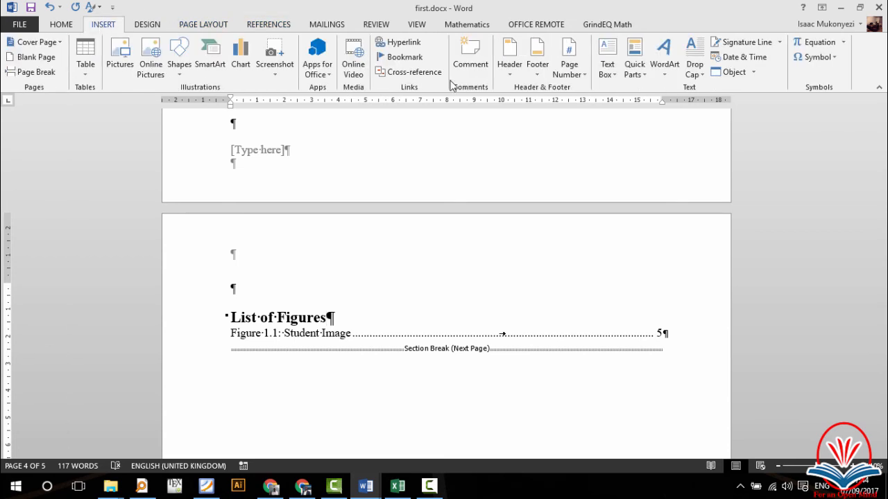
click(539, 64)
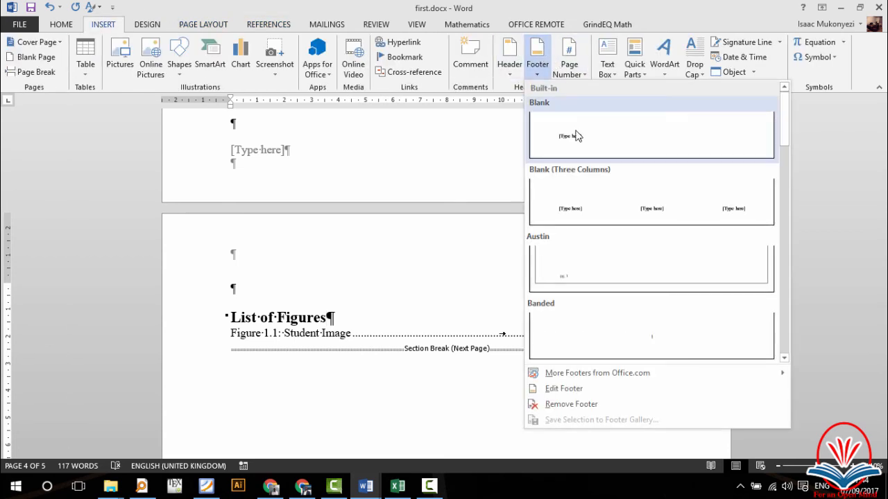
Step: Add a Blank footer and move into the chapter 1 section's header
click(575, 136)
click(313, 402)
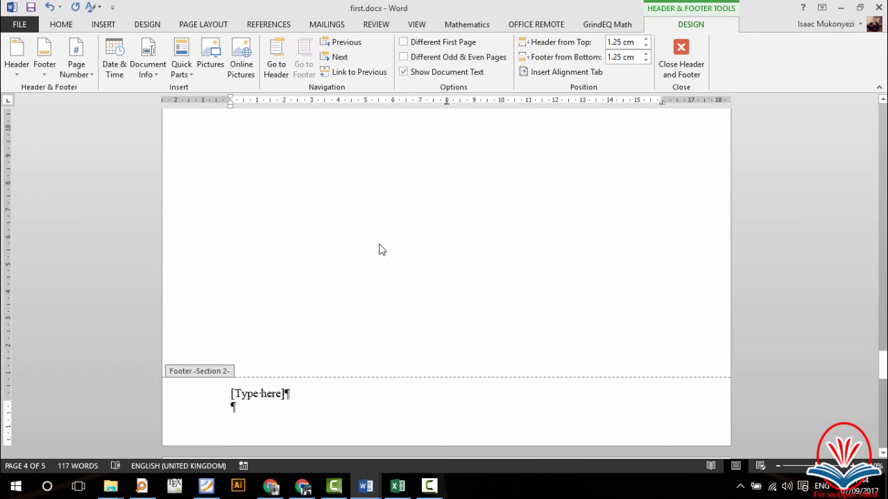
scroll(379, 250, down, 5)
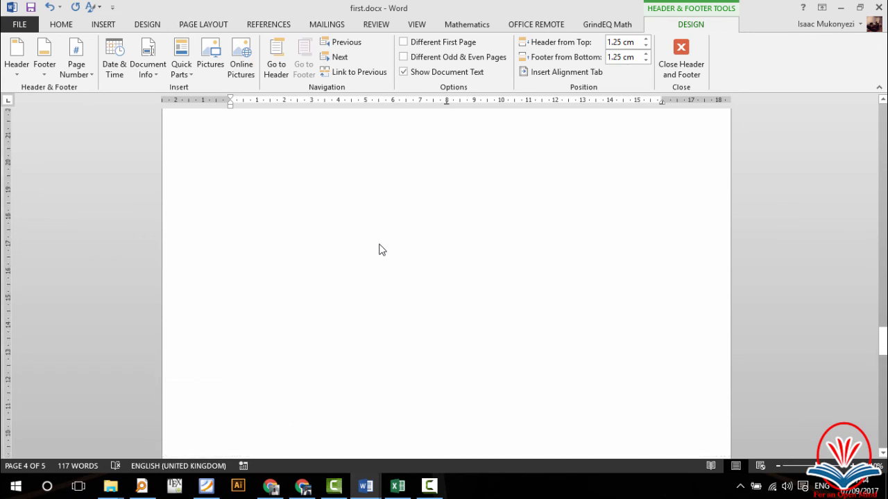
click(330, 172)
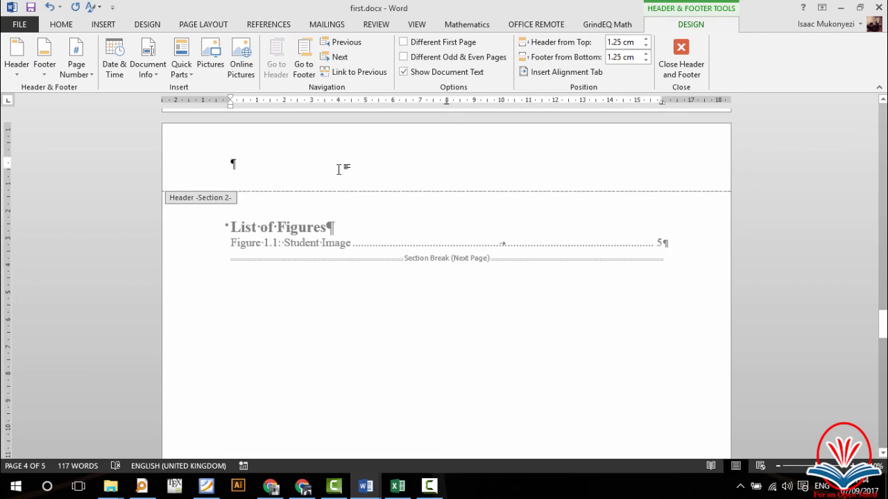
scroll(348, 233, down, 10)
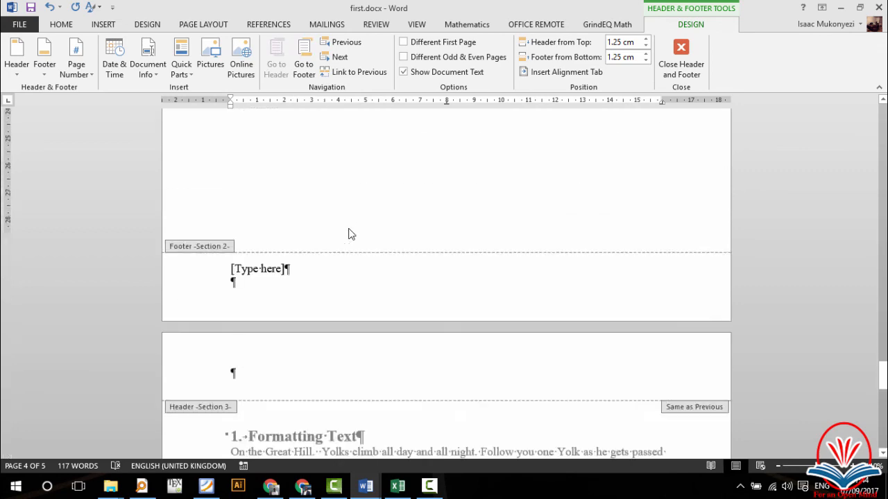
scroll(348, 233, up, 2)
scroll(348, 229, up, 5)
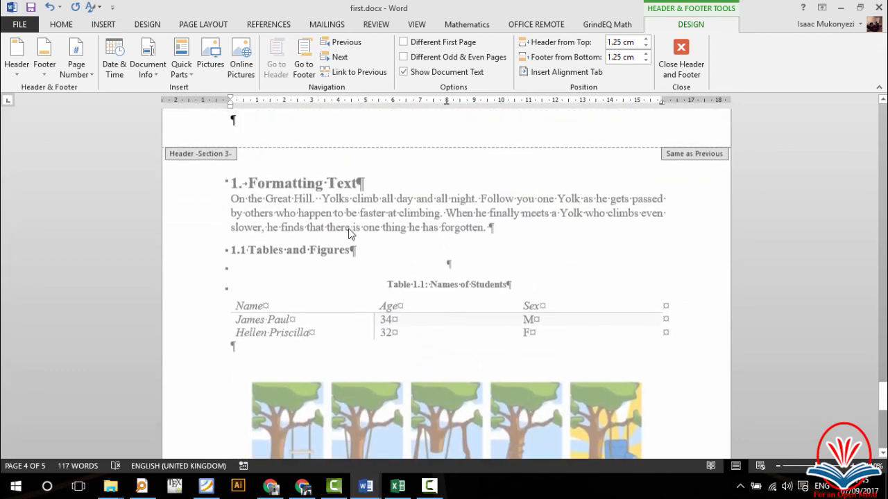
click(309, 120)
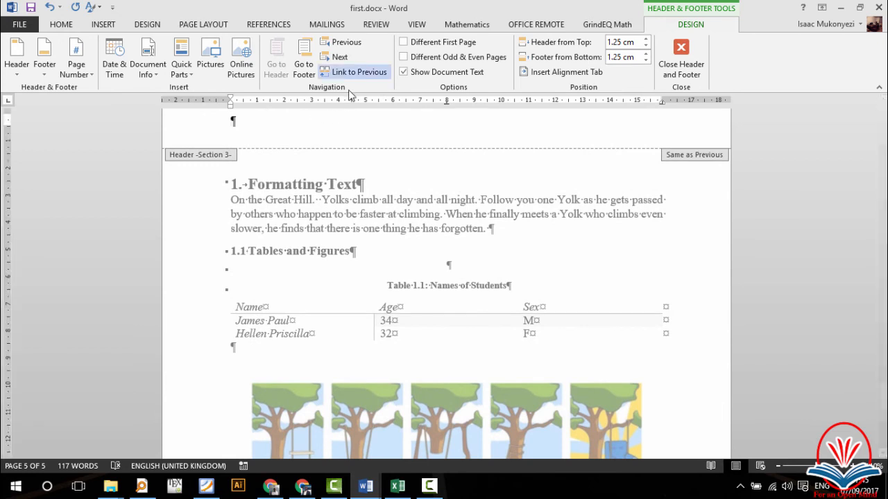
scroll(349, 90, up, 6)
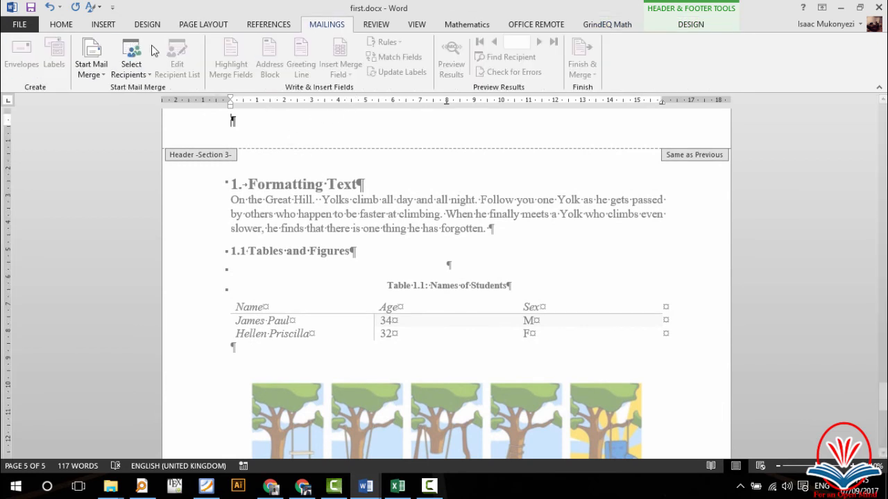
Step: Give the chapter 1 section a Blank footer and turn off Link to Previous for it
click(103, 25)
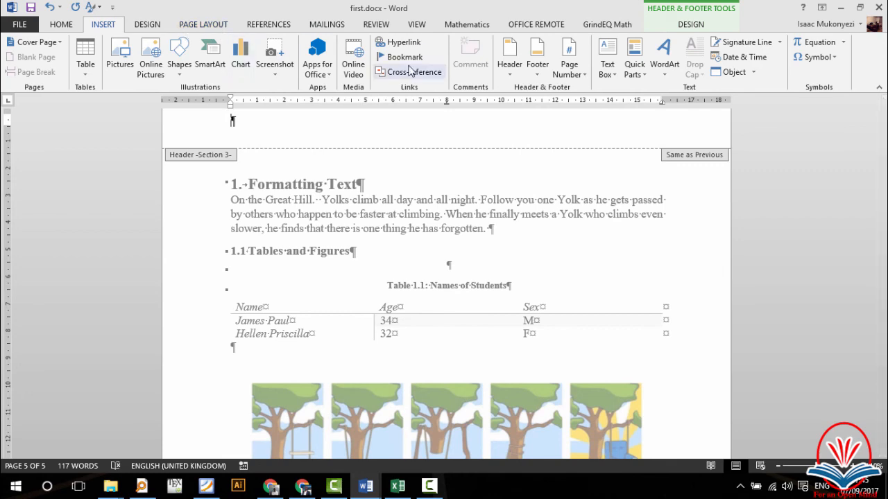
click(538, 56)
click(567, 142)
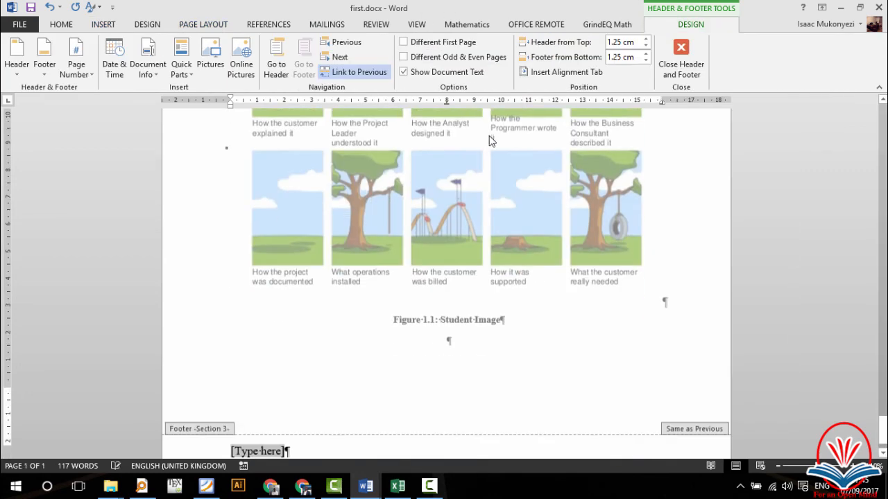
click(261, 416)
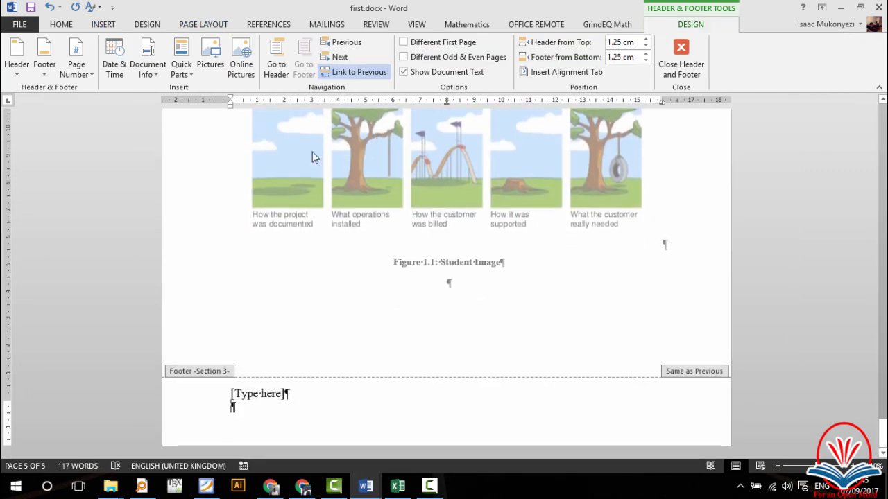
click(352, 72)
Step: Unlink the chapter 1 header from the previous section and close header and footer editing
scroll(308, 253, up, 10)
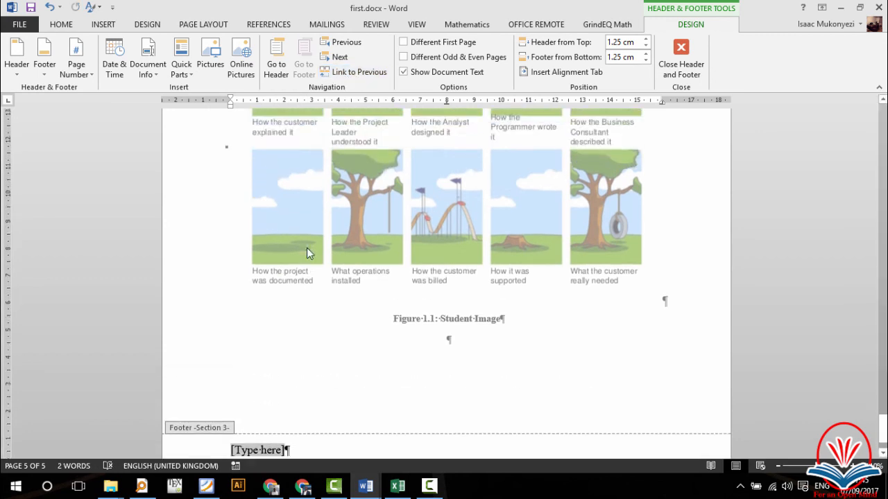
scroll(308, 253, up, 2)
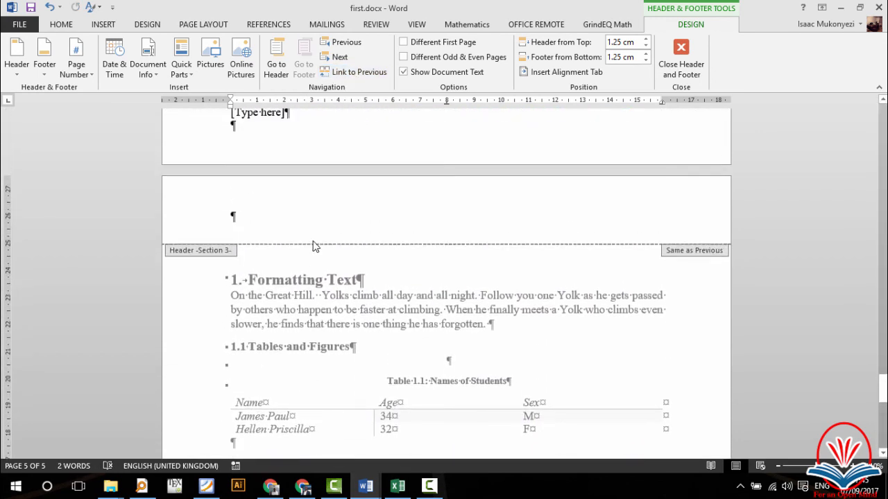
click(313, 201)
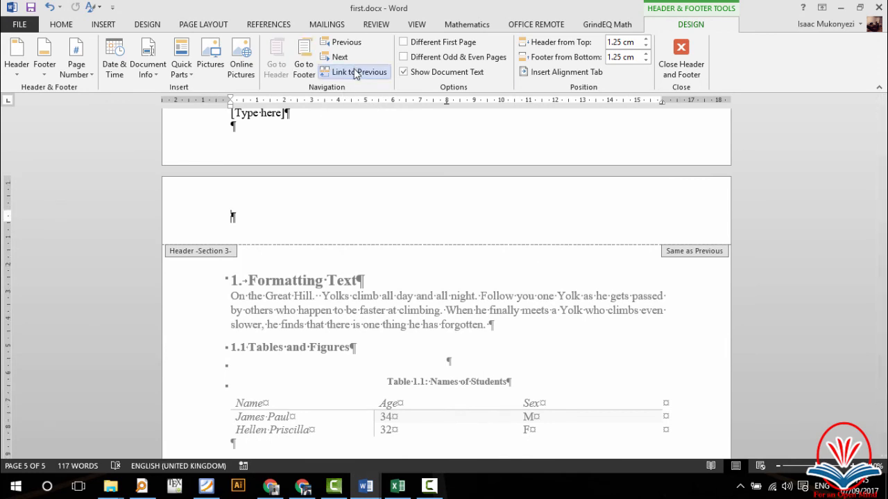
click(356, 73)
scroll(360, 220, up, 3)
scroll(360, 219, up, 8)
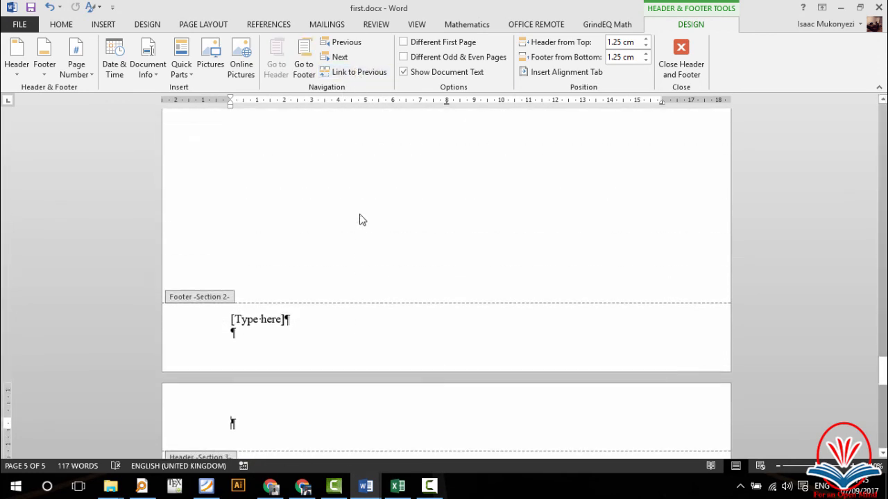
scroll(352, 365, up, 3)
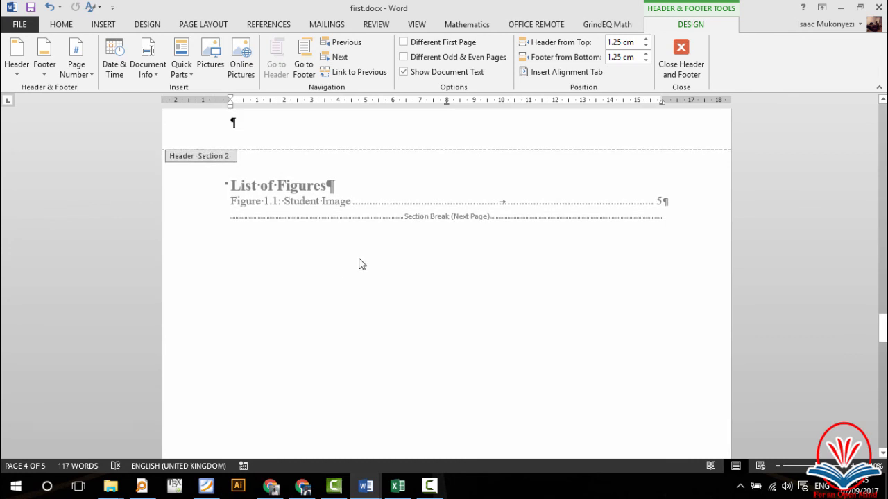
scroll(360, 265, up, 6)
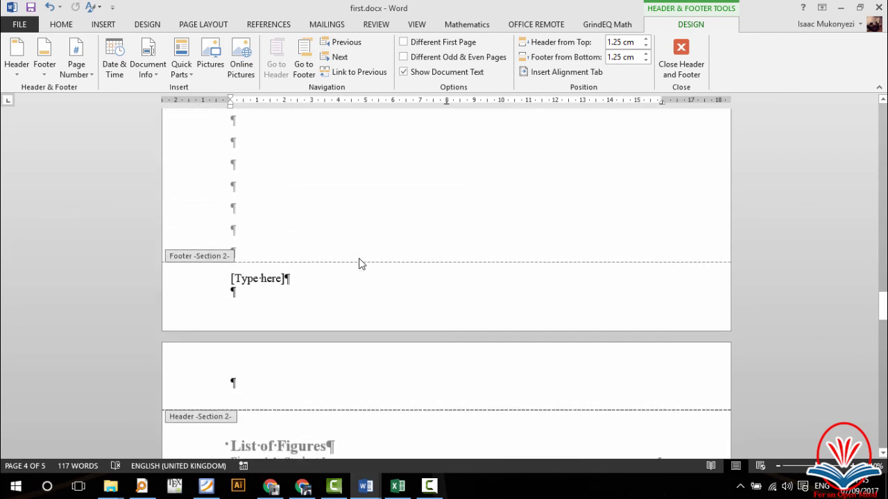
double_click(348, 184)
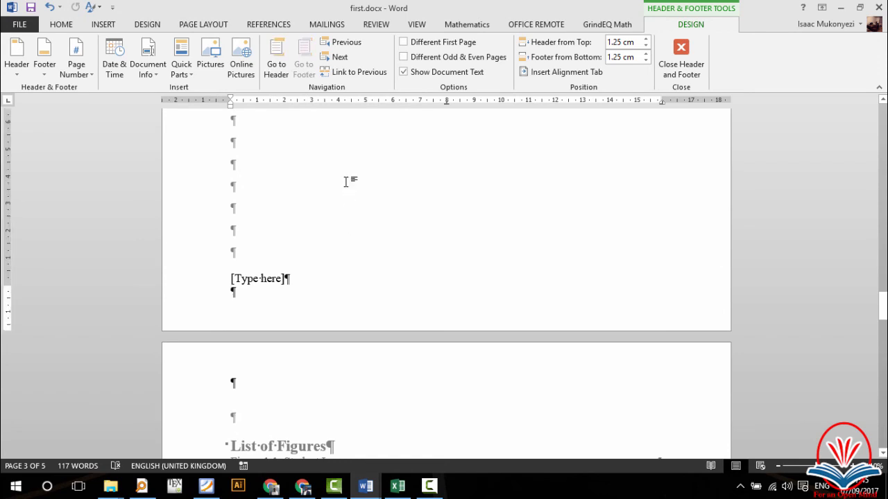
scroll(357, 208, up, 2)
Step: Update the entire table of contents, adding List of Tables (3), List of Figures (4) and moving chapter 1 to page 5
scroll(363, 388, up, 3)
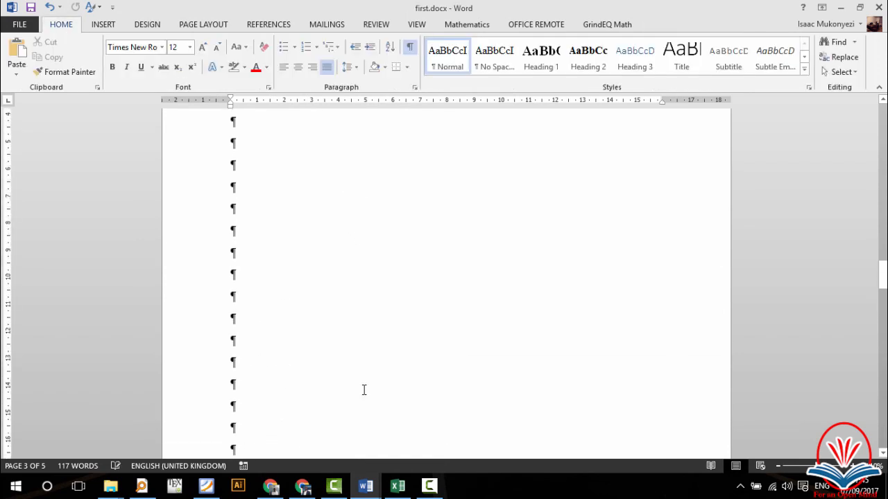
scroll(362, 388, down, 5)
scroll(363, 416, up, 2)
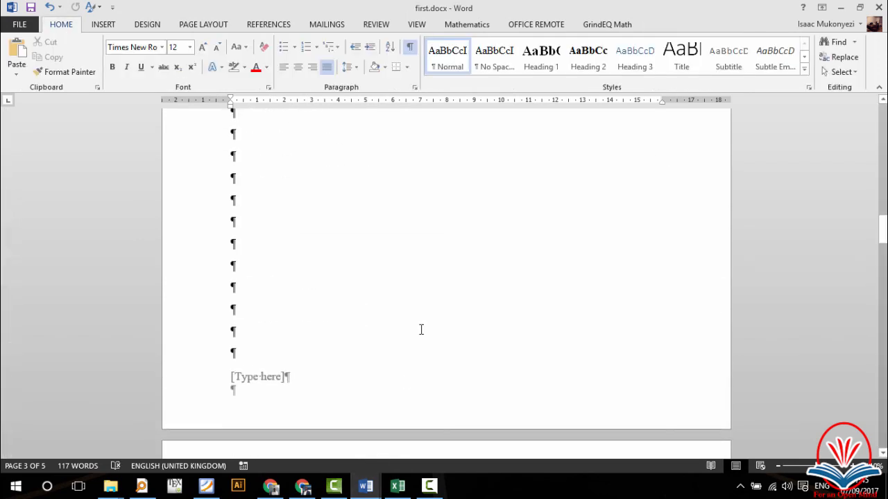
scroll(420, 329, up, 5)
scroll(420, 331, up, 3)
scroll(420, 329, down, 6)
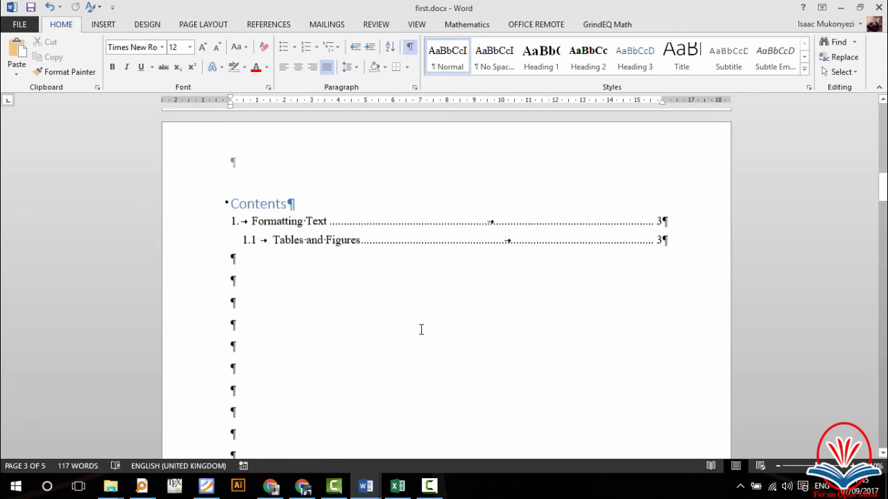
click(359, 231)
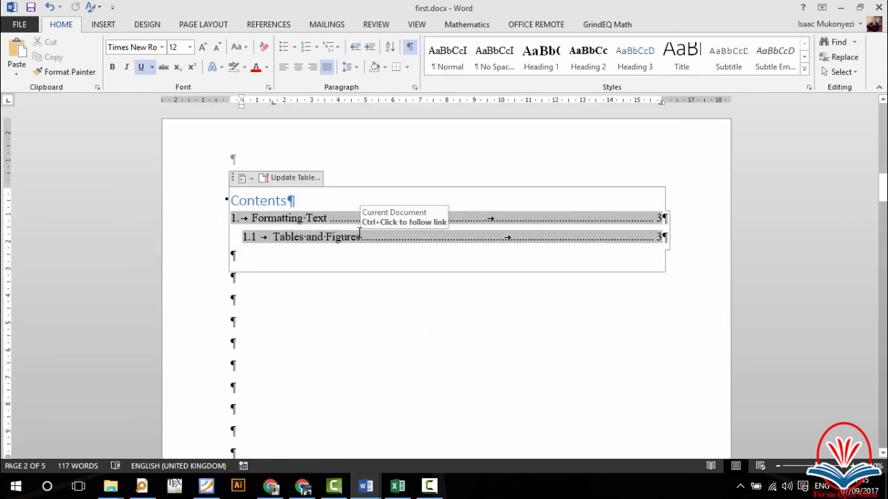
click(291, 179)
click(435, 242)
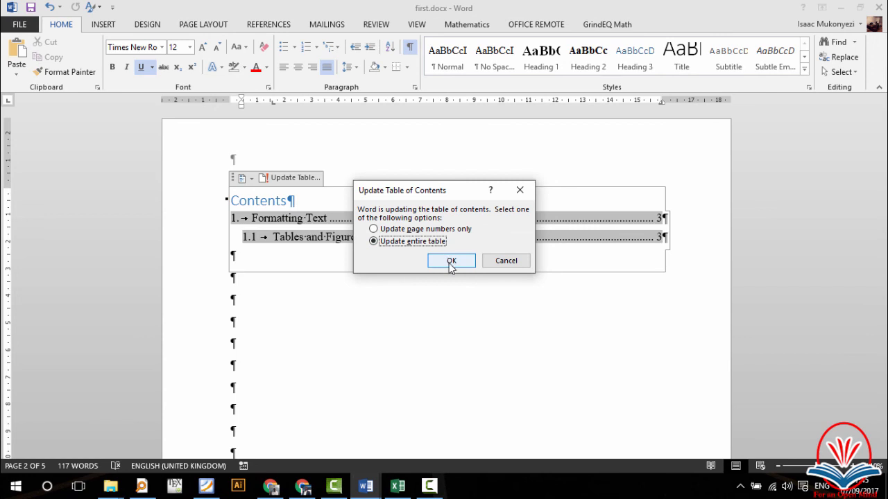
click(451, 261)
click(466, 401)
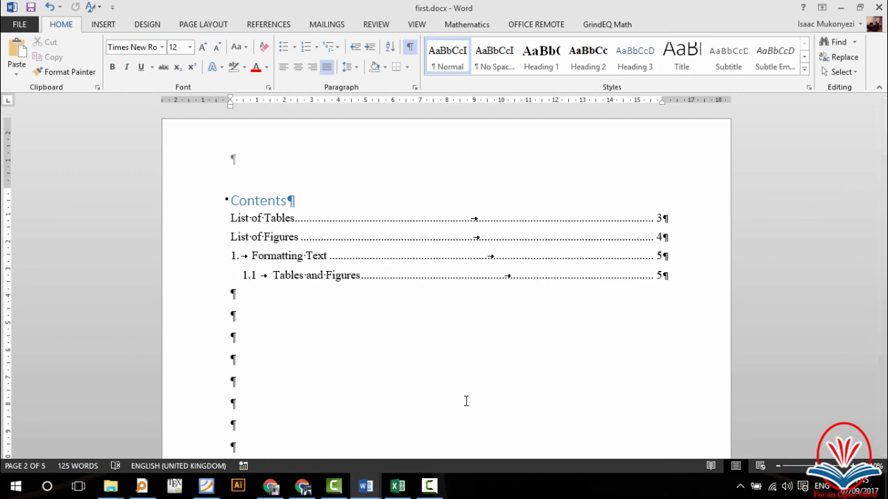
Step: Delete the two blank lines above the 'List of Tables' heading to raise it on its page
scroll(530, 424, down, 5)
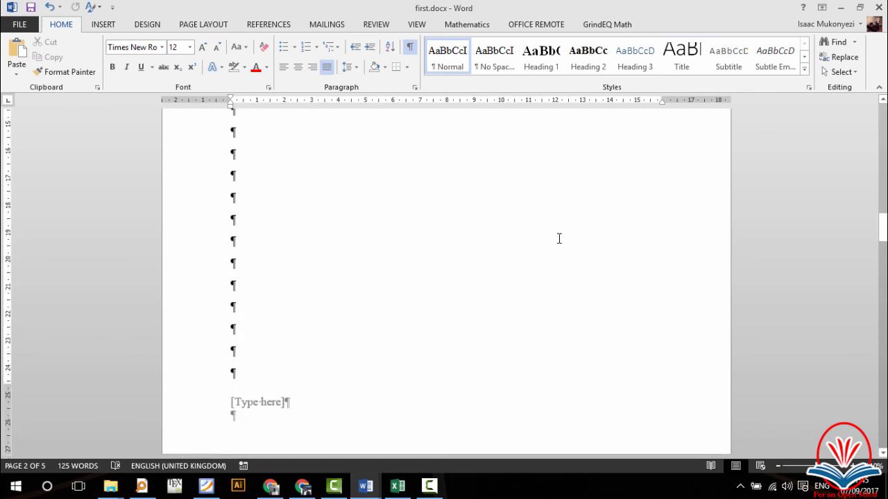
scroll(568, 259, down, 5)
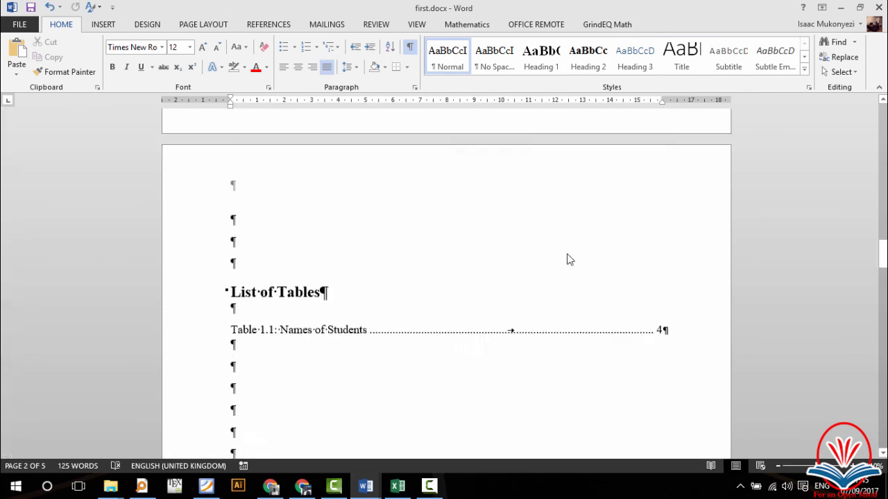
scroll(568, 259, up, 2)
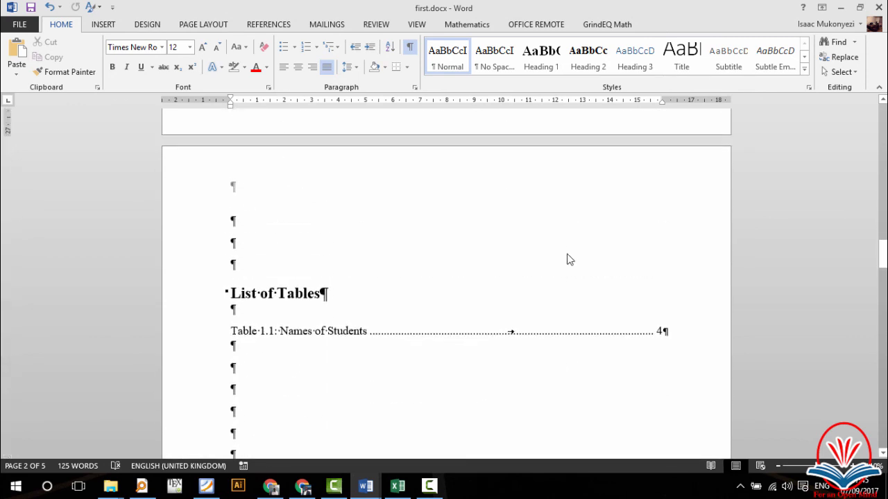
click(278, 258)
key(BackSpace)
key(BackSpace)
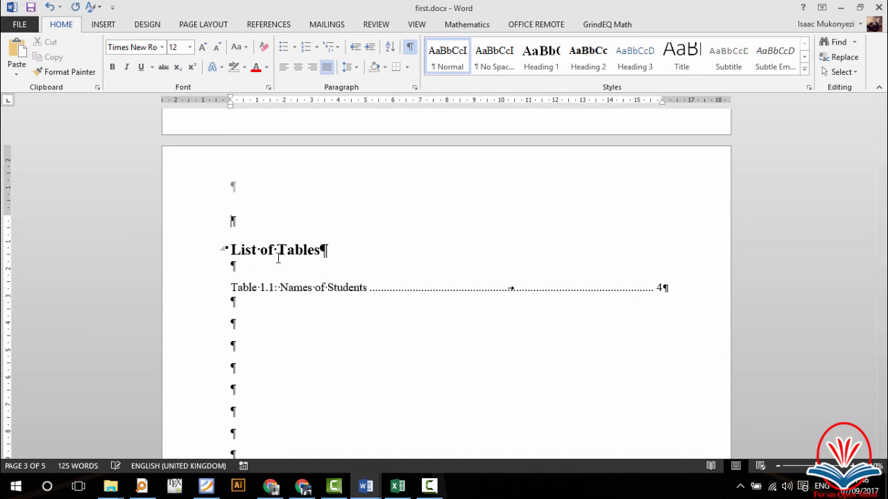
key(BackSpace)
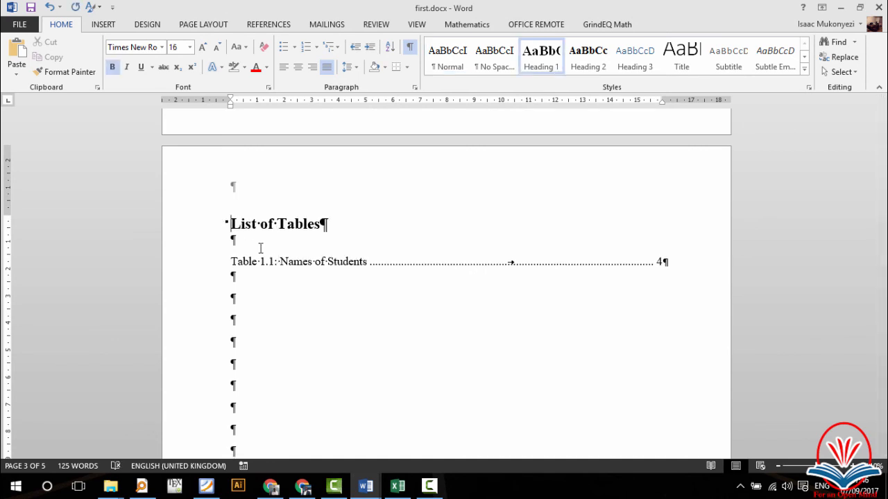
scroll(192, 387, down, 8)
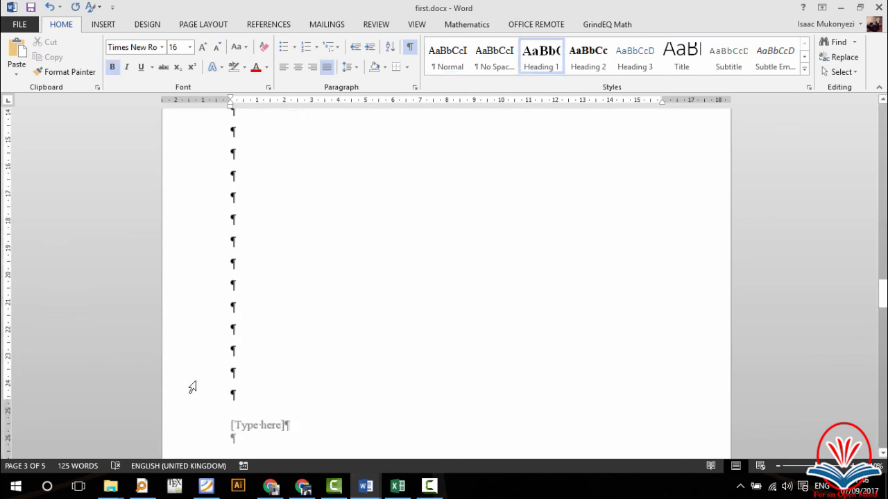
scroll(192, 387, down, 3)
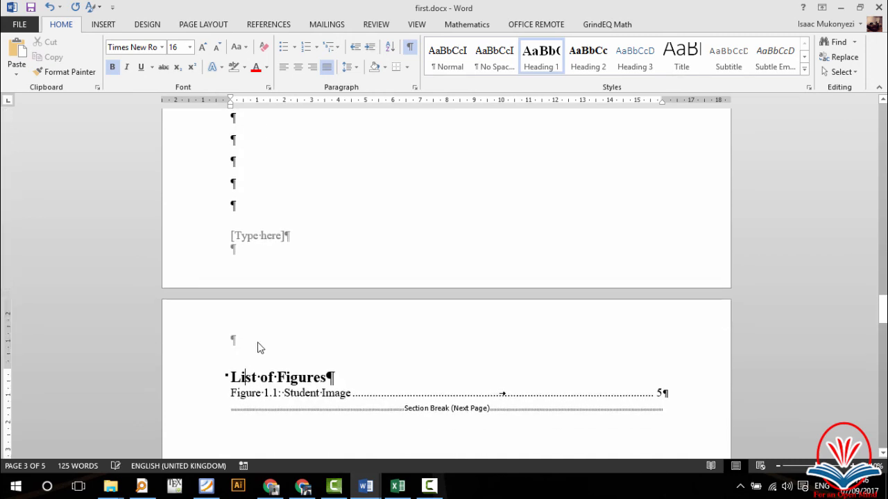
scroll(257, 347, up, 10)
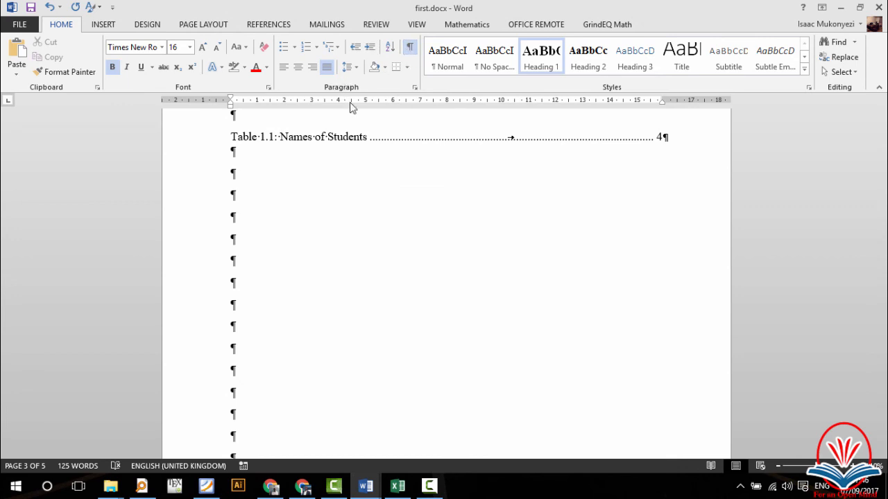
Step: Turn off Show/Hide ¶ marks and review the Table 1.1 and Figure 1.1 list pages
click(410, 50)
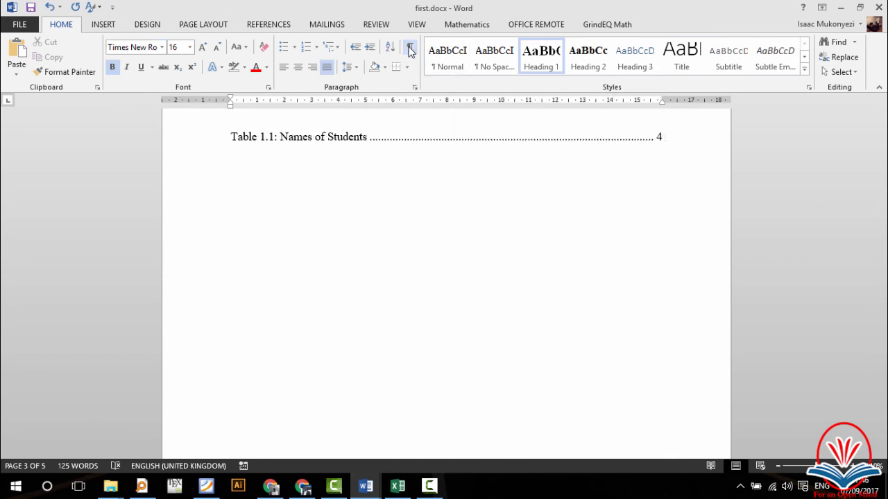
scroll(407, 276, up, 2)
scroll(407, 276, up, 1)
scroll(406, 276, down, 5)
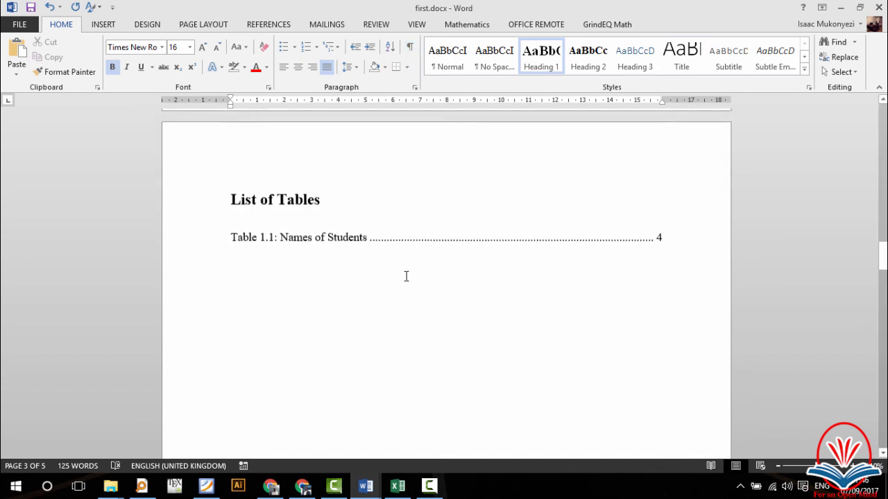
scroll(407, 276, down, 10)
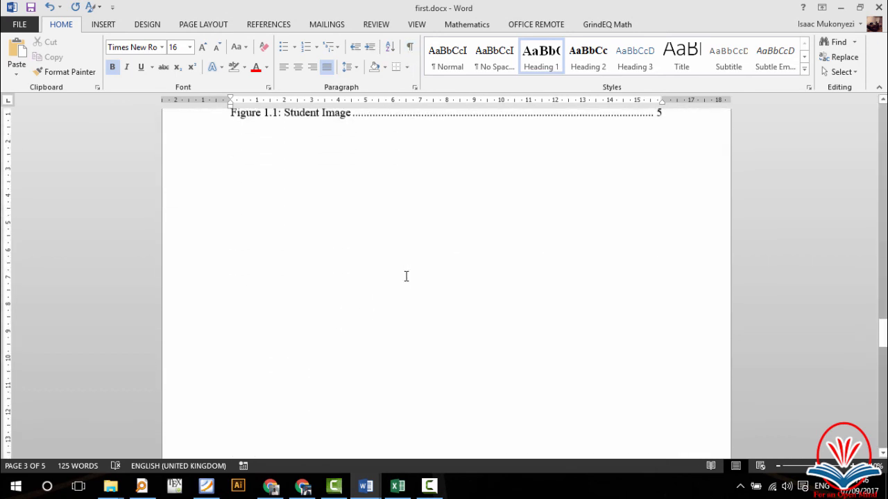
scroll(406, 276, up, 4)
scroll(358, 266, down, 1)
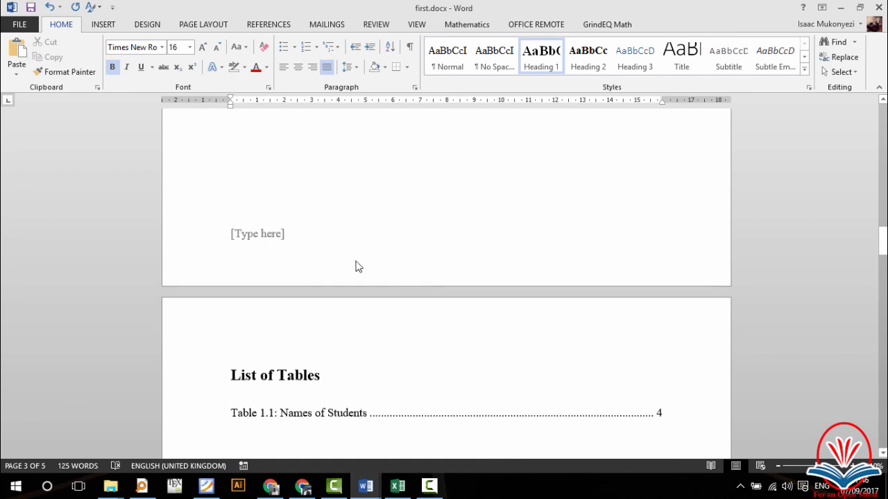
scroll(323, 365, down, 2)
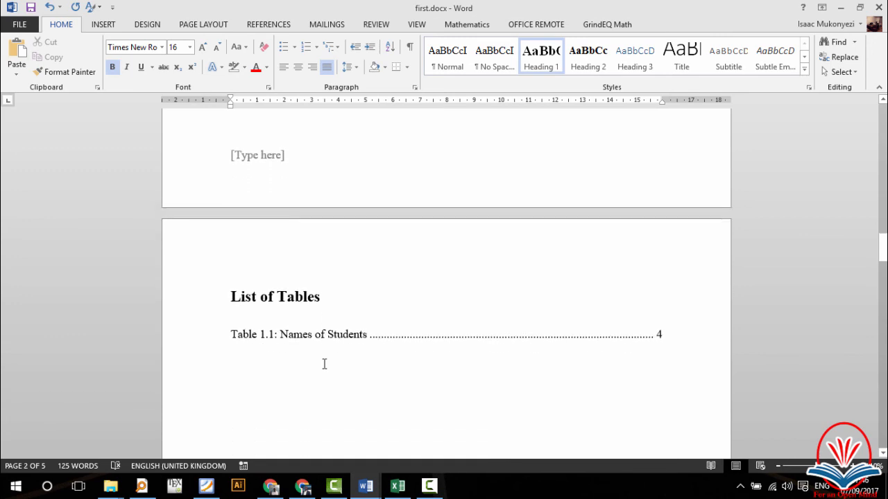
scroll(324, 364, down, 16)
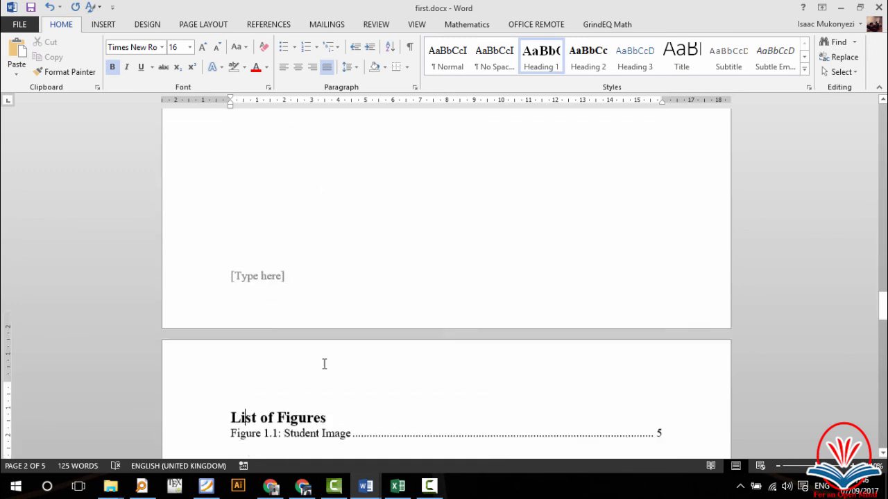
scroll(324, 364, down, 3)
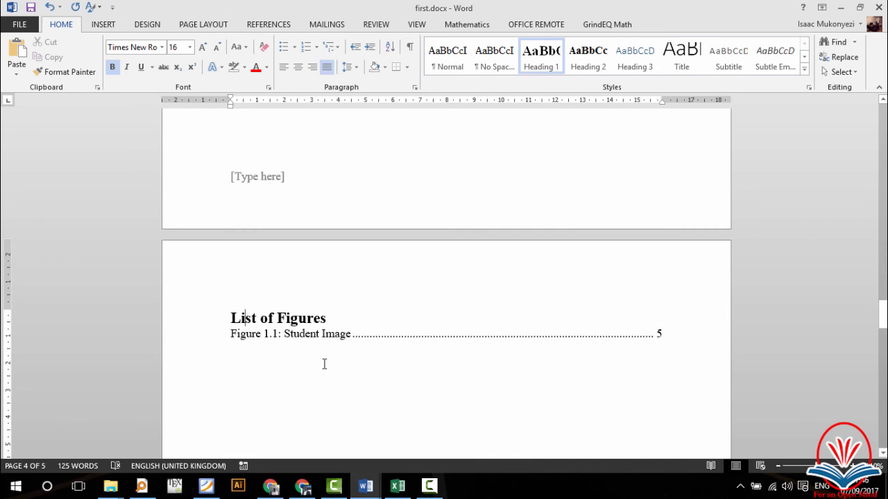
click(323, 364)
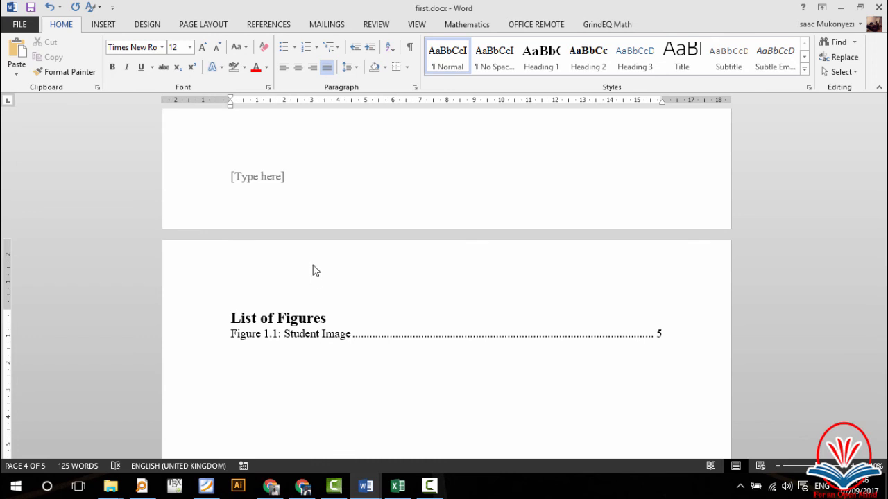
Step: Delete the [Type here] placeholder from the List of Tables page footer
double_click(280, 179)
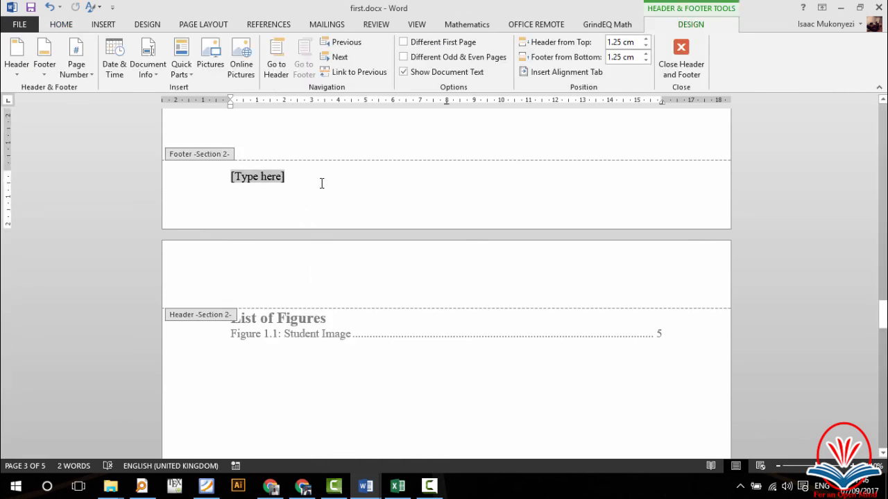
drag(314, 180, 200, 178)
key(Delete)
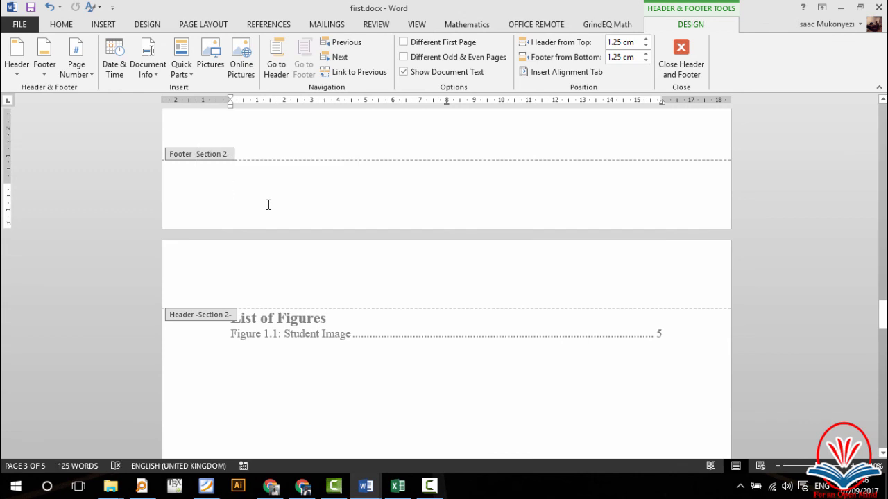
key(Escape)
Step: Remove the empty line above the 1. Formatting Text heading
scroll(437, 280, down, 15)
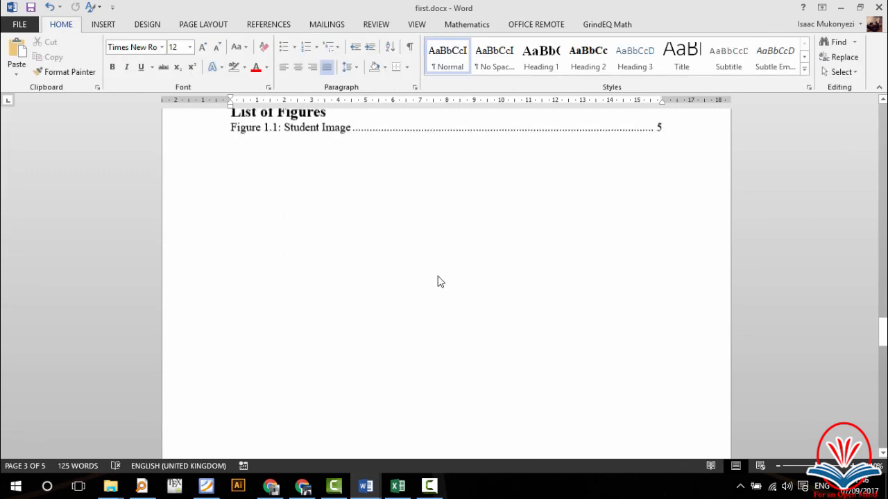
scroll(438, 280, down, 3)
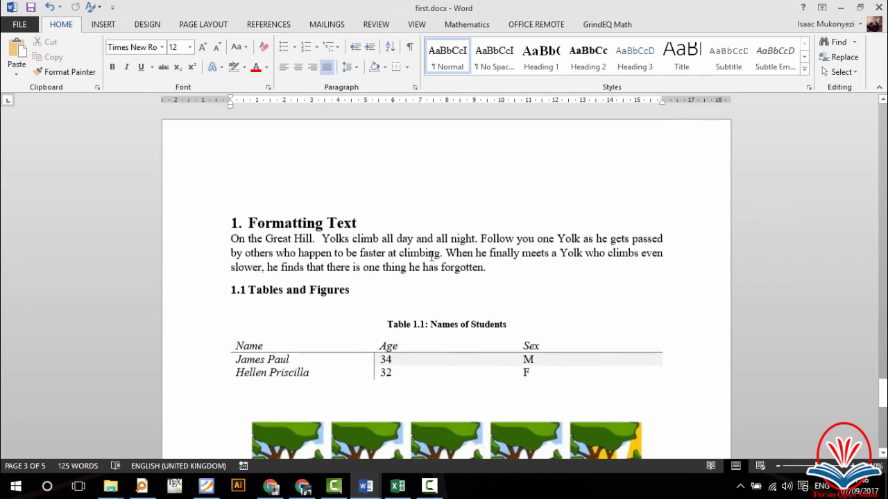
click(373, 187)
key(Delete)
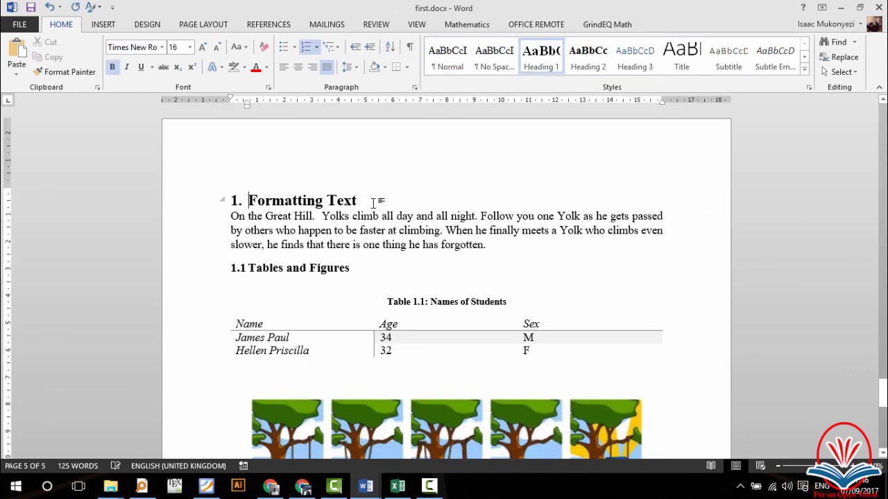
Step: Return to the cover page and place the cursor below its text
scroll(363, 286, down, 15)
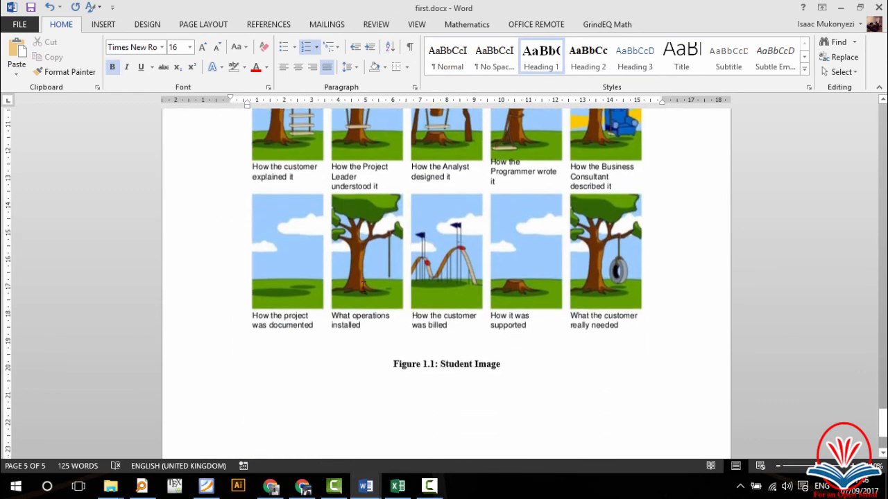
scroll(363, 286, up, 12)
scroll(363, 286, up, 20)
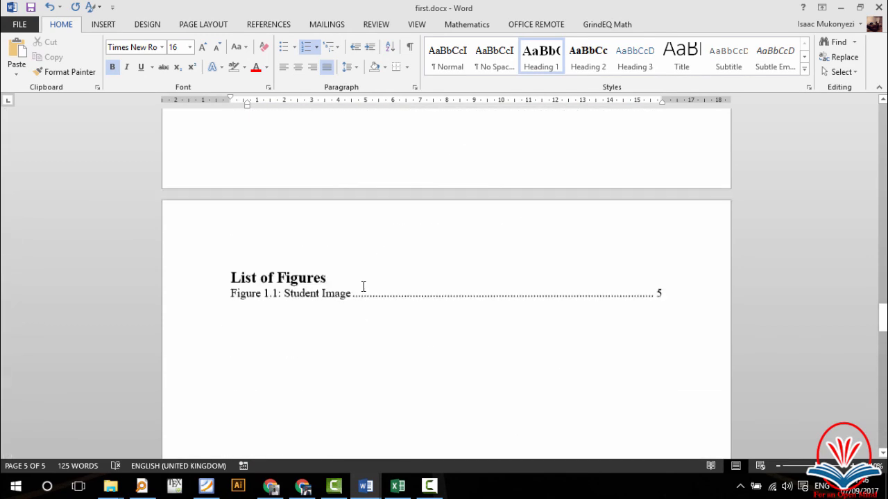
scroll(363, 287, up, 2)
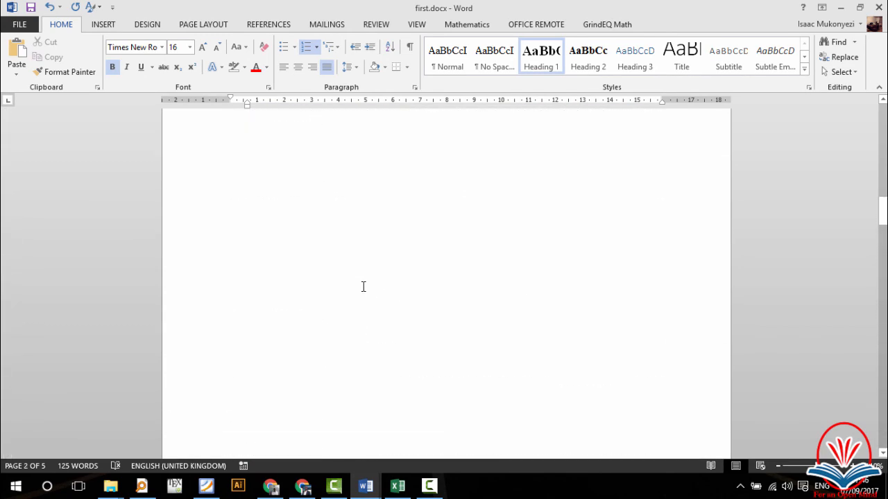
scroll(363, 287, up, 8)
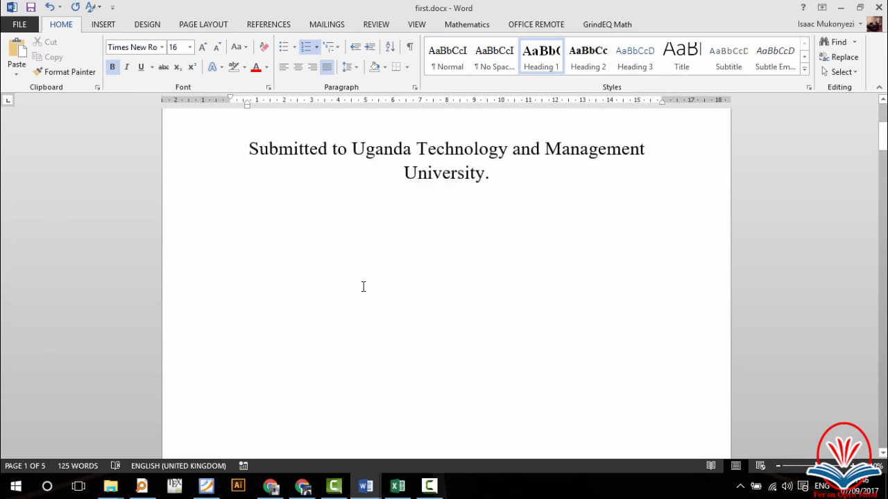
scroll(362, 286, up, 6)
scroll(362, 286, down, 3)
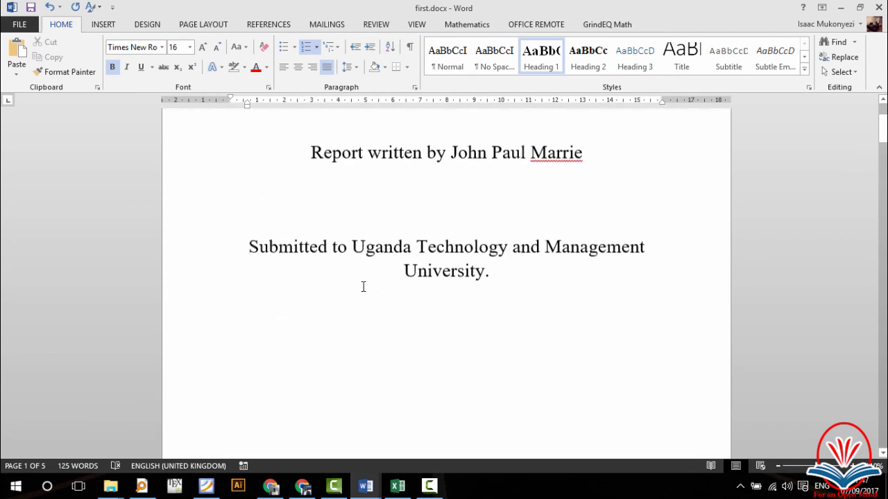
scroll(362, 286, down, 8)
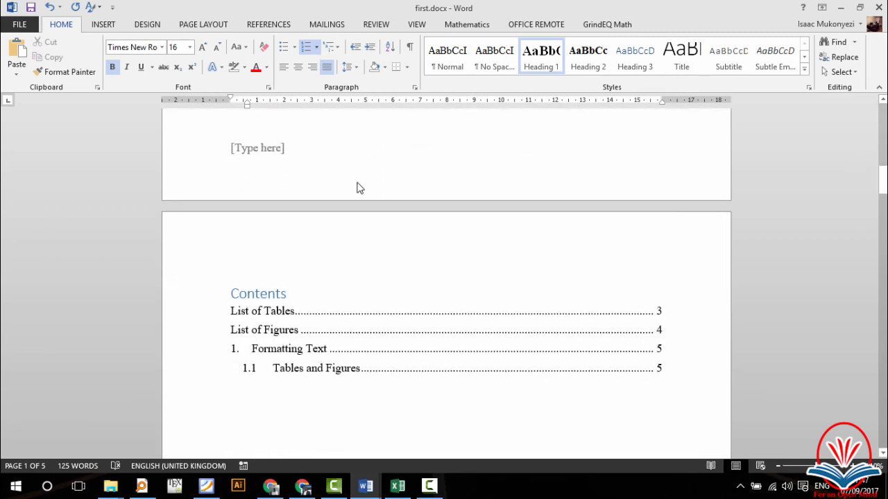
click(332, 172)
scroll(373, 359, down, 3)
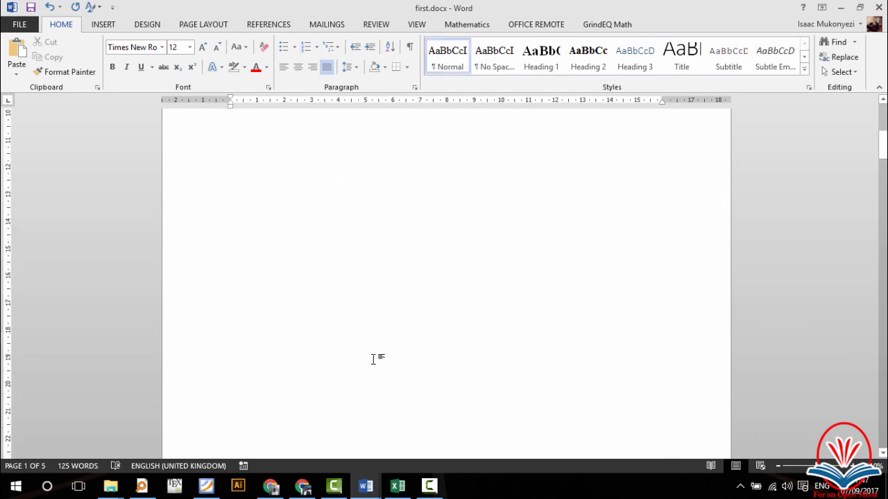
scroll(373, 359, up, 5)
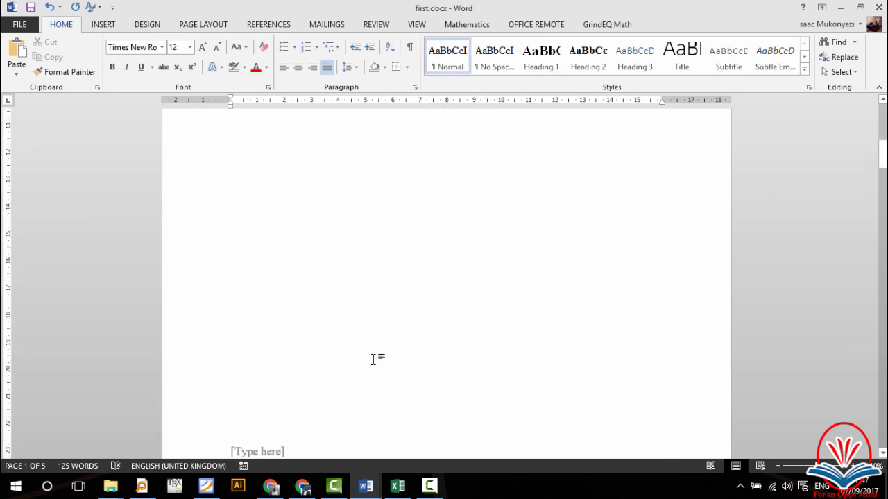
scroll(373, 359, up, 4)
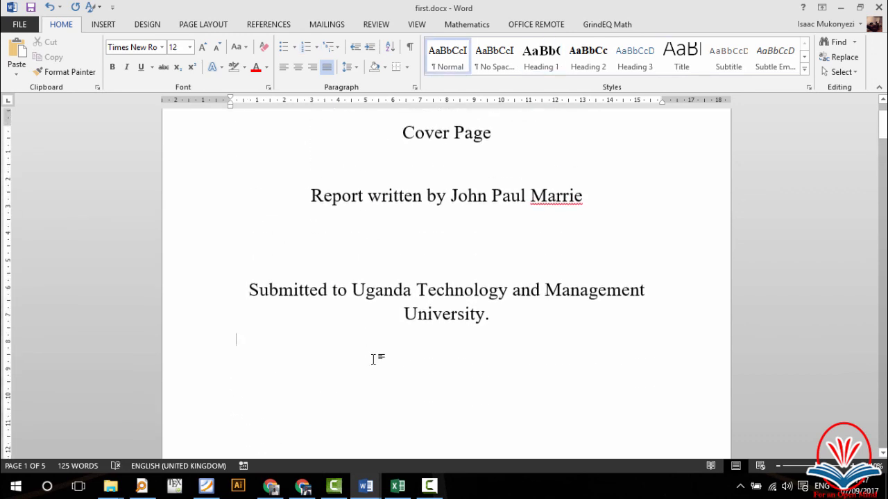
scroll(373, 359, down, 6)
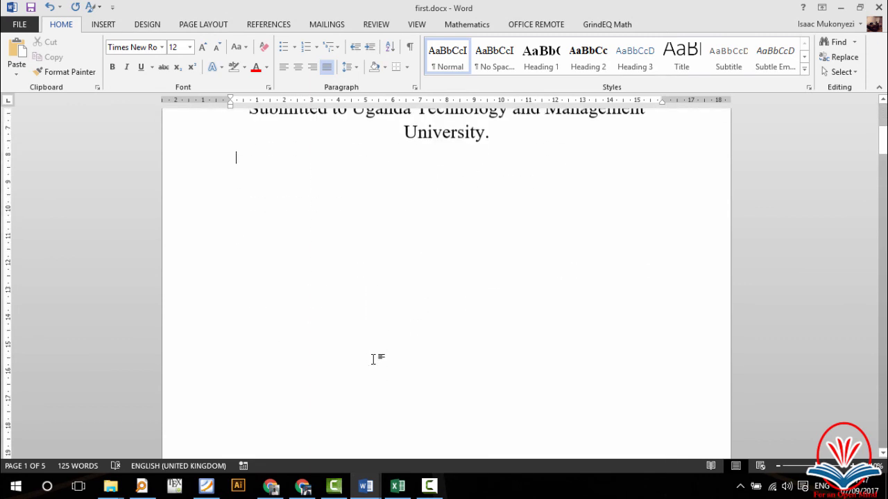
click(103, 24)
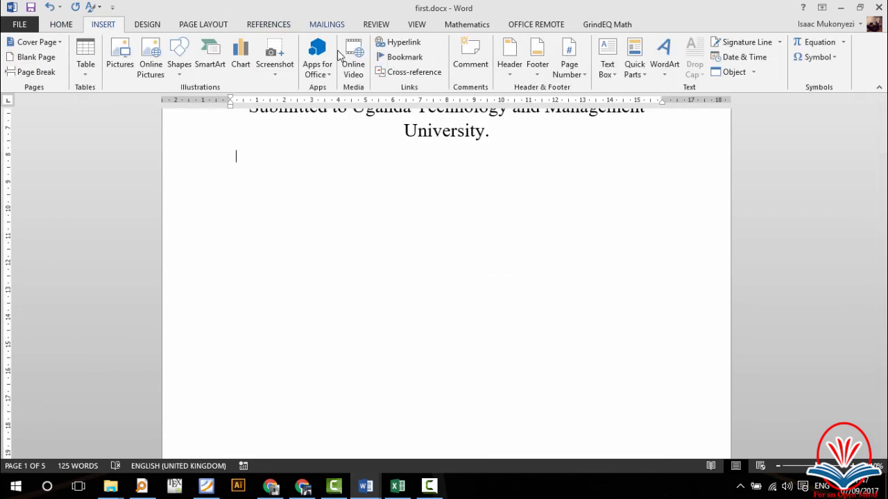
click(537, 69)
click(590, 150)
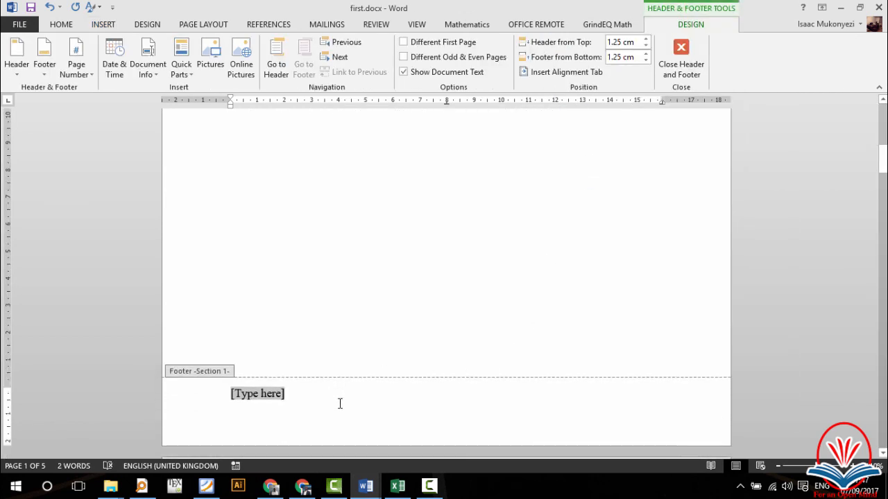
key(Delete)
double_click(355, 309)
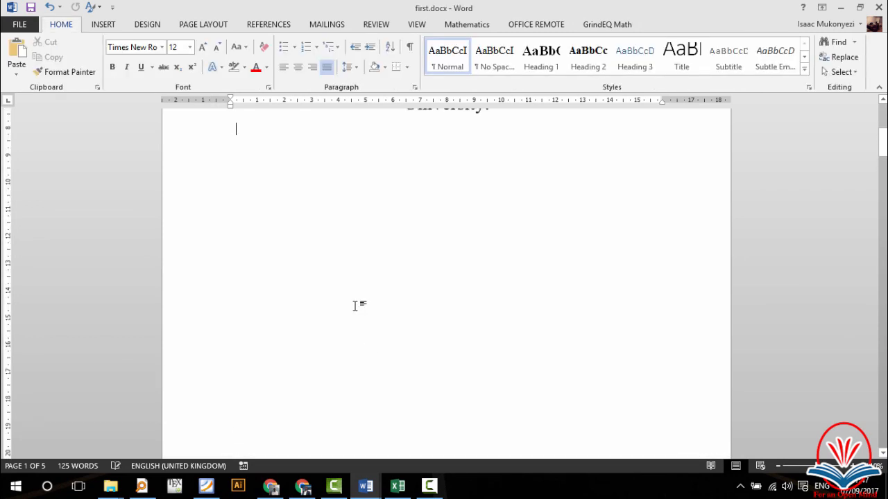
scroll(354, 306, down, 3)
scroll(275, 340, down, 8)
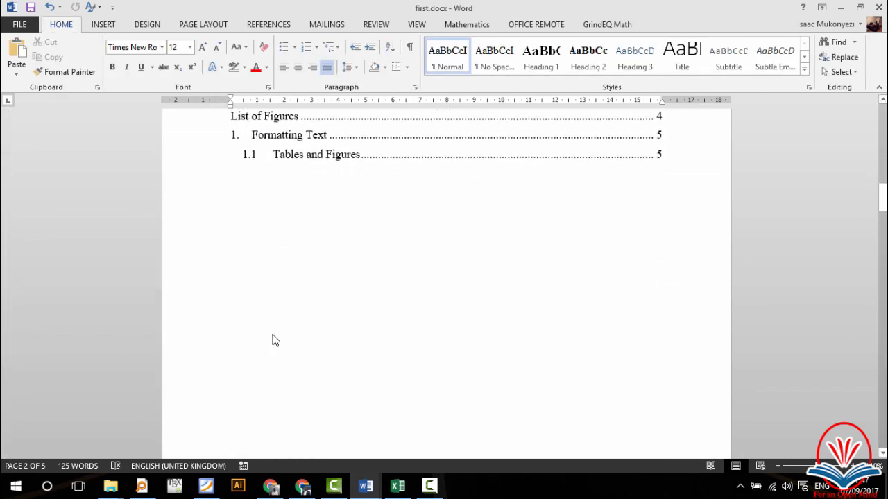
scroll(275, 340, down, 10)
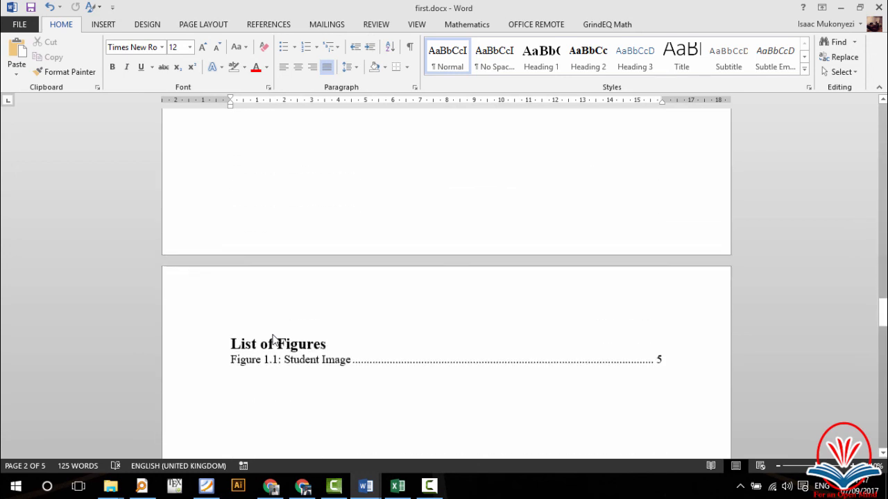
scroll(276, 339, down, 3)
scroll(276, 340, down, 3)
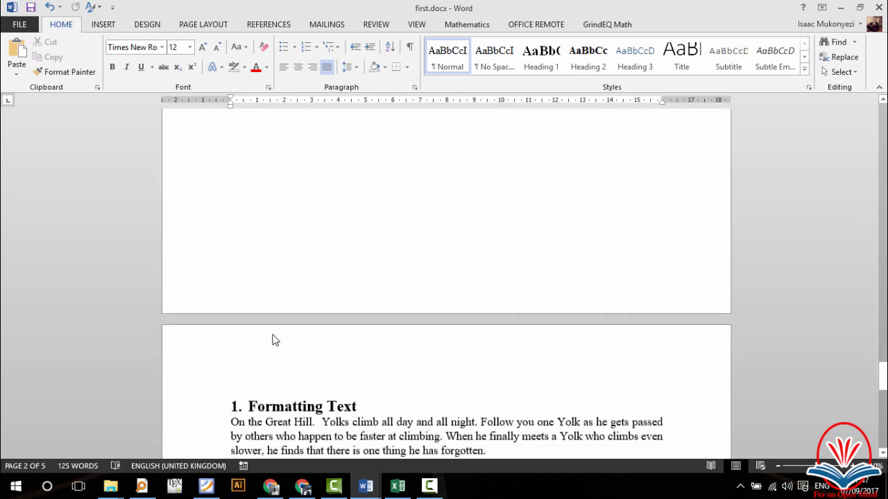
scroll(275, 339, up, 3)
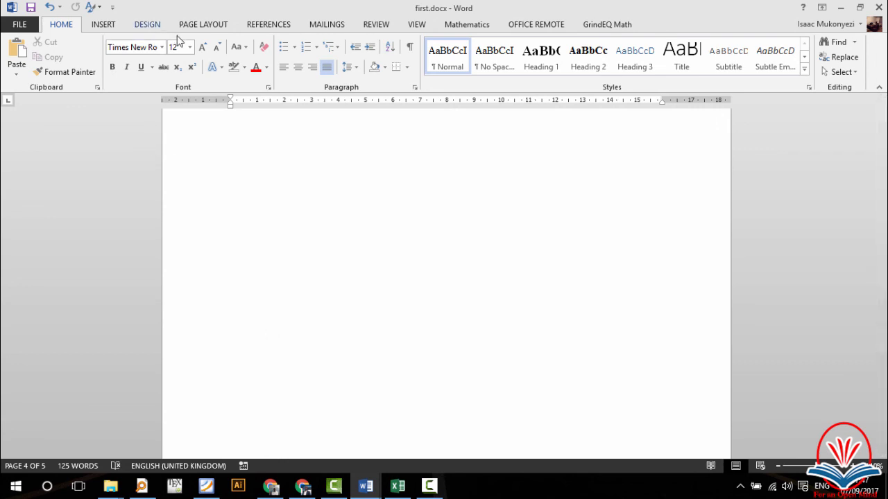
Step: Format front-matter page numbers as lowercase roman numerals (i, ii, iii) starting at i
click(111, 28)
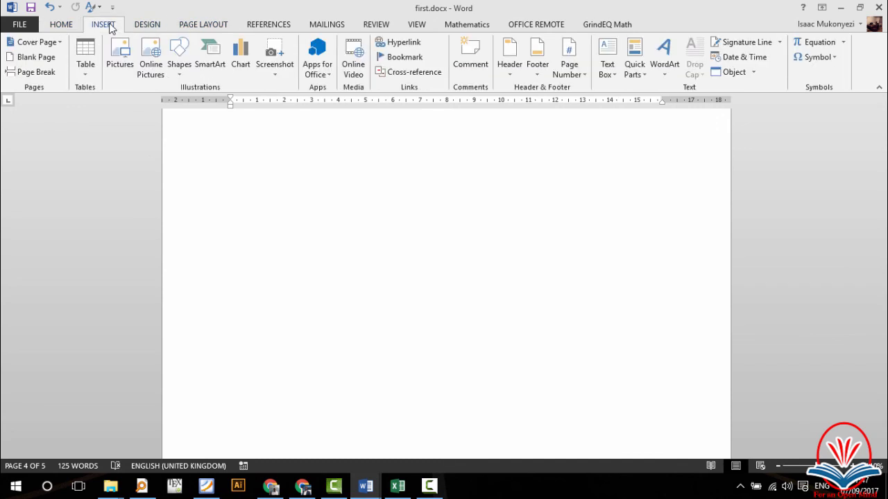
click(539, 62)
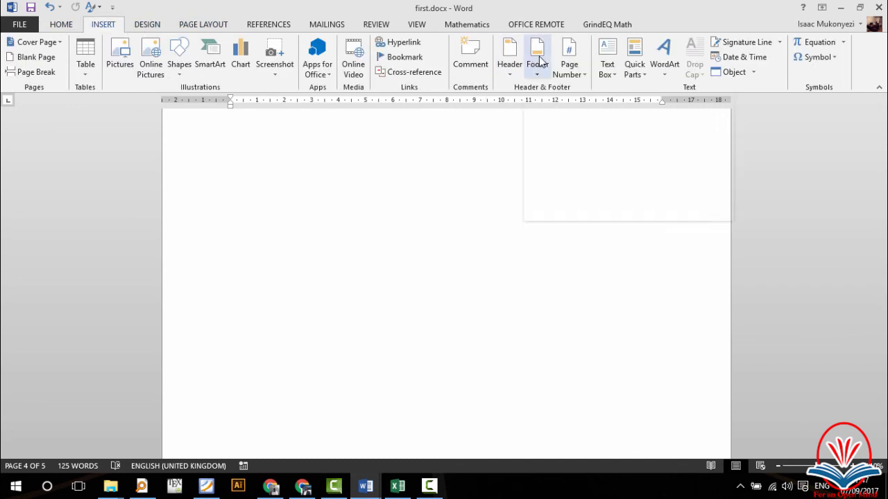
click(569, 62)
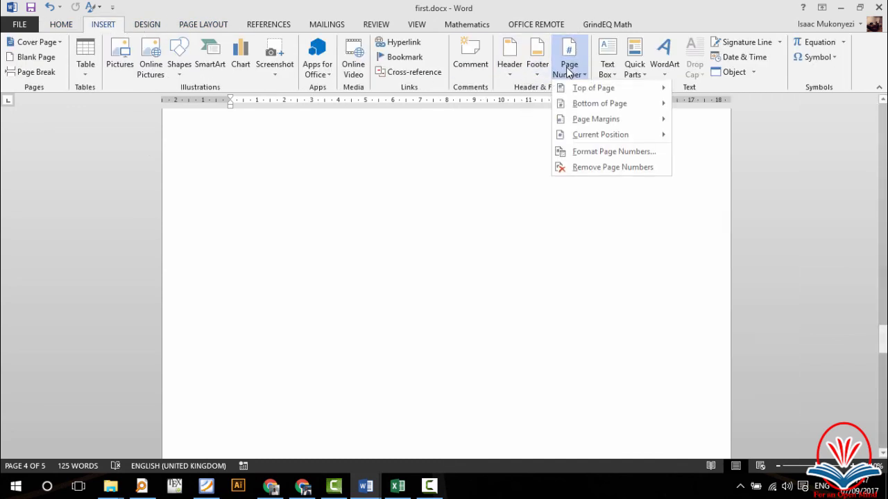
mouse_move(603, 125)
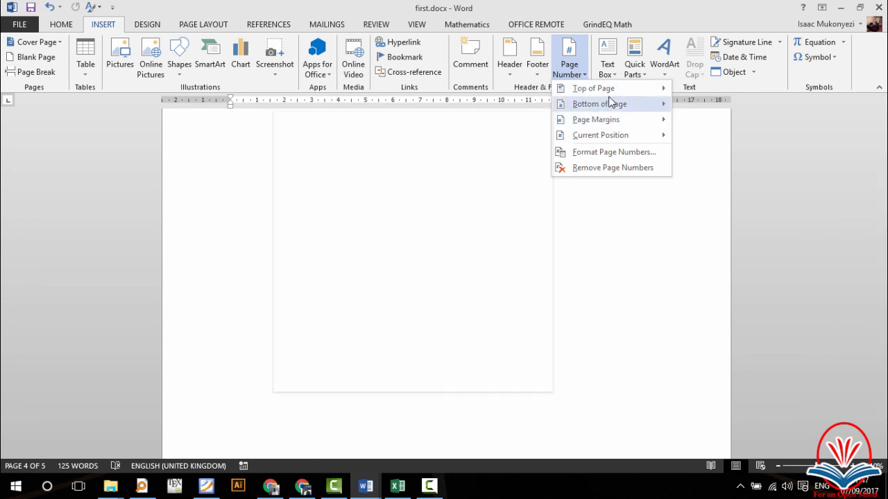
mouse_move(620, 110)
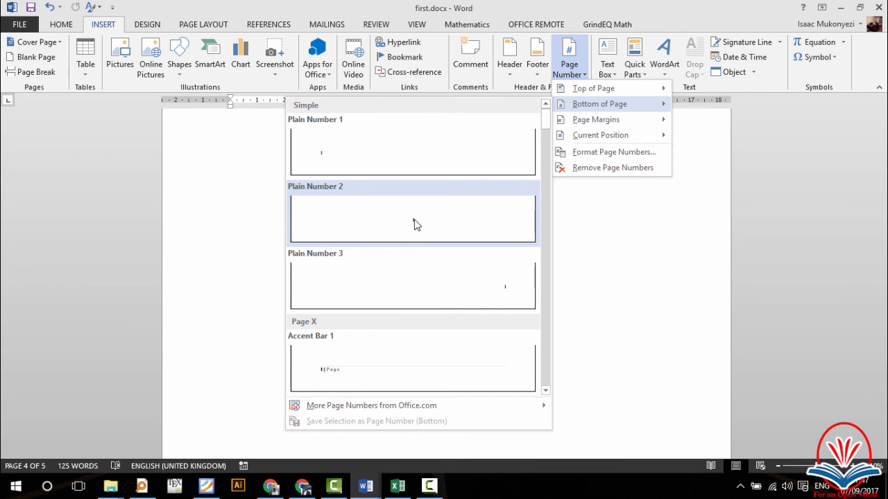
click(597, 155)
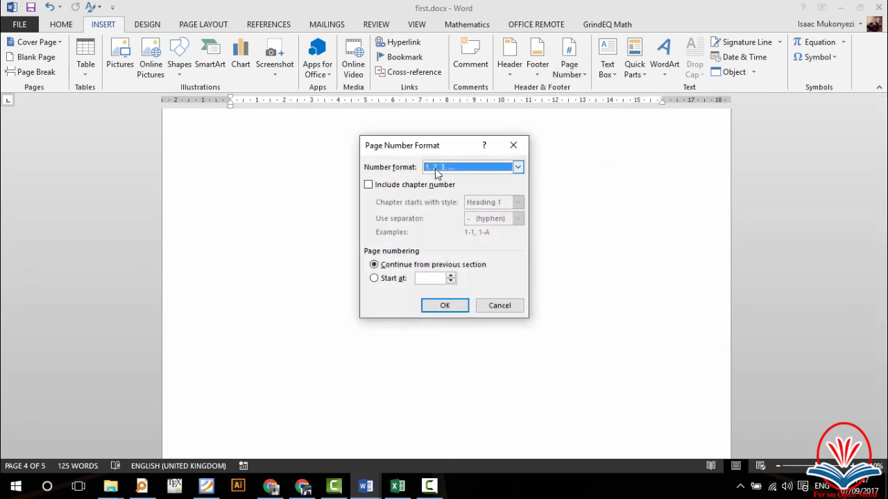
click(437, 168)
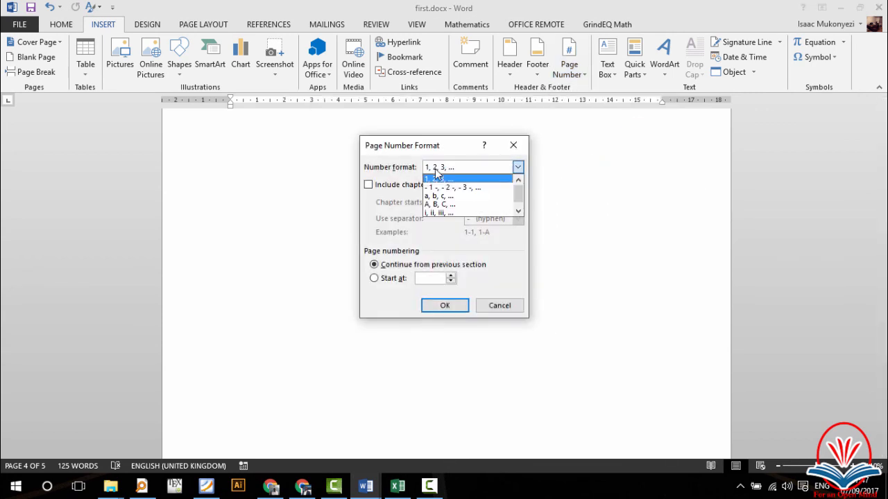
click(436, 212)
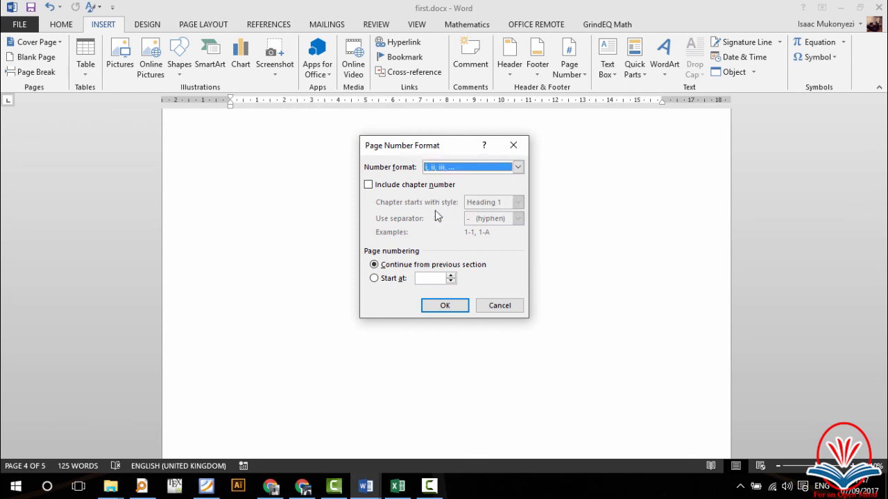
click(392, 280)
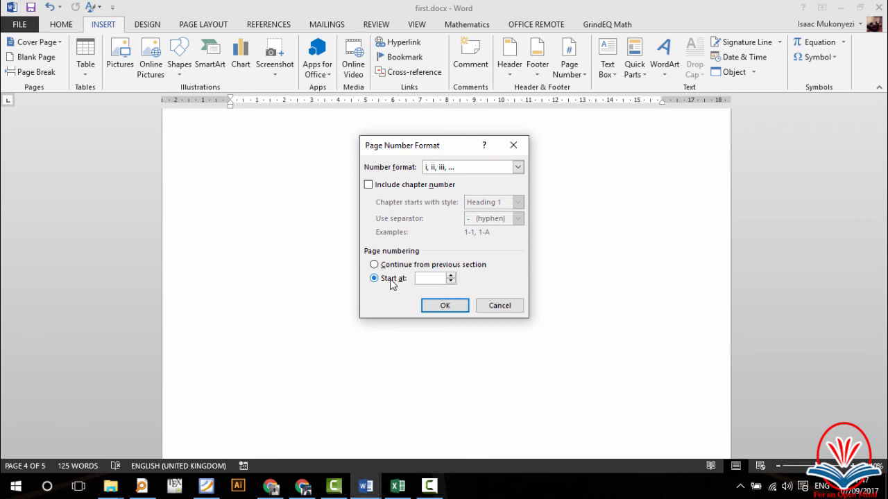
click(439, 308)
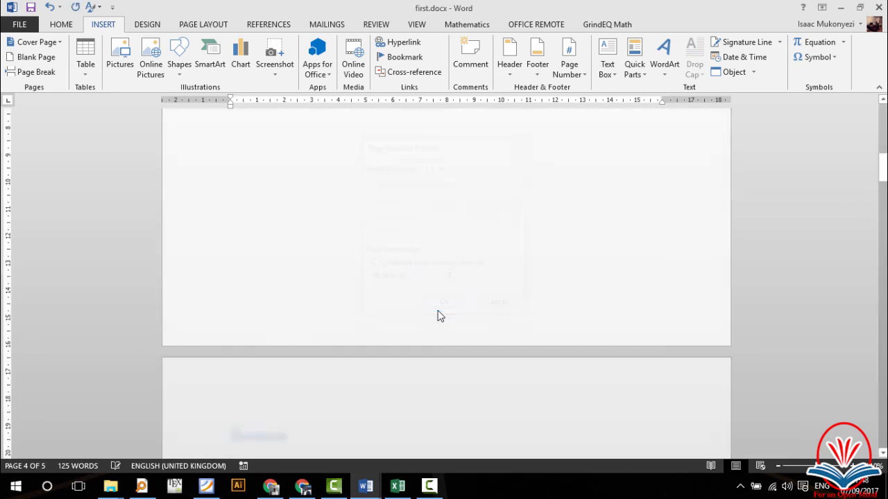
Step: Insert a centred Plain Number 2 page number in the front-matter footer, showing i and ii
scroll(439, 316, down, 15)
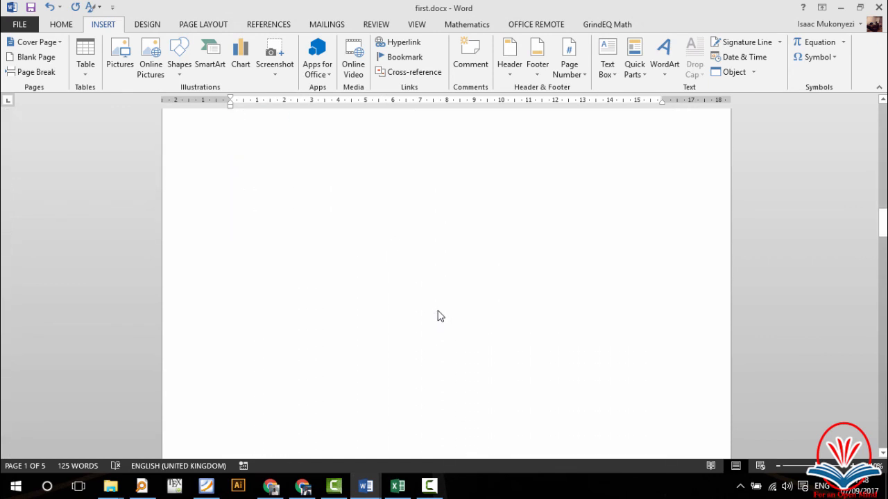
scroll(440, 316, down, 3)
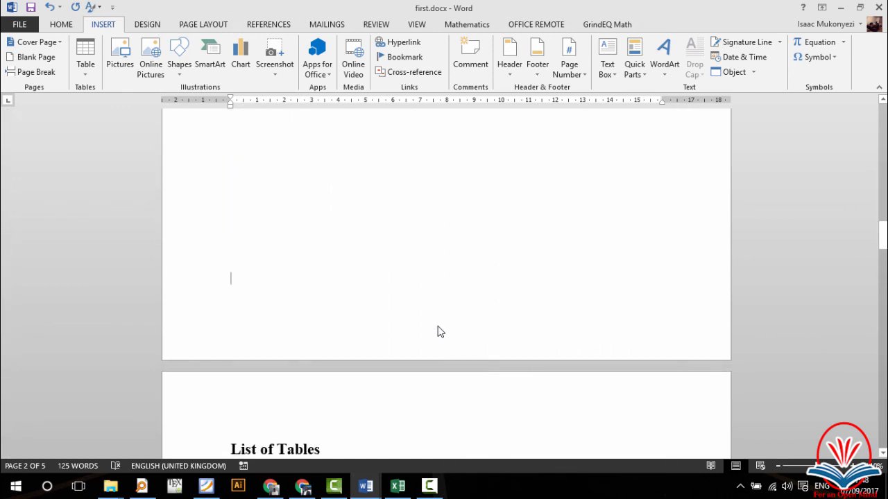
double_click(437, 331)
scroll(450, 336, down, 14)
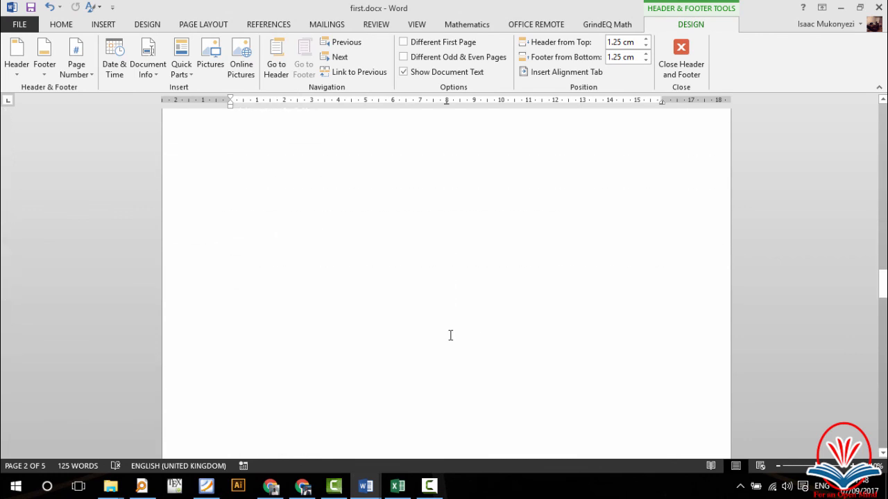
scroll(450, 335, up, 10)
scroll(467, 211, up, 2)
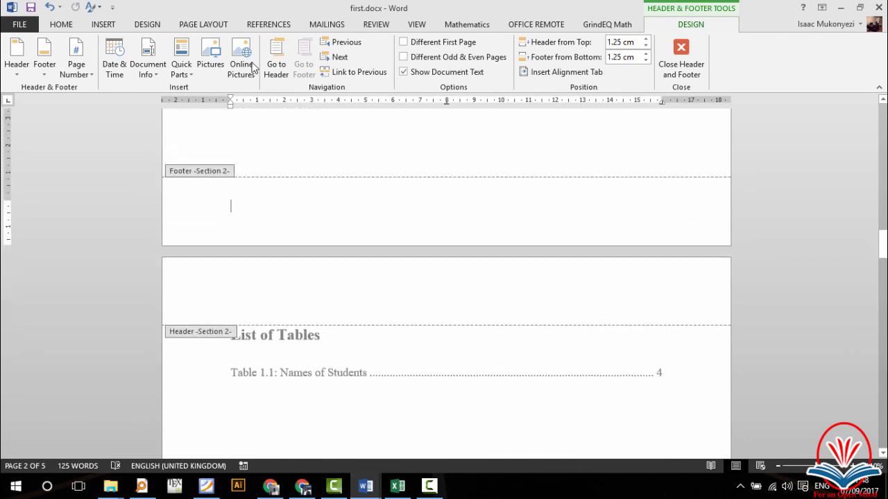
click(104, 25)
click(568, 71)
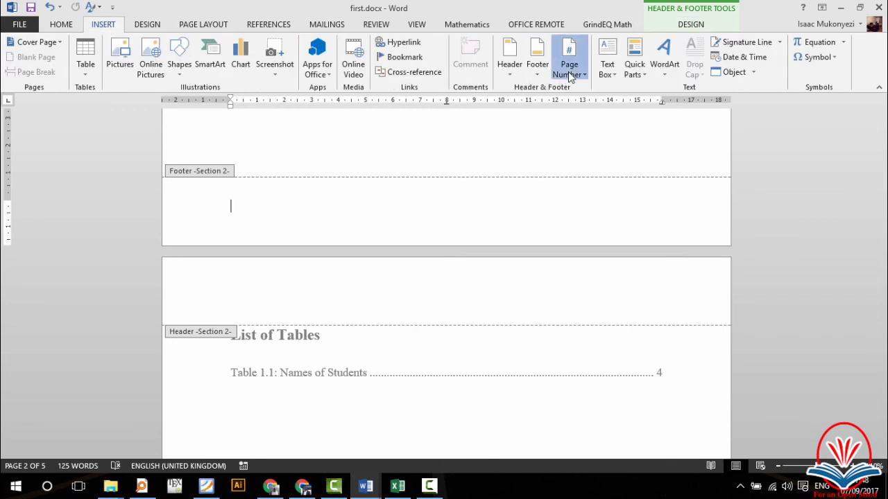
mouse_move(606, 111)
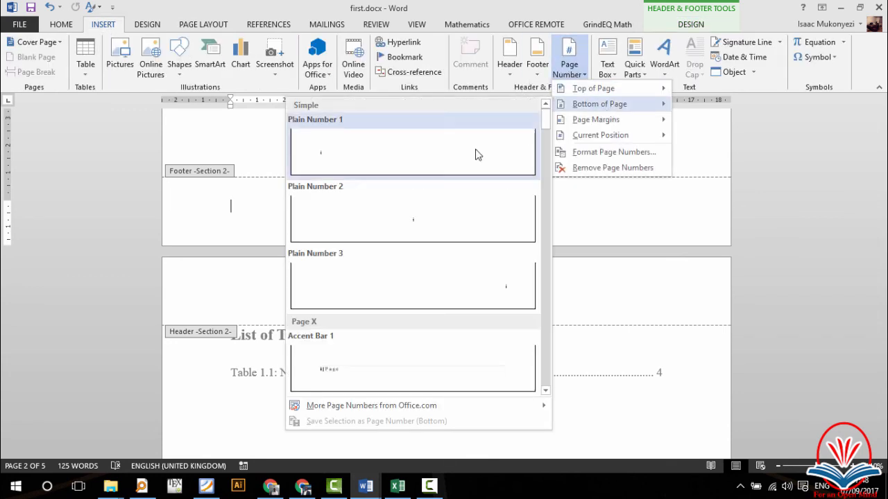
click(418, 227)
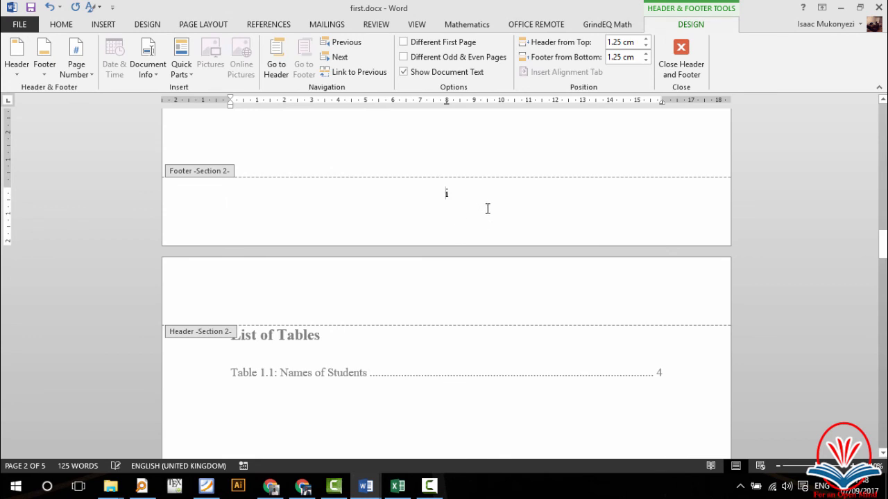
scroll(487, 206, down, 8)
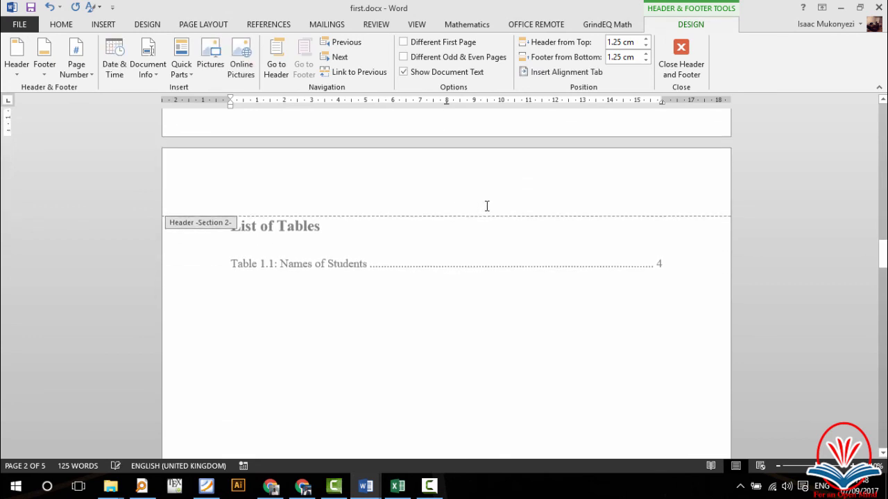
scroll(487, 206, down, 5)
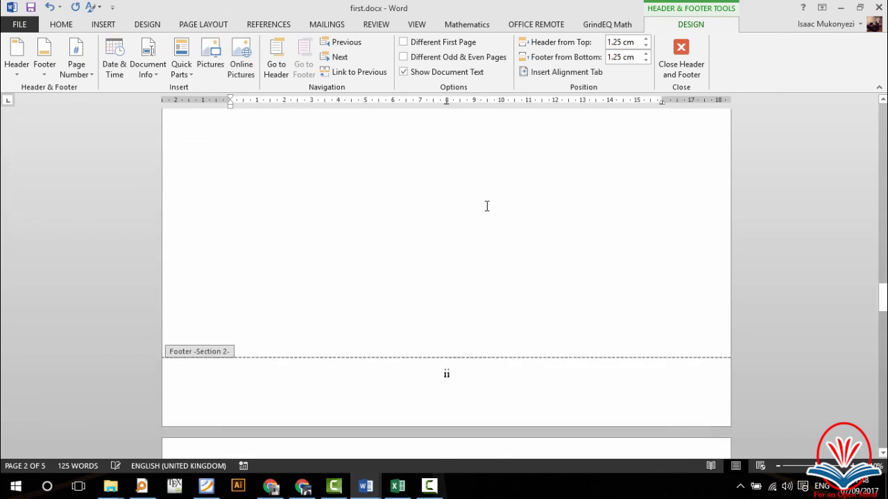
Step: Delete the [Type here] placeholder from the chapter 1 section footer
scroll(487, 206, down, 10)
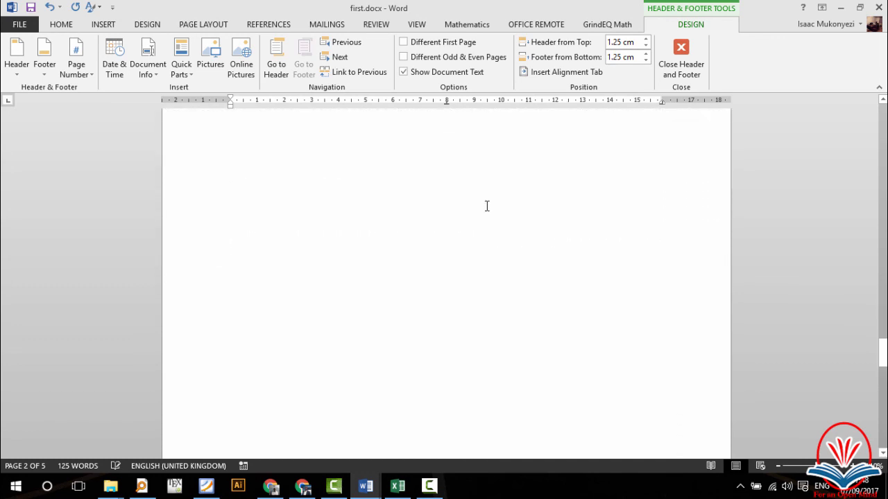
scroll(486, 206, down, 12)
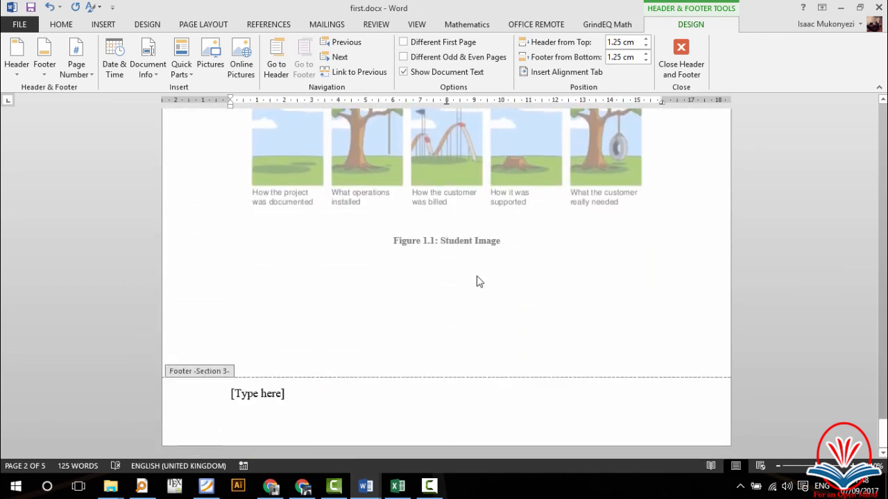
scroll(475, 298, up, 8)
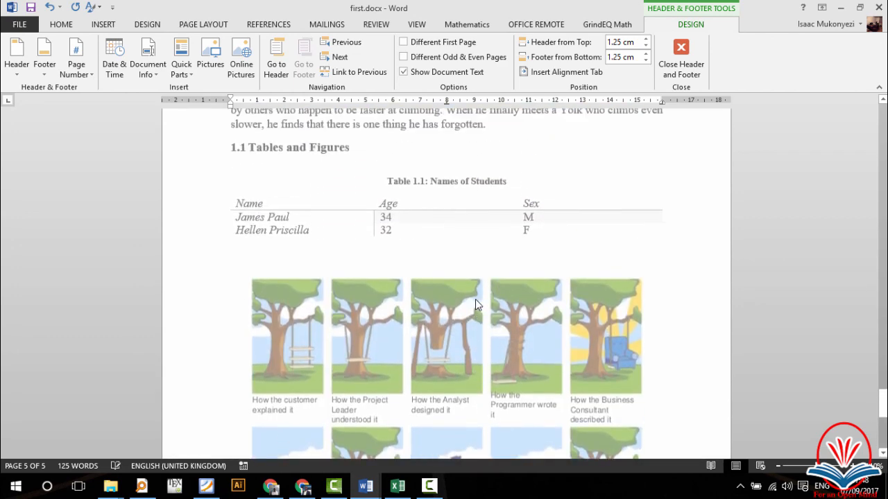
scroll(475, 299, up, 6)
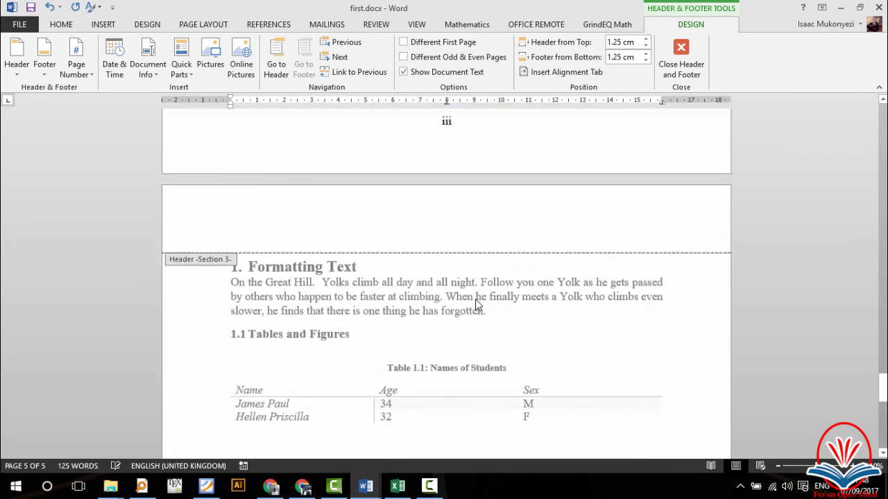
scroll(475, 299, down, 13)
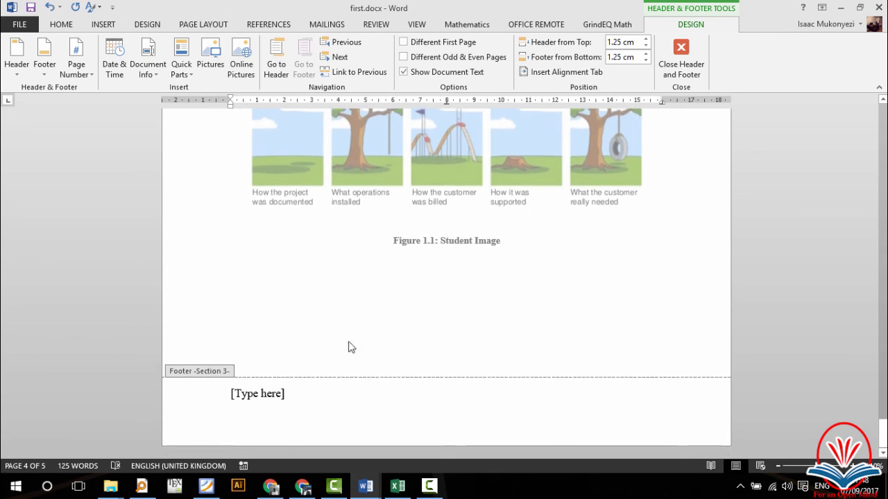
click(302, 397)
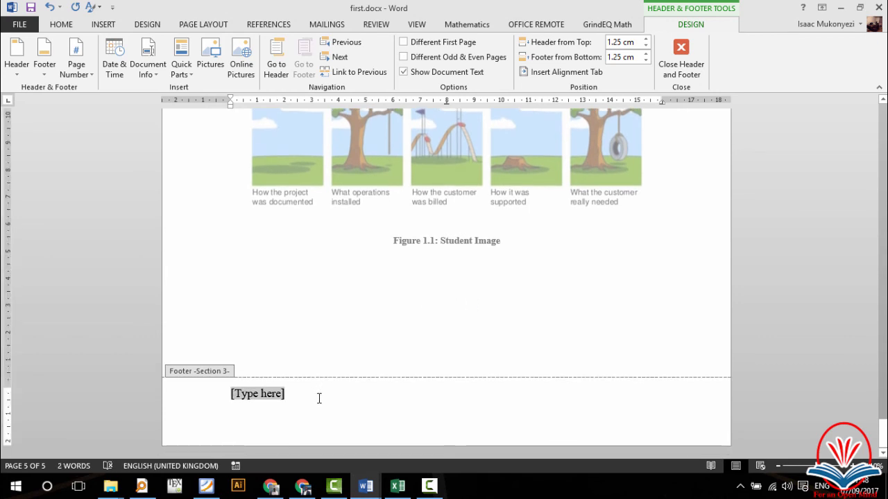
key(Delete)
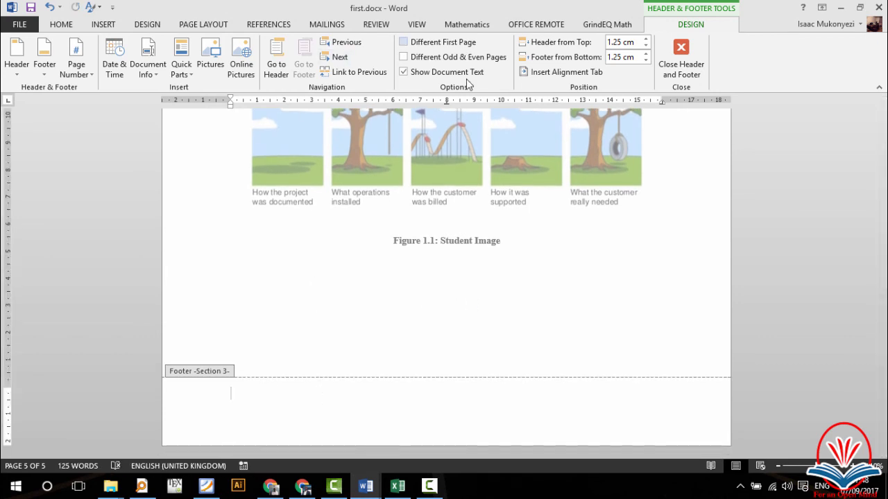
click(104, 25)
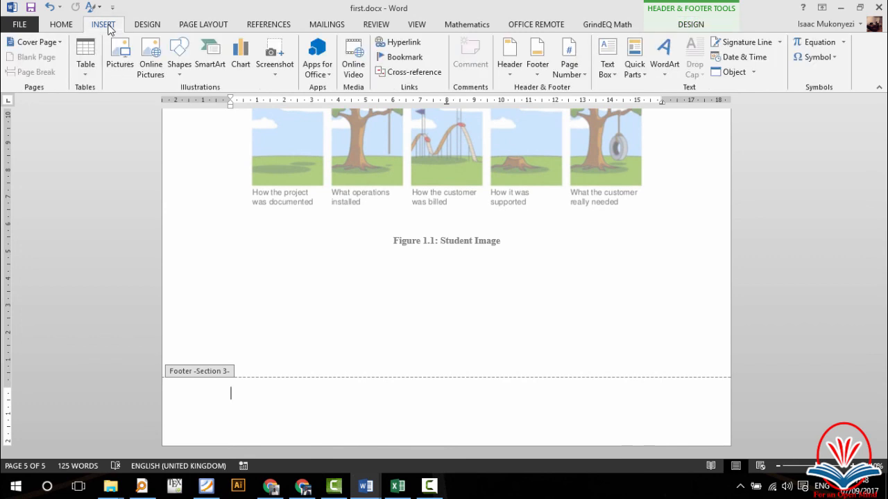
Step: Restart the chapter 1 section's page numbering at 1
click(572, 72)
mouse_move(613, 108)
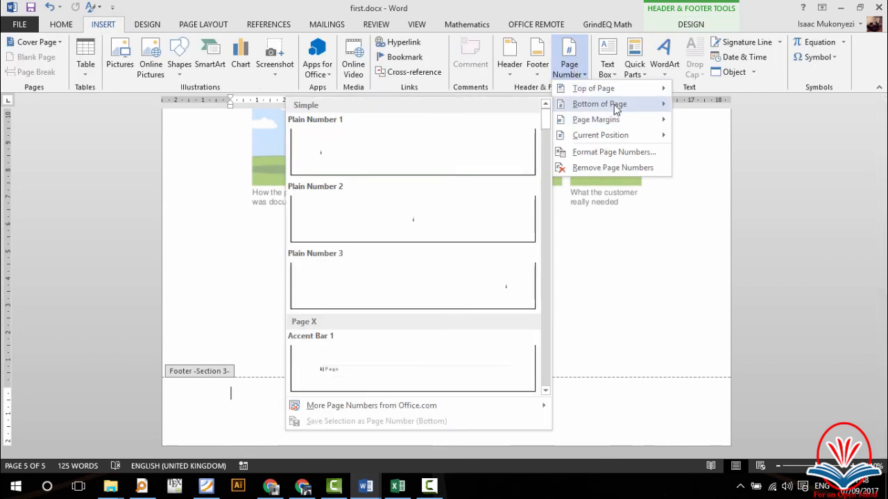
click(595, 152)
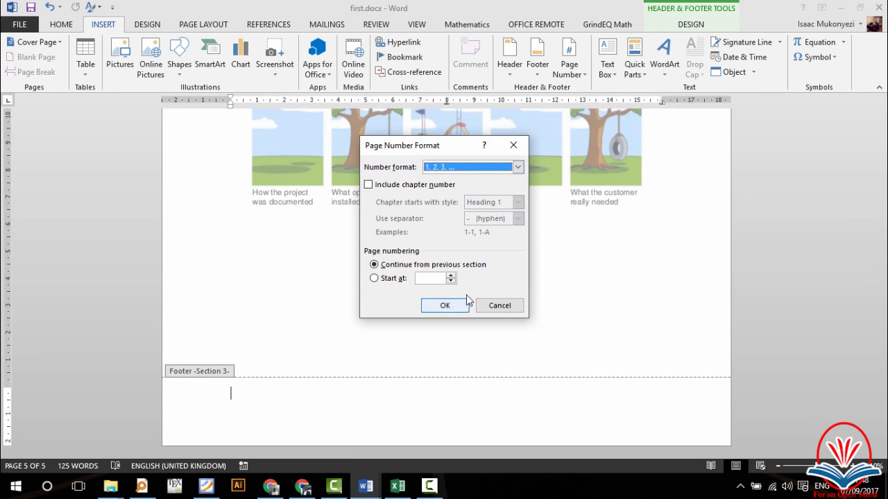
click(387, 278)
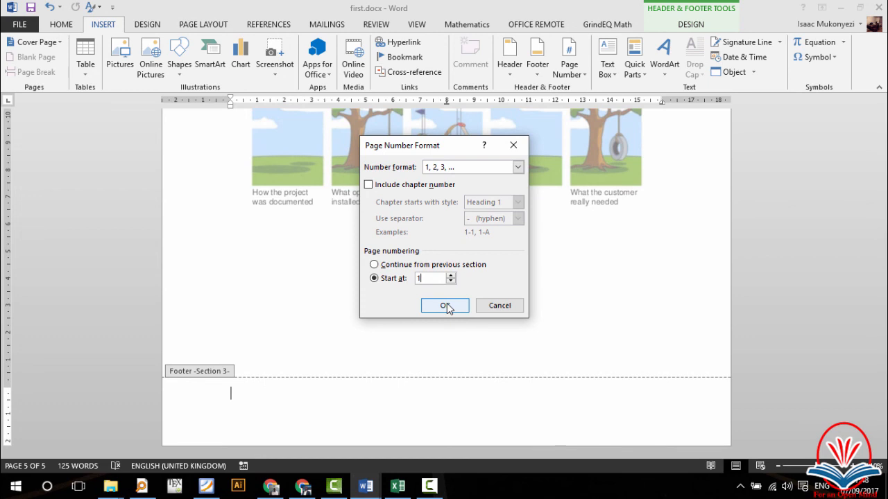
click(445, 306)
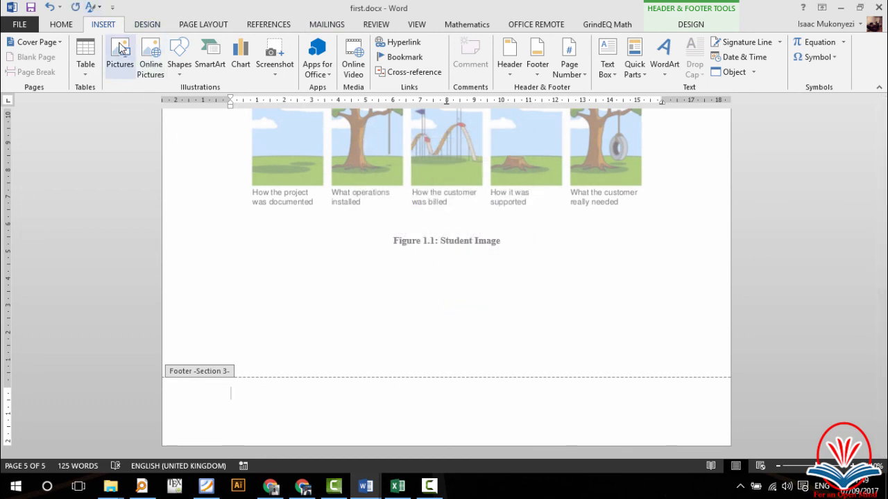
Step: Insert a centred Plain Number 2 page number in the chapter 1 footer
click(580, 78)
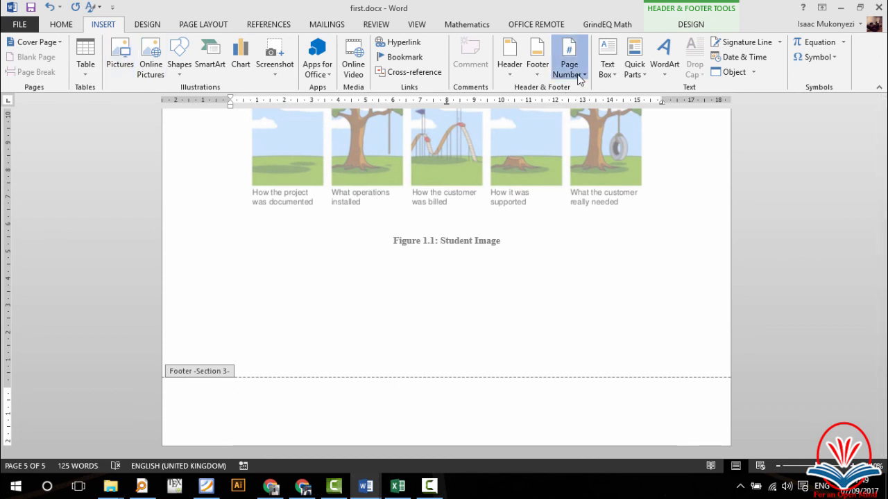
mouse_move(596, 107)
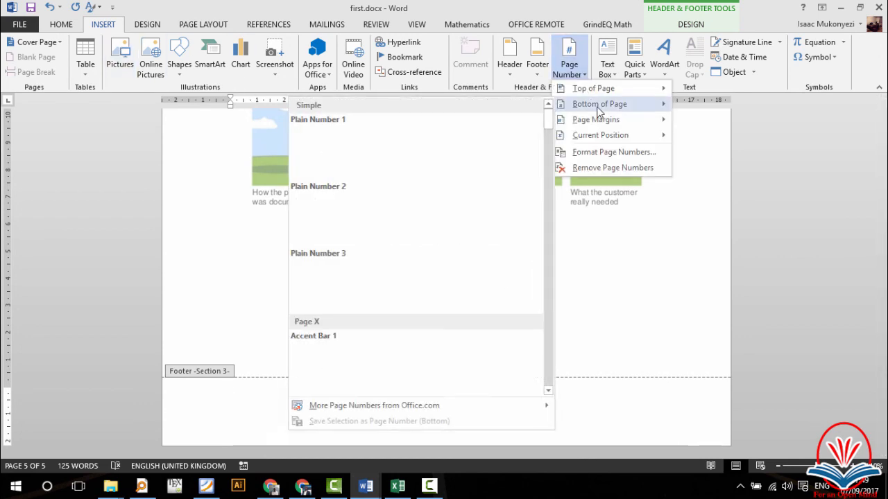
click(425, 226)
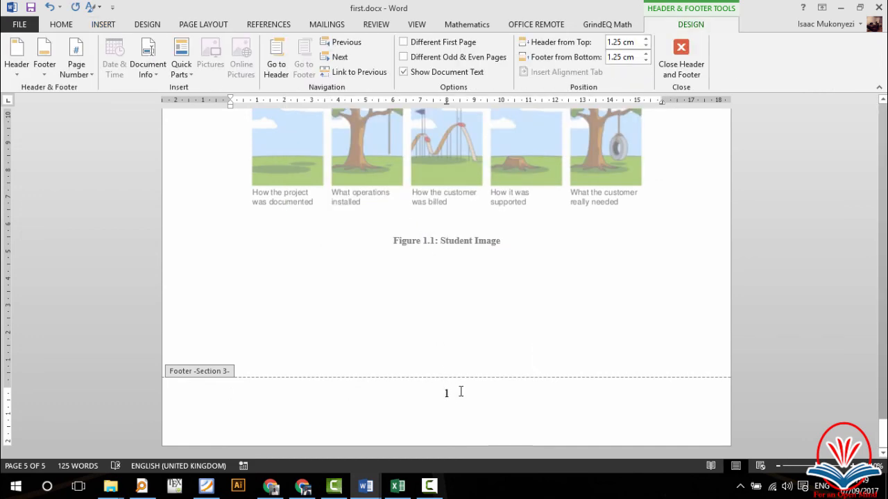
Step: Scroll from chapter 1 back to the cover page, checking roman and arabic page numbers
scroll(461, 392, up, 10)
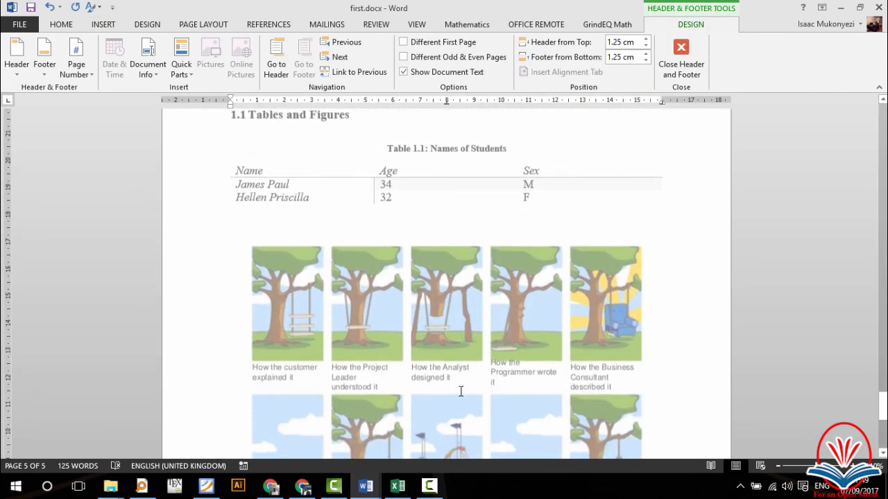
scroll(505, 238, up, 5)
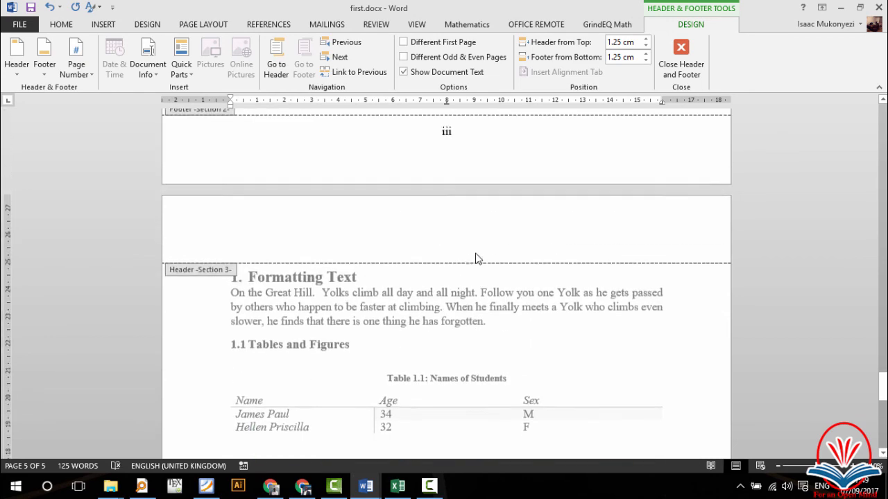
scroll(476, 259, up, 2)
scroll(478, 358, down, 15)
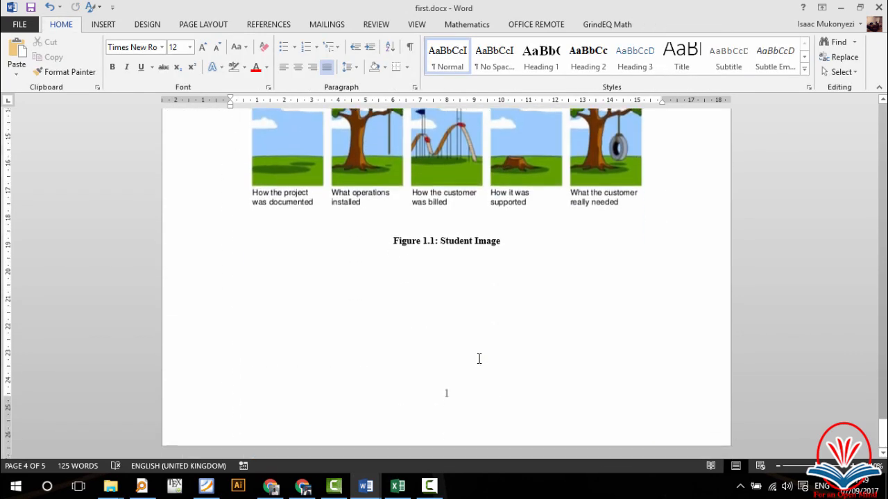
scroll(478, 358, up, 15)
scroll(479, 358, up, 10)
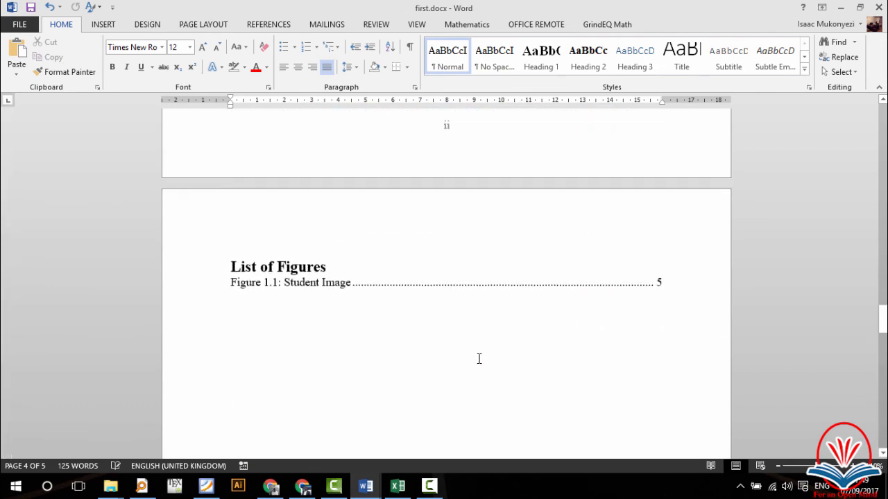
scroll(479, 359, up, 10)
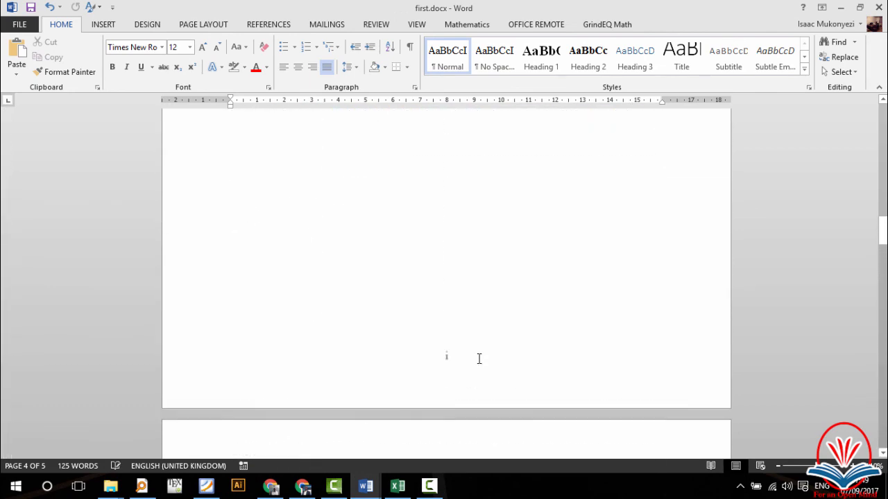
scroll(479, 359, up, 10)
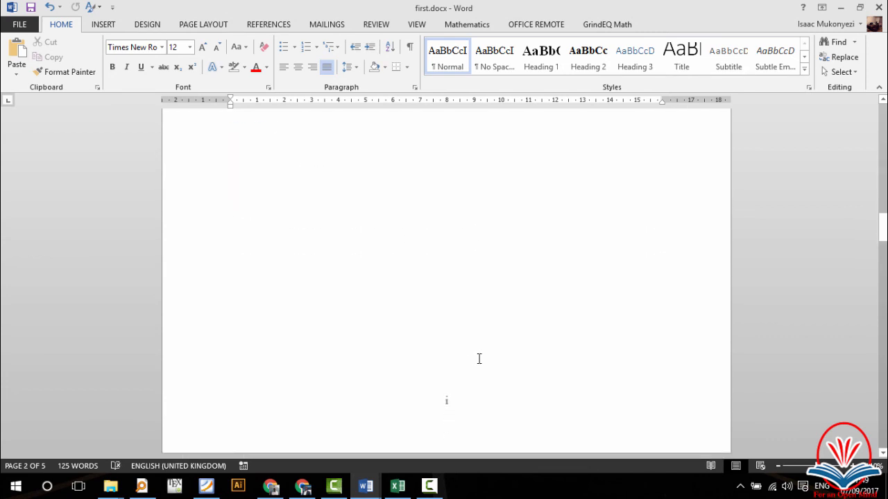
scroll(478, 359, down, 10)
scroll(479, 358, down, 5)
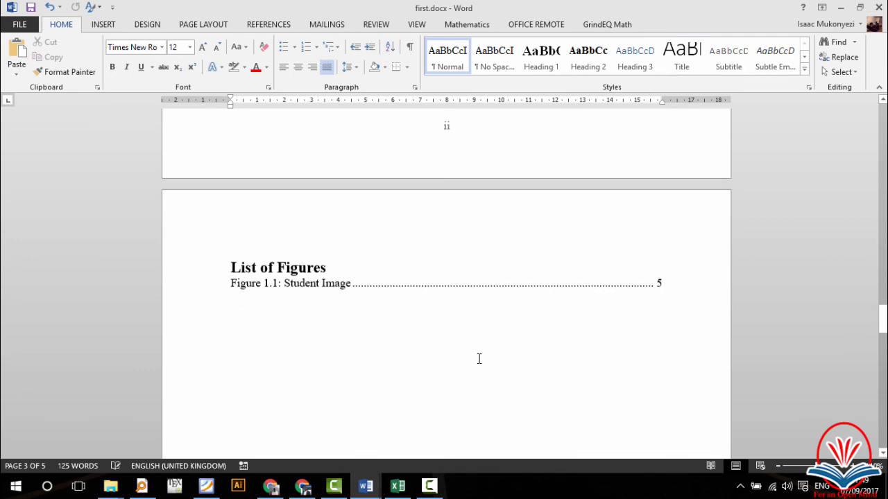
scroll(478, 358, down, 5)
scroll(478, 359, down, 15)
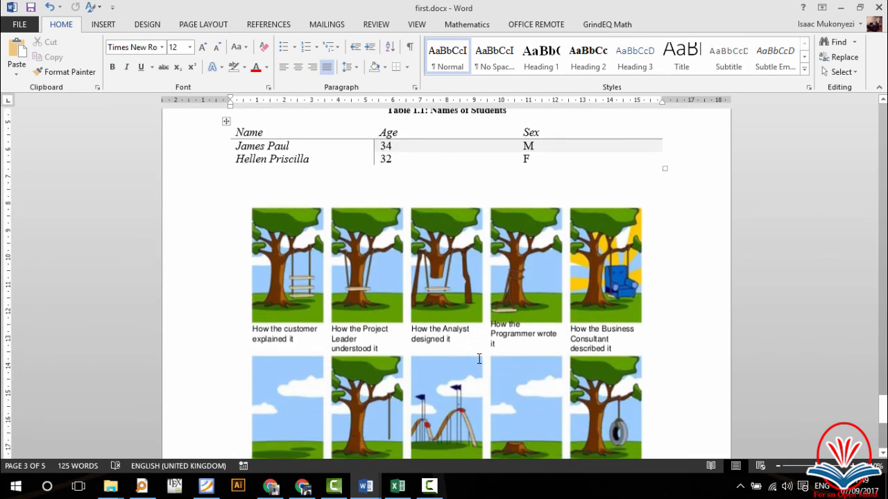
scroll(478, 358, up, 15)
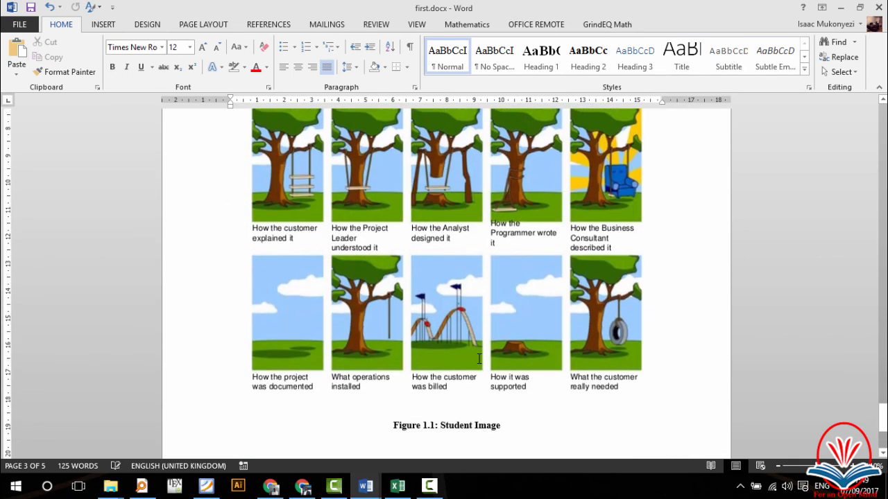
scroll(478, 359, up, 10)
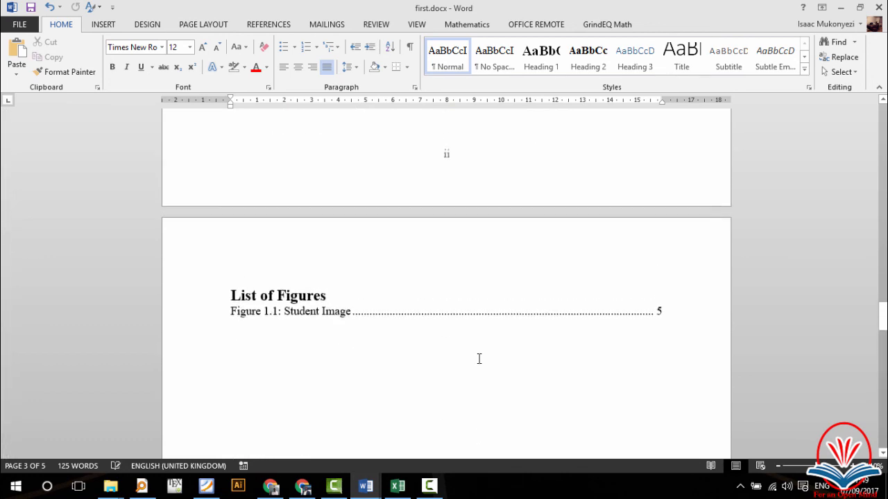
scroll(479, 359, up, 12)
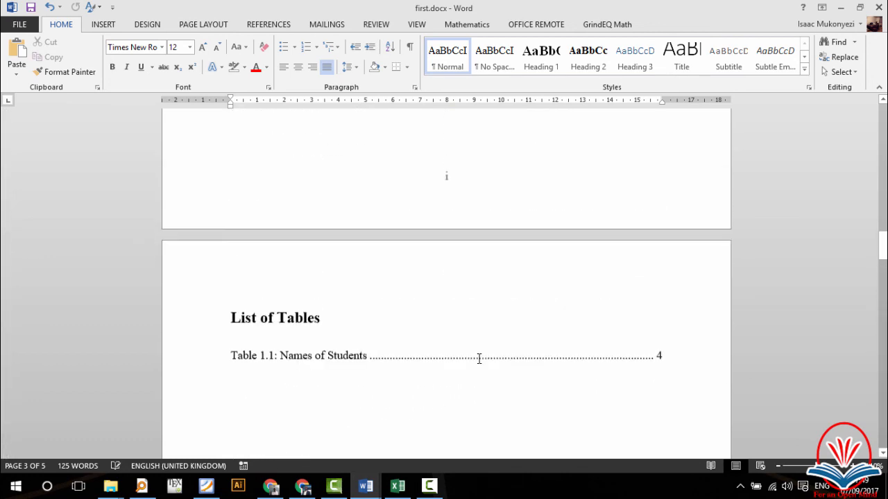
scroll(478, 359, up, 12)
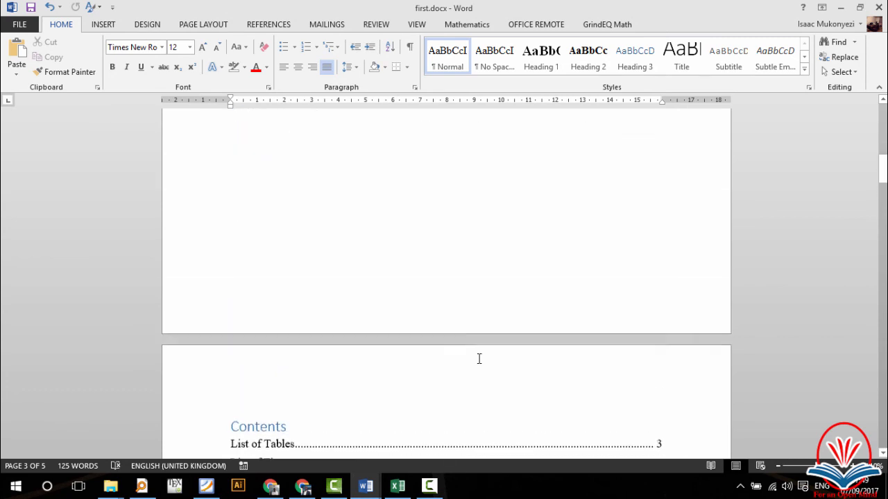
scroll(479, 359, up, 4)
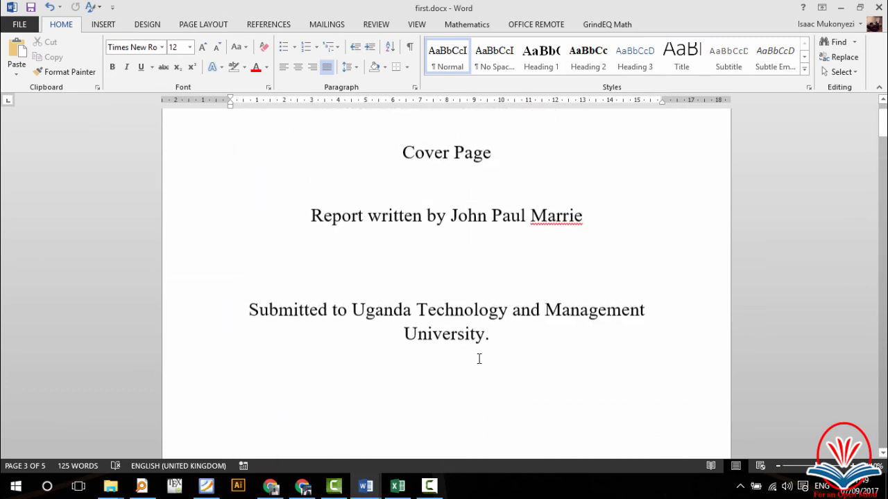
scroll(479, 358, down, 2)
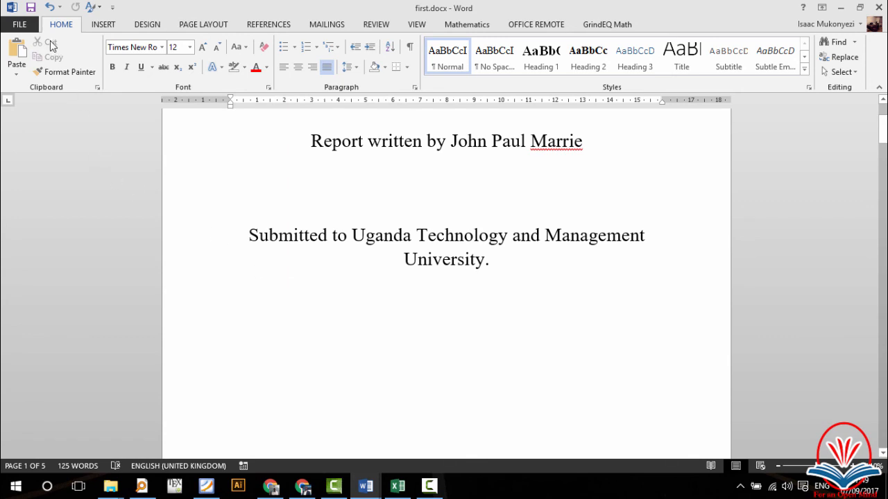
Step: Save the report as first.docx in the Desktop folder
click(21, 26)
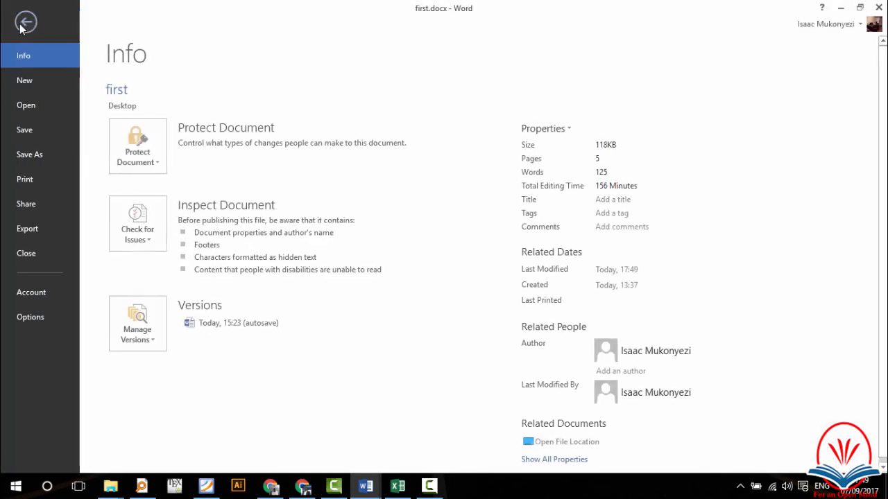
click(31, 131)
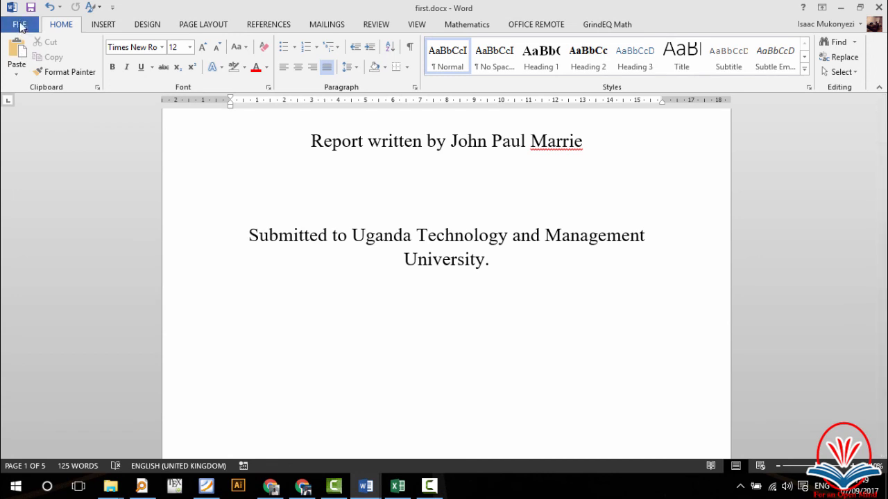
click(20, 24)
click(36, 157)
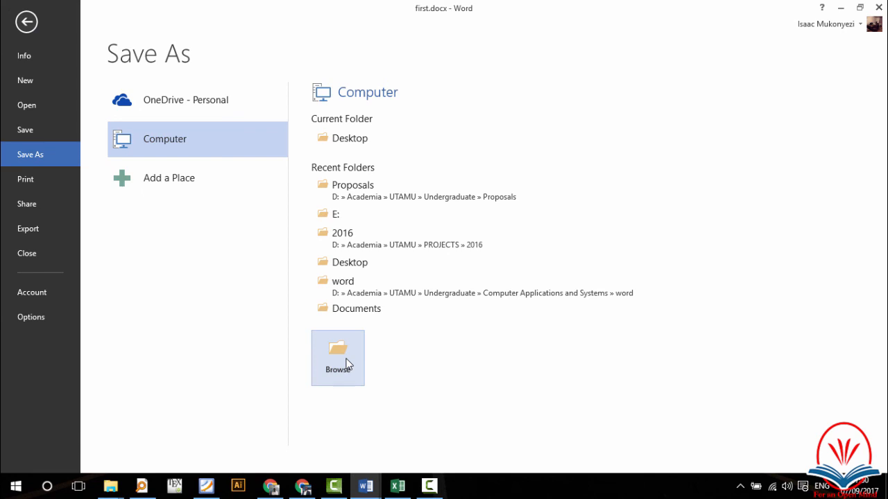
click(359, 143)
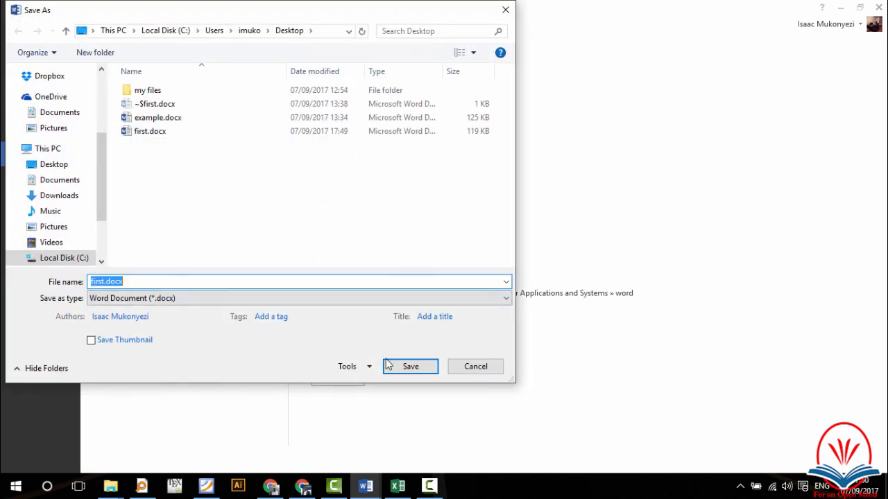
click(409, 366)
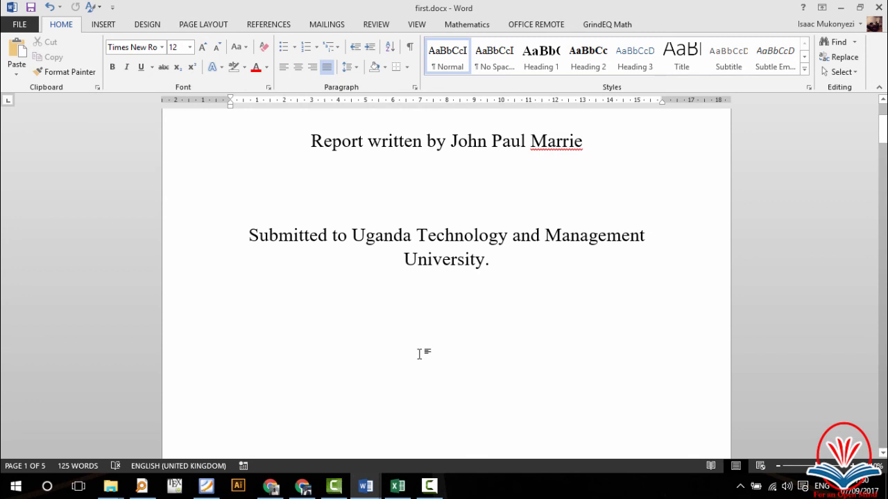
scroll(418, 354, down, 10)
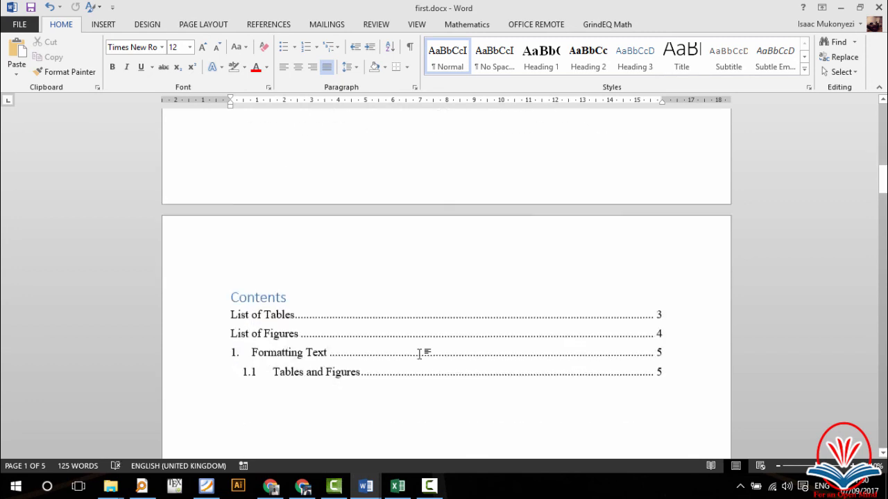
scroll(420, 354, down, 10)
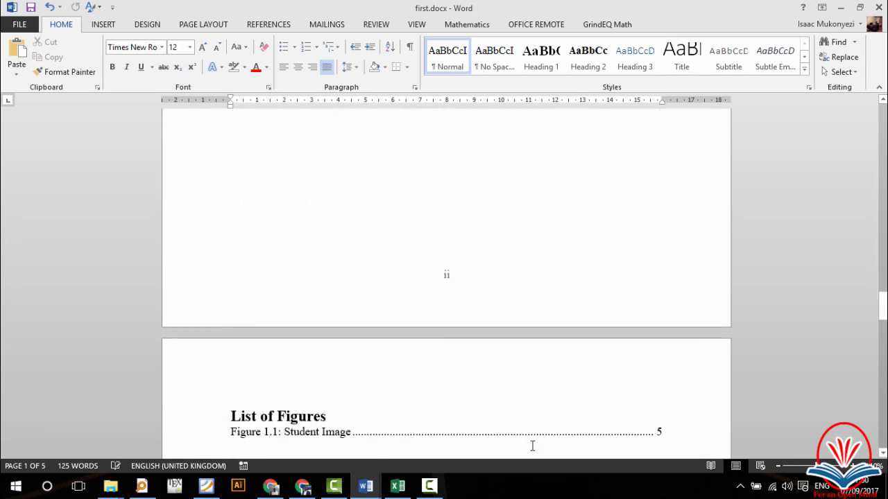
scroll(532, 446, down, 10)
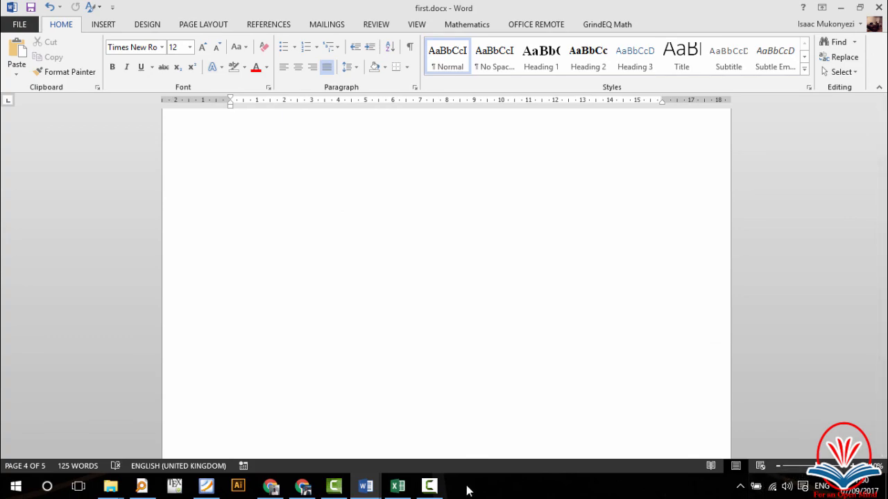